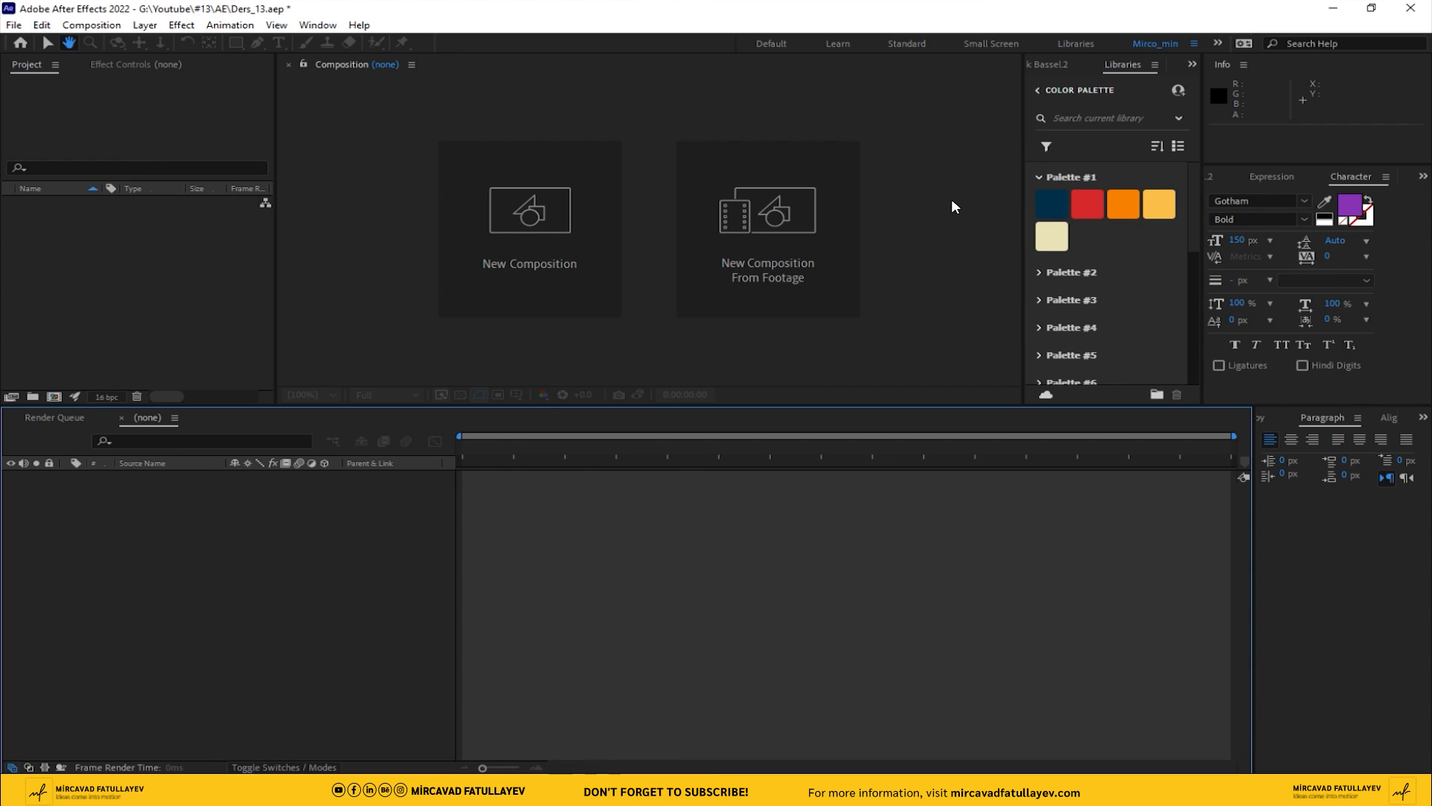
- Create a new 1920 x 1080 composition named Ders_13 at 30 fps with a 10-second duration
{"action": "left_click", "coordinate": [517, 197]}
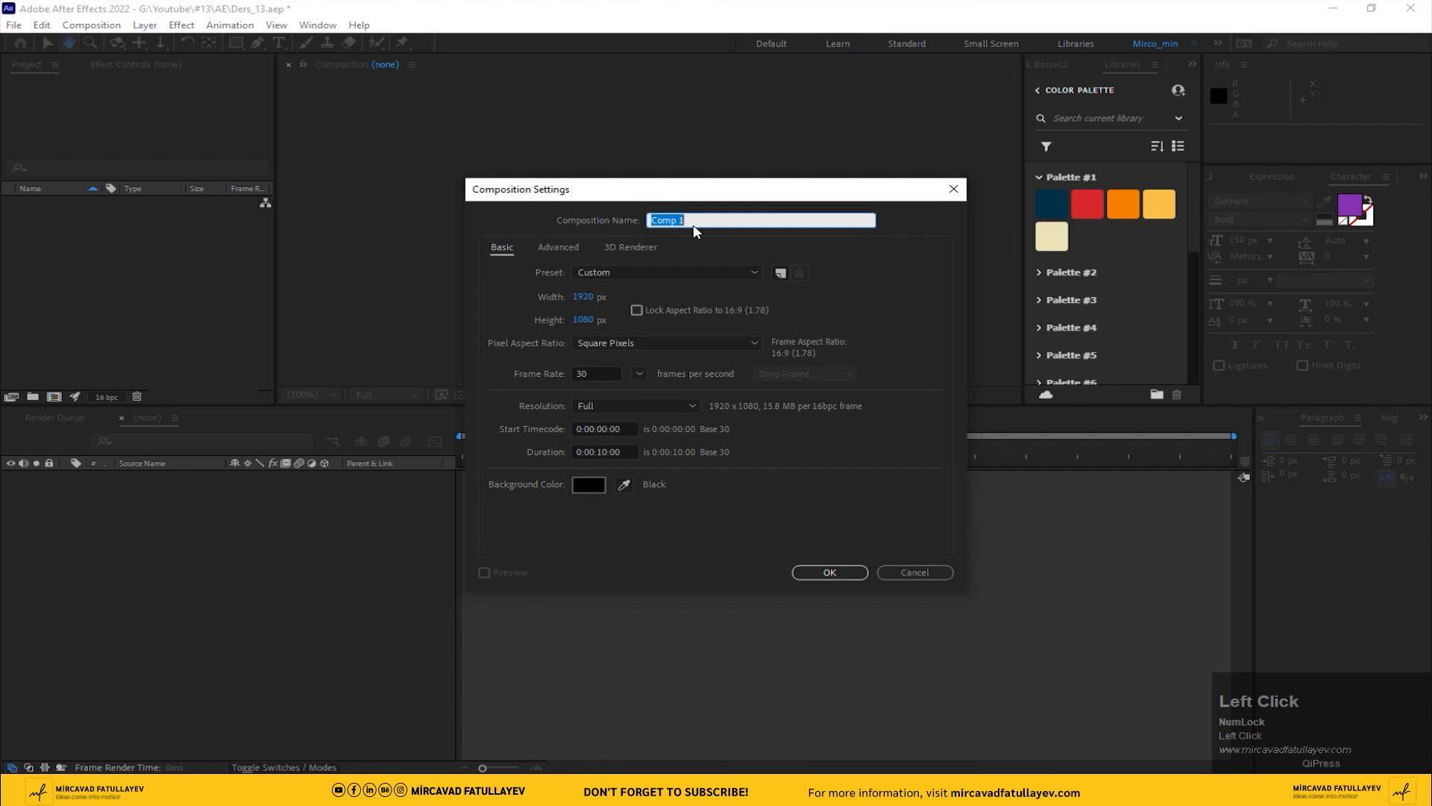
{"action": "type", "text": "Ders_13"}
{"action": "key", "text": "Return"}
- Add a full-size solid named BG in the cream colour sampled from Palette #1 and lock its layer
{"action": "key", "text": "ctrl+y"}
{"action": "type", "text": "BG"}
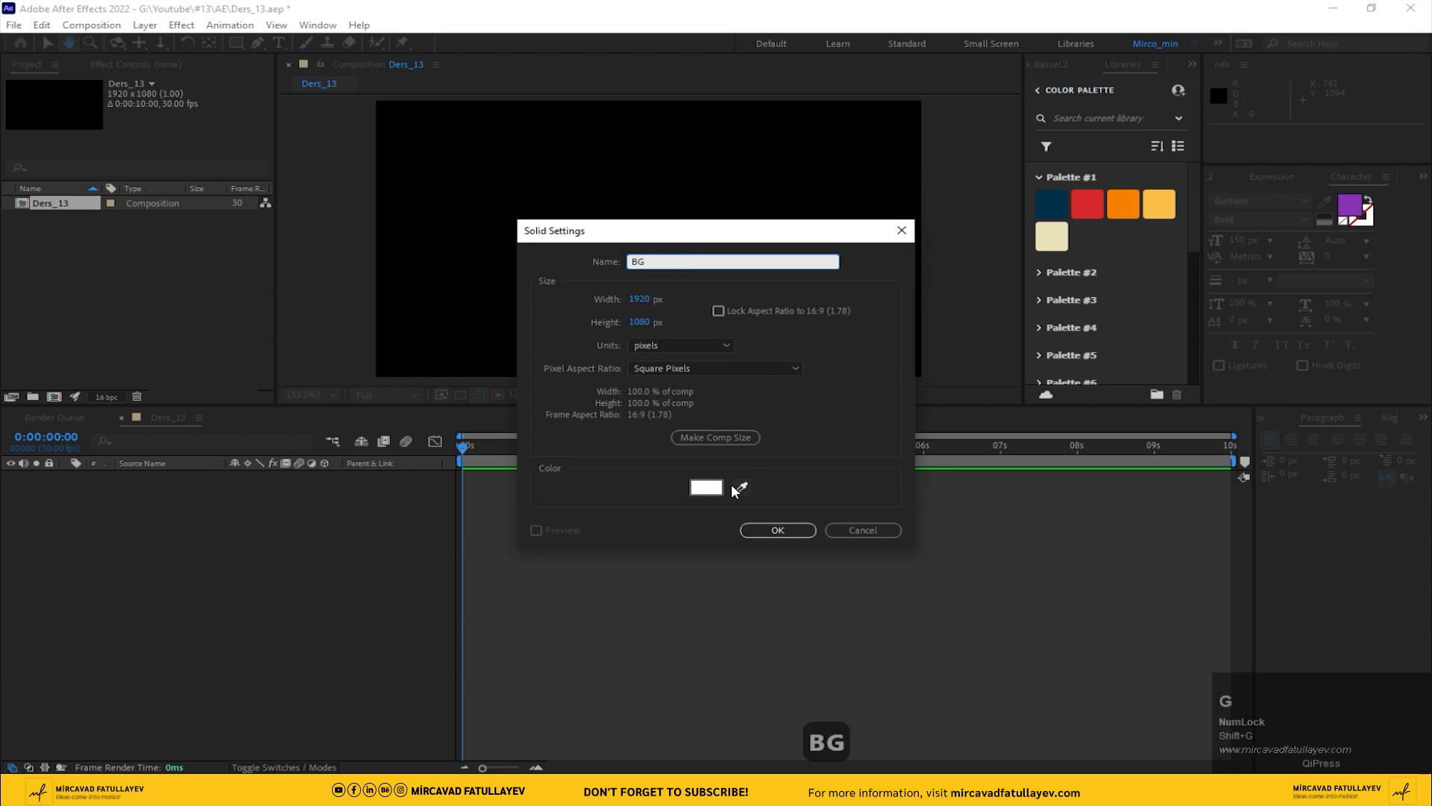
{"action": "left_click", "coordinate": [741, 486]}
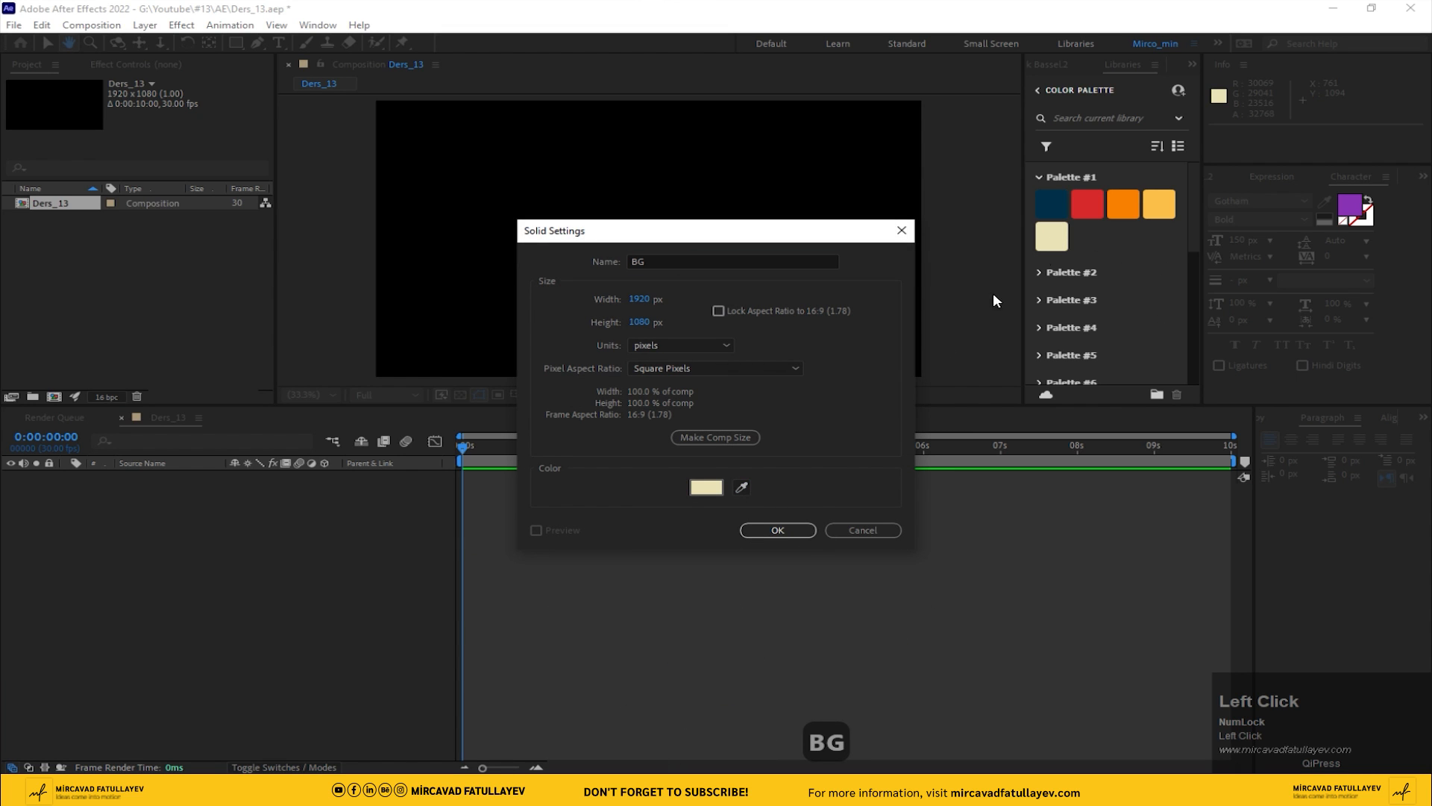
{"action": "left_click", "coordinate": [776, 530]}
{"action": "left_click", "coordinate": [49, 477]}
{"action": "key", "text": "v"}
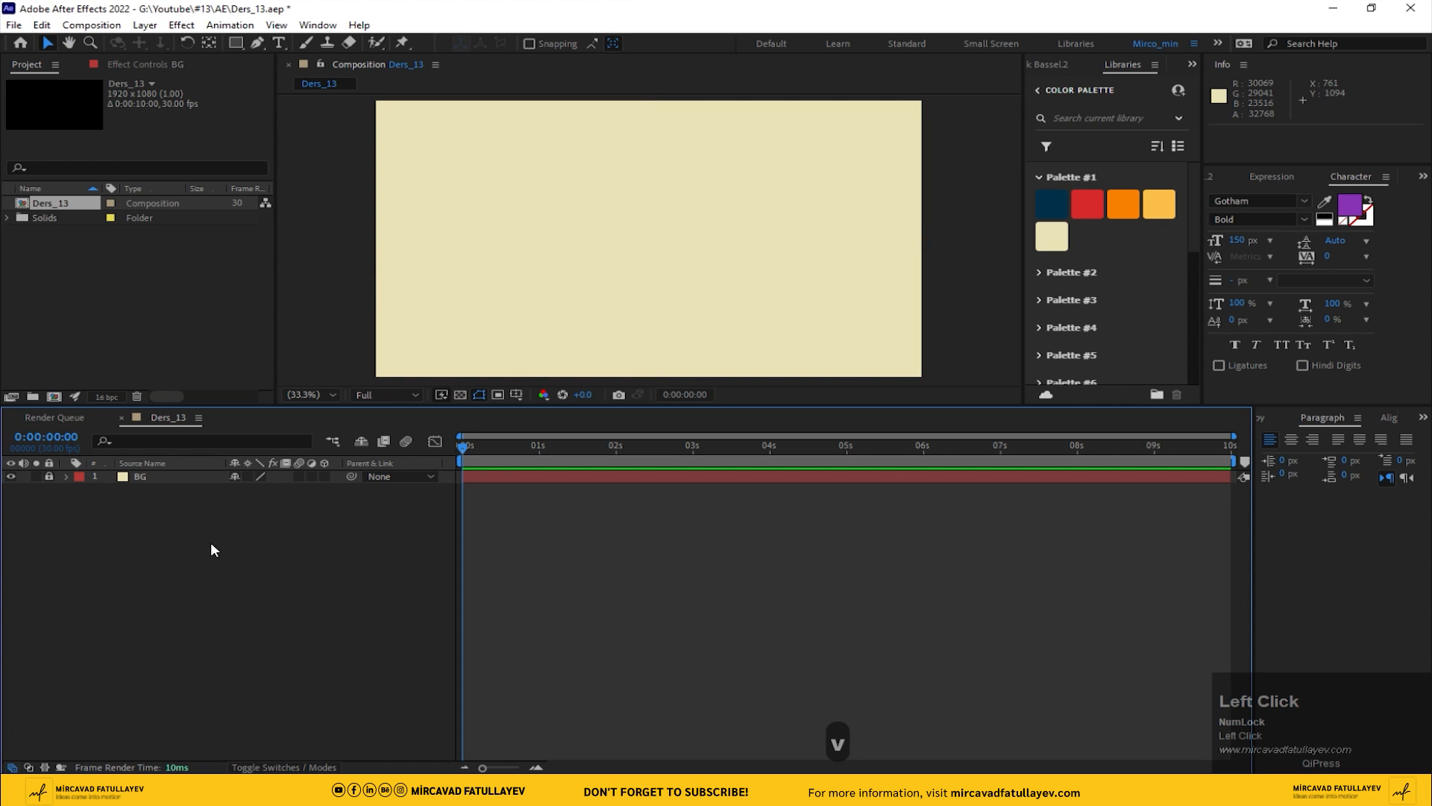
- Turn the MOTION text layer into a 3D layer
{"action": "scroll", "coordinate": [676, 218], "scroll_direction": "up", "scroll_amount": 3}
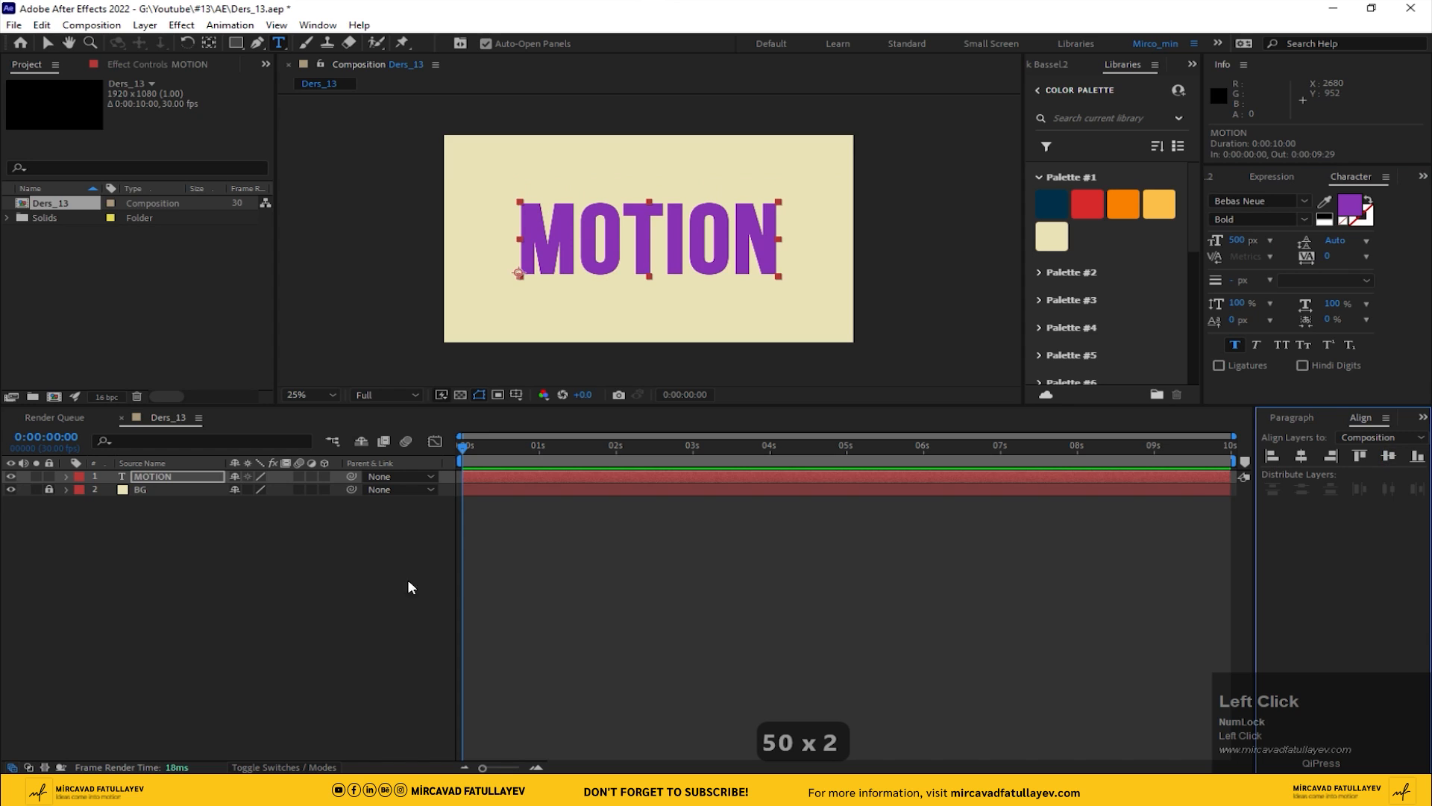
{"action": "left_click", "coordinate": [276, 555]}
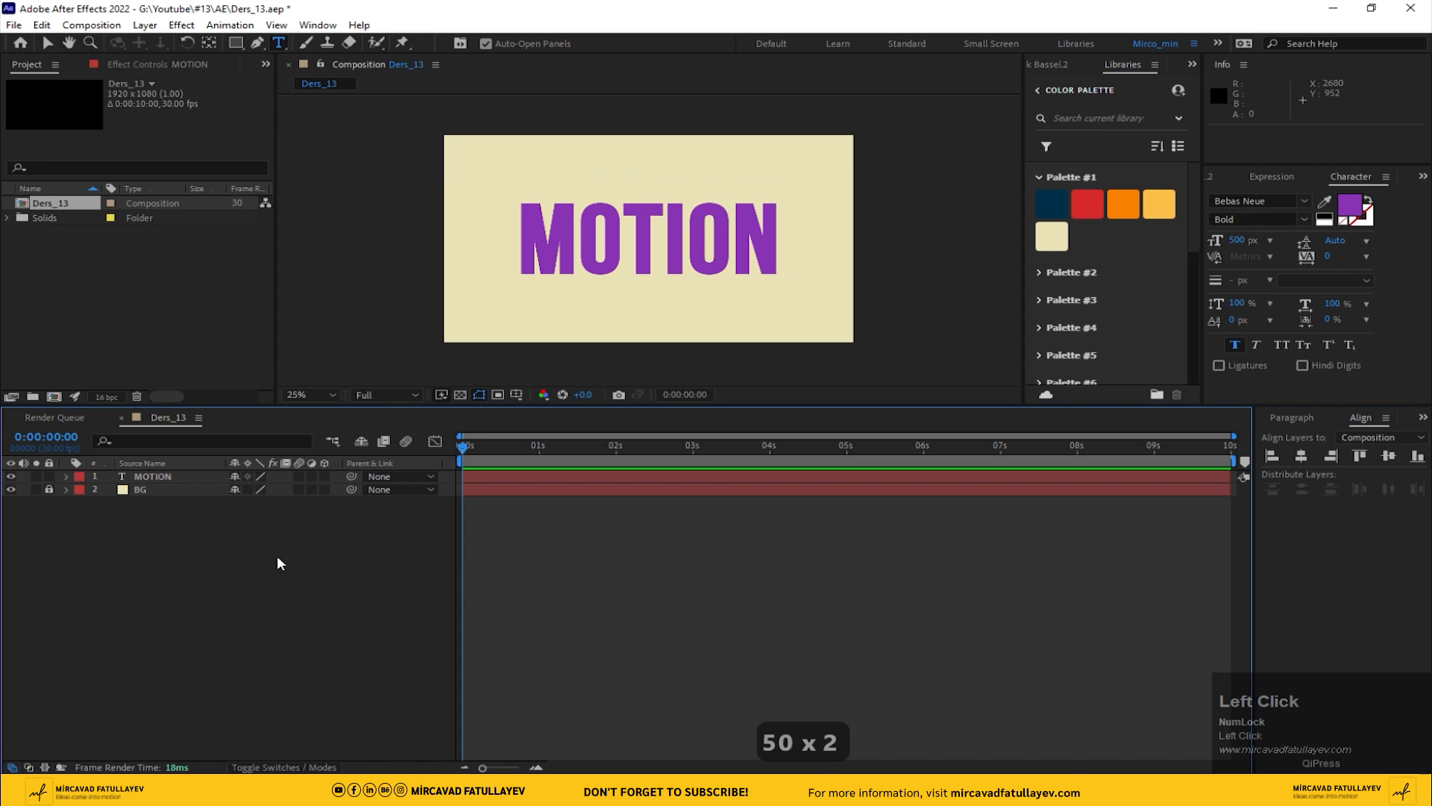
{"action": "left_click", "coordinate": [325, 476]}
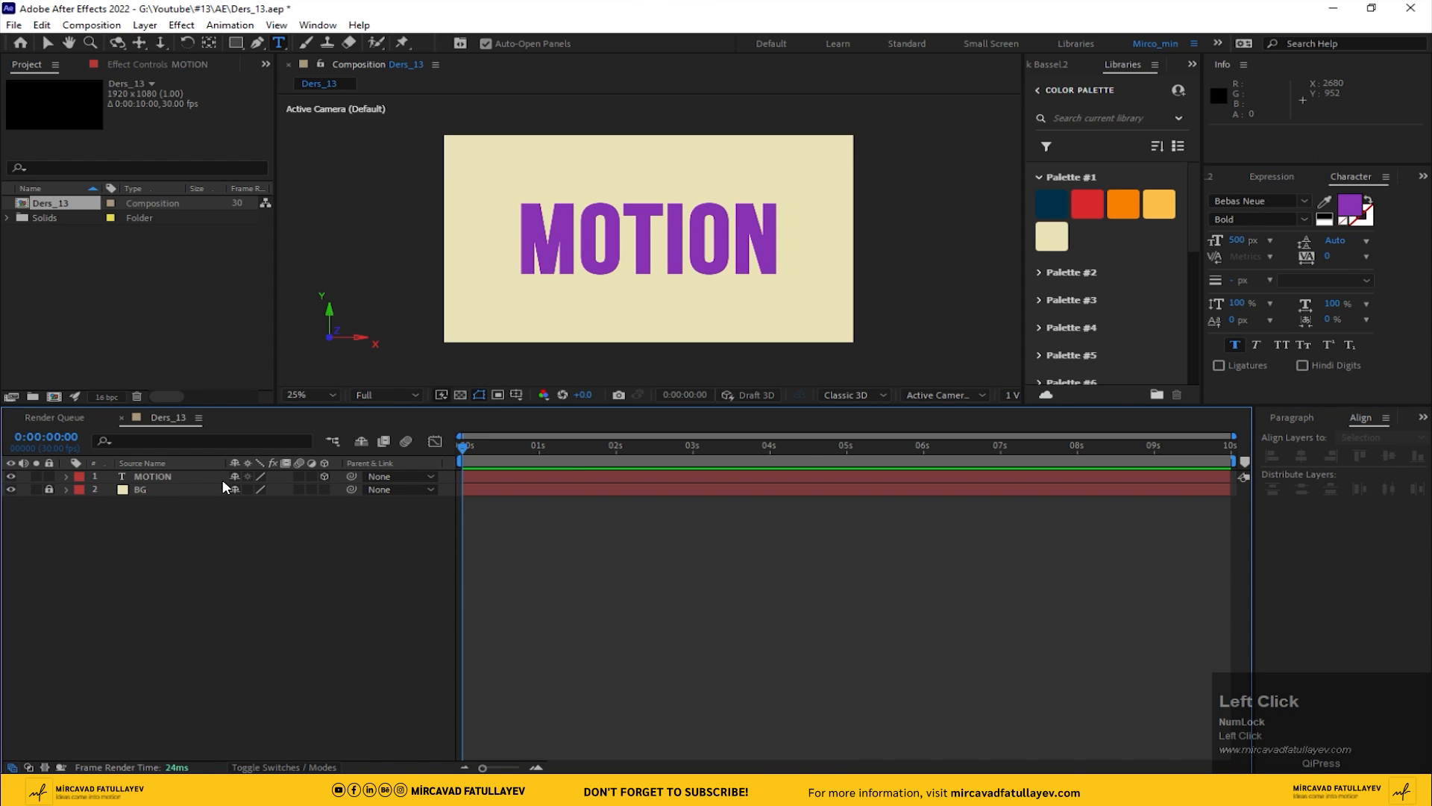
- Set the MOTION layer's X Rotation to -60° and its Z Rotation to -35°
{"action": "left_click", "coordinate": [149, 478]}
{"action": "key", "text": "r"}
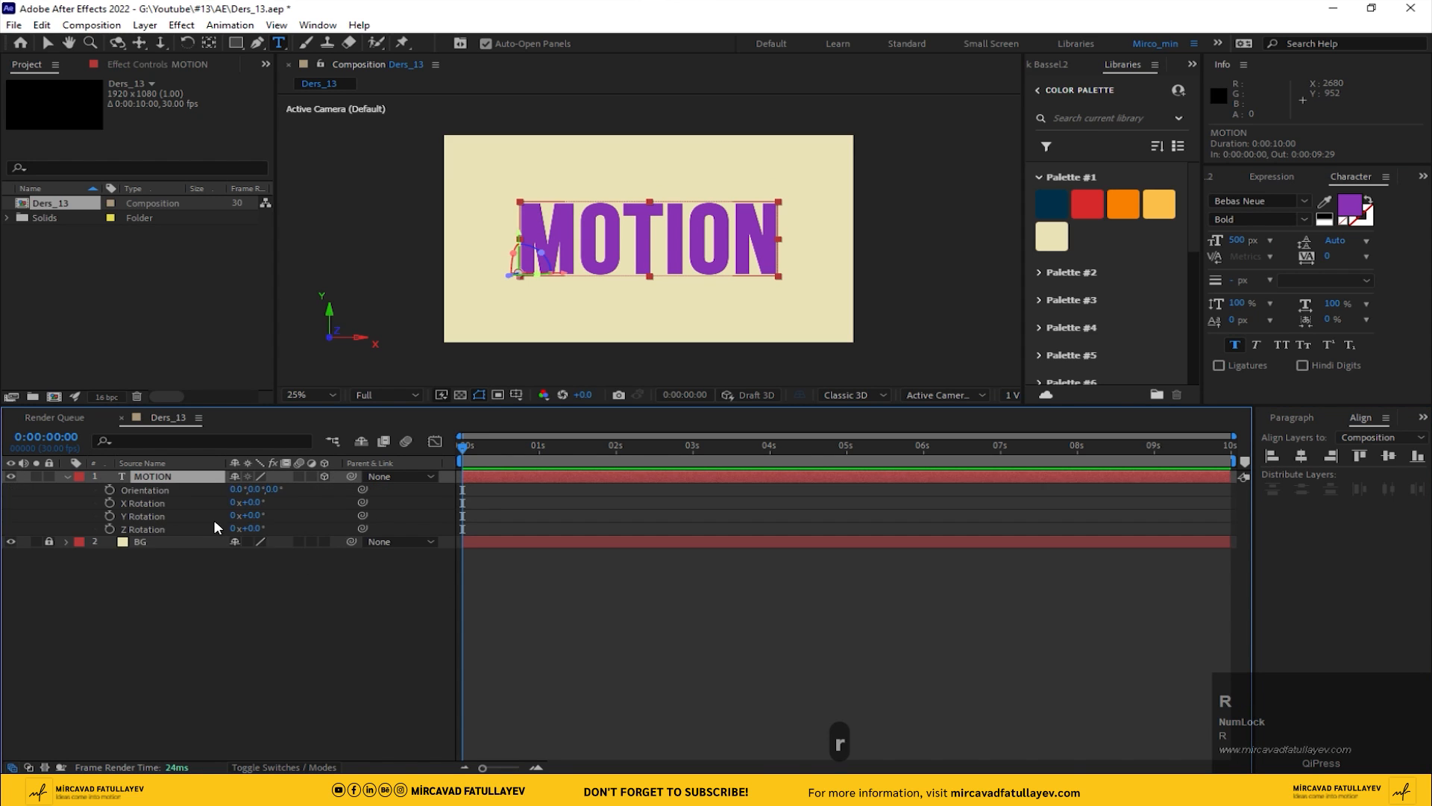
{"action": "left_click_drag", "start_coordinate": [253, 503], "coordinate": [207, 501]}
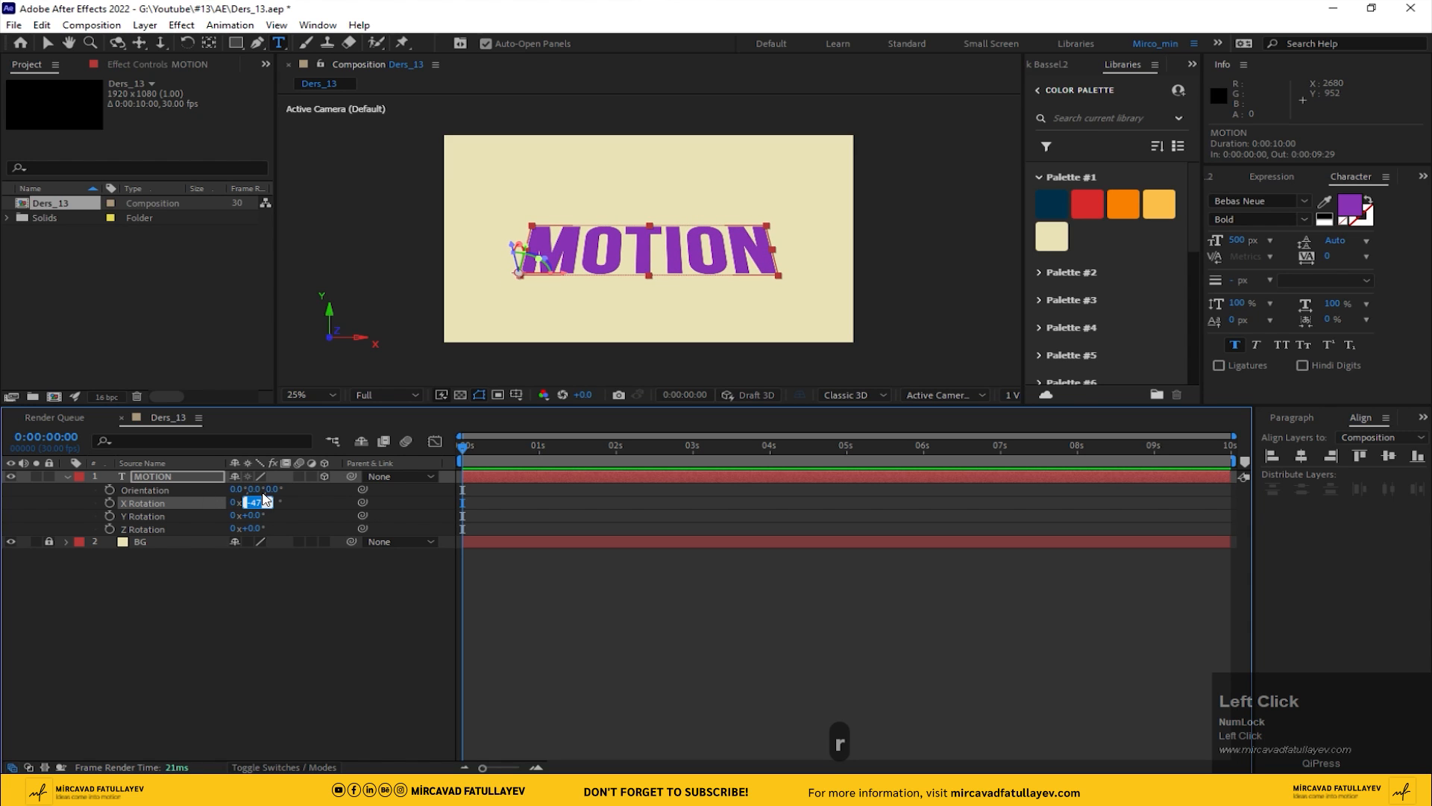
{"action": "type", "text": "60"}
{"action": "key", "text": "Return"}
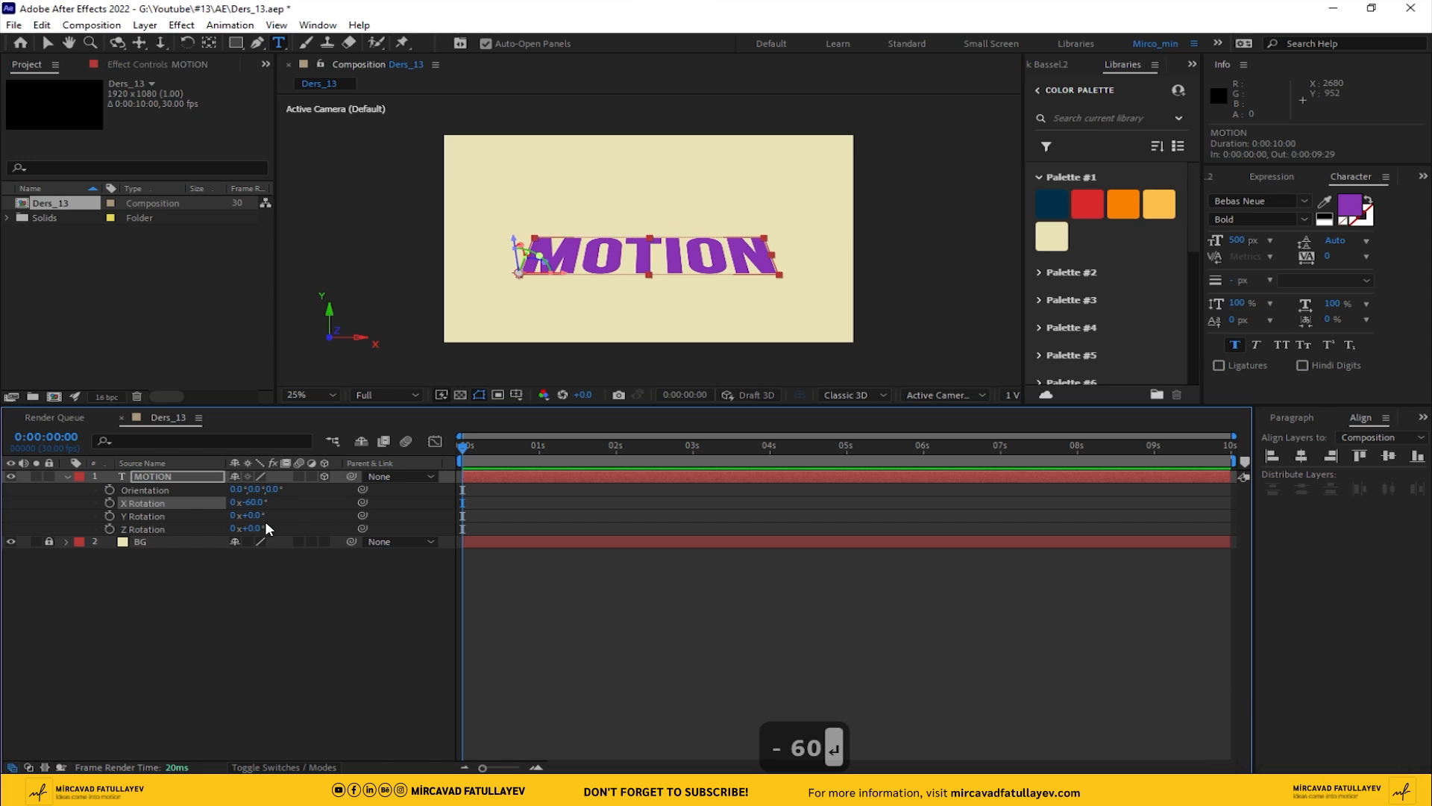
{"action": "mouse_move", "coordinate": [259, 531]}
{"action": "left_mouse_down"}
{"action": "mouse_move", "coordinate": [228, 528]}
{"action": "mouse_move", "coordinate": [256, 529]}
{"action": "left_mouse_up"}
{"action": "type", "text": "-35"}
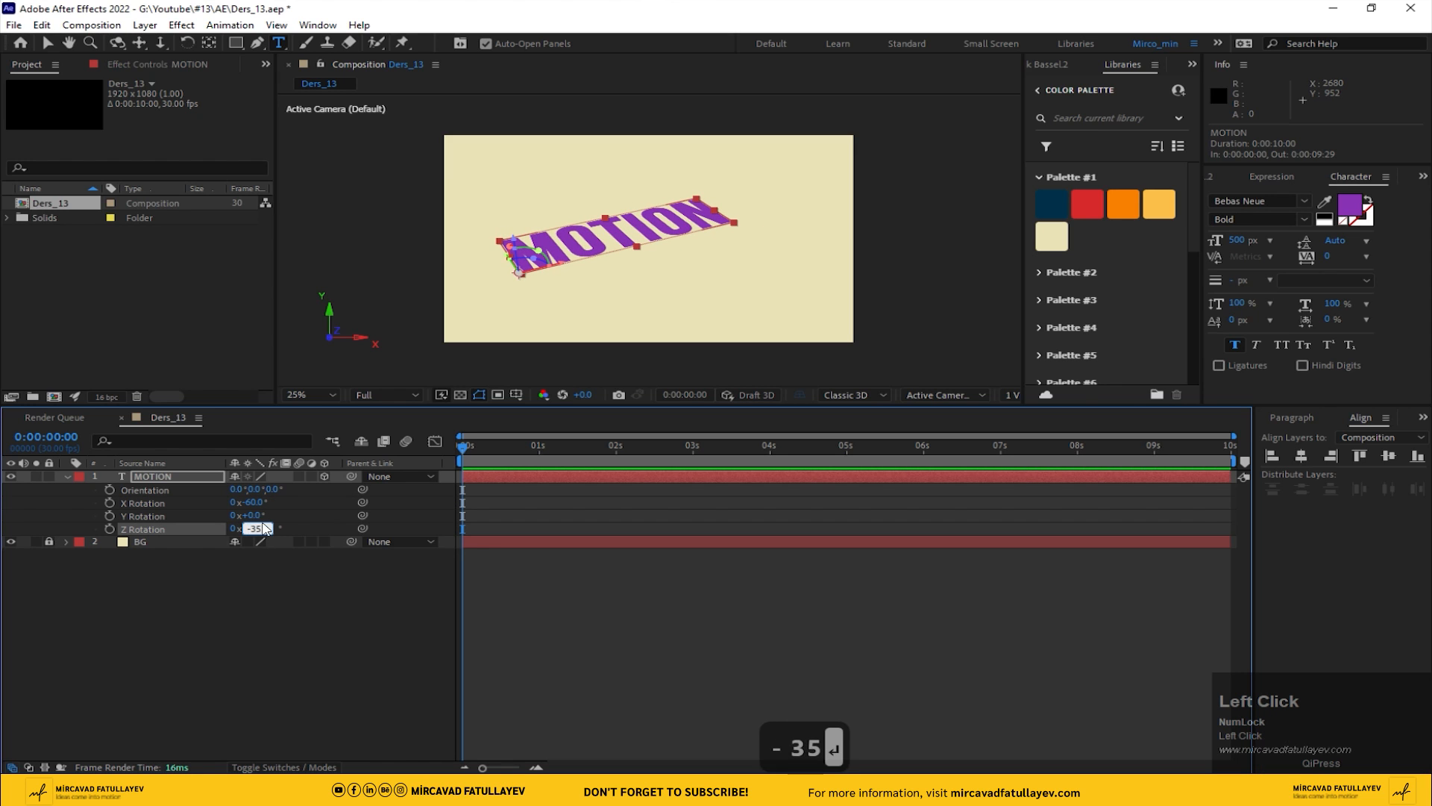
{"action": "key", "text": "Return"}
- Show the title/action safe guides and move the tilted MOTION text to the centre of the frame
{"action": "left_click", "coordinate": [516, 395]}
{"action": "left_click", "coordinate": [526, 412]}
{"action": "left_click", "coordinate": [142, 478]}
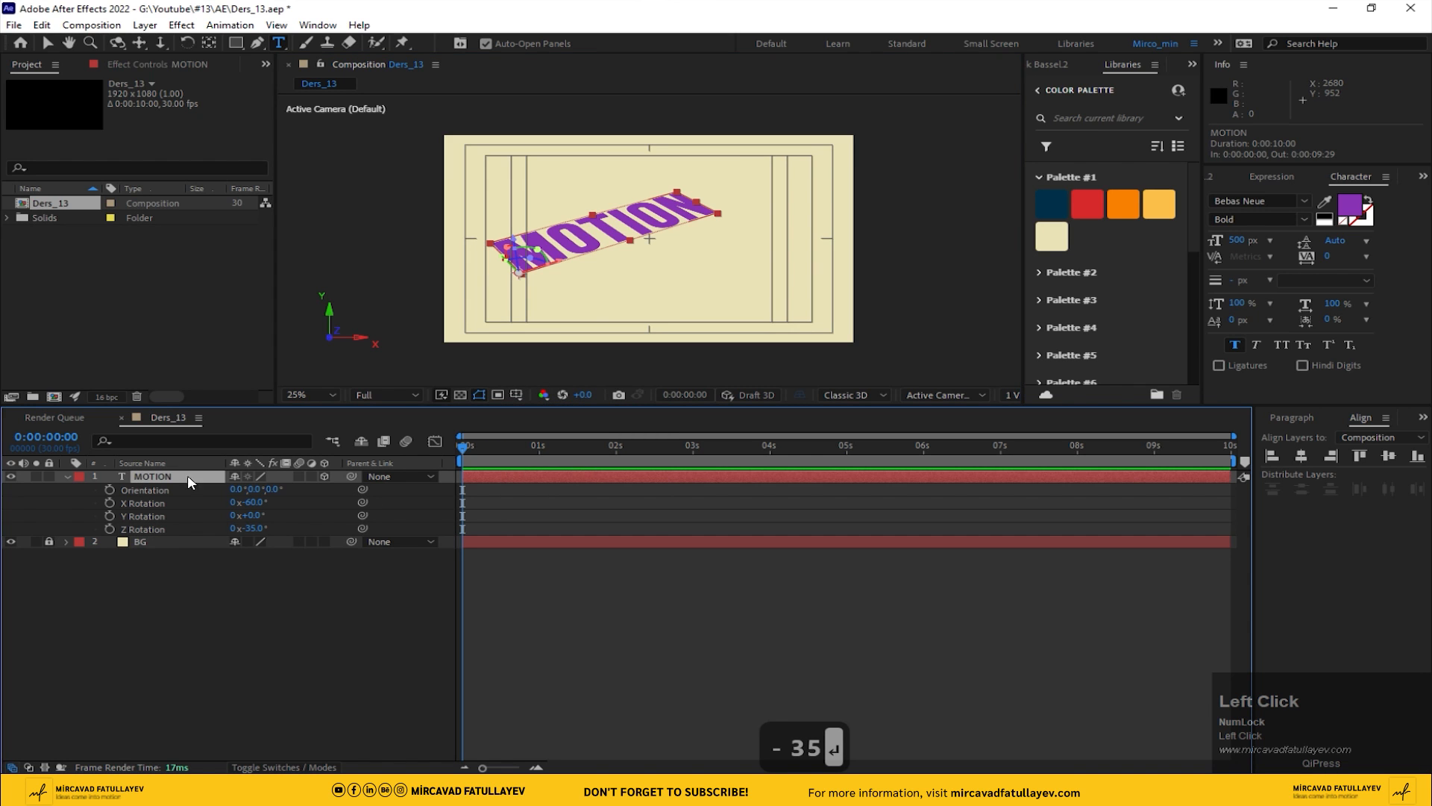
{"action": "key", "text": "v"}
{"action": "left_click_drag", "start_coordinate": [503, 258], "coordinate": [545, 296]}
{"action": "left_click", "coordinate": [158, 634]}
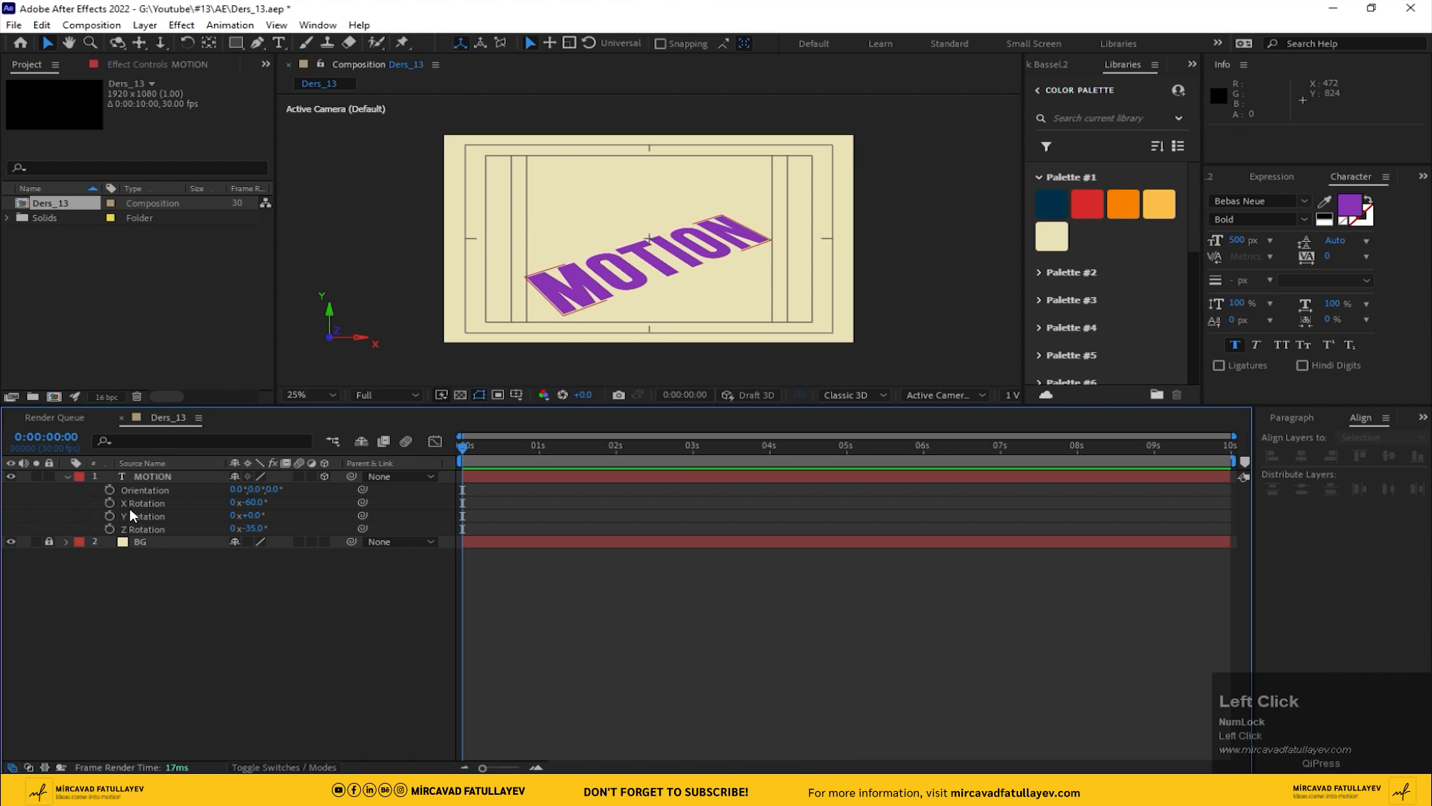
- Switch the composition's 3D renderer to Cinema 4D
{"action": "left_click", "coordinate": [162, 475]}
{"action": "left_click", "coordinate": [67, 476]}
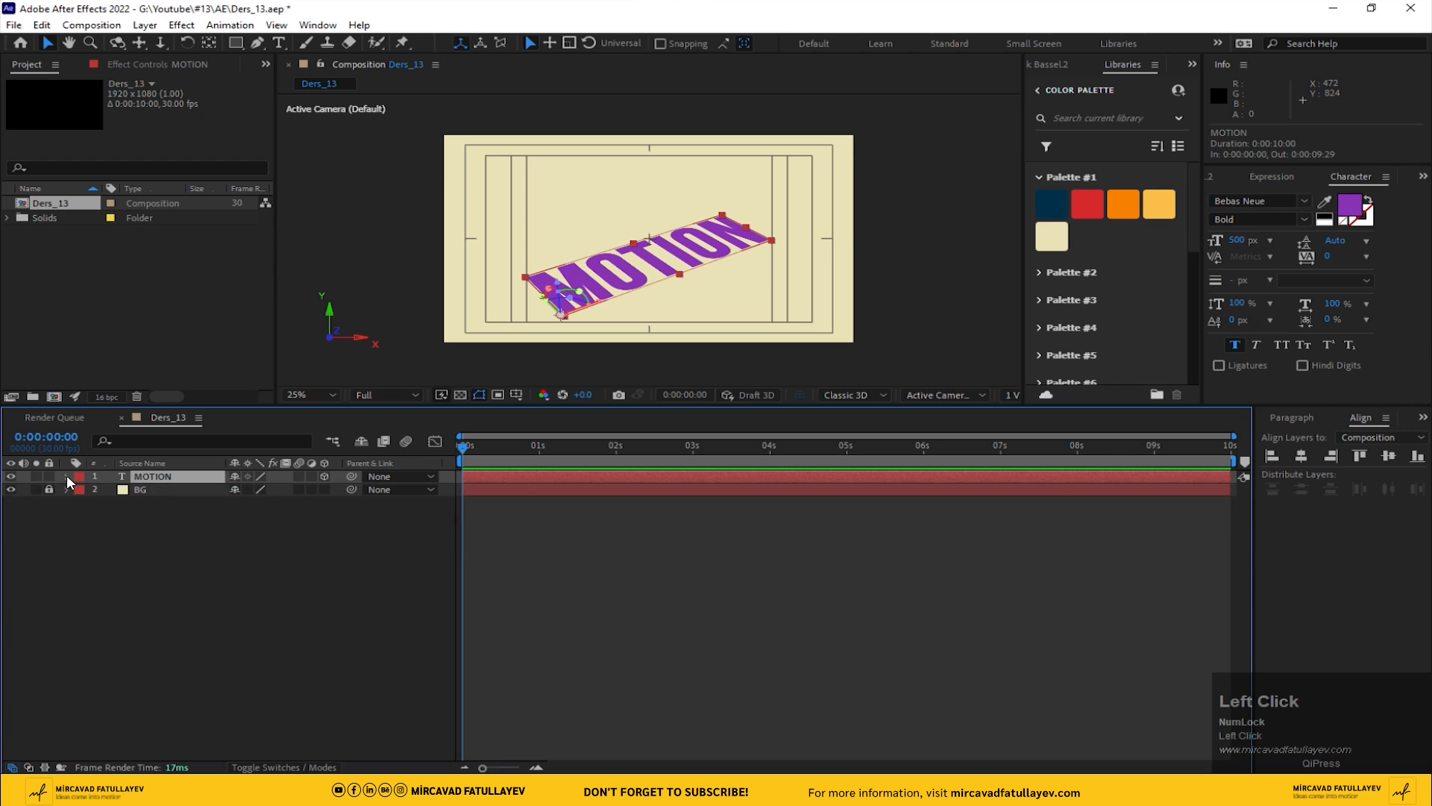
{"action": "left_click", "coordinate": [66, 476]}
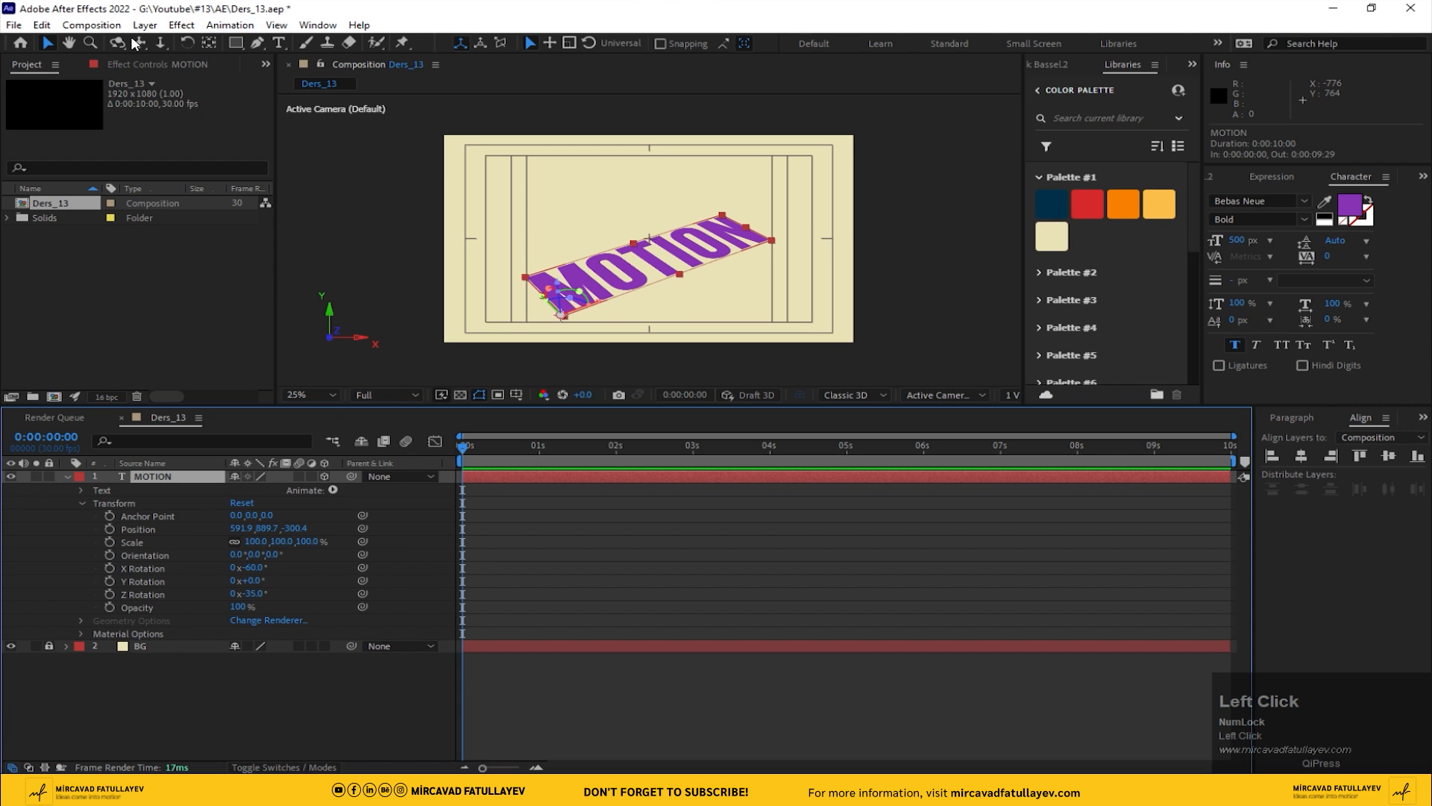
{"action": "left_click", "coordinate": [91, 24]}
{"action": "left_click", "coordinate": [113, 58]}
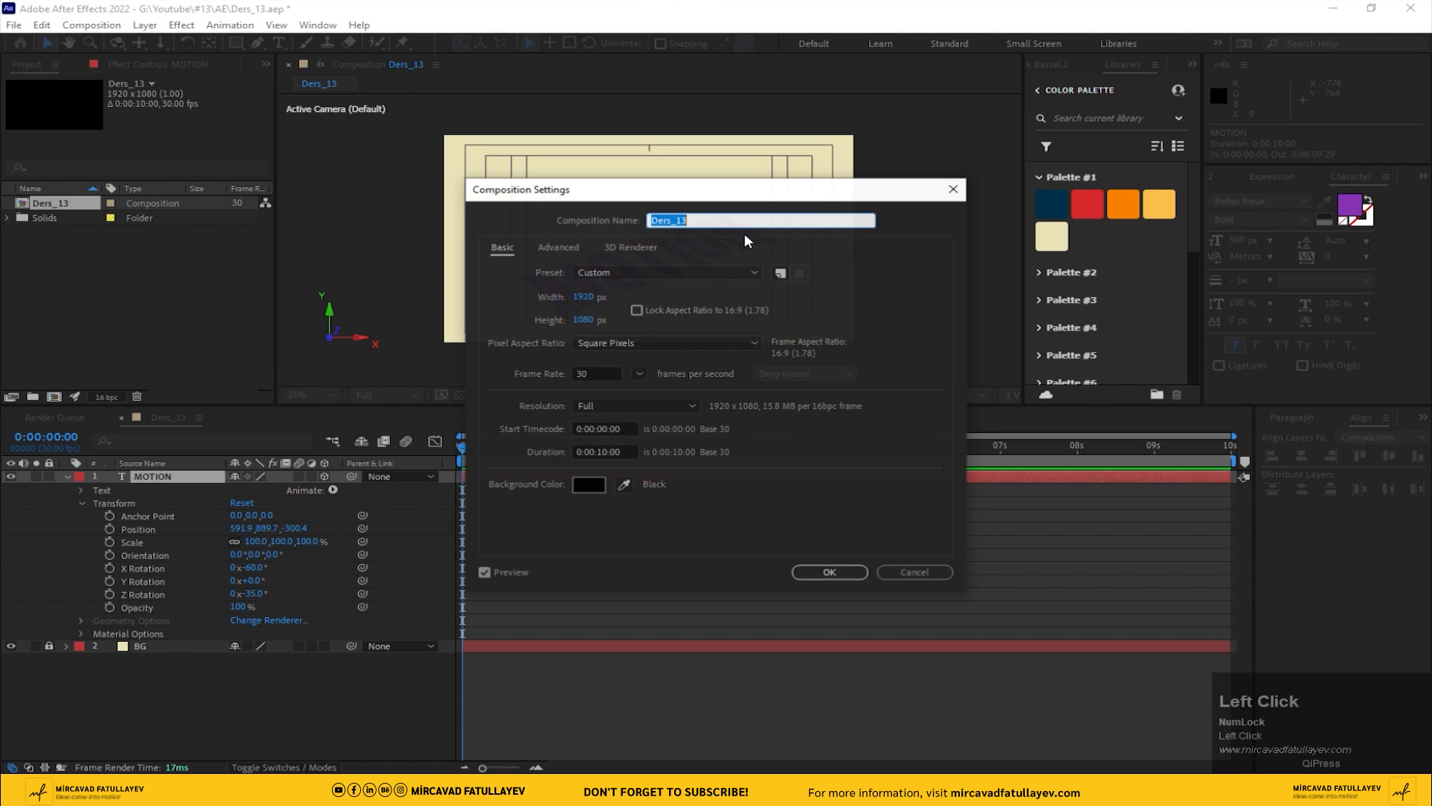
{"action": "left_click", "coordinate": [634, 246]}
{"action": "left_click", "coordinate": [620, 317]}
{"action": "left_click", "coordinate": [607, 347]}
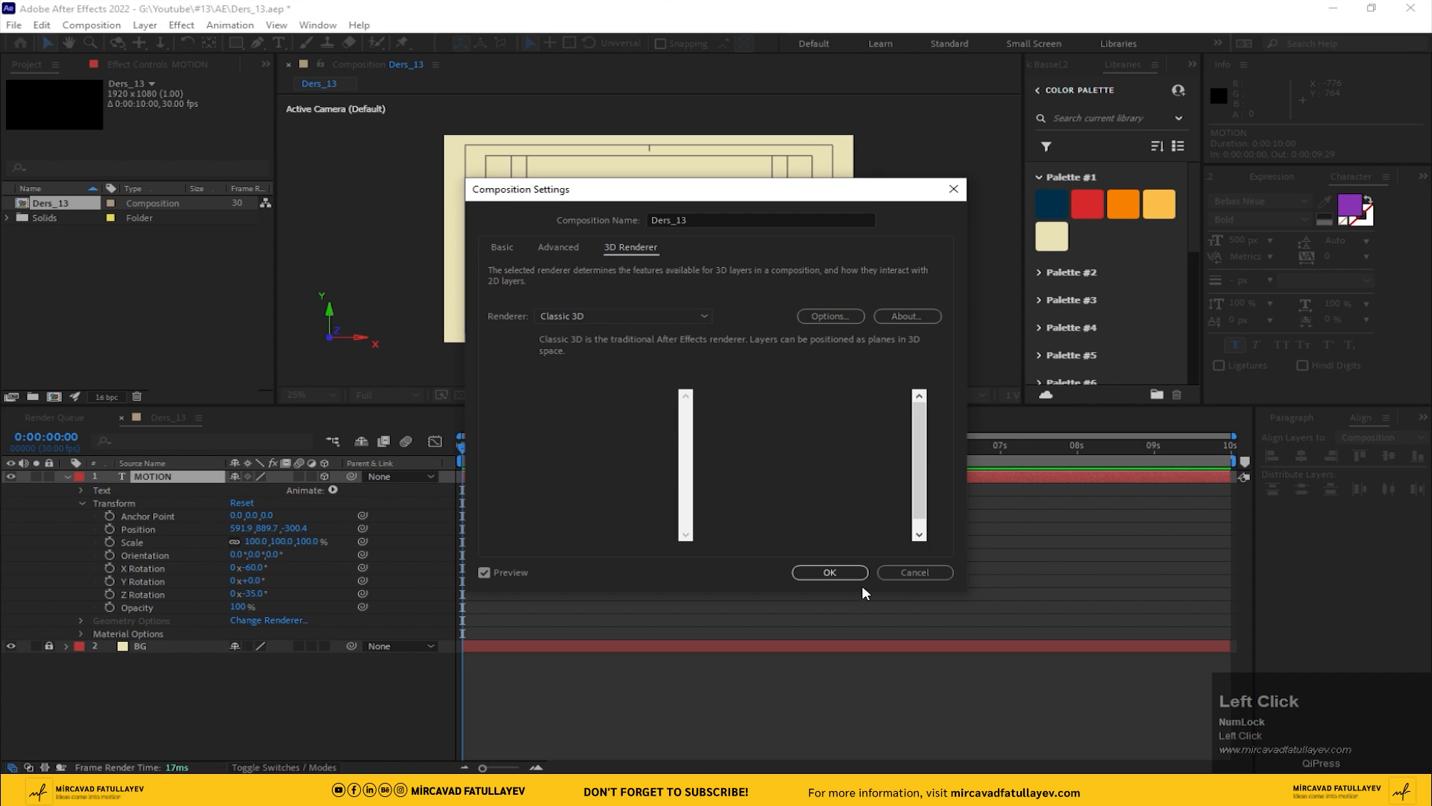
{"action": "left_click", "coordinate": [830, 572]}
{"action": "left_click", "coordinate": [220, 677]}
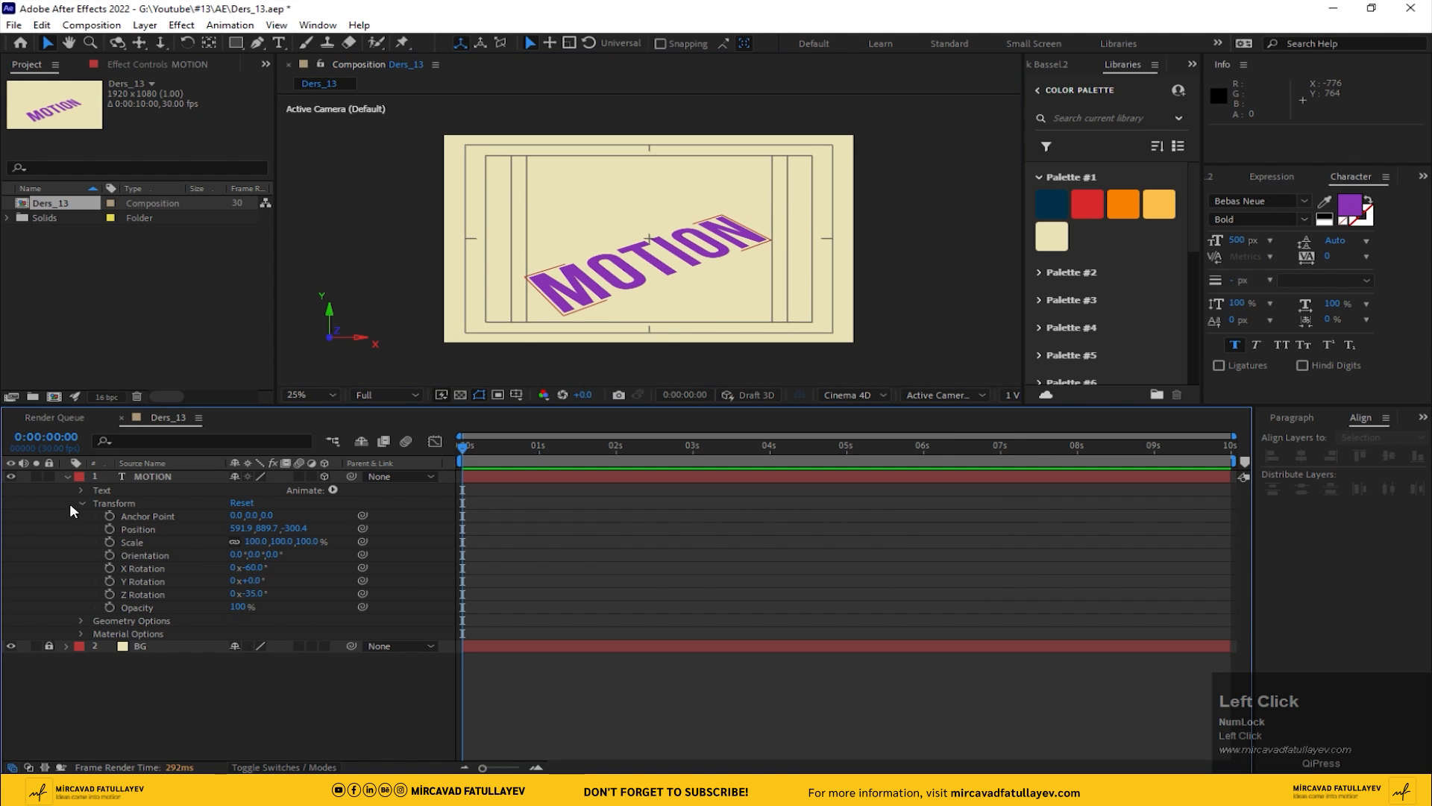
- Set the MOTION text's Extrusion Depth to 50 and nudge its position to 591.9, 882.6, -304.5
{"action": "left_click", "coordinate": [152, 476]}
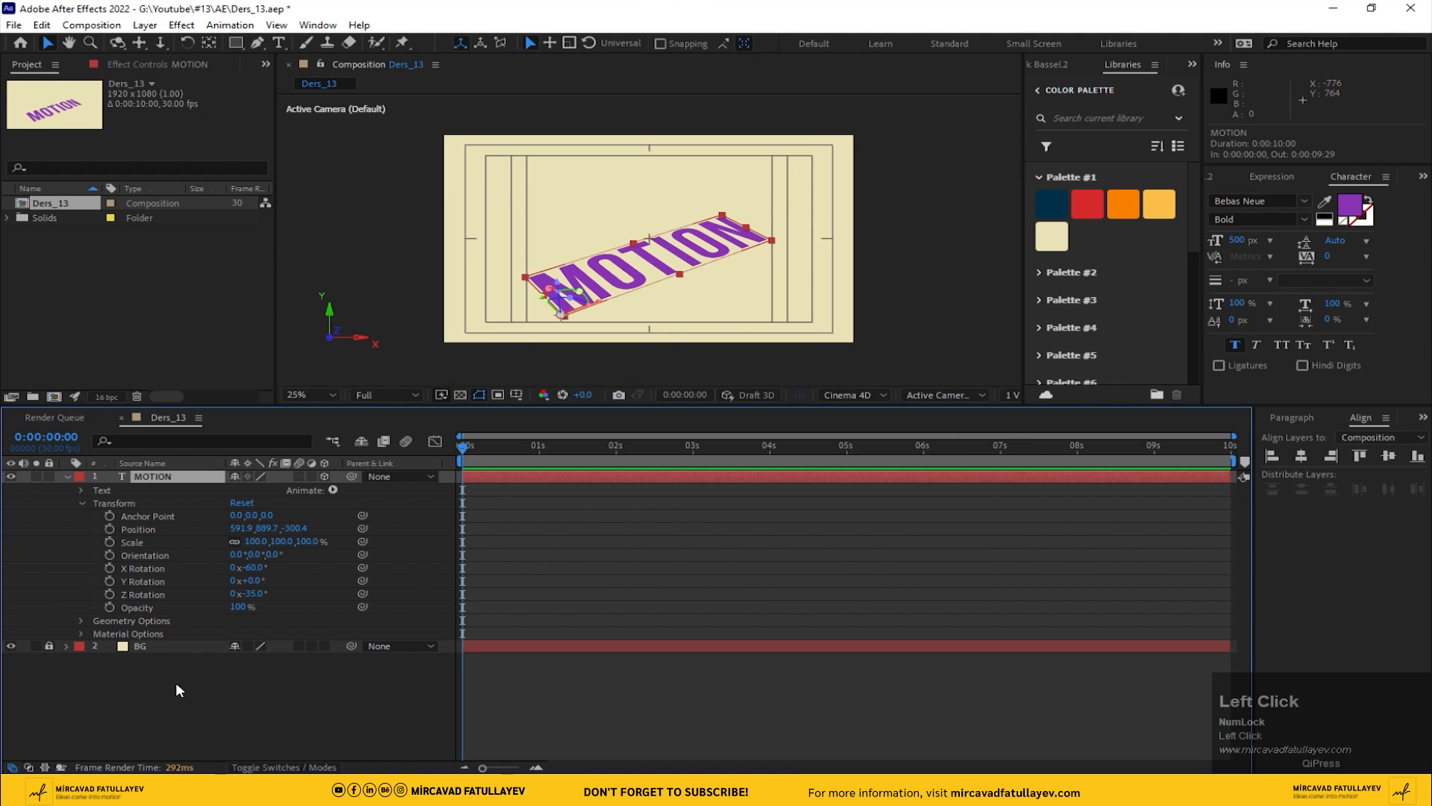
{"action": "left_click", "coordinate": [79, 621]}
{"action": "left_click", "coordinate": [236, 671]}
{"action": "type", "text": "50"}
{"action": "key", "text": "Return"}
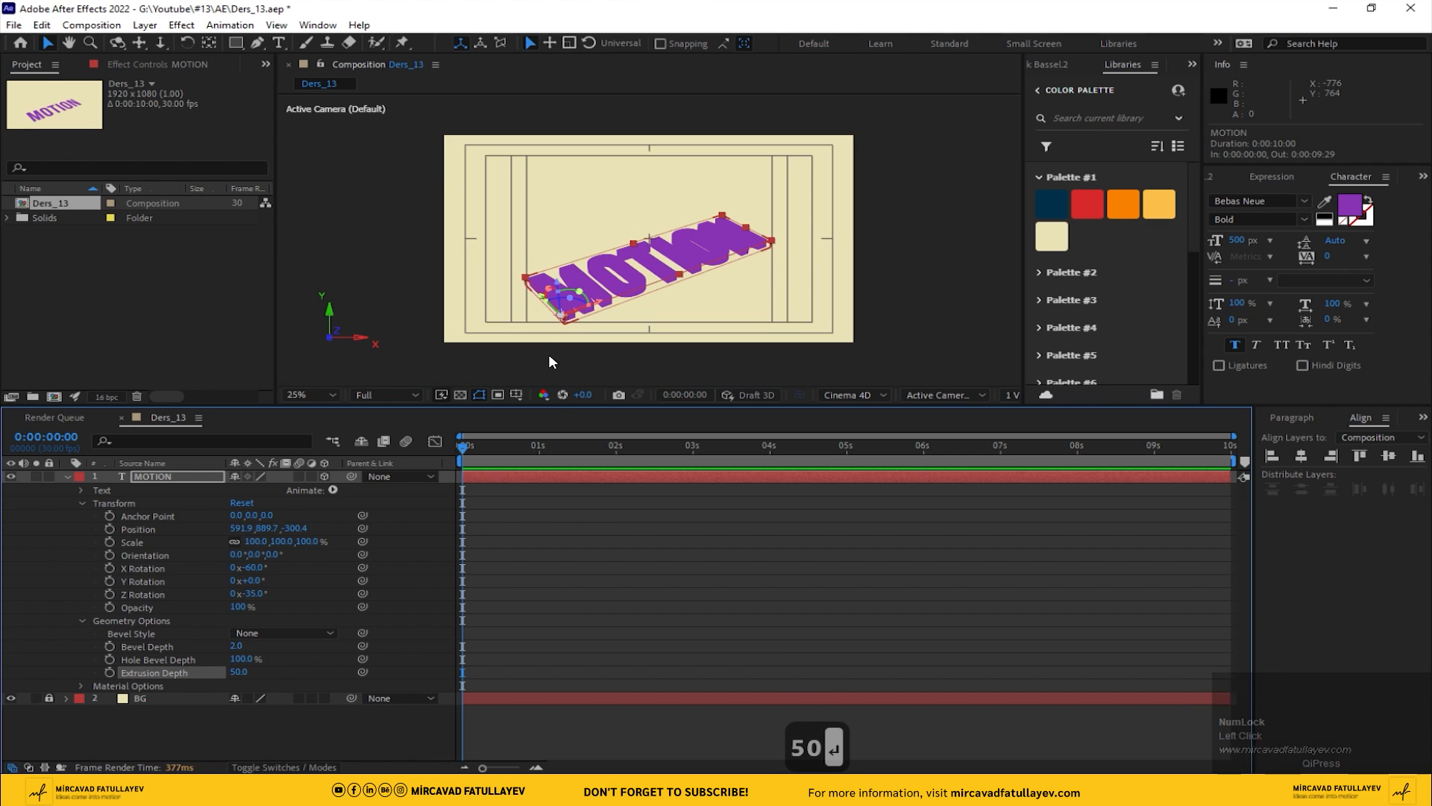
{"action": "left_click_drag", "start_coordinate": [556, 281], "coordinate": [535, 313]}
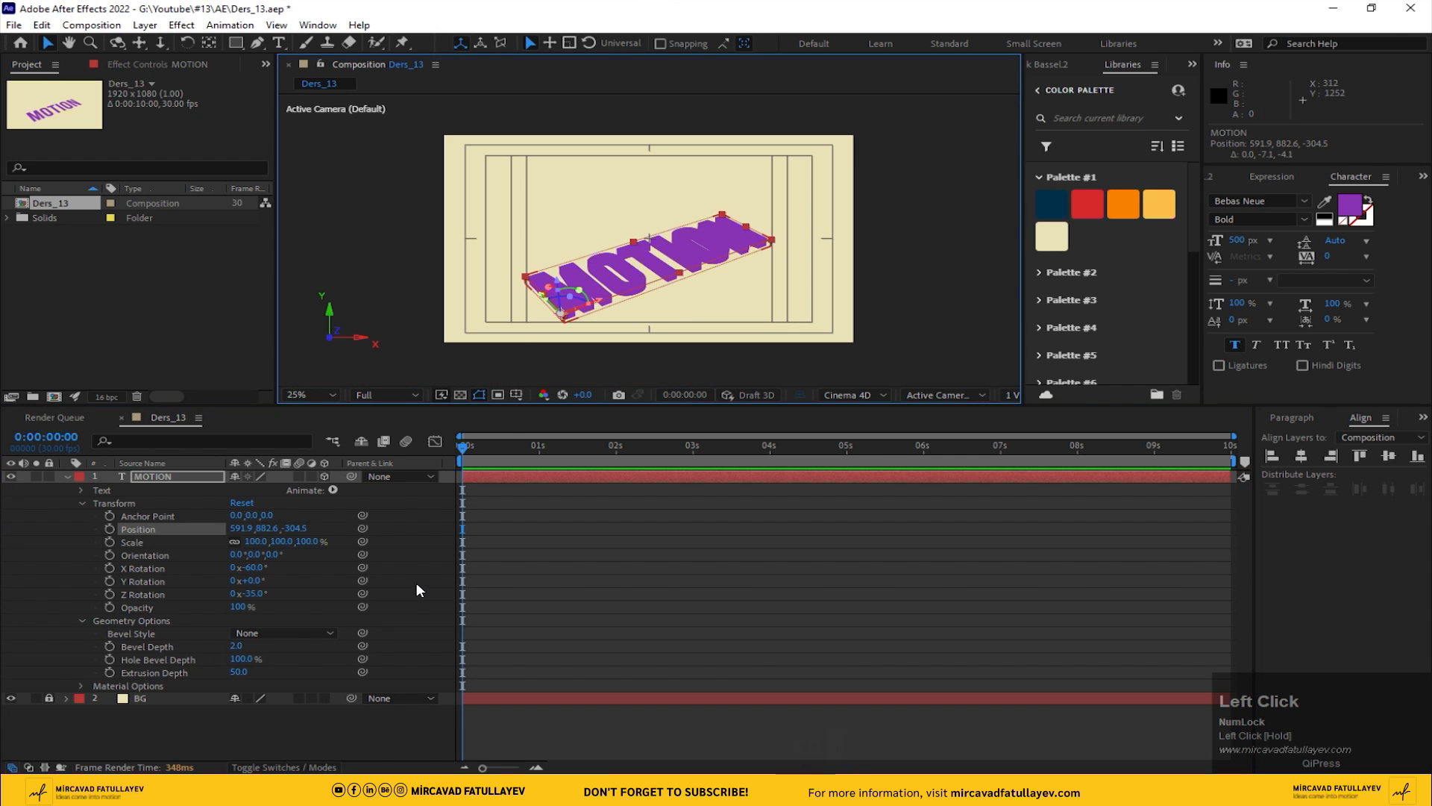
- Add a Front Color RGB animator to the MOTION text and sample the light yellow-orange swatch from Palette #1
{"action": "left_click", "coordinate": [349, 513]}
{"action": "left_click", "coordinate": [334, 490]}
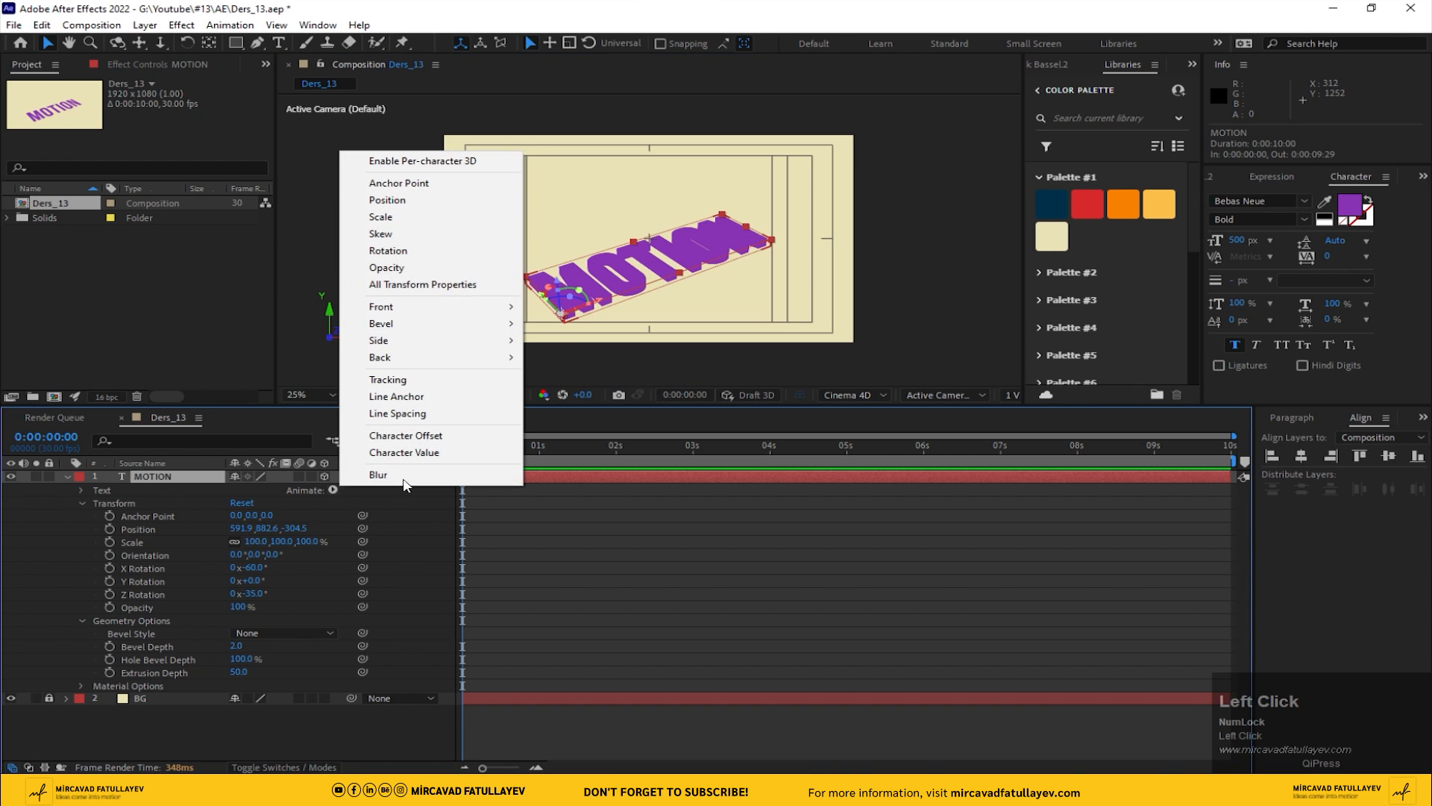
{"action": "mouse_move", "coordinate": [448, 306]}
{"action": "mouse_move", "coordinate": [585, 310]}
{"action": "left_click", "coordinate": [712, 308]}
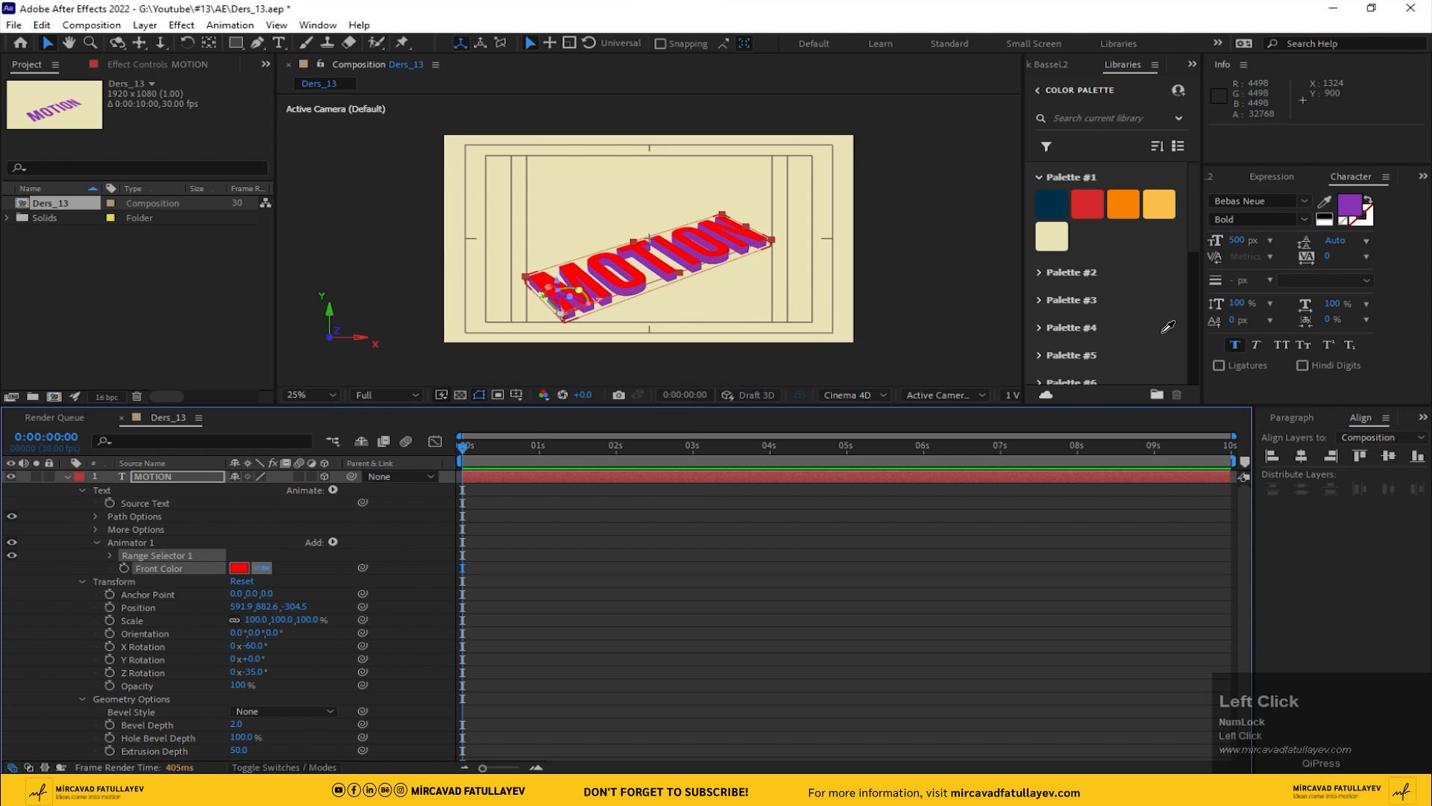
{"action": "left_click", "coordinate": [1159, 205]}
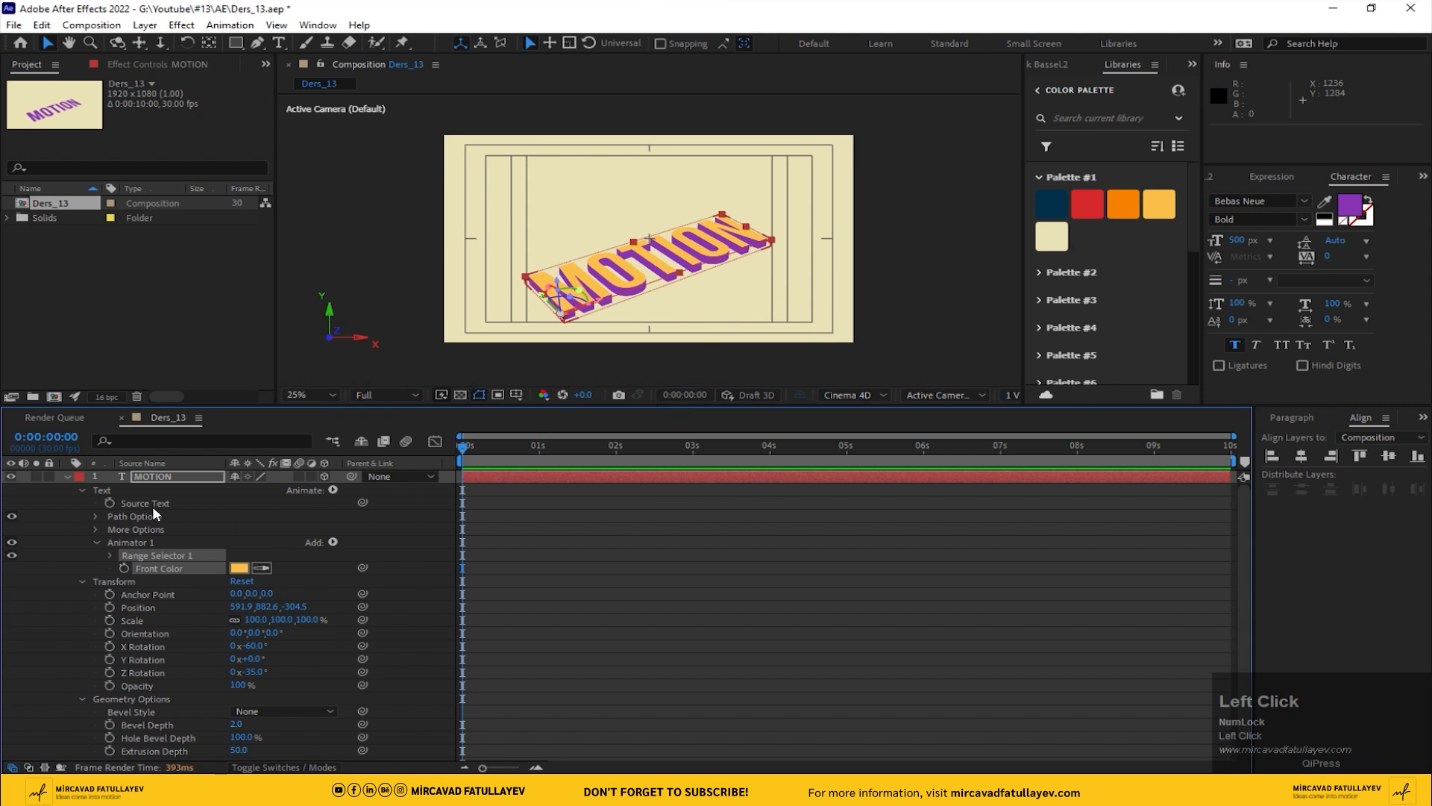
- Add a separate Side Color RGB animator to the MOTION text, sample the orange swatch from Palette #1, and collapse the layer
{"action": "left_click", "coordinate": [171, 481]}
{"action": "left_click", "coordinate": [332, 489]}
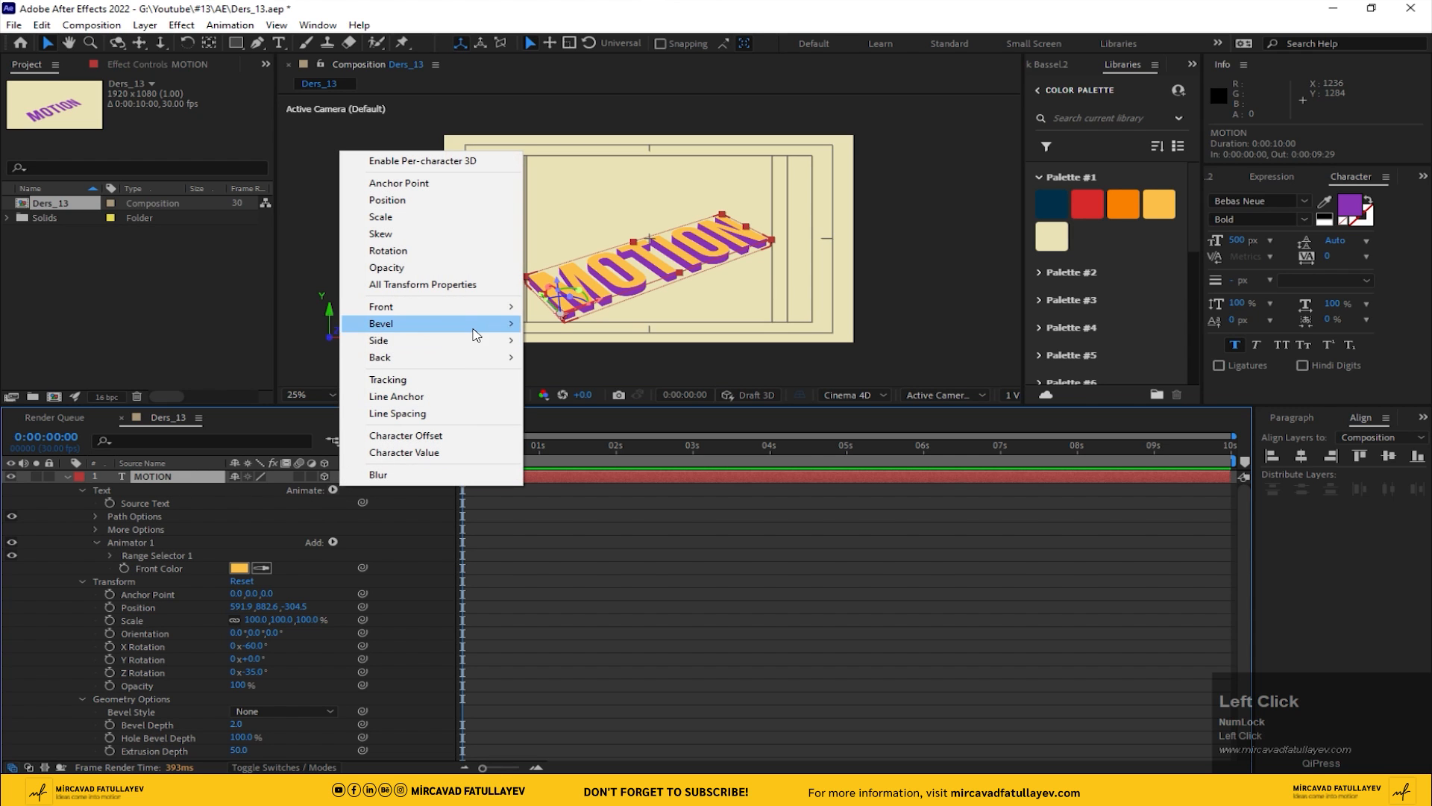
{"action": "mouse_move", "coordinate": [473, 344]}
{"action": "mouse_move", "coordinate": [654, 350]}
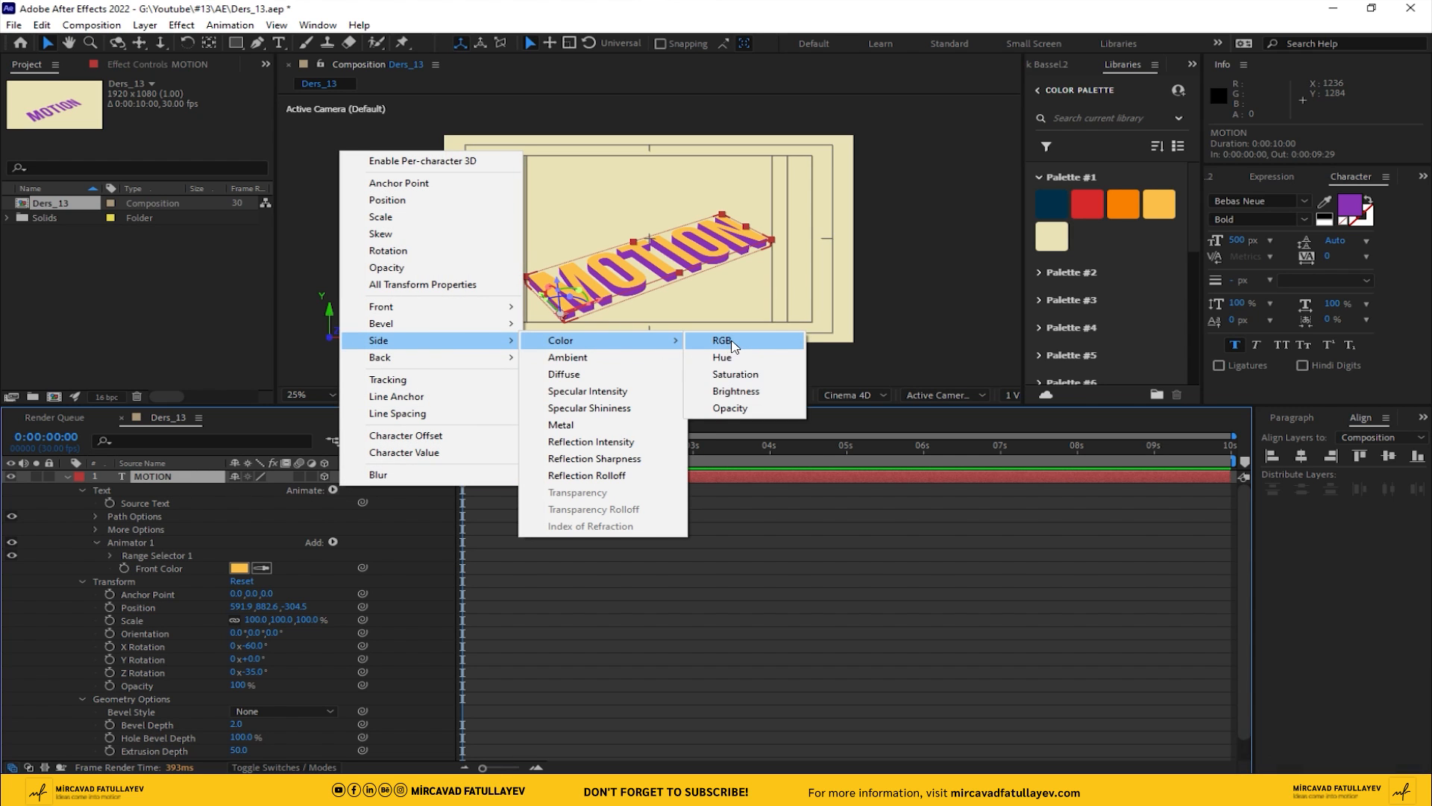
{"action": "left_click", "coordinate": [732, 340]}
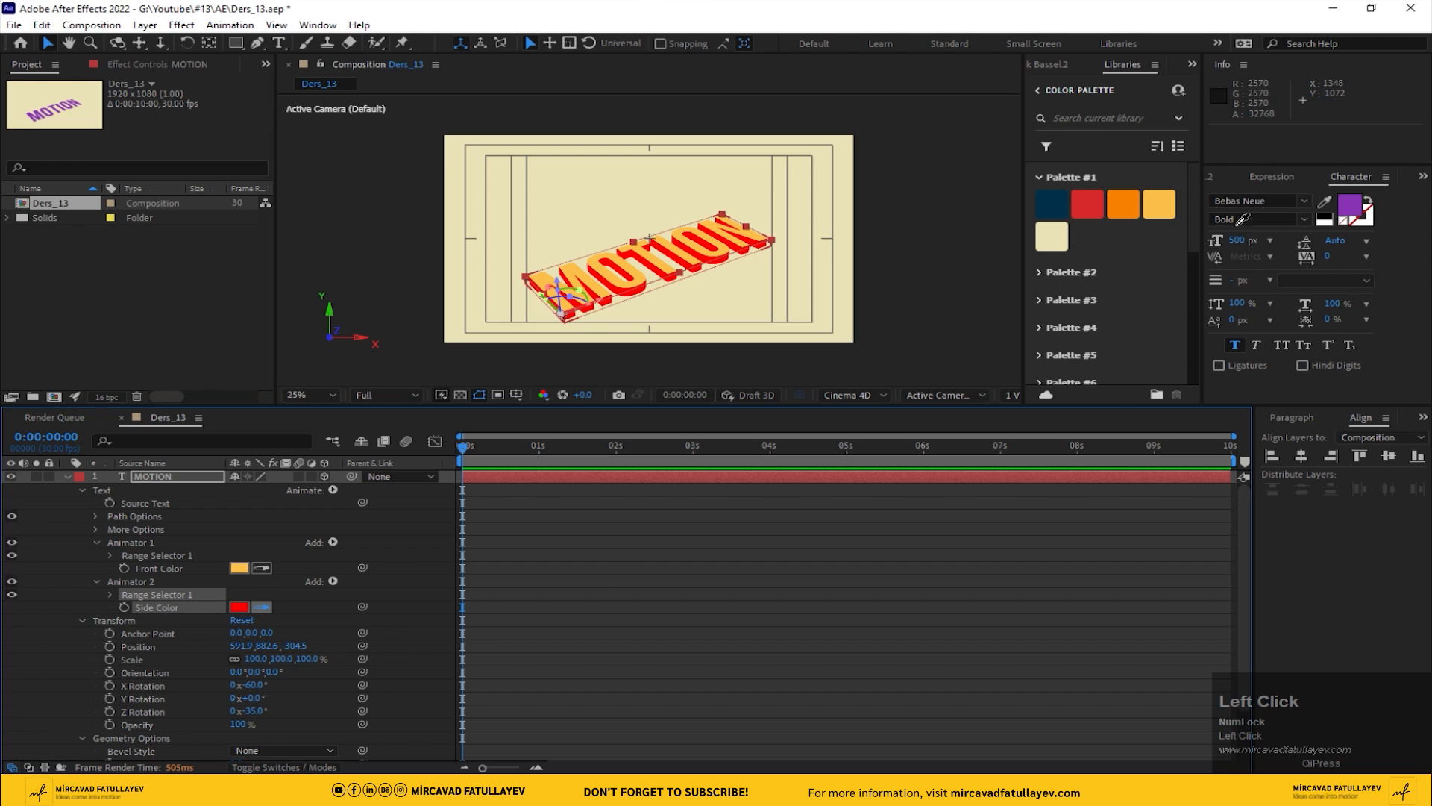
{"action": "left_click", "coordinate": [1132, 208]}
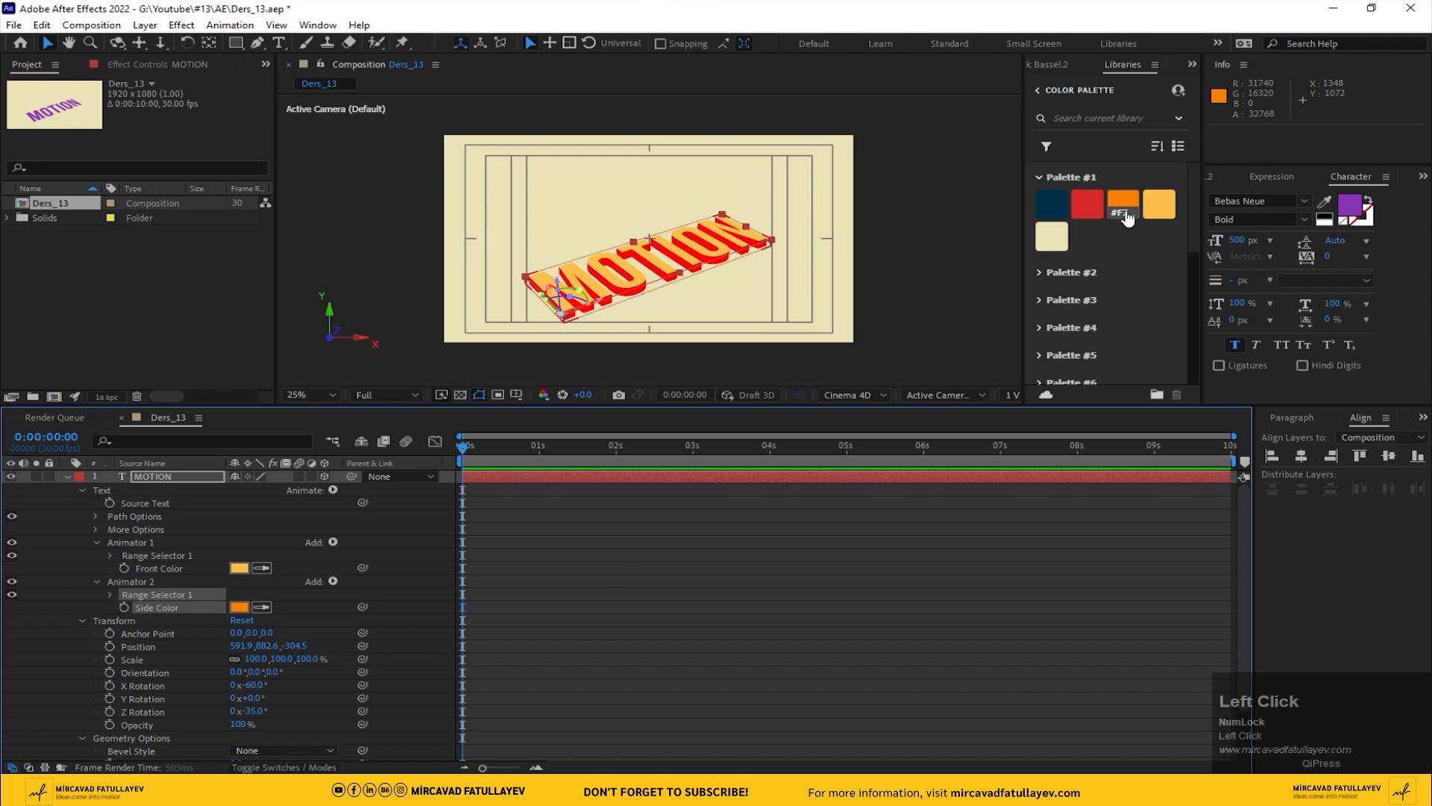
{"action": "left_click", "coordinate": [406, 556]}
{"action": "left_click", "coordinate": [66, 476]}
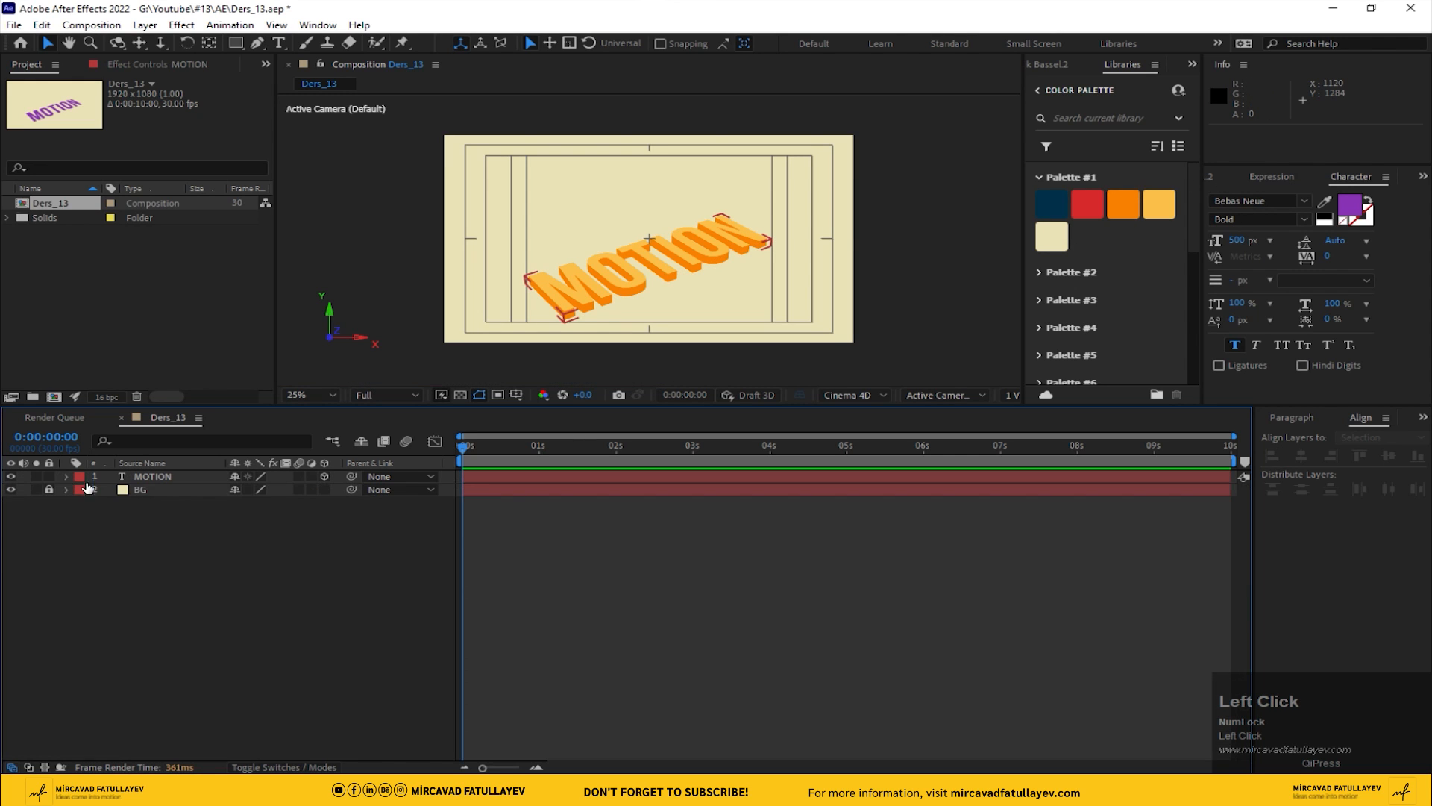
- Duplicate the MOTION layer, then make the original a guide layer and lock it
{"action": "left_click", "coordinate": [150, 476]}
{"action": "key", "text": "ctrl+d"}
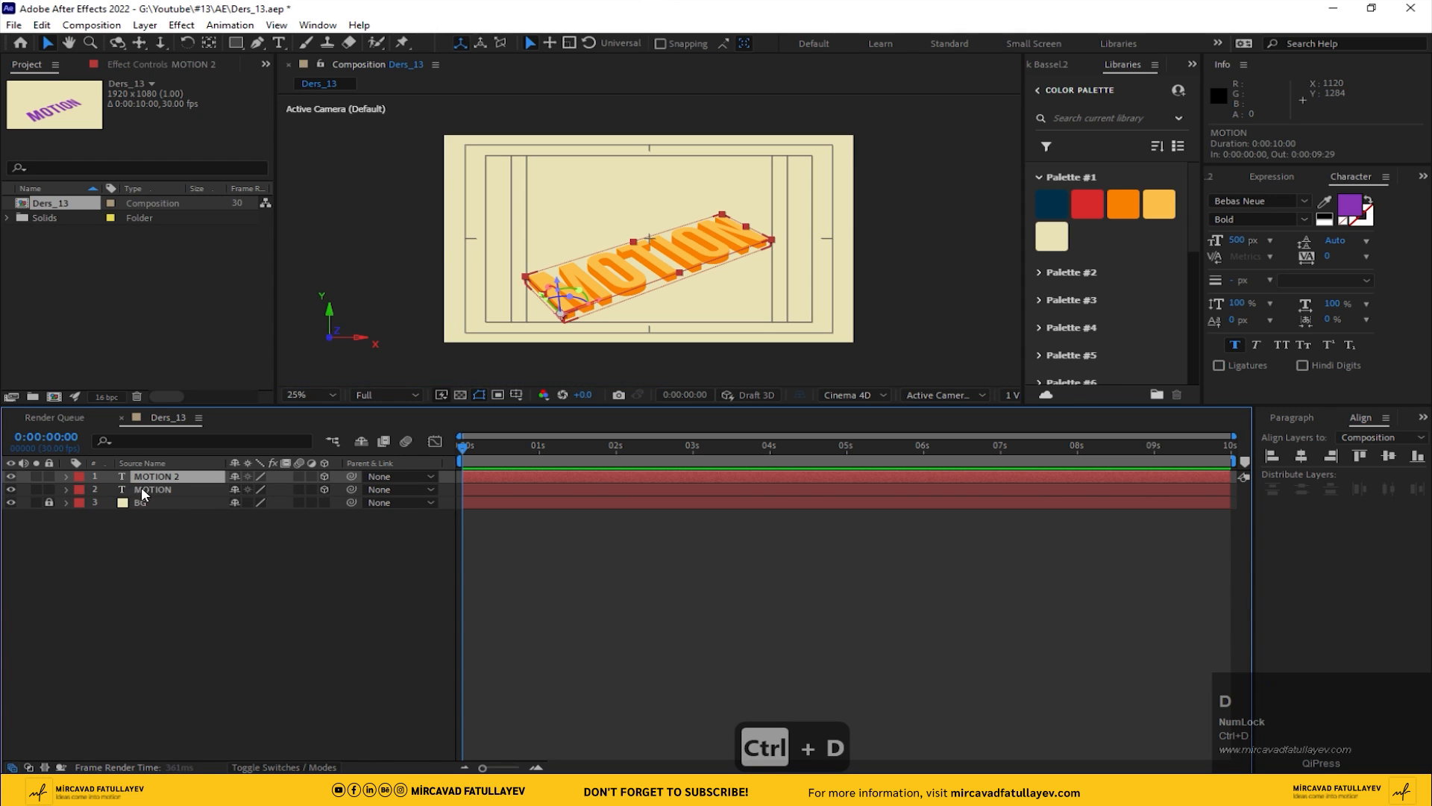
{"action": "left_click", "coordinate": [139, 490]}
{"action": "right_click", "coordinate": [171, 490]}
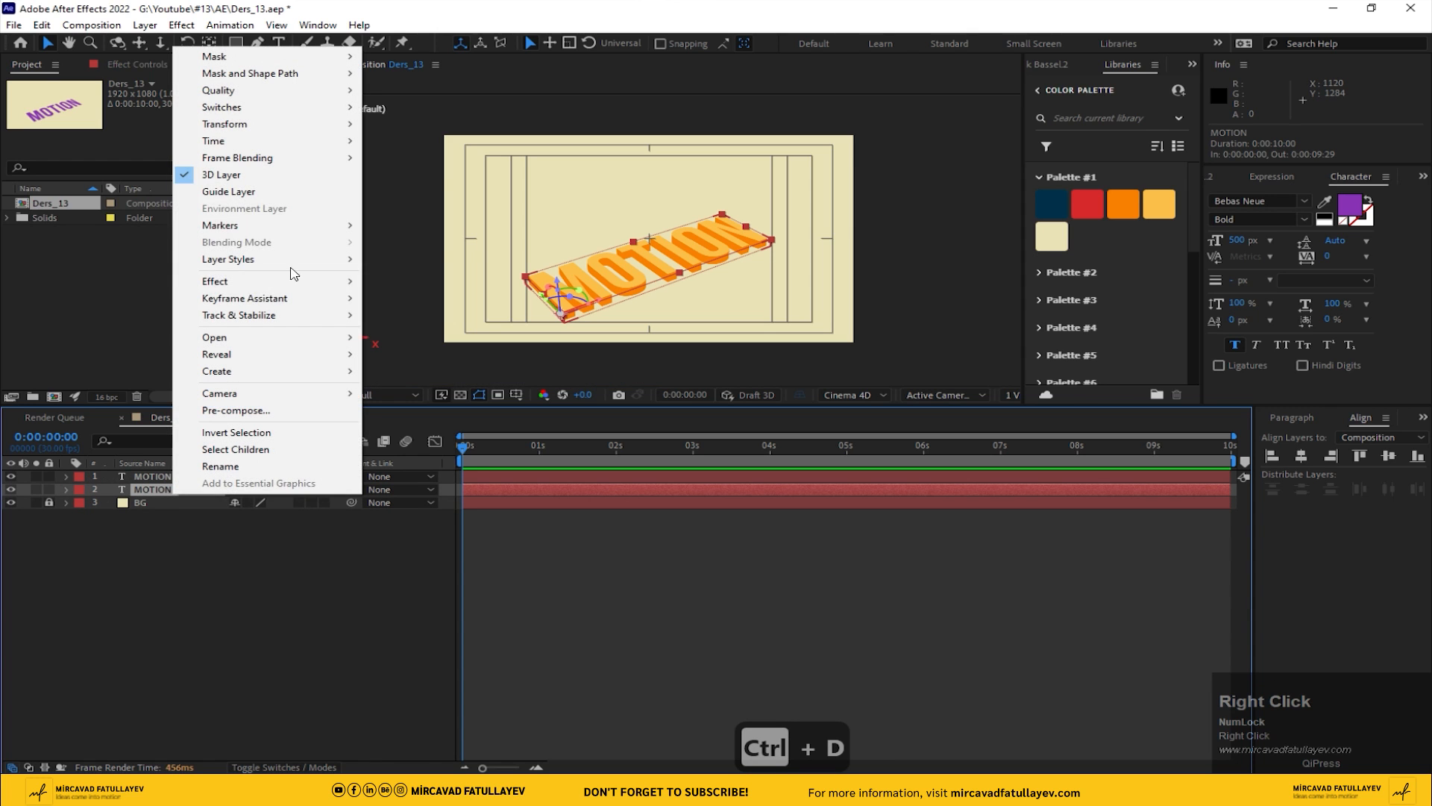
{"action": "left_click", "coordinate": [228, 191]}
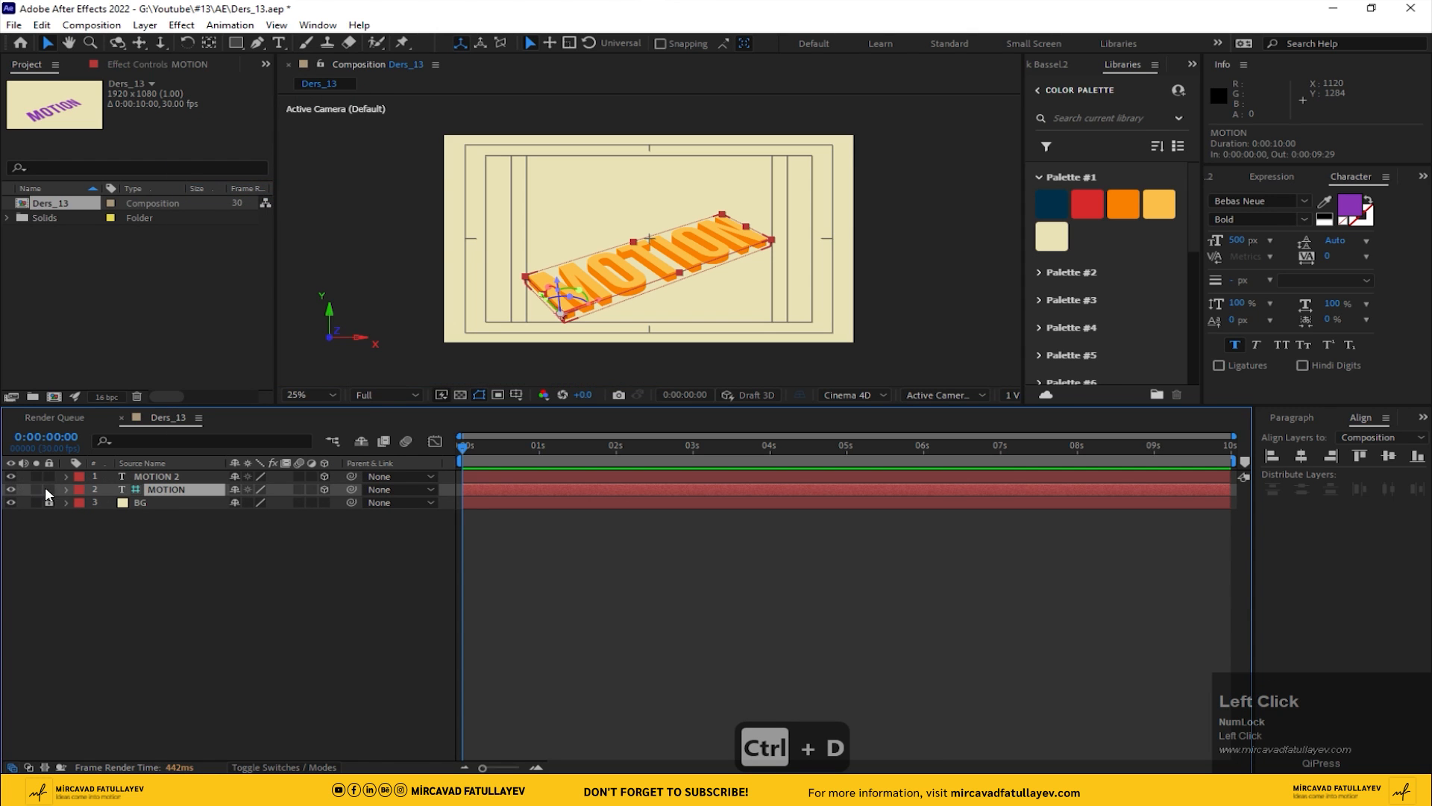
{"action": "left_click", "coordinate": [50, 489]}
- Replace the duplicate layer's text with the single letter M and check it briefly in isolation
{"action": "left_click", "coordinate": [164, 474]}
{"action": "double_click", "coordinate": [166, 474]}
{"action": "type", "text": "M"}
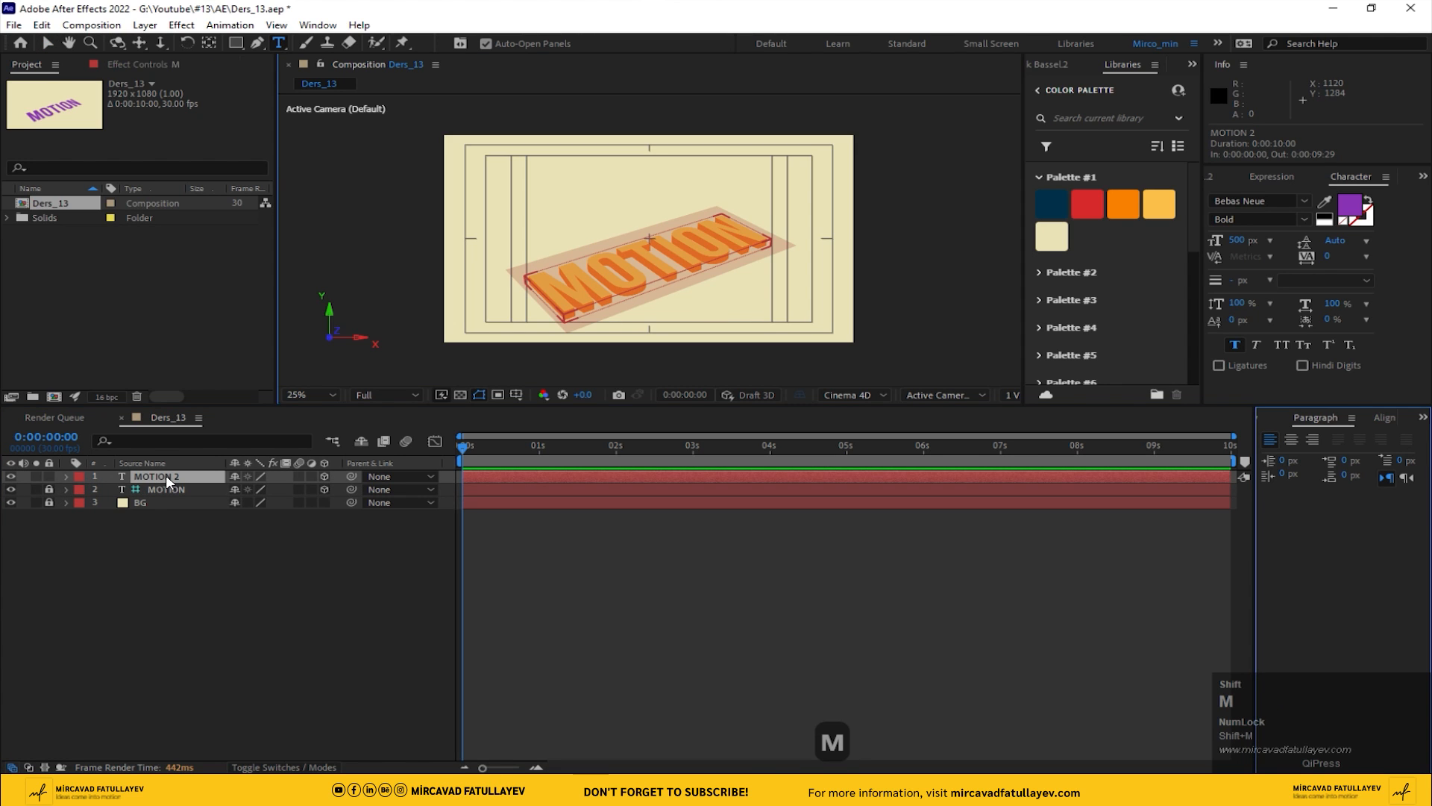
{"action": "left_click", "coordinate": [36, 476]}
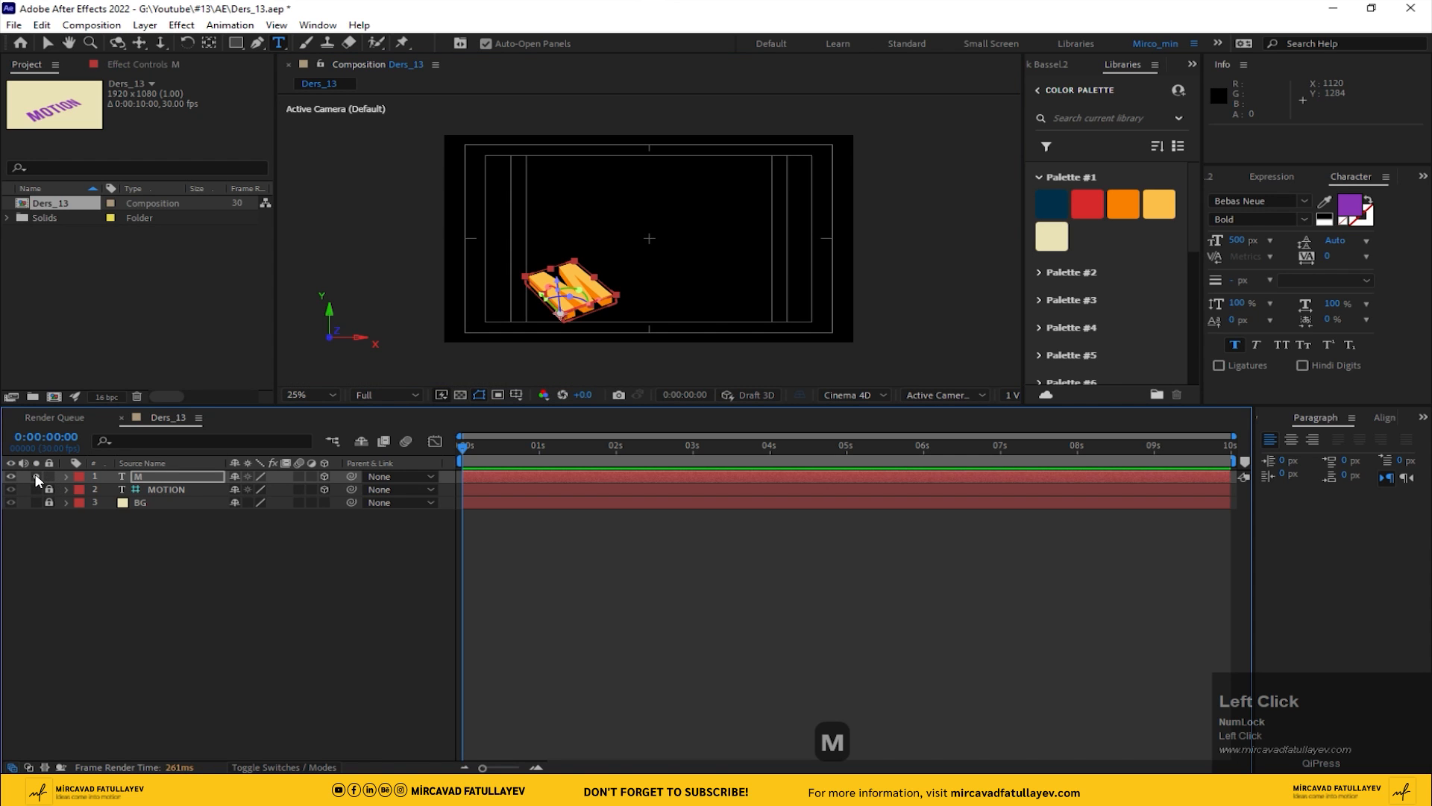
{"action": "left_click", "coordinate": [36, 476]}
- Add starting keyframes for Extrusion Depth and Position on the M layer at 0 seconds
{"action": "left_click", "coordinate": [141, 478]}
{"action": "left_click", "coordinate": [65, 476]}
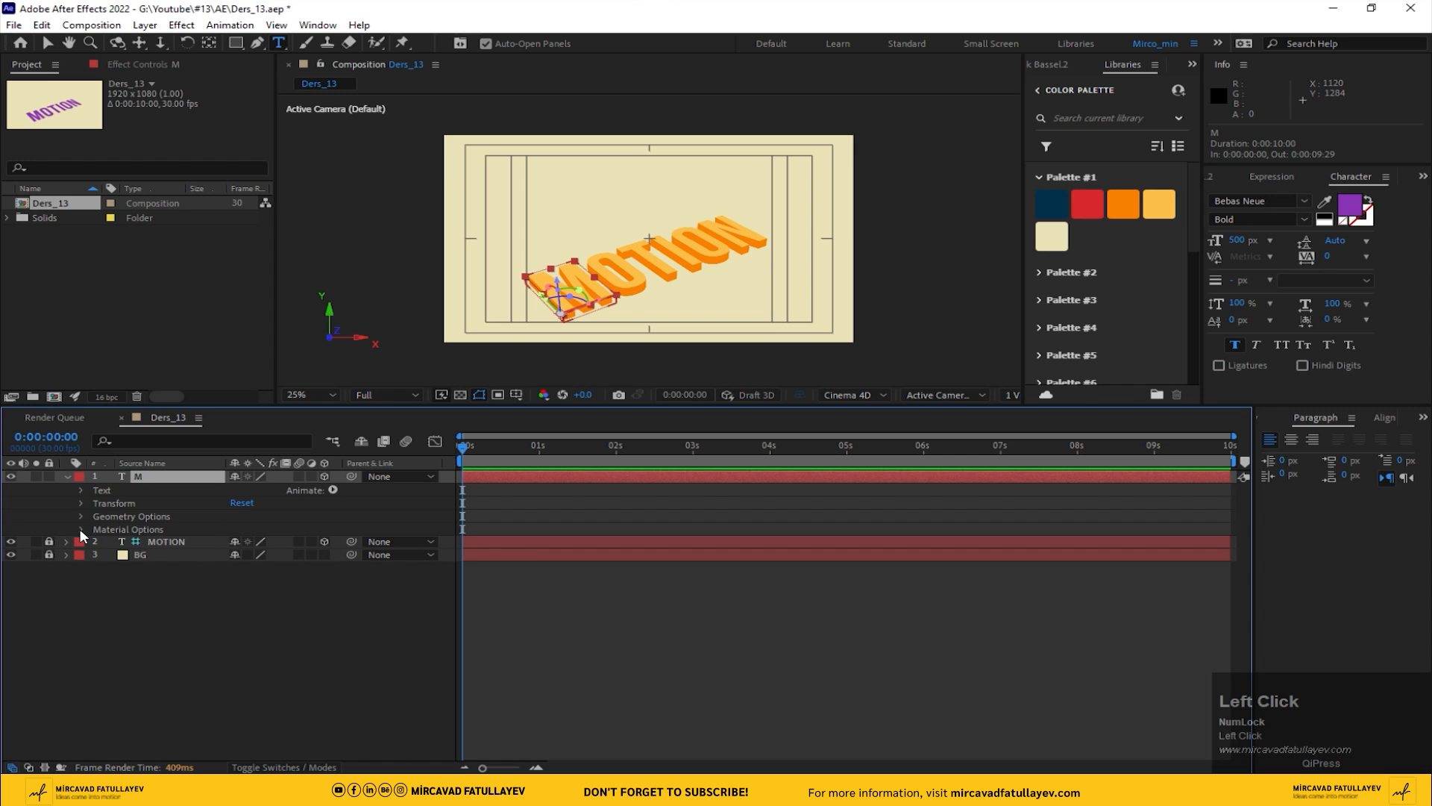
{"action": "left_click", "coordinate": [79, 528]}
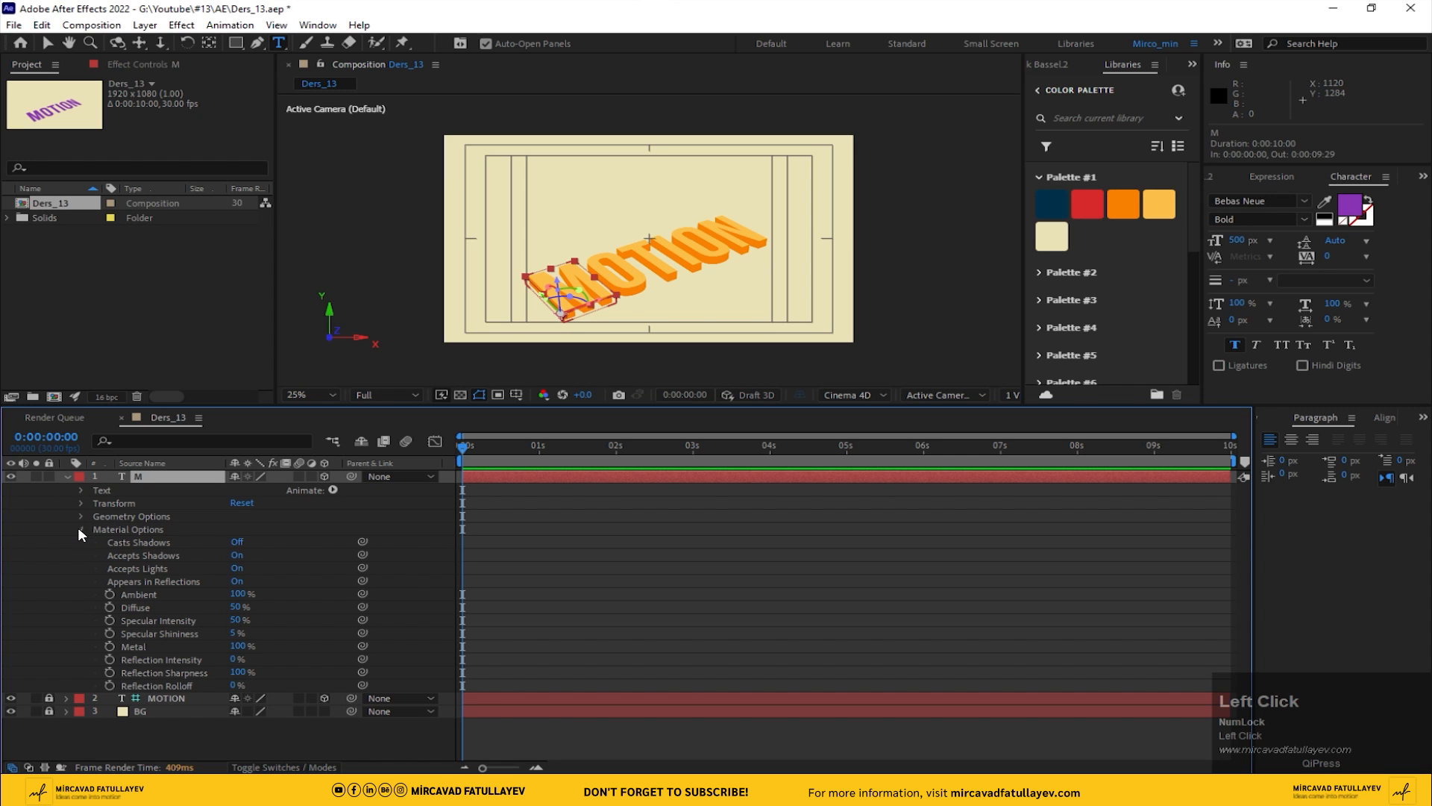
{"action": "left_click", "coordinate": [79, 528]}
{"action": "left_click", "coordinate": [81, 517]}
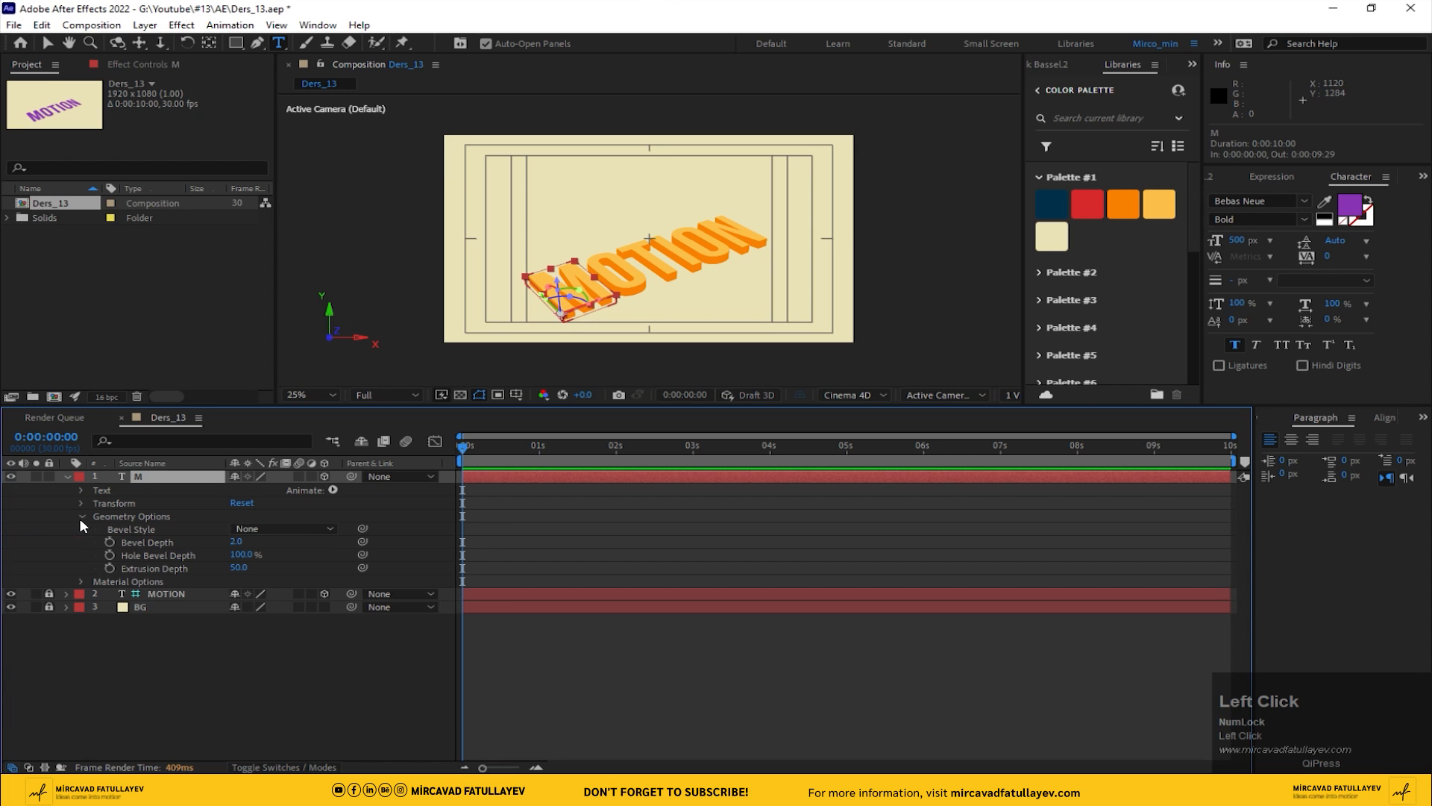
{"action": "left_click", "coordinate": [109, 568]}
{"action": "left_click", "coordinate": [163, 479]}
{"action": "key", "text": "p"}
{"action": "left_click", "coordinate": [109, 489]}
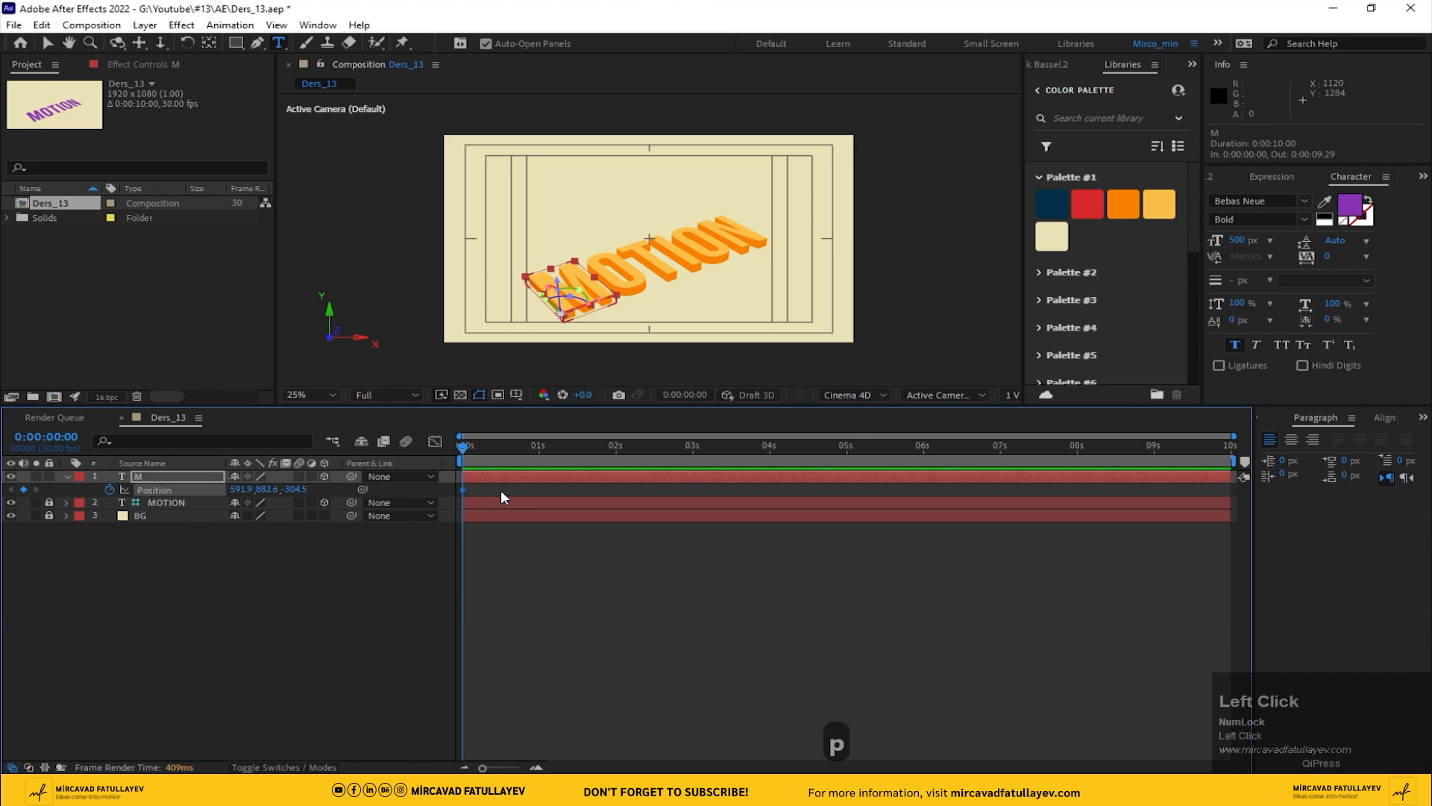
- Set the M layer's Extrusion Depth to 500 at the one-second mark
{"action": "key", "text": "equal"}
{"action": "key", "text": "equal"}
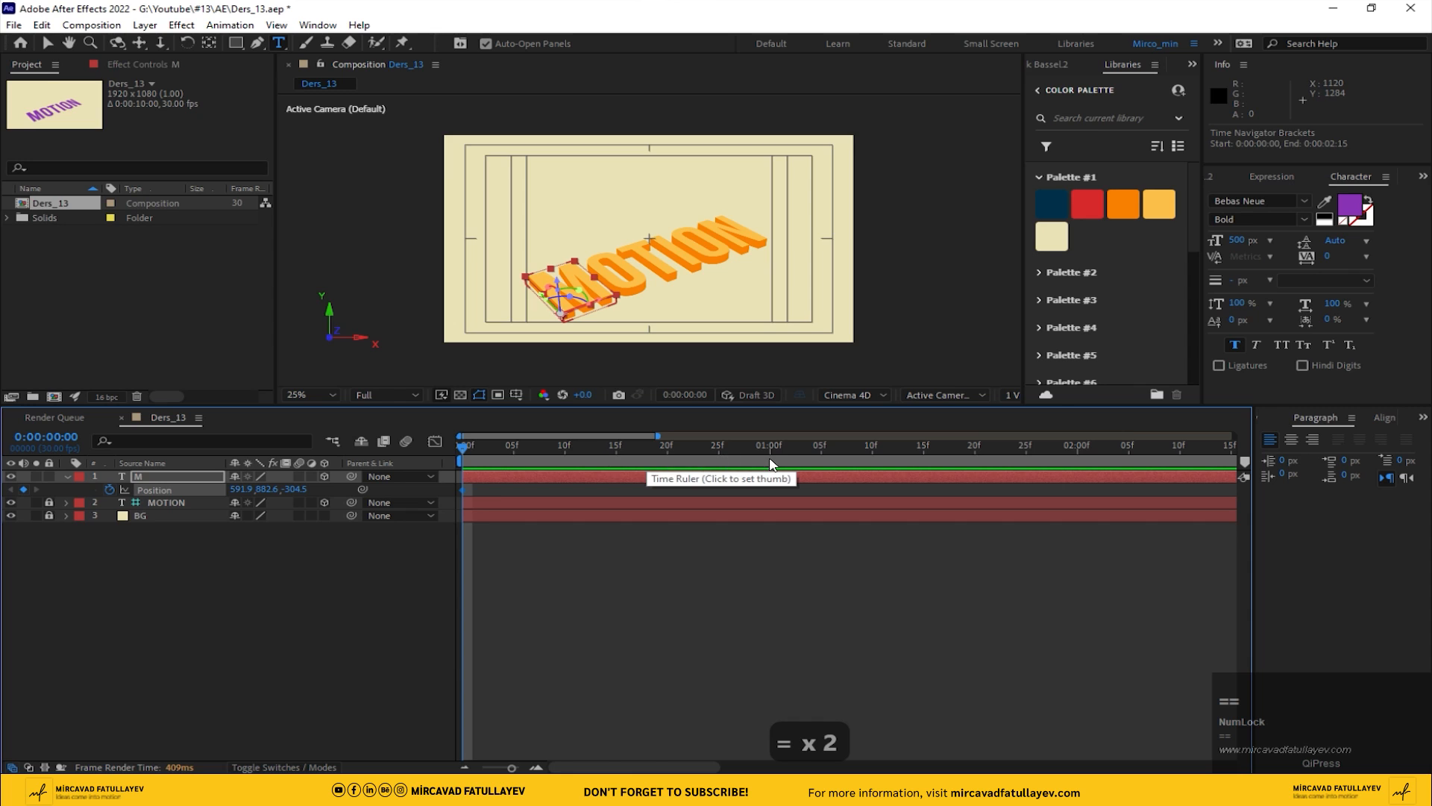
{"action": "left_click", "coordinate": [769, 453]}
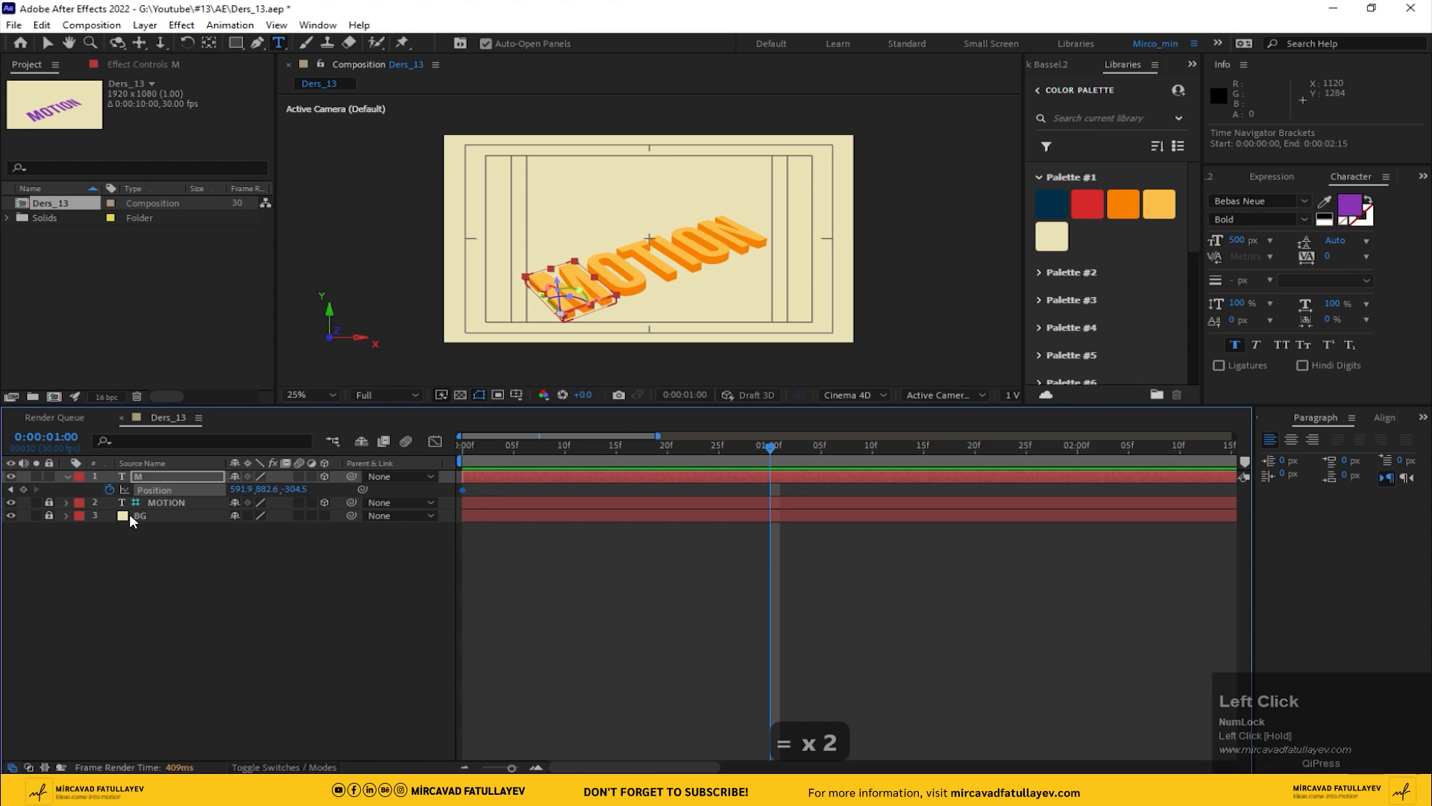
{"action": "left_click", "coordinate": [135, 475]}
{"action": "key", "text": "u"}
{"action": "key", "text": "u"}
{"action": "left_click", "coordinate": [199, 596]}
{"action": "left_click", "coordinate": [239, 502]}
{"action": "type", "text": "00.0"}
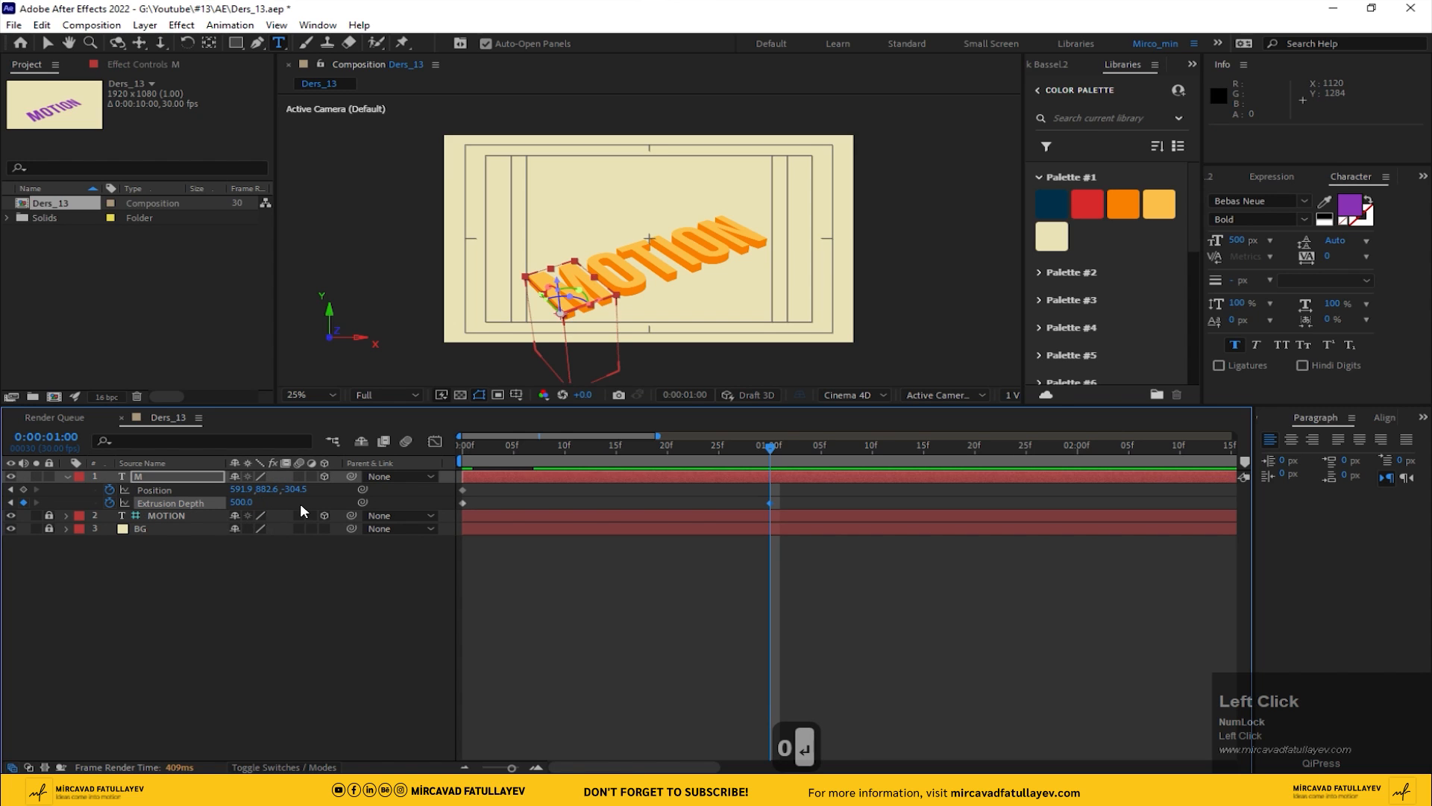
{"action": "key", "text": "Return"}
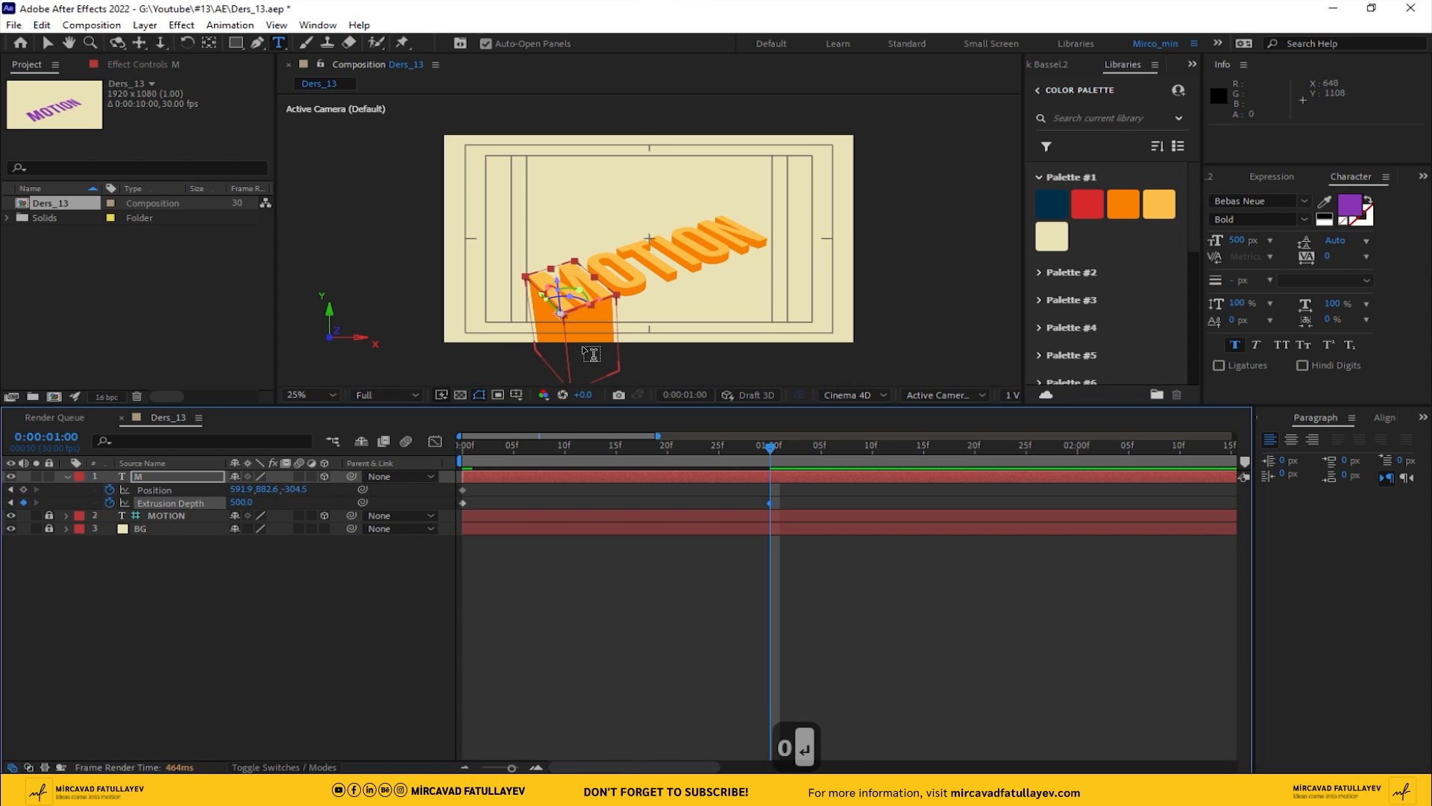
- Raise the M along its extrusion axis at one second, to a Position of about 591.9, 482.0, -535.8
{"action": "key", "text": "v"}
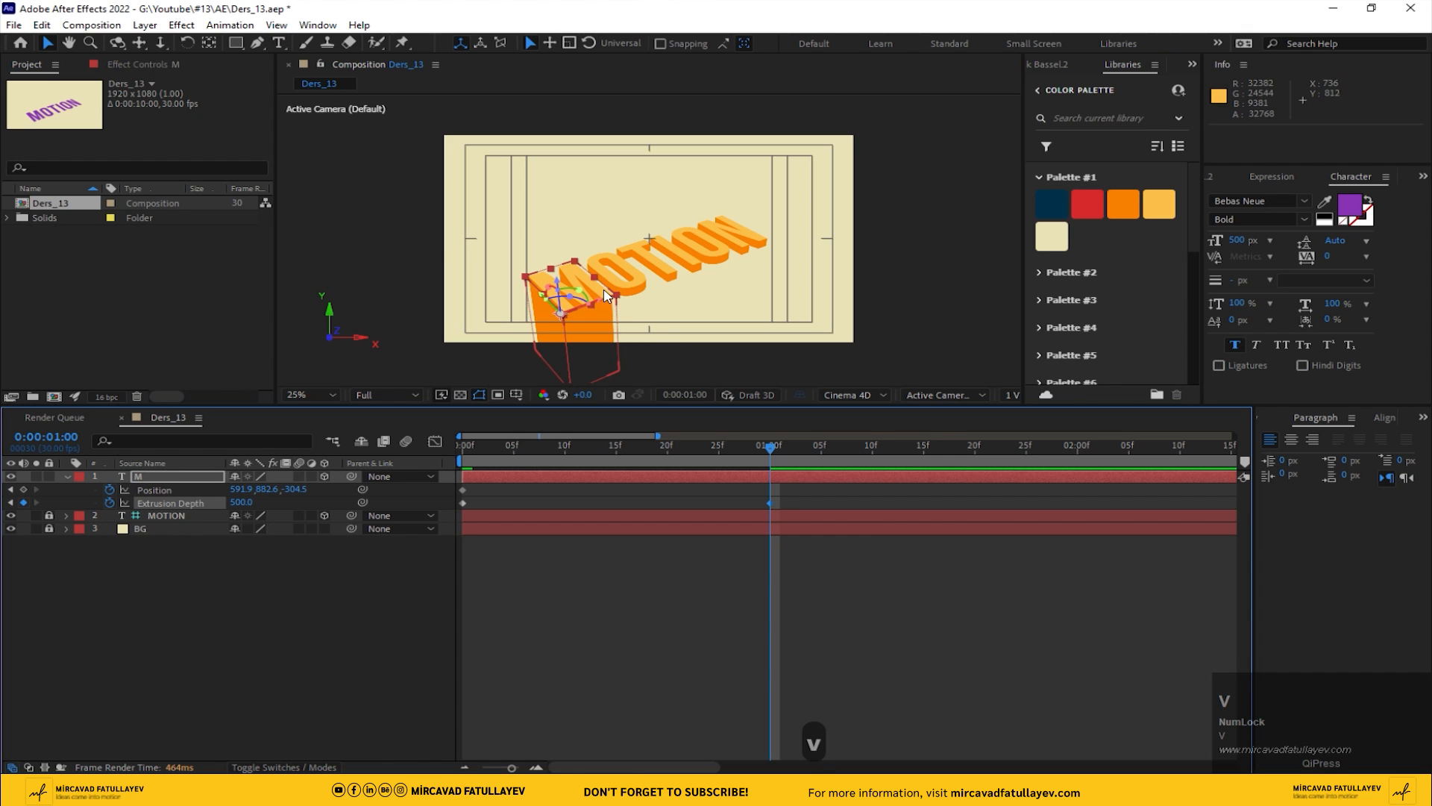
{"action": "left_click_drag", "start_coordinate": [558, 280], "coordinate": [528, 179]}
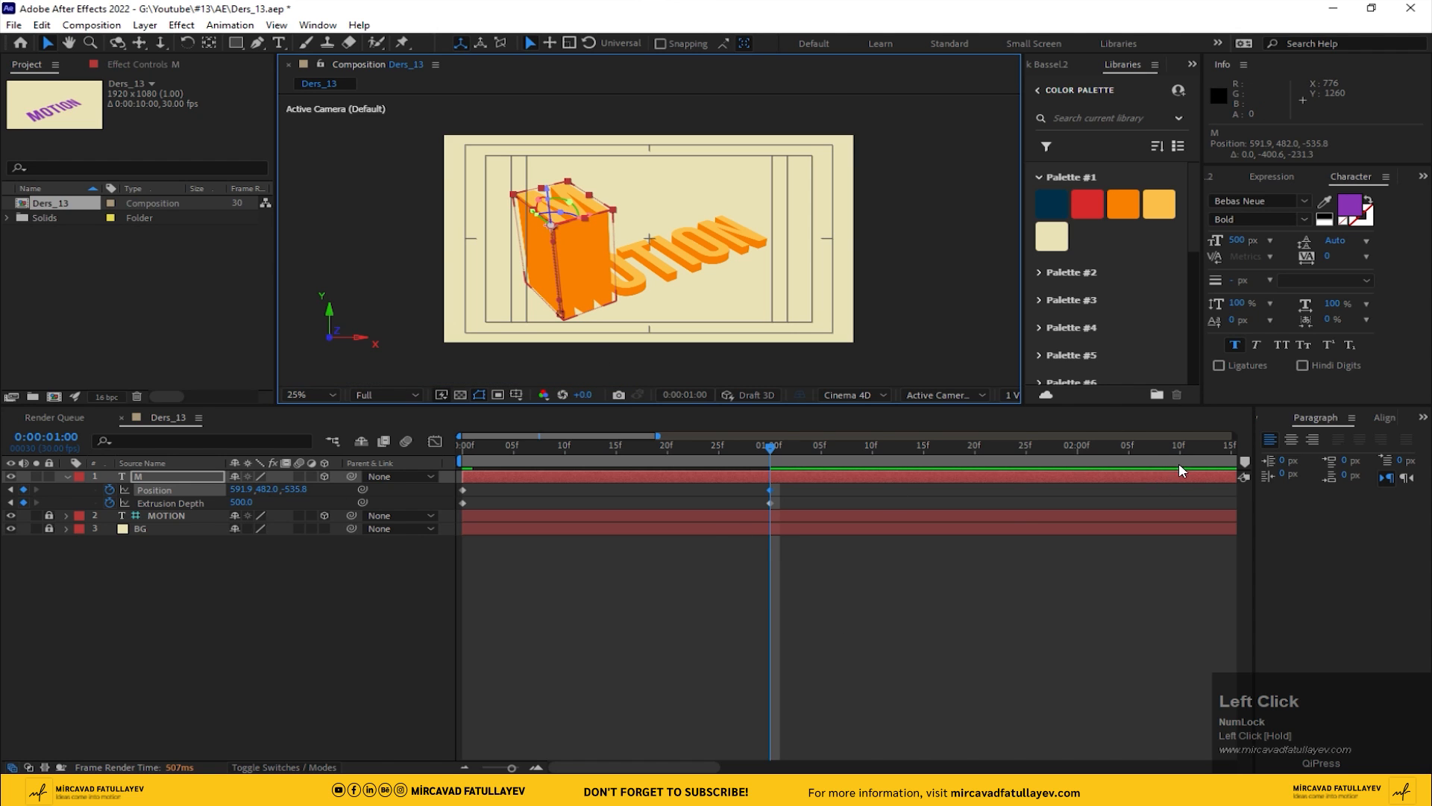
{"action": "left_click", "coordinate": [974, 627]}
- Copy the M layer's starting Position and Extrusion Depth keyframes to two seconds and apply Easy Ease to all its keyframes
{"action": "key", "text": "minus"}
{"action": "key", "text": "minus"}
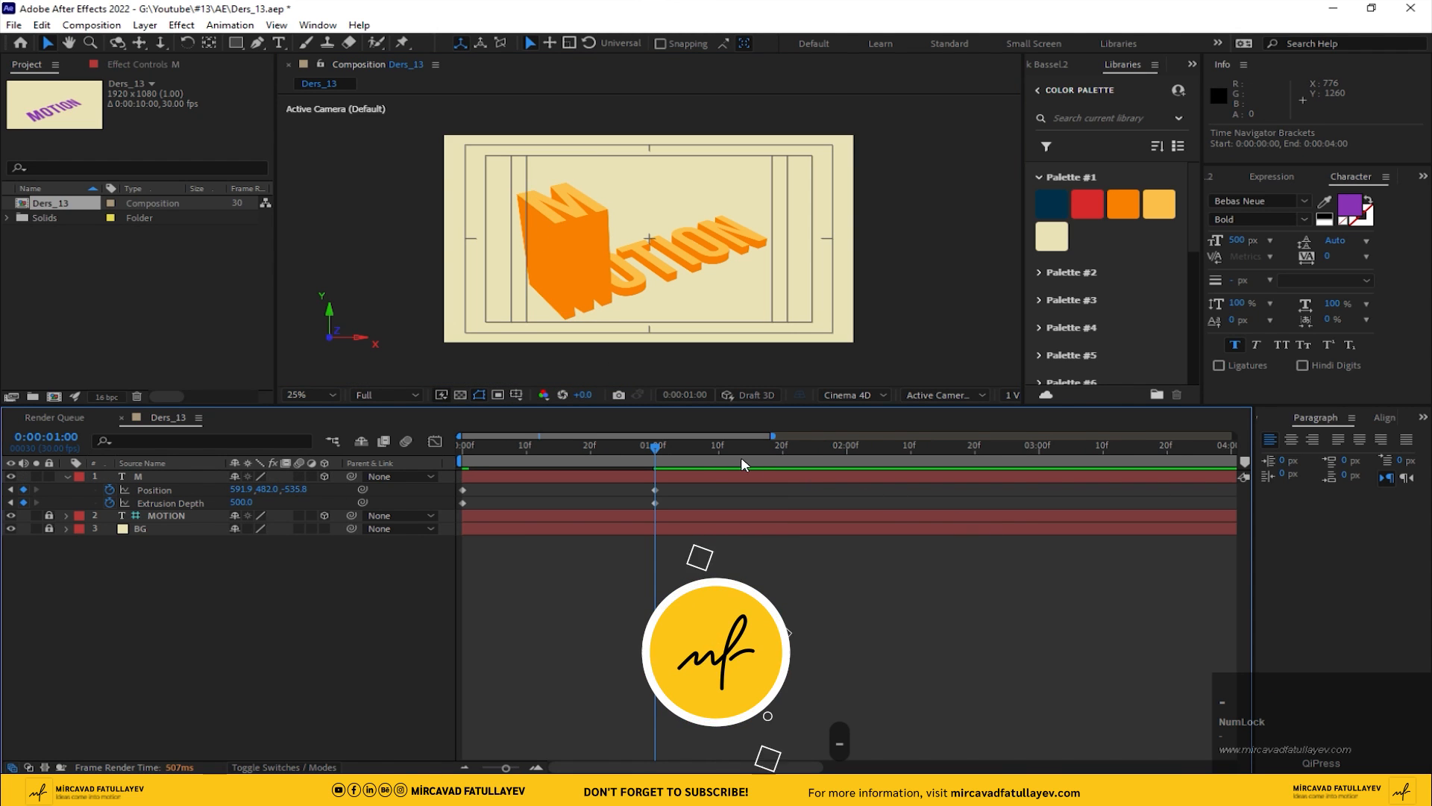
{"action": "left_click_drag", "start_coordinate": [733, 449], "coordinate": [681, 451]}
{"action": "left_click", "coordinate": [465, 490]}
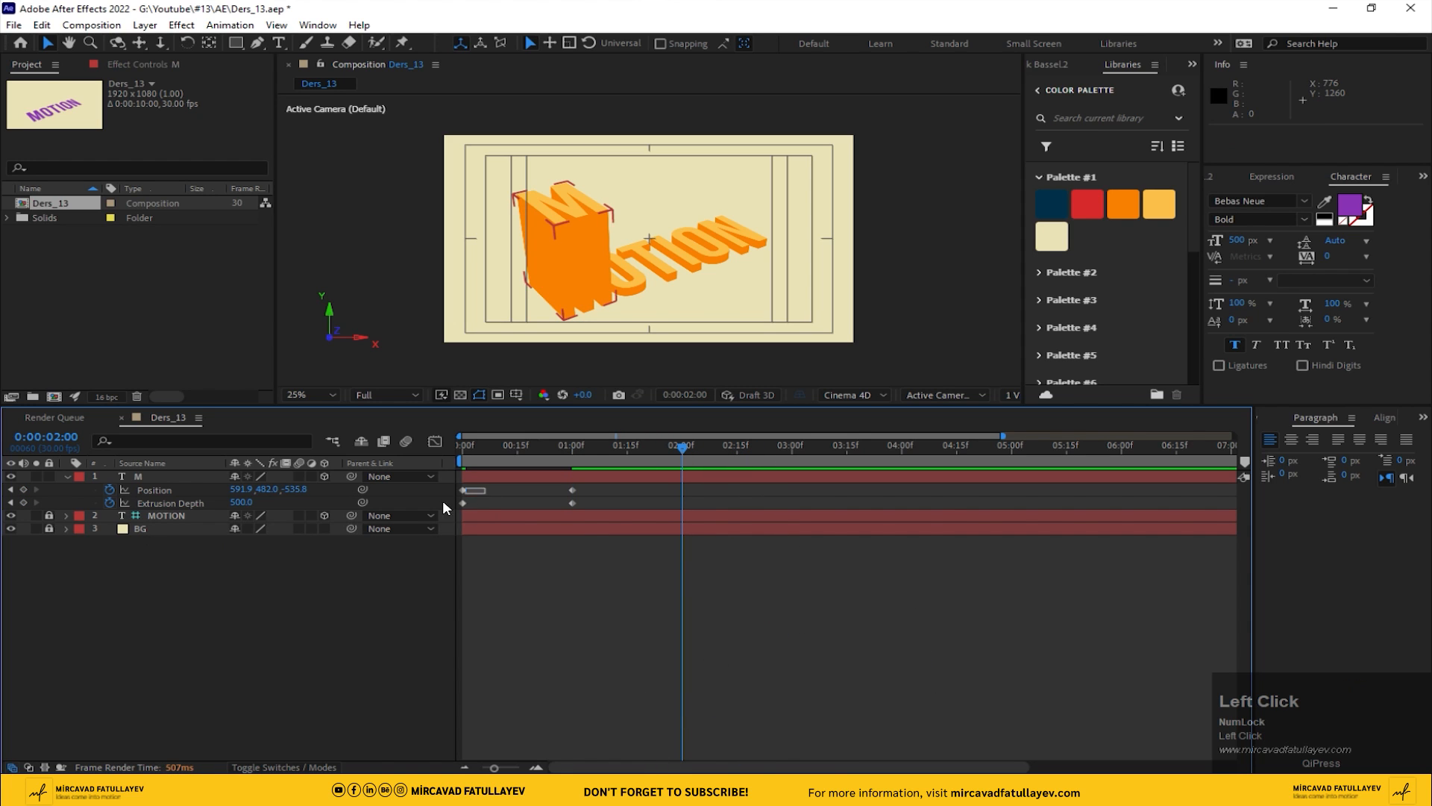
{"action": "left_click_drag", "start_coordinate": [467, 491], "coordinate": [451, 505]}
{"action": "key", "text": "ctrl+c"}
{"action": "key", "text": "ctrl+v"}
{"action": "left_click_drag", "start_coordinate": [717, 487], "coordinate": [435, 497]}
{"action": "key", "text": "F9"}
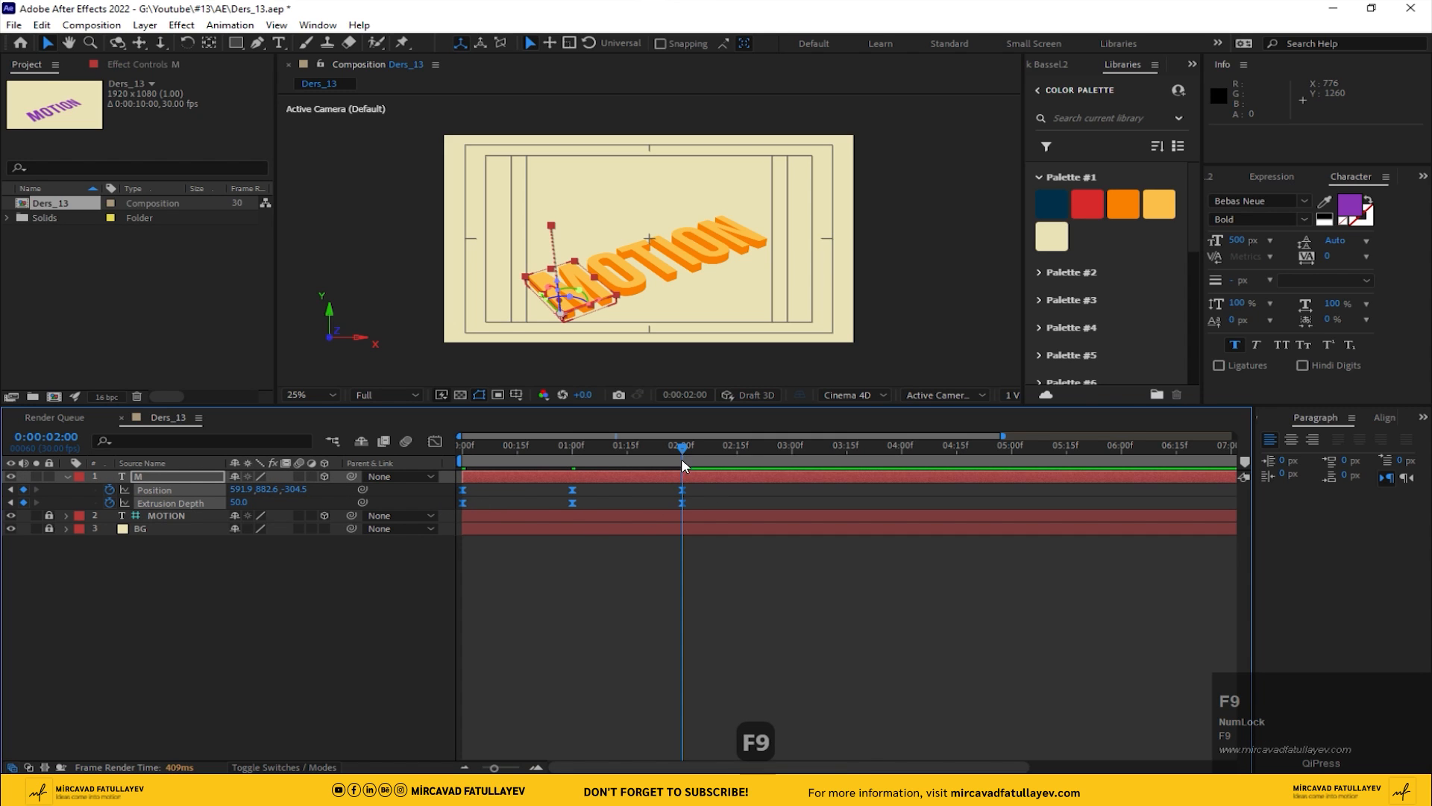
- End the work area at two seconds and preview the M animation with the MOTION guide layer hidden
{"action": "key", "text": "n"}
{"action": "left_click", "coordinate": [119, 551]}
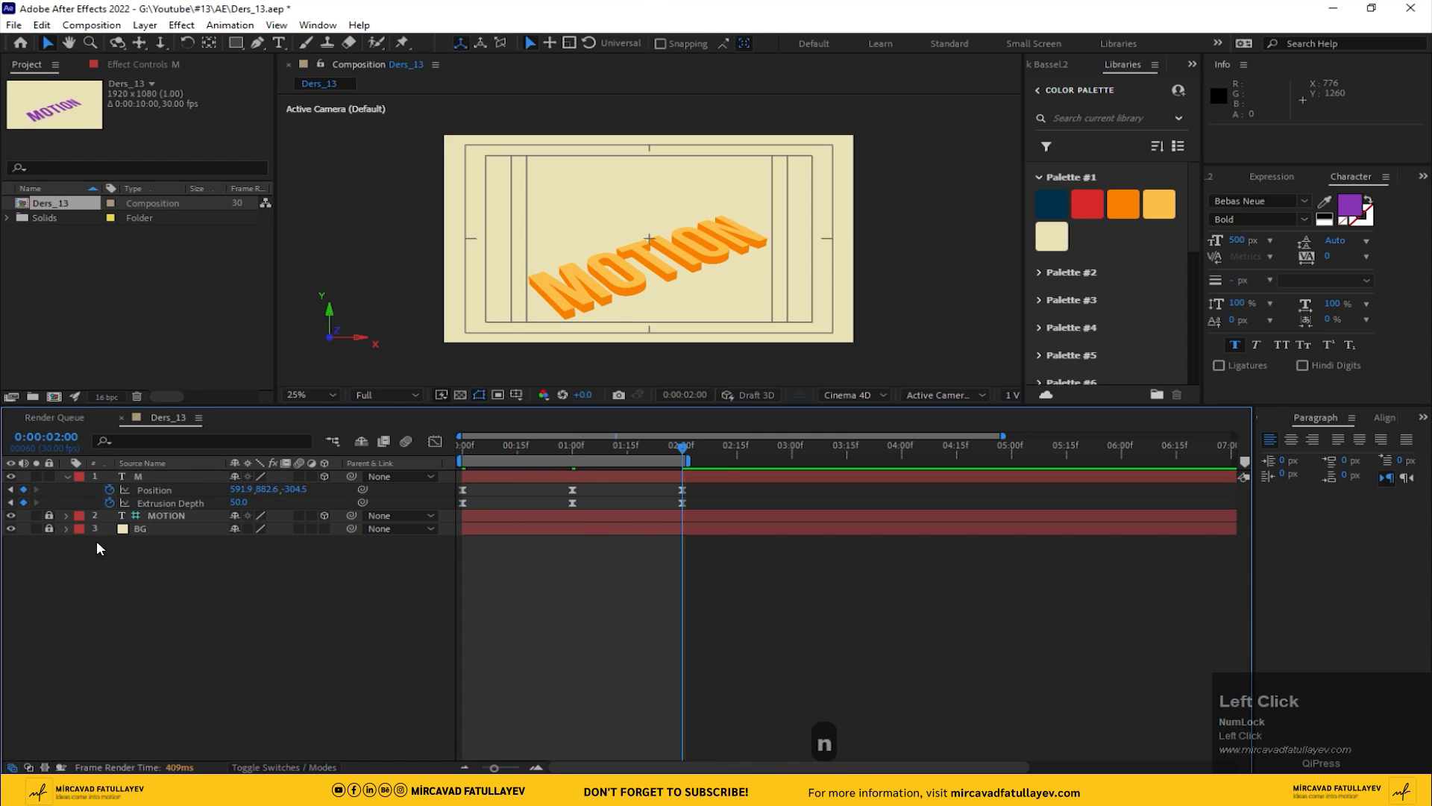
{"action": "left_click", "coordinate": [10, 516]}
{"action": "key", "text": "space"}
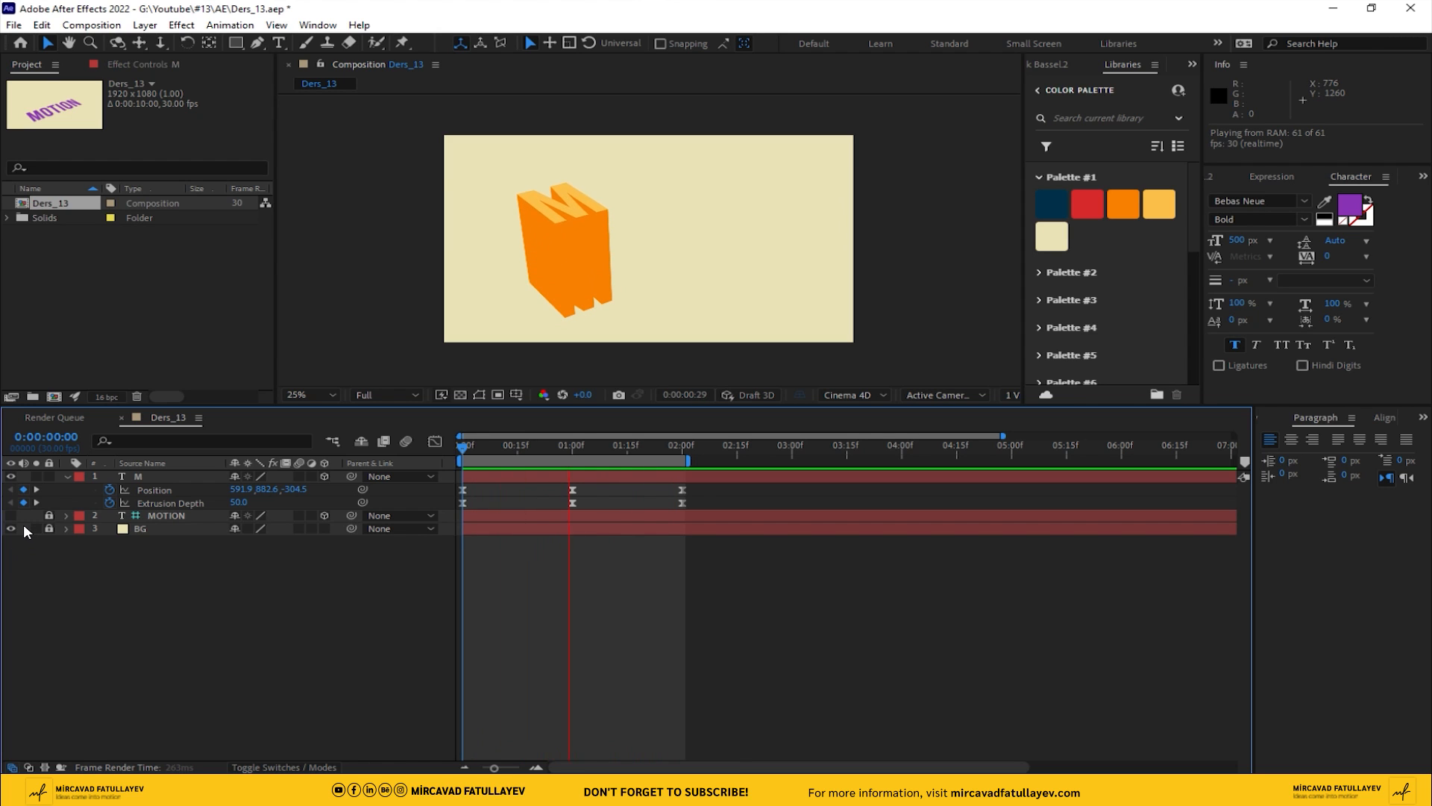
{"action": "left_click", "coordinate": [553, 455]}
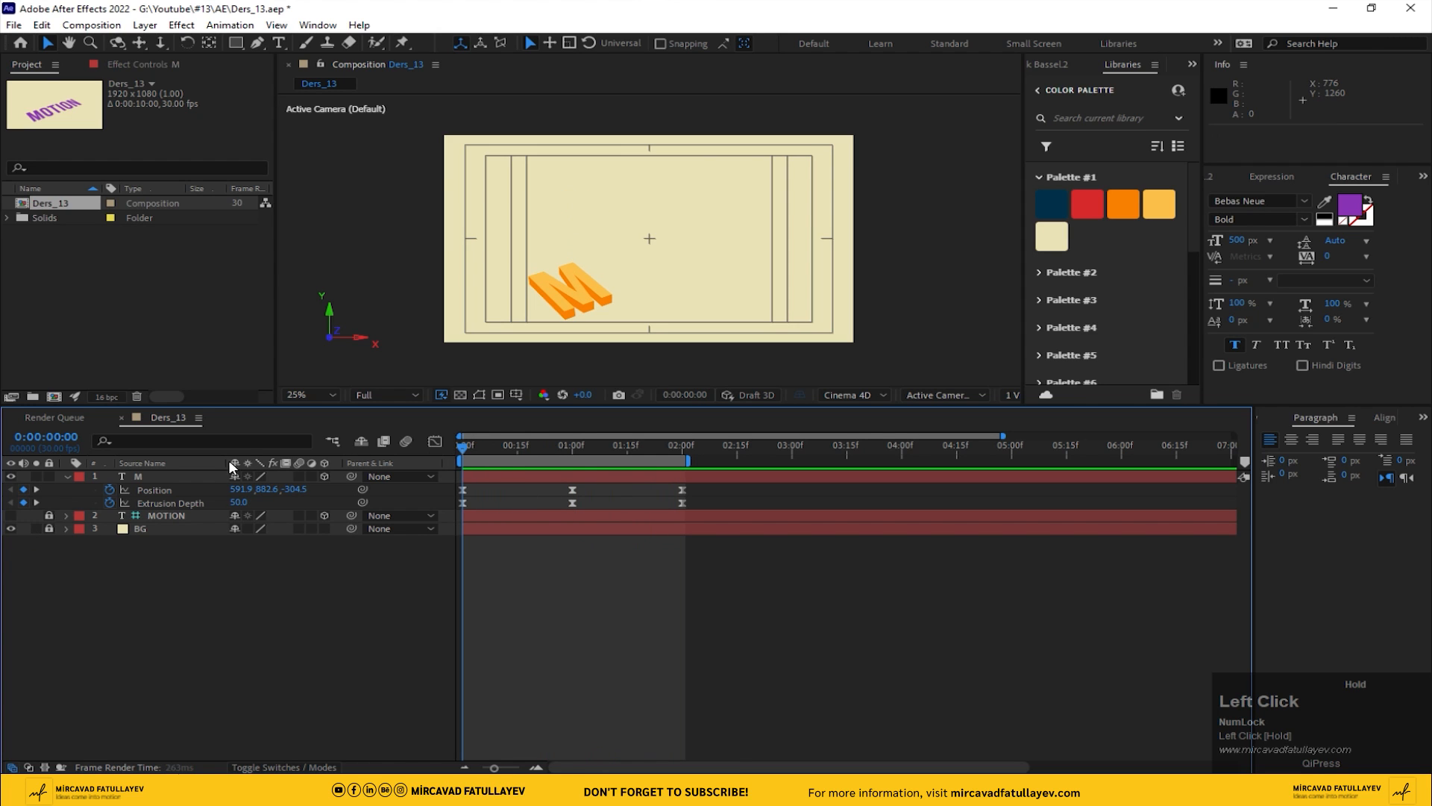
- Duplicate the M layer below itself as the letter O and shift all its Position keyframes together, to about 827.9, 399.4, -392.6 at one second
{"action": "left_click", "coordinate": [150, 477]}
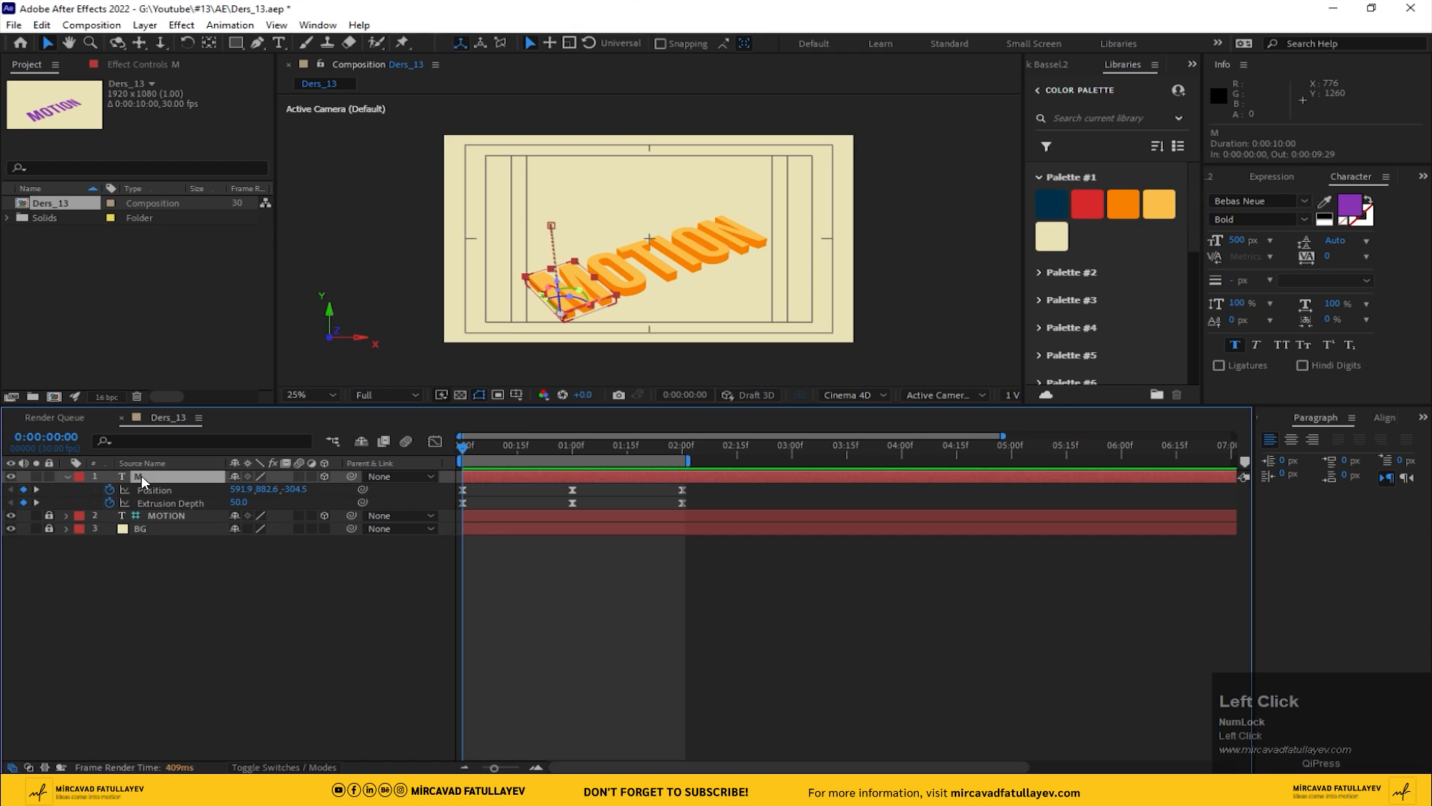
{"action": "key", "text": "ctrl+d"}
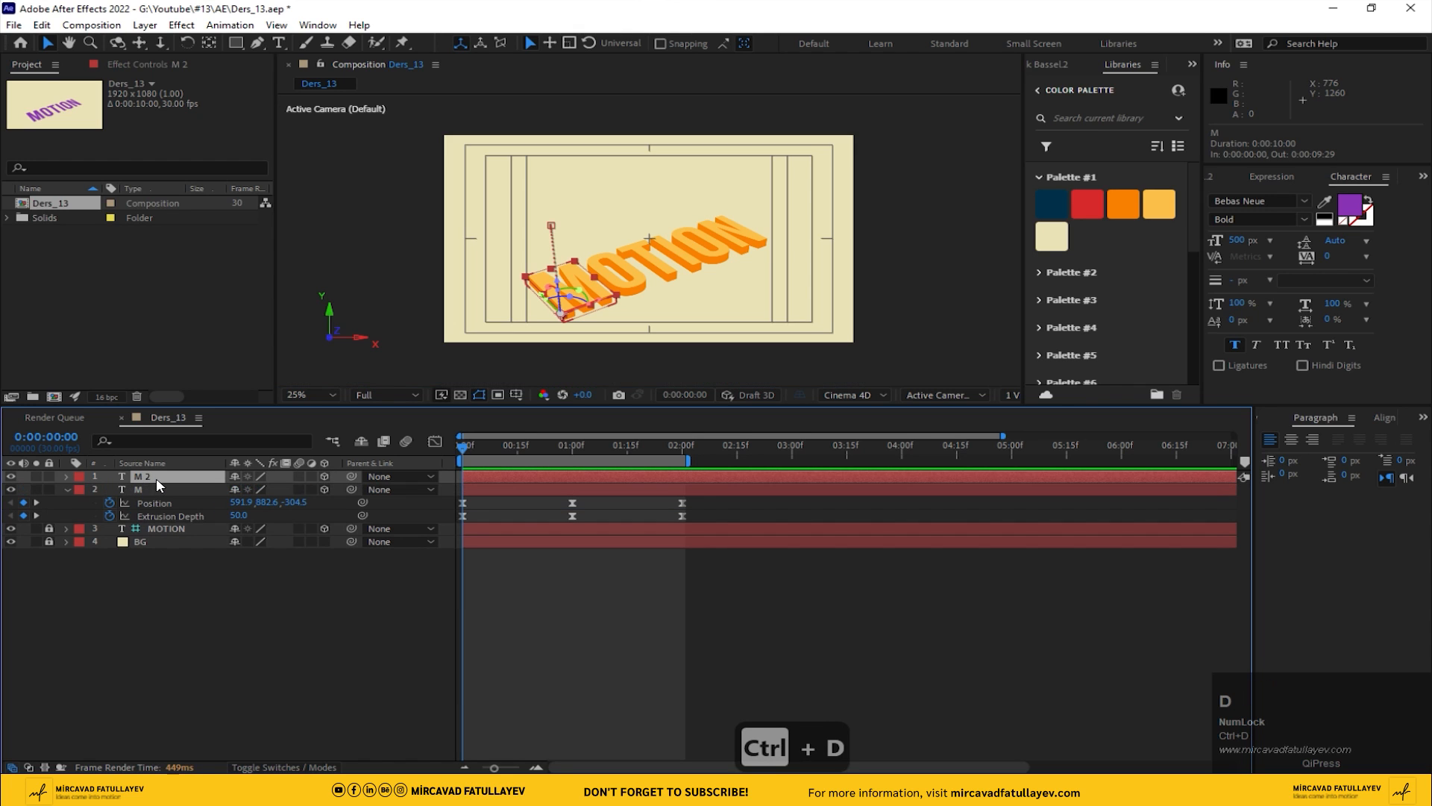
{"action": "left_click_drag", "start_coordinate": [158, 476], "coordinate": [158, 515]}
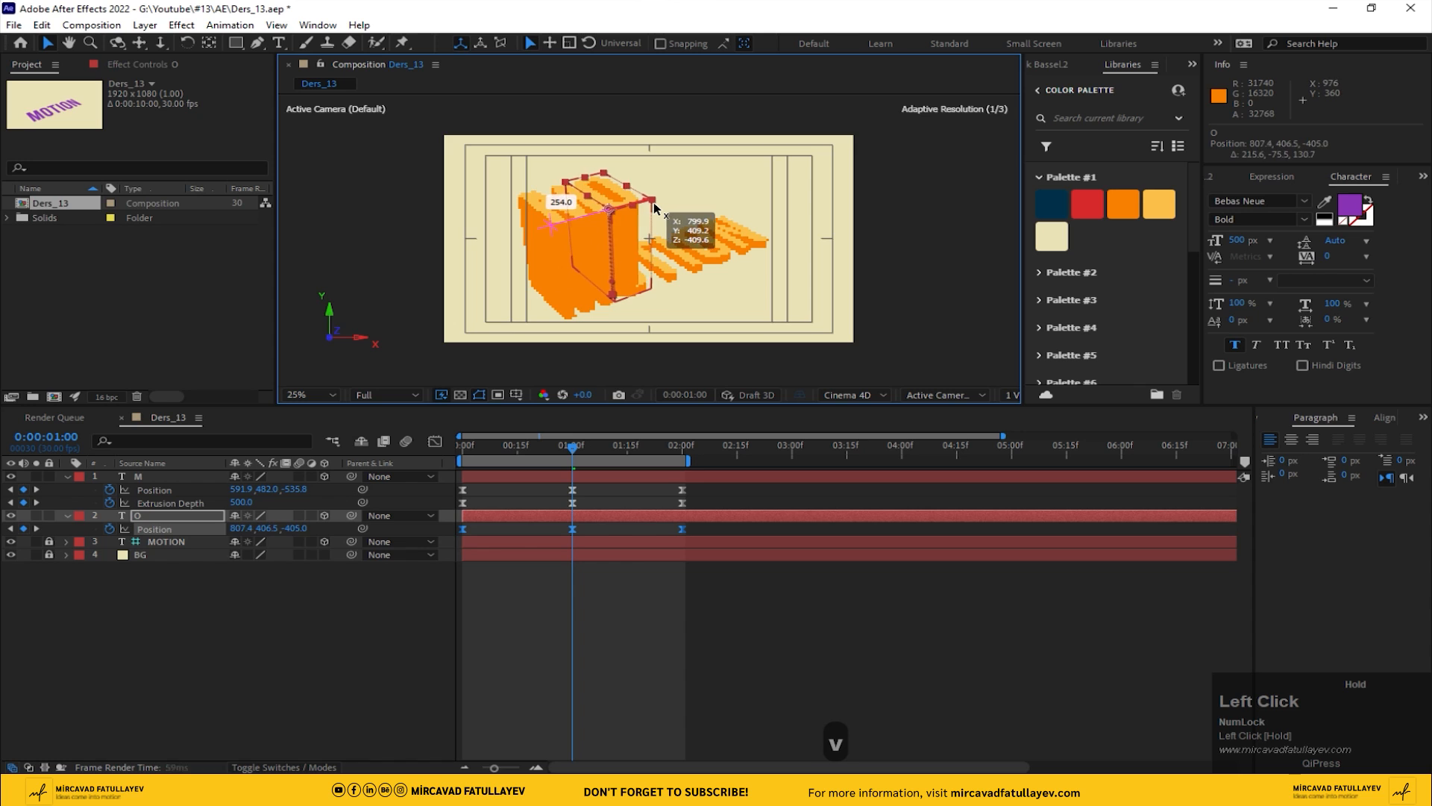
{"action": "left_click_drag", "start_coordinate": [655, 209], "coordinate": [663, 201]}
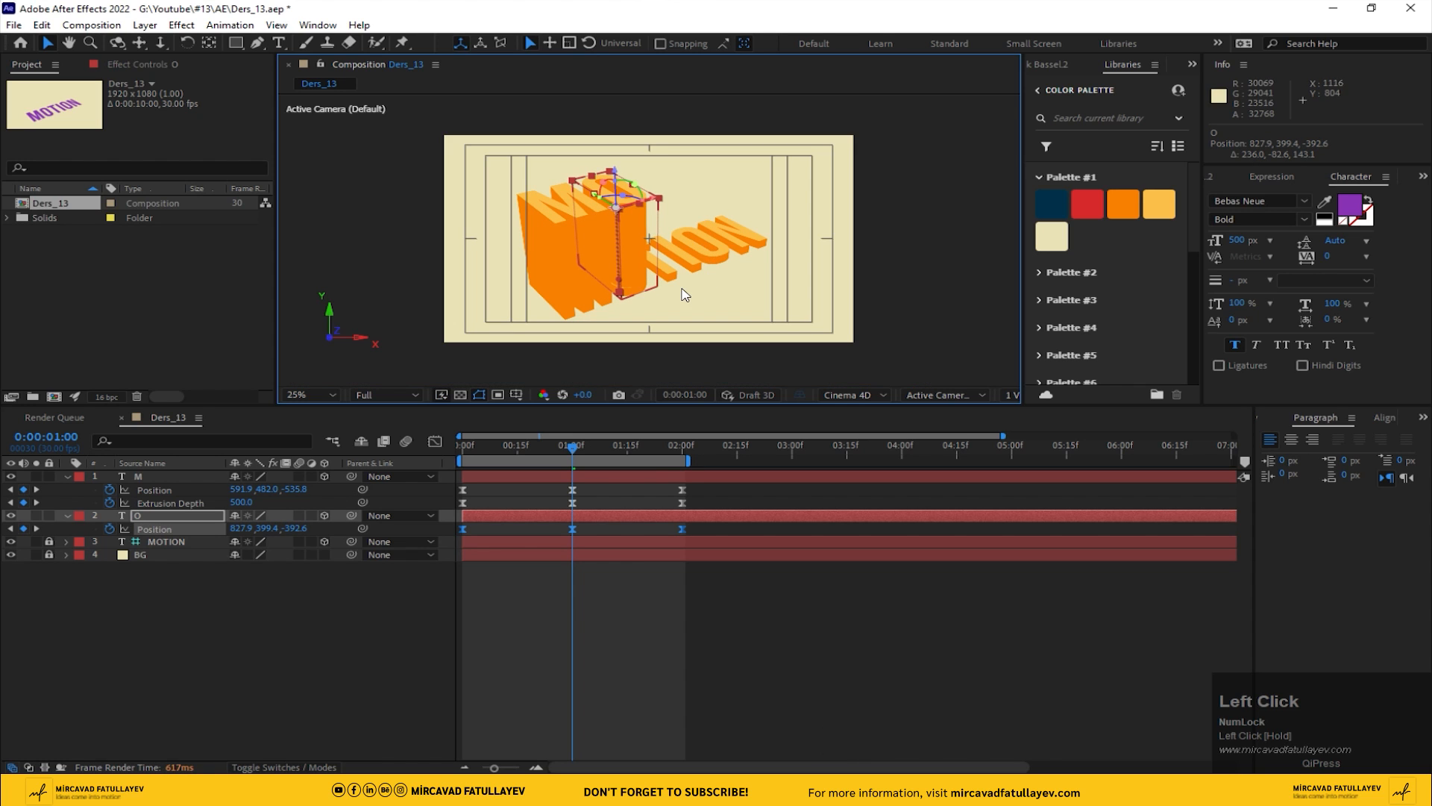
{"action": "left_click", "coordinate": [239, 597]}
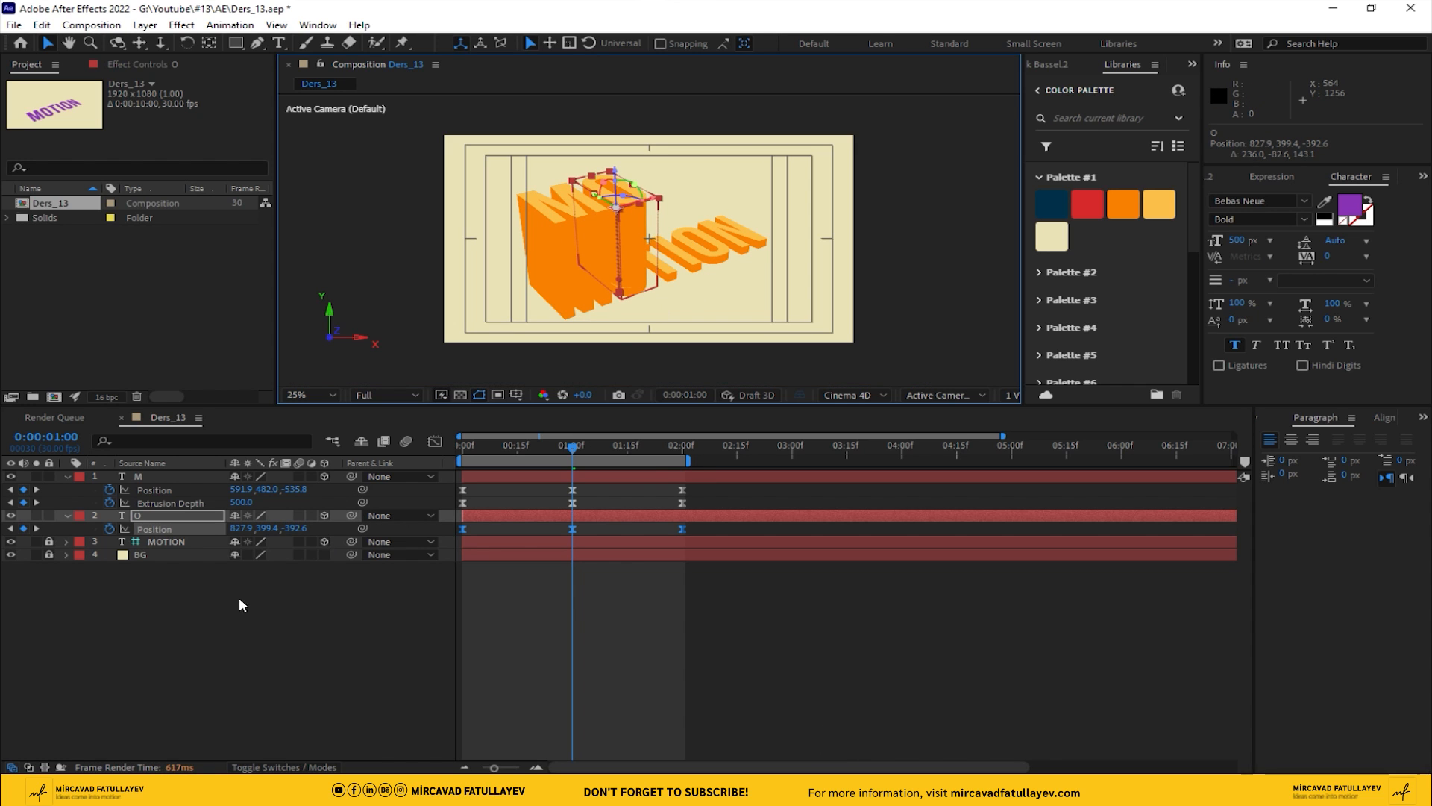
- Duplicate the O layer, place the copy below it, and replace its text with the letter T
{"action": "left_click", "coordinate": [155, 528]}
{"action": "key", "text": "ctrl+d"}
{"action": "left_click_drag", "start_coordinate": [164, 518], "coordinate": [150, 543]}
{"action": "double_click", "coordinate": [150, 543]}
{"action": "type", "text": "T"}
- Shift all Position keyframes of the T layer together into its place after the O, about 992.5, 341.8, -292.8 at one second
{"action": "left_click", "coordinate": [149, 542]}
{"action": "key", "text": "p"}
{"action": "left_click", "coordinate": [159, 552]}
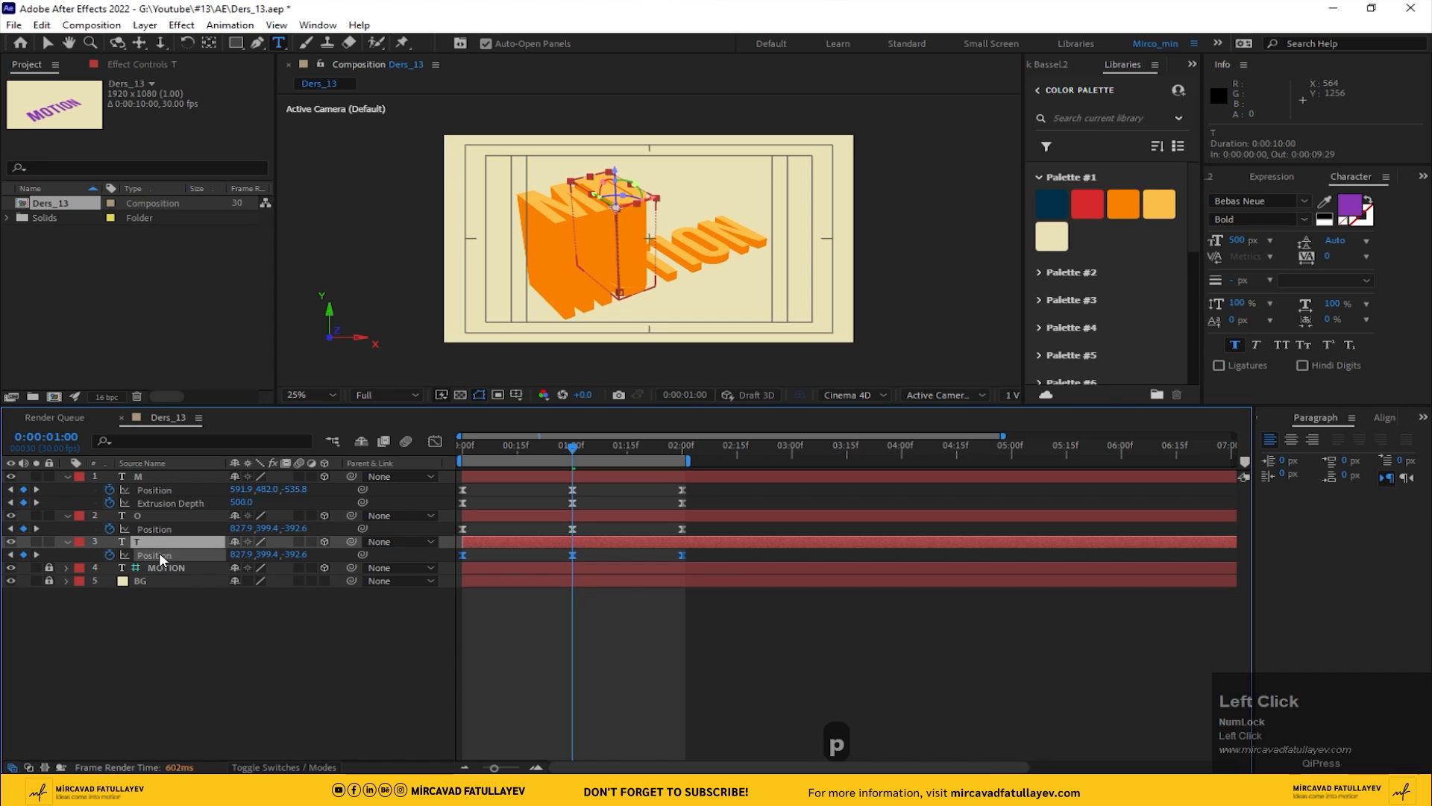
{"action": "key", "text": "v"}
{"action": "left_click_drag", "start_coordinate": [656, 200], "coordinate": [695, 192]}
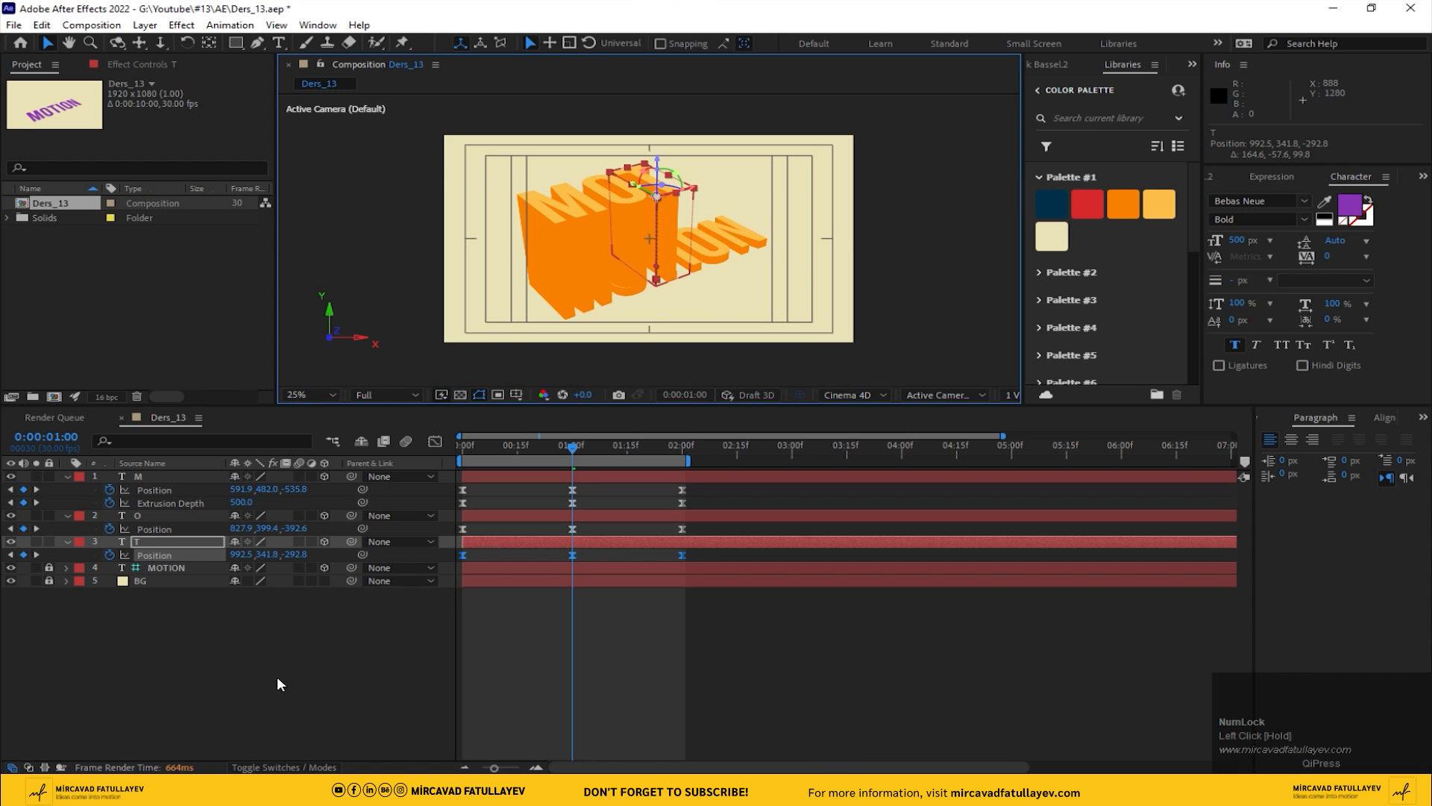
{"action": "left_click", "coordinate": [218, 682]}
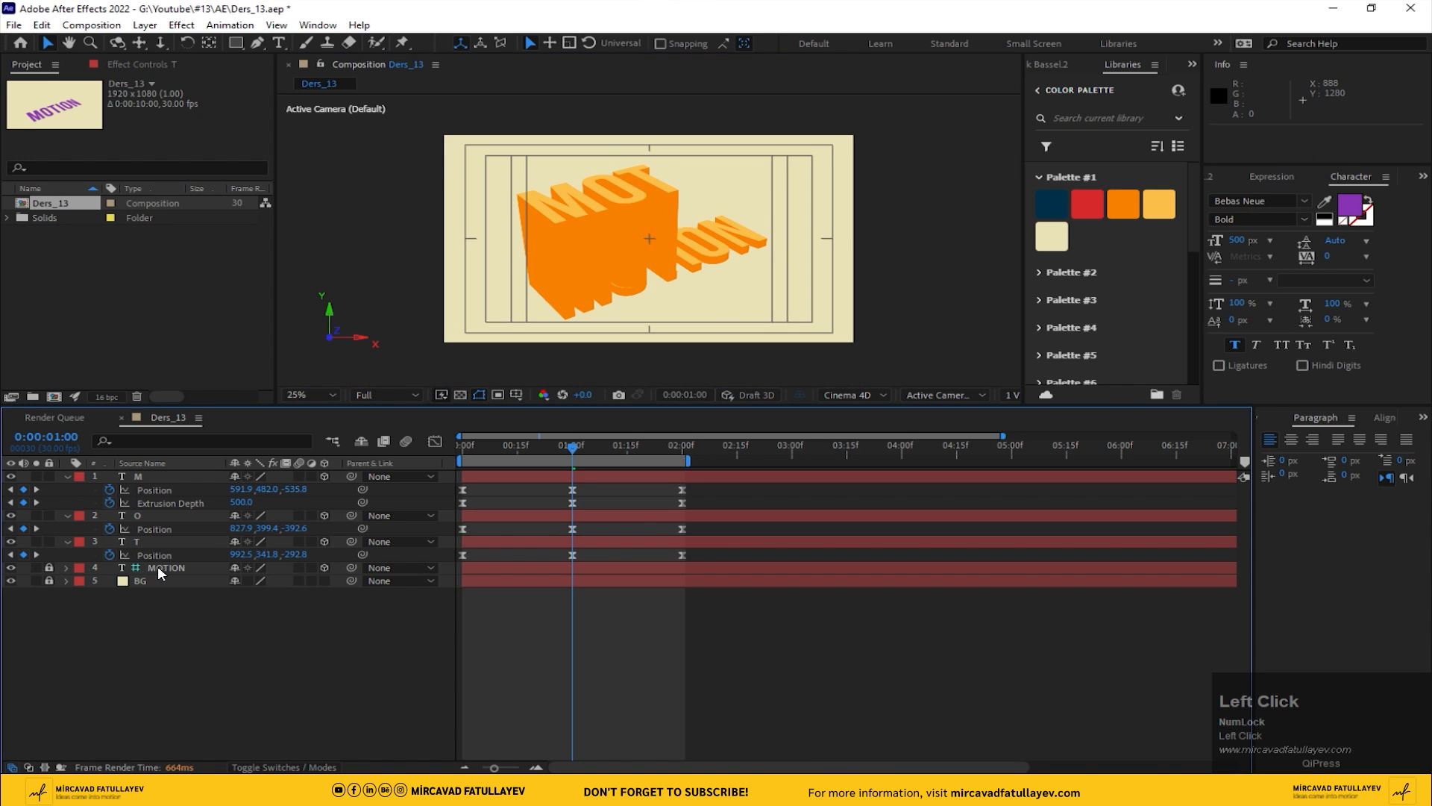
- Duplicate the T layer, place the copy below it, and replace its text with the letter I
{"action": "left_click", "coordinate": [164, 542]}
{"action": "key", "text": "ctrl+d"}
{"action": "mouse_move", "coordinate": [163, 554]}
{"action": "left_mouse_down"}
{"action": "mouse_move", "coordinate": [158, 575]}
{"action": "mouse_move", "coordinate": [147, 568]}
{"action": "left_mouse_up"}
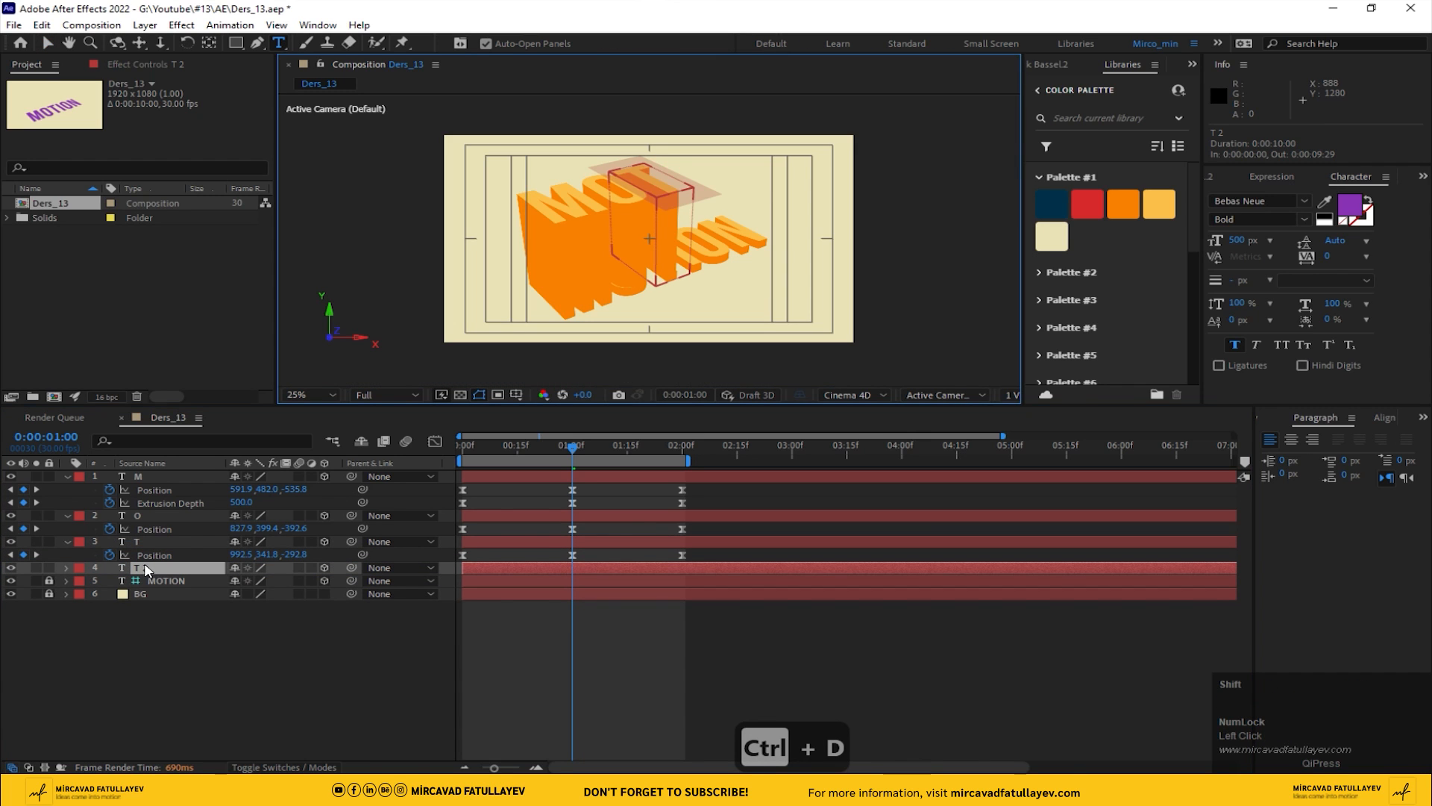
{"action": "type", "text": "I"}
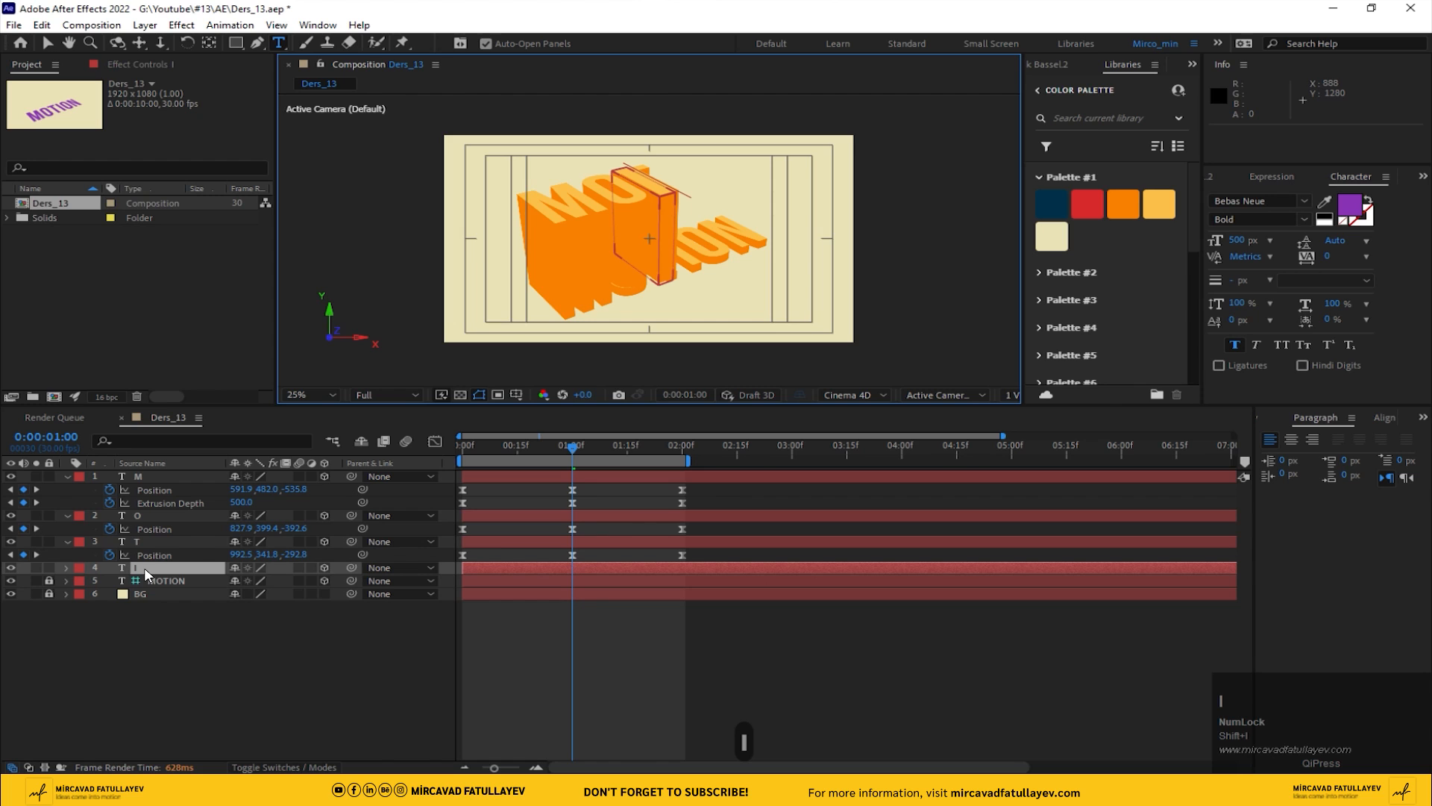
- Shift all Position keyframes of the I layer together into its place after the T, about 1139.6, 290.2, -203.6 at one second
{"action": "left_click", "coordinate": [146, 574]}
{"action": "key", "text": "p"}
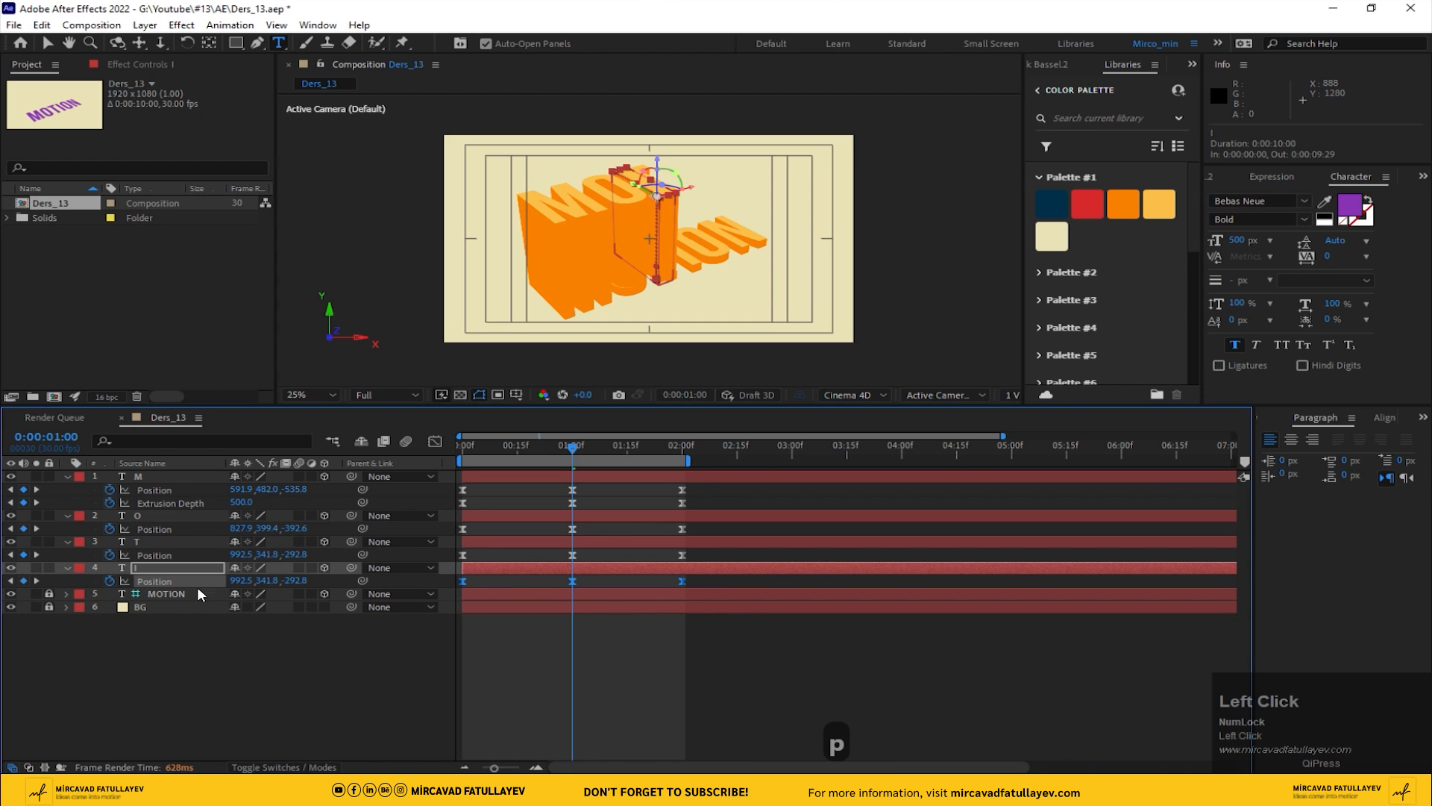
{"action": "key", "text": "v"}
{"action": "left_click_drag", "start_coordinate": [692, 190], "coordinate": [724, 179]}
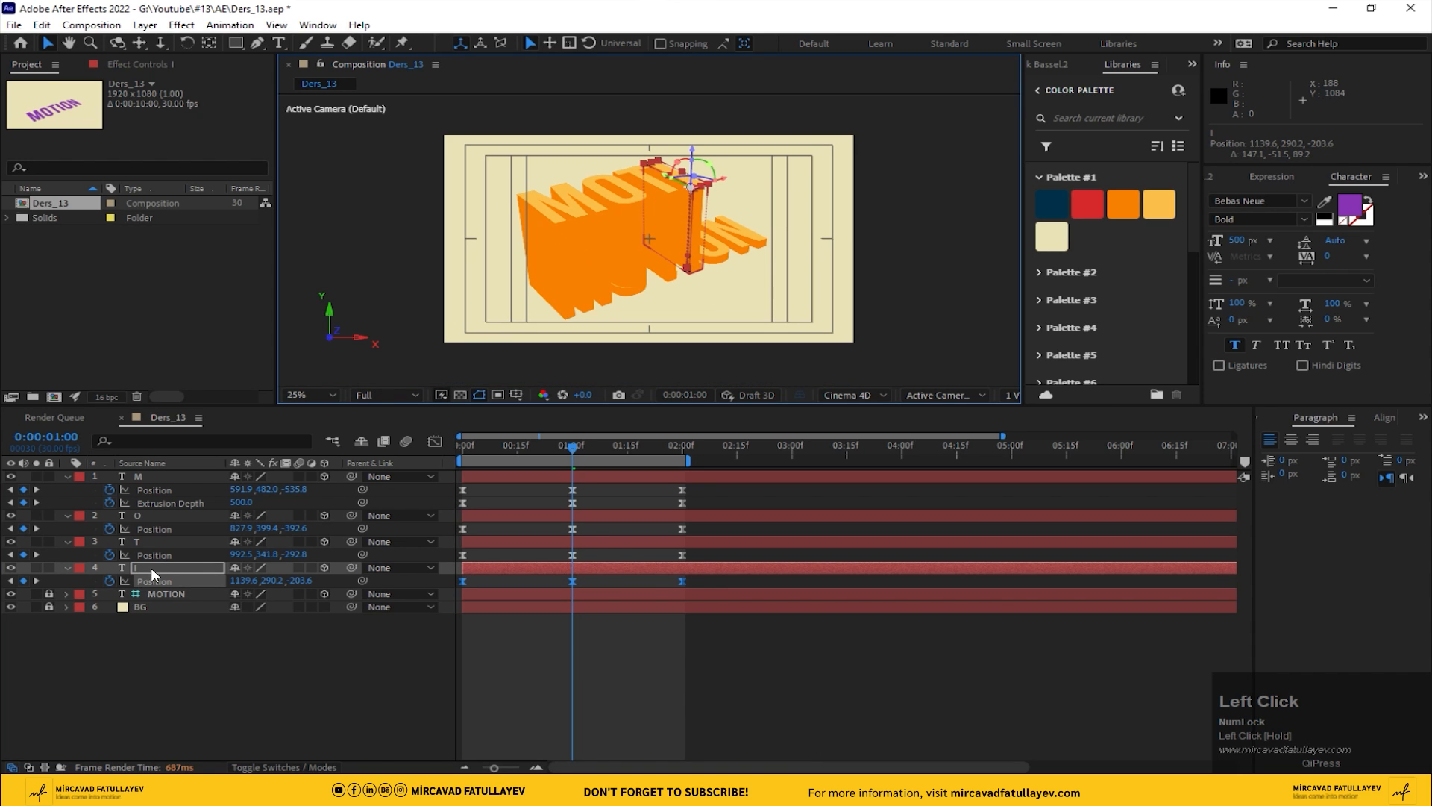
- Duplicate the I layer, place the copy below it, and replace its text with the letter O
{"action": "left_click", "coordinate": [152, 568]}
{"action": "key", "text": "ctrl+d"}
{"action": "left_click_drag", "start_coordinate": [147, 571], "coordinate": [136, 591]}
{"action": "double_click", "coordinate": [148, 597]}
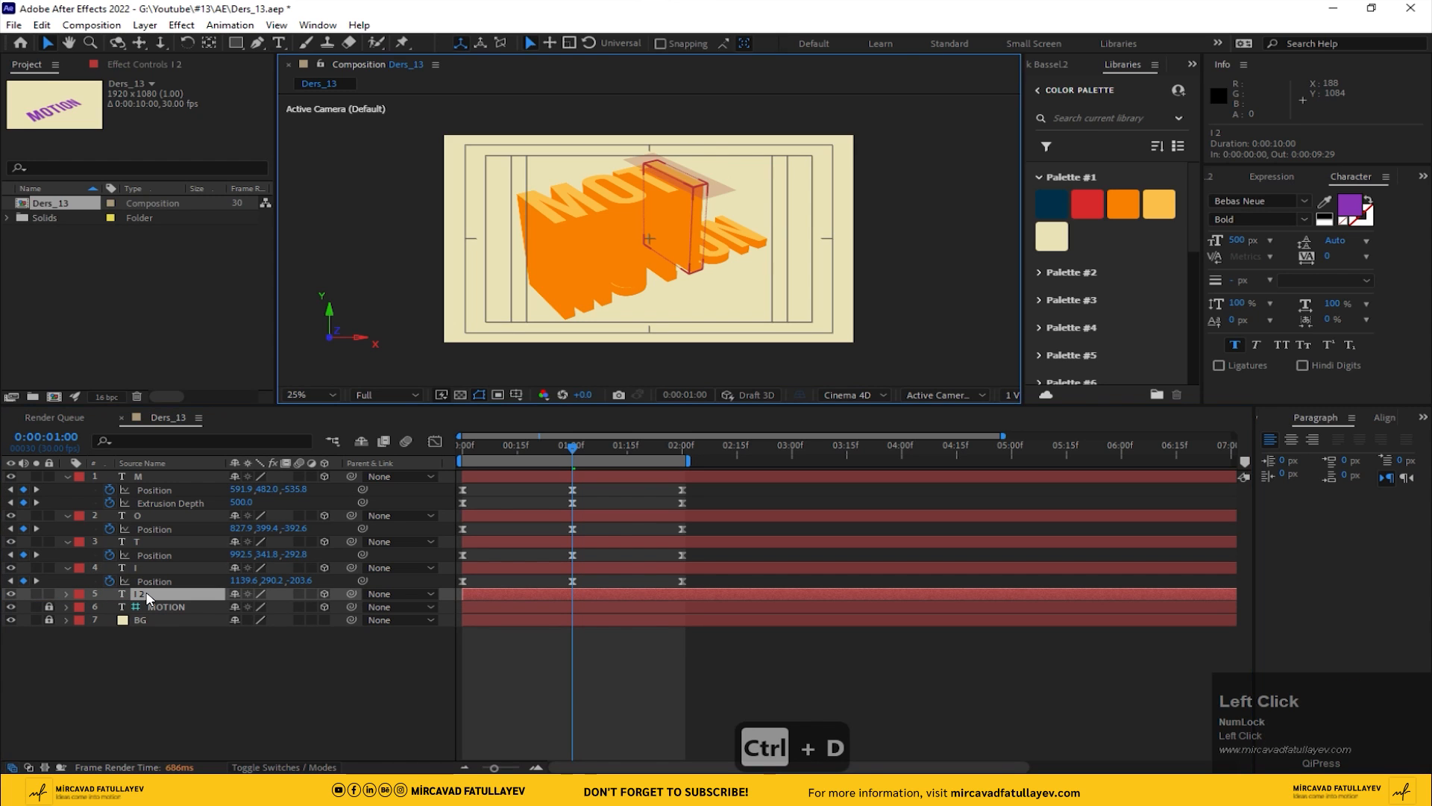
{"action": "type", "text": "O"}
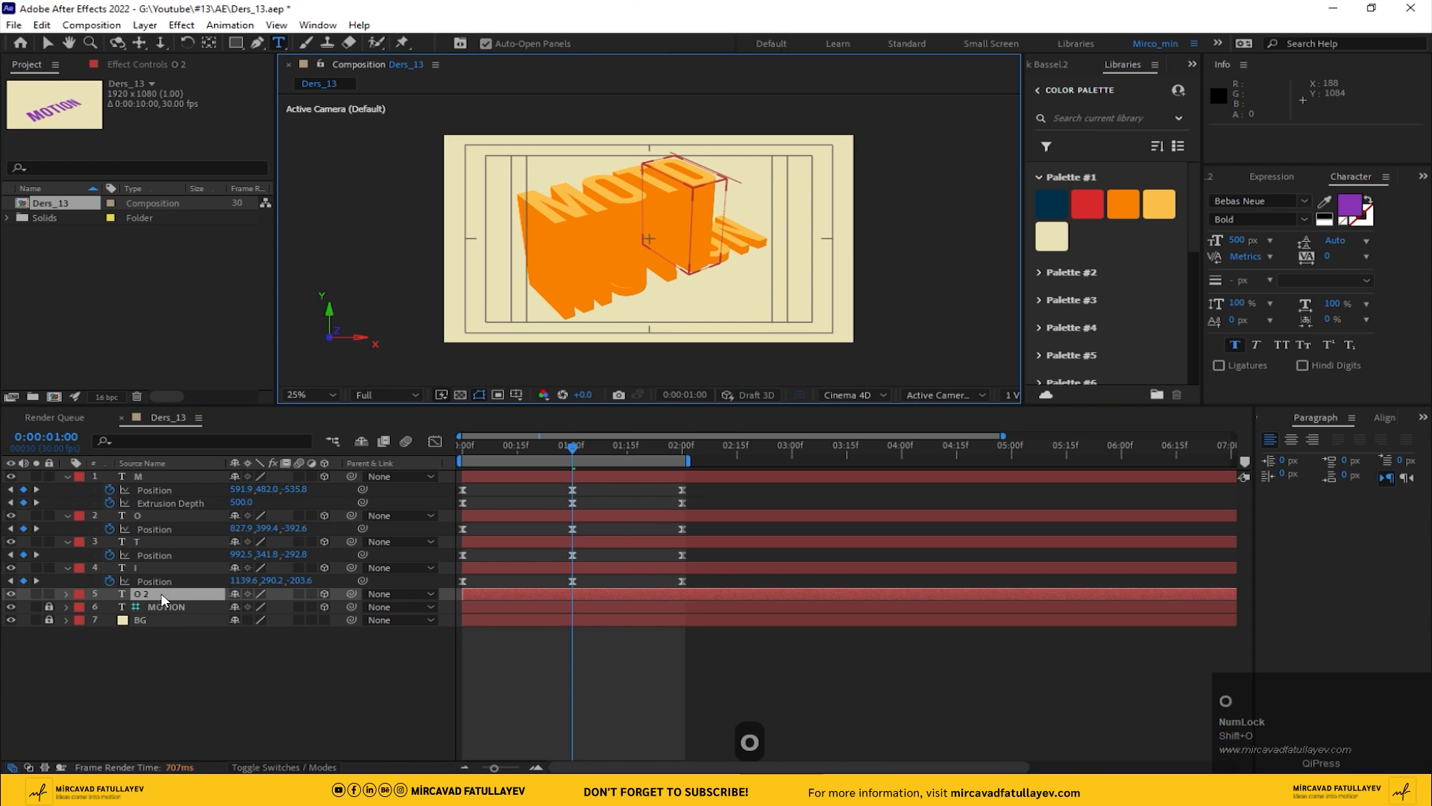
- Shift all Position keyframes of the second O layer together into its place after the I, about 1245.3, 253.2, -139.5 at one second
{"action": "left_click", "coordinate": [170, 596]}
{"action": "key", "text": "p"}
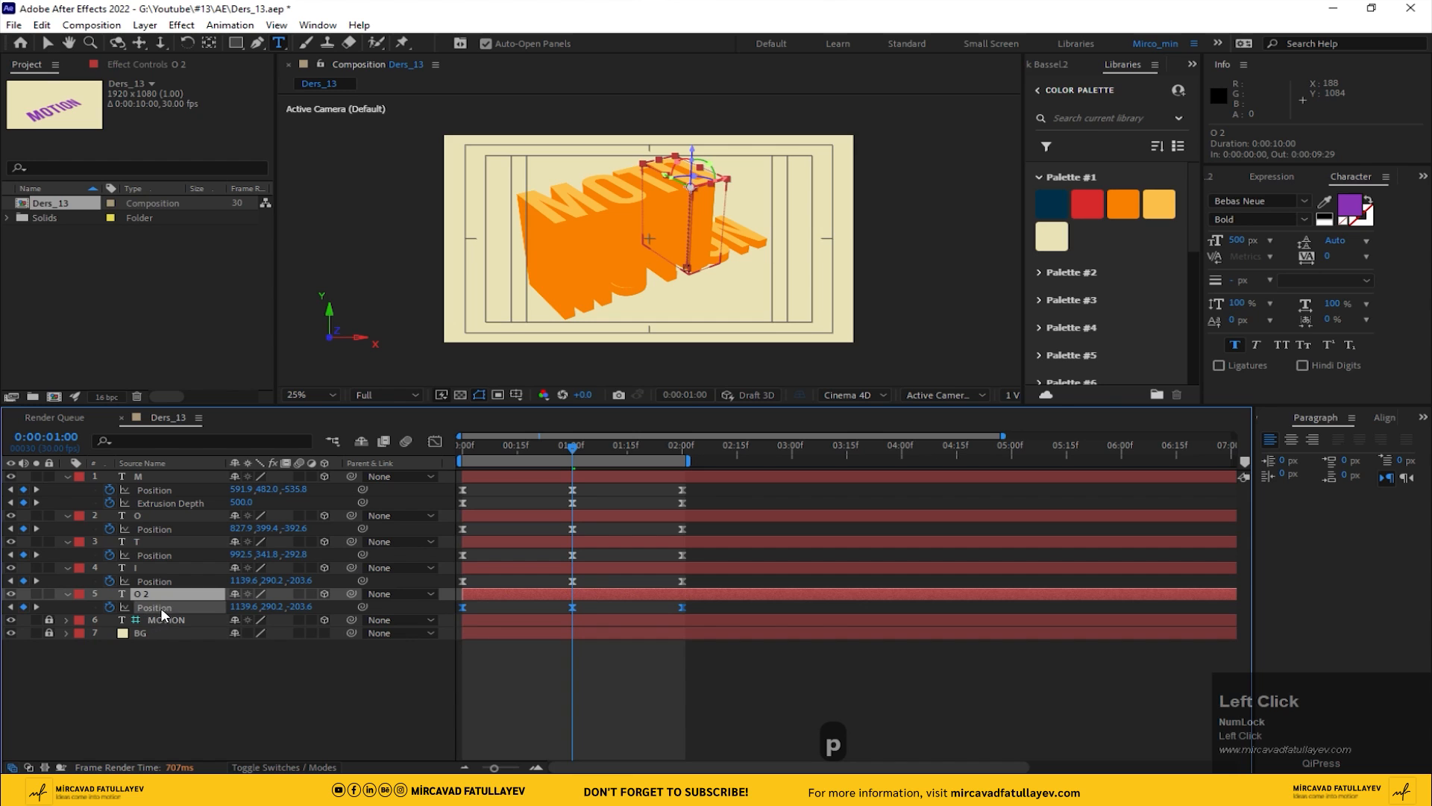
{"action": "key", "text": "v"}
{"action": "left_click_drag", "start_coordinate": [730, 182], "coordinate": [743, 178]}
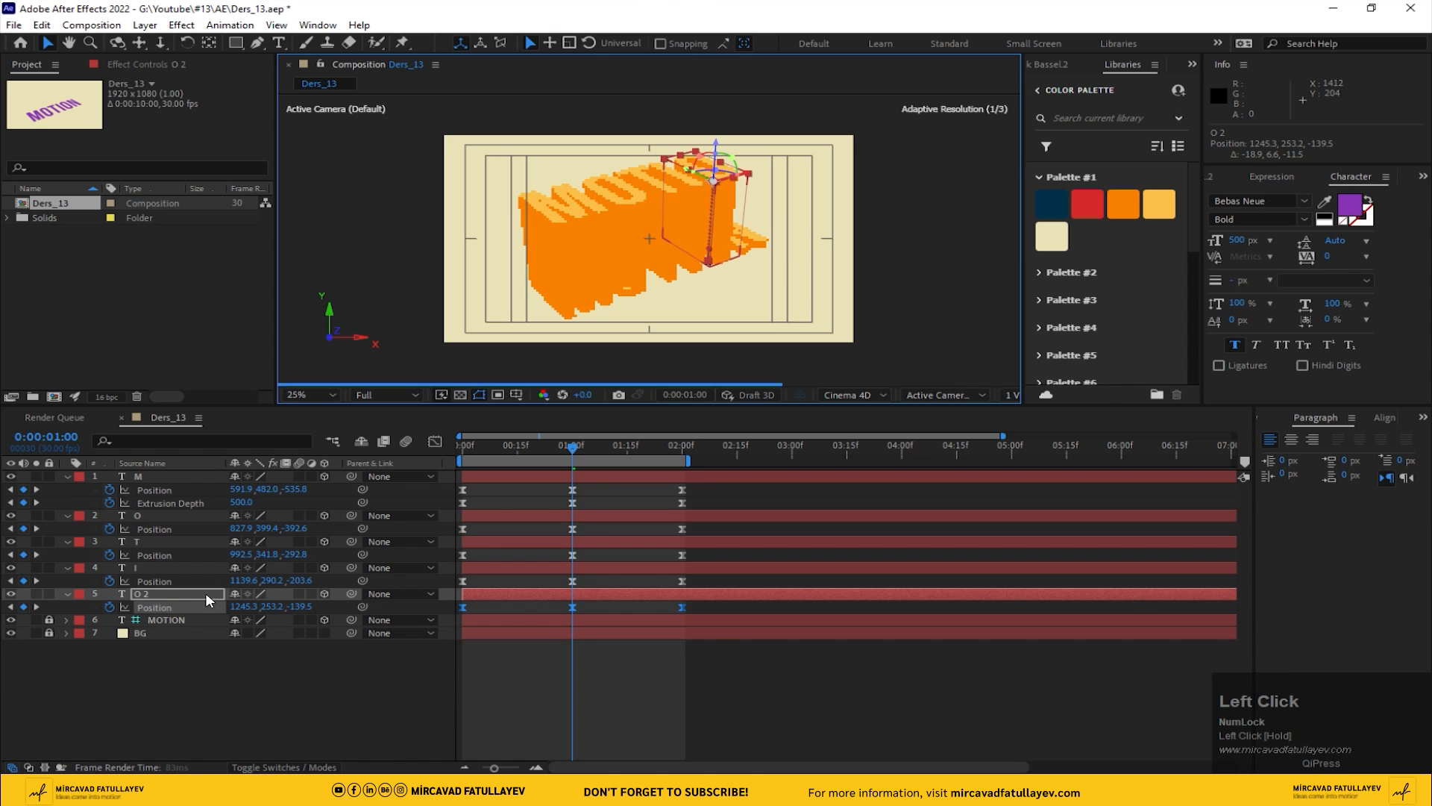
- Duplicate the second O layer, place the copy below it, and replace its text with the letter N
{"action": "left_click", "coordinate": [150, 594]}
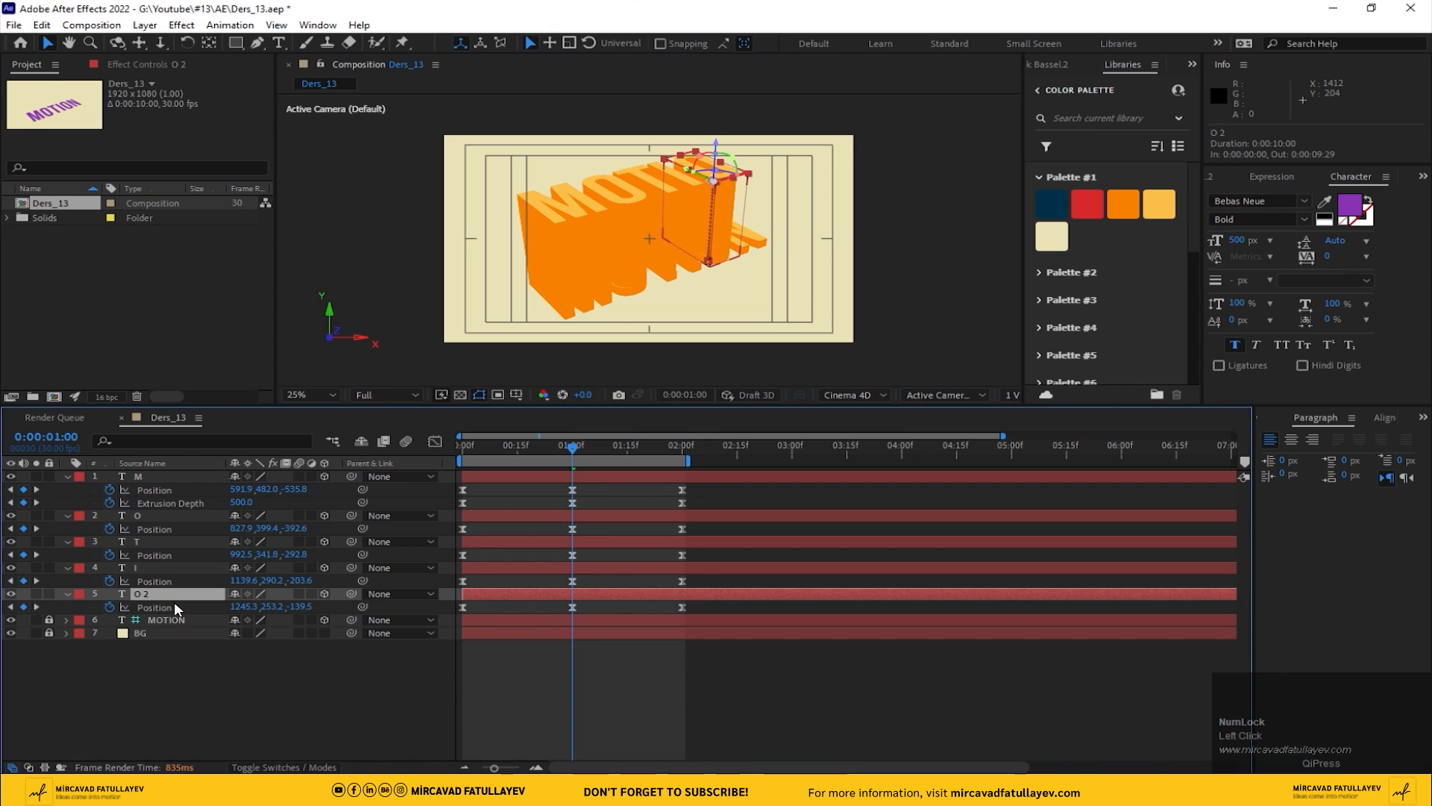
{"action": "key", "text": "ctrl+d"}
{"action": "left_click_drag", "start_coordinate": [163, 599], "coordinate": [151, 619]}
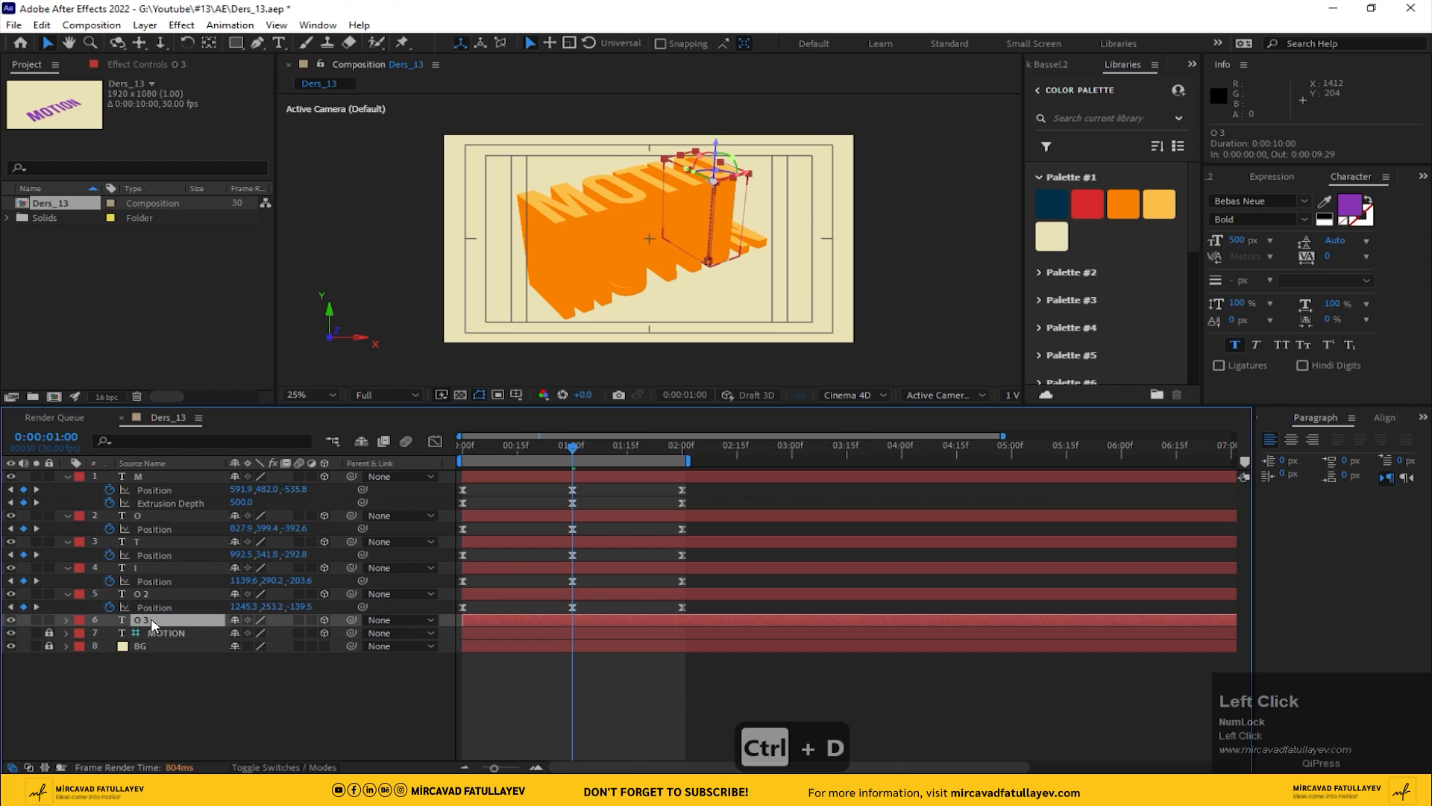
{"action": "type", "text": "N"}
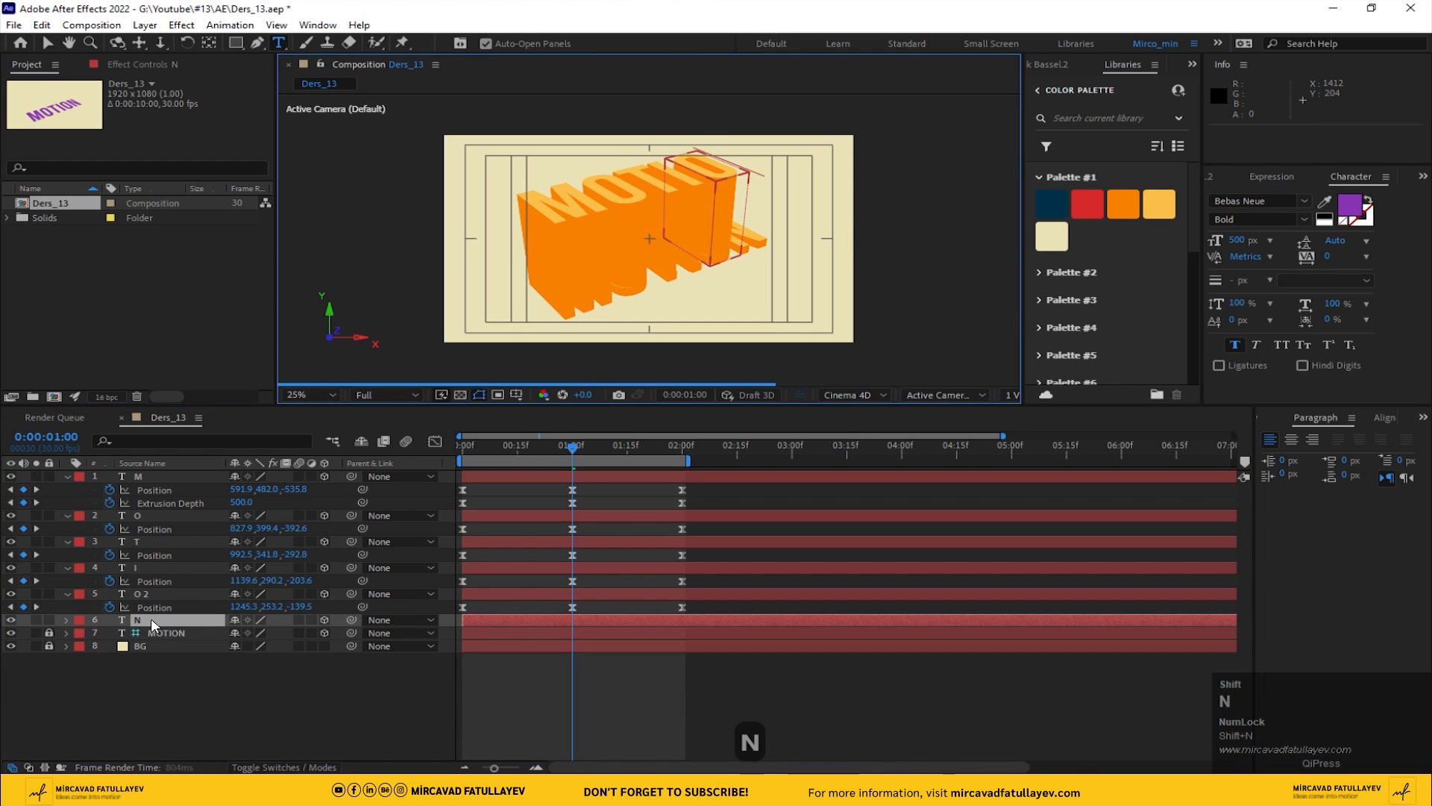
- Shift all Position keyframes of the N layer together into its place after the second O, about 1412.3, 194.8, -38.3 at one second
{"action": "key", "text": "Return"}
{"action": "key", "text": "p"}
{"action": "left_click", "coordinate": [172, 632]}
{"action": "key", "text": "v"}
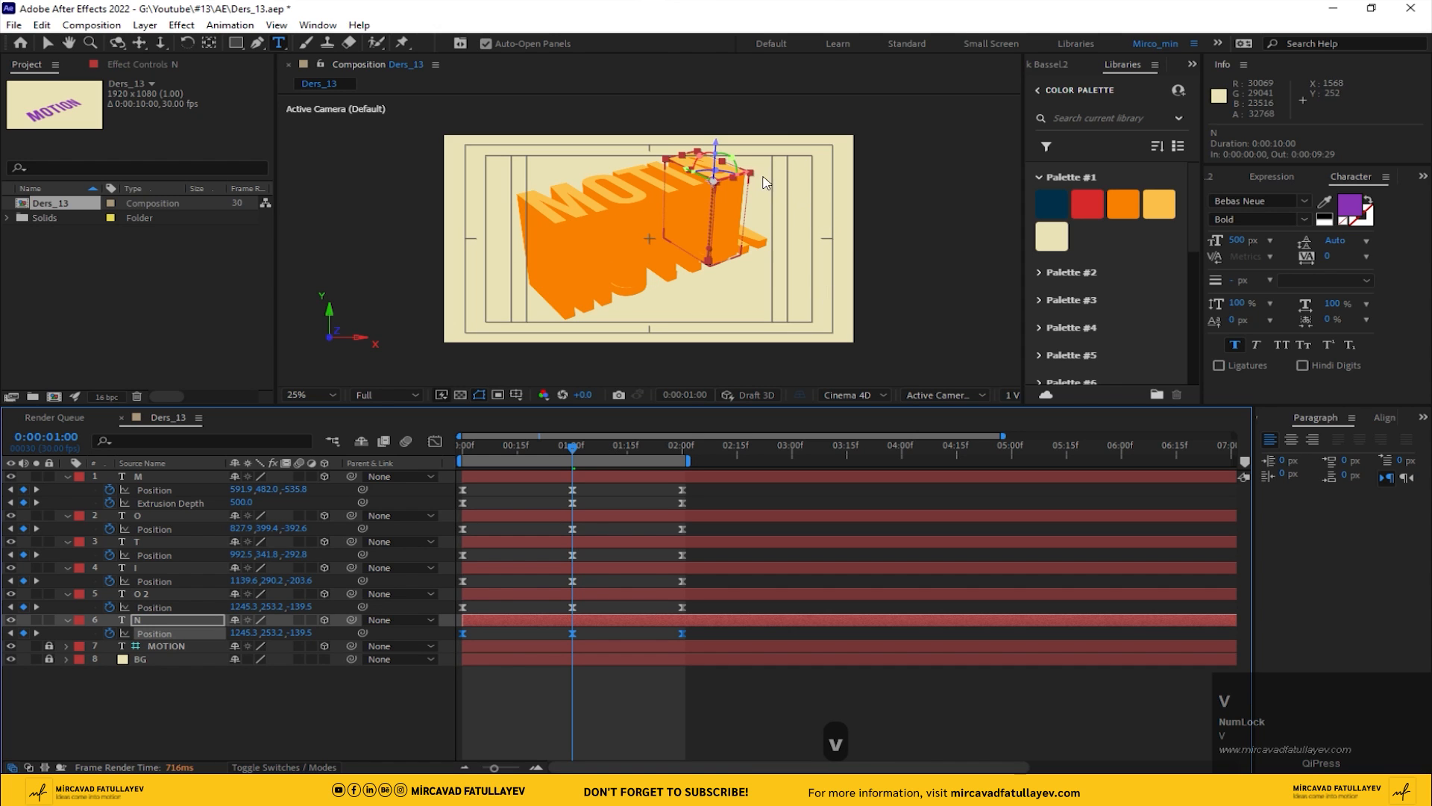
{"action": "left_click_drag", "start_coordinate": [753, 178], "coordinate": [784, 174]}
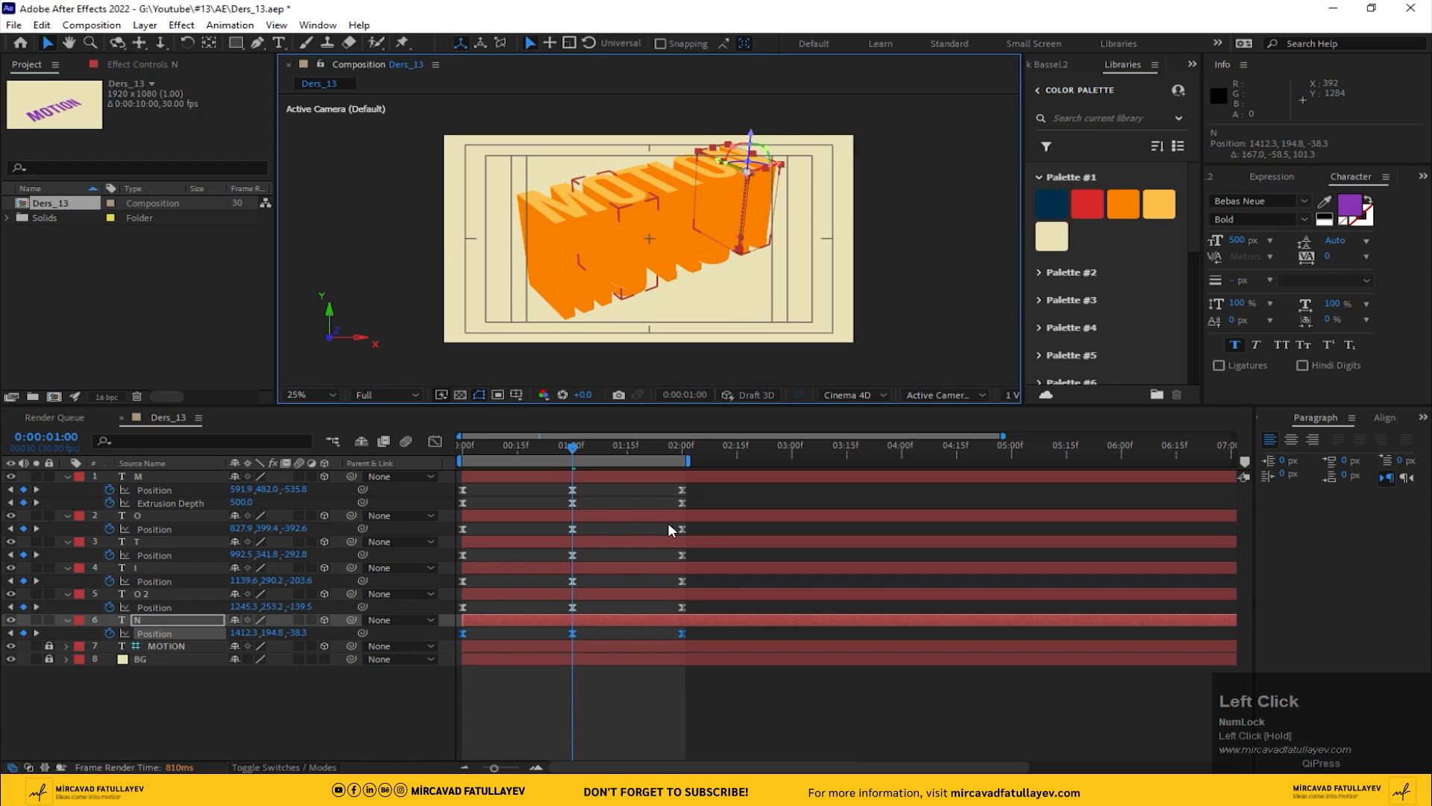
{"action": "left_click", "coordinate": [709, 722]}
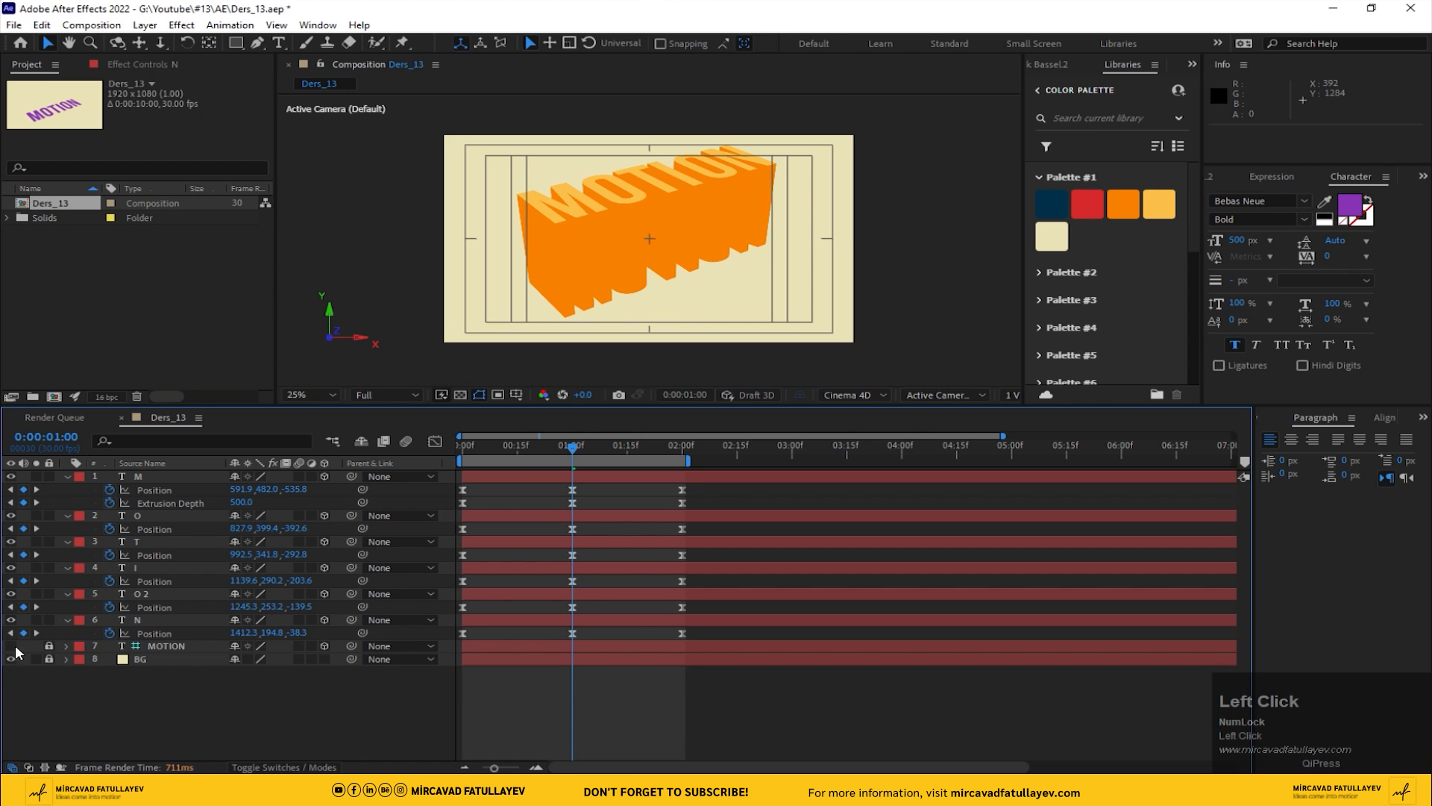
- Offset the O, T, I, second O and N layers together so they start at frame 3
{"action": "left_click_drag", "start_coordinate": [577, 452], "coordinate": [298, 482]}
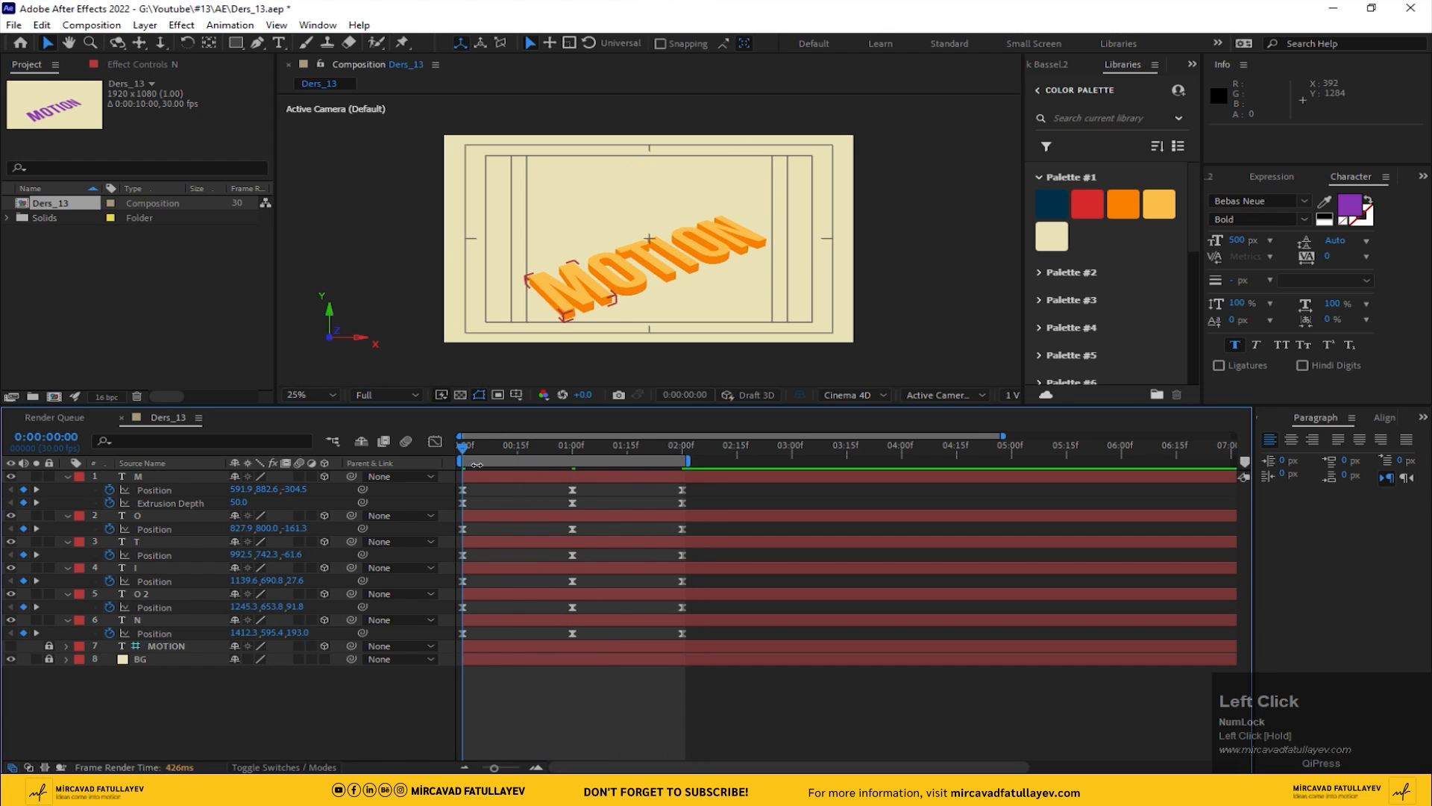
{"action": "key", "text": "Page_Down"}
{"action": "key", "text": "Page_Down"}
{"action": "key", "text": "Page_Down"}
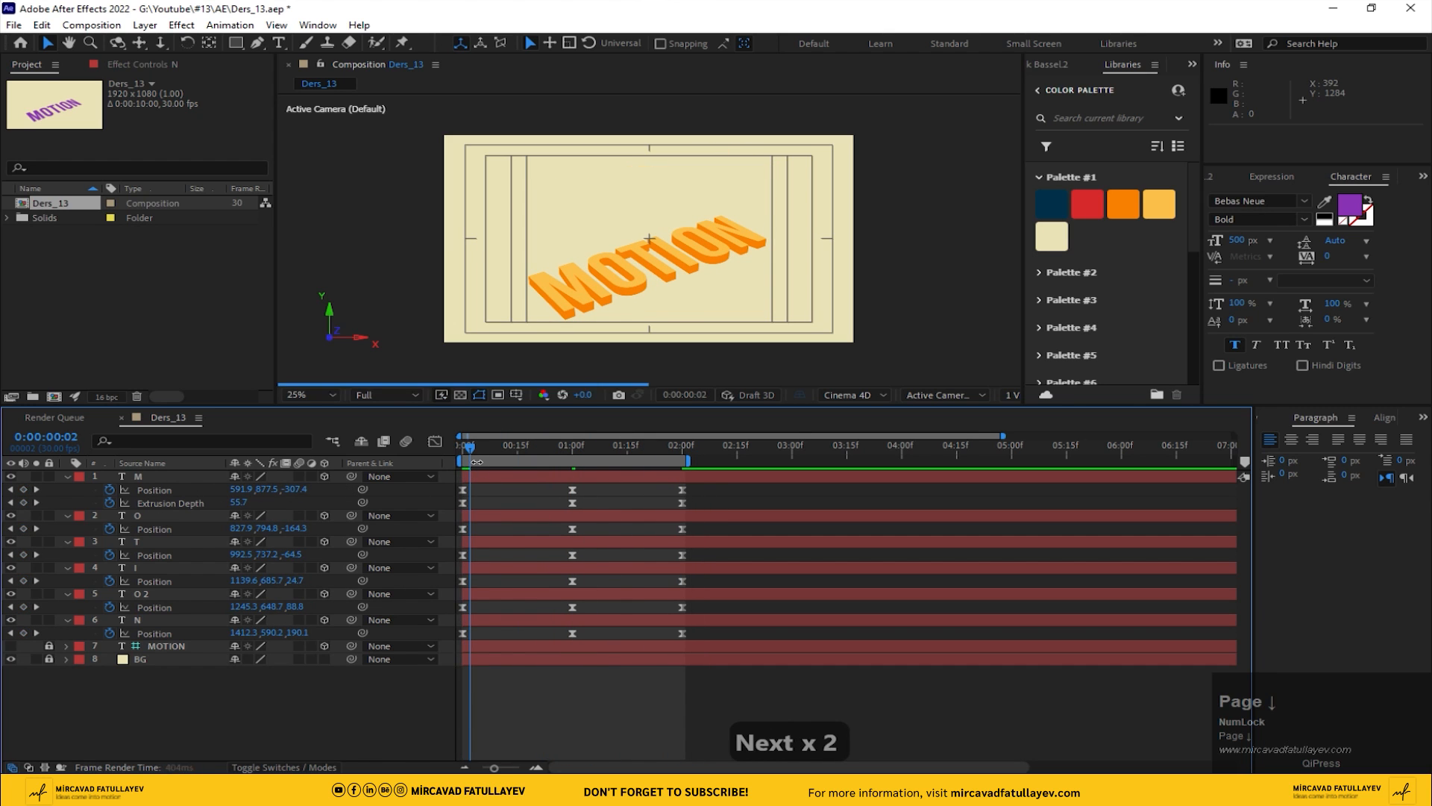
{"action": "left_click", "coordinate": [199, 514]}
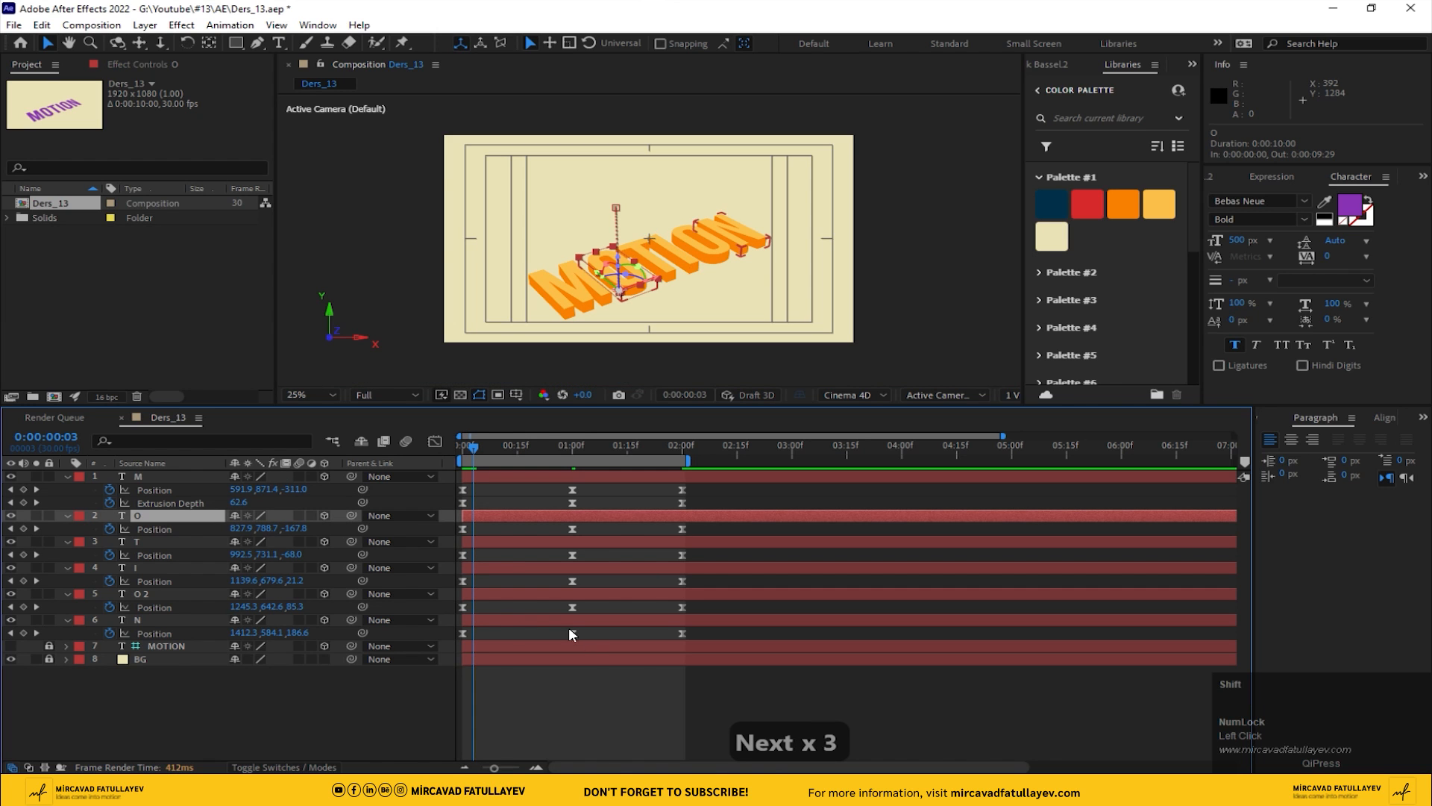
{"action": "left_click", "coordinate": [506, 620], "text": "shift"}
{"action": "left_click_drag", "start_coordinate": [494, 517], "coordinate": [489, 518]}
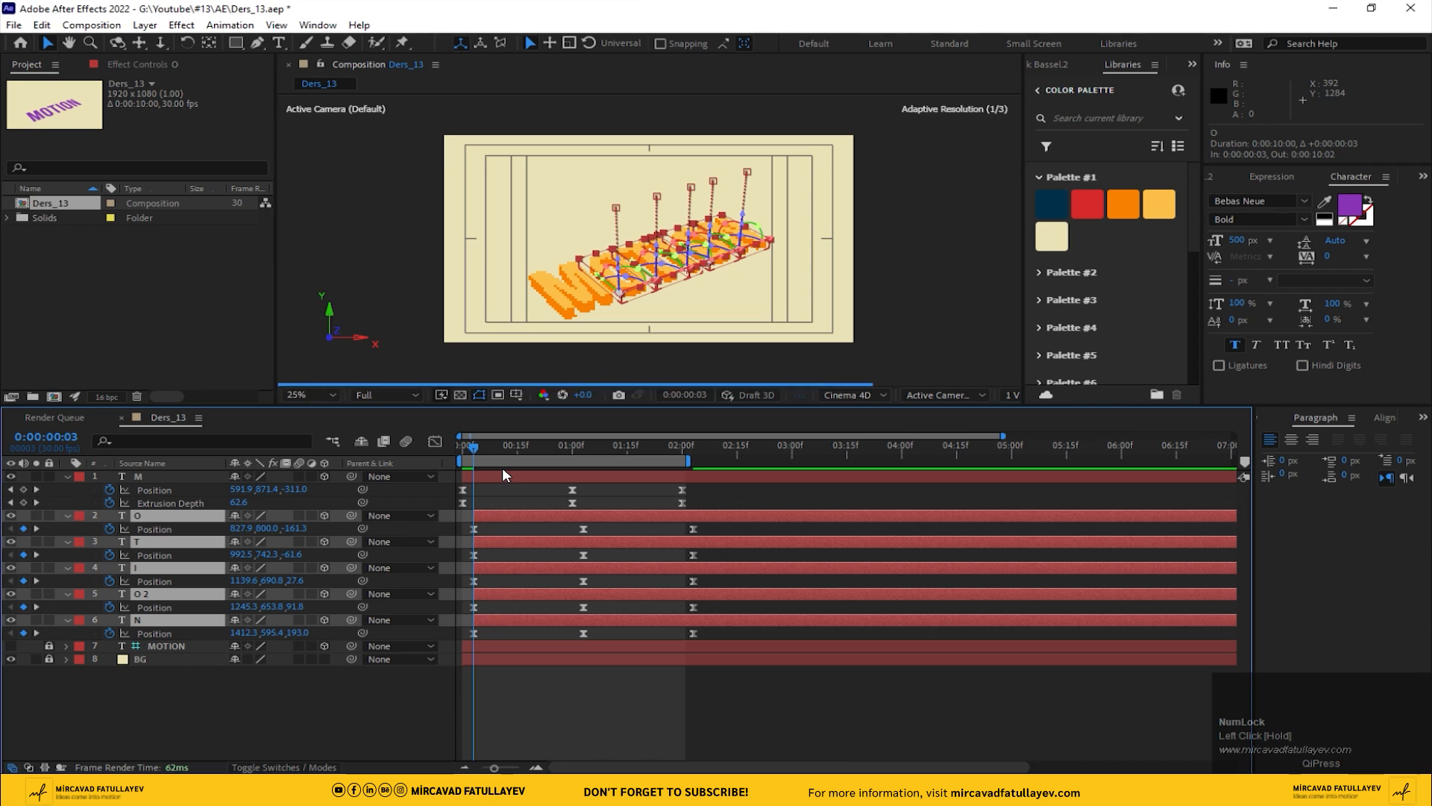
- Offset the T, I, second O and N layers together so they start at frame 6
{"action": "key", "text": "Page_Down"}
{"action": "key", "text": "Page_Down"}
{"action": "key", "text": "Page_Down"}
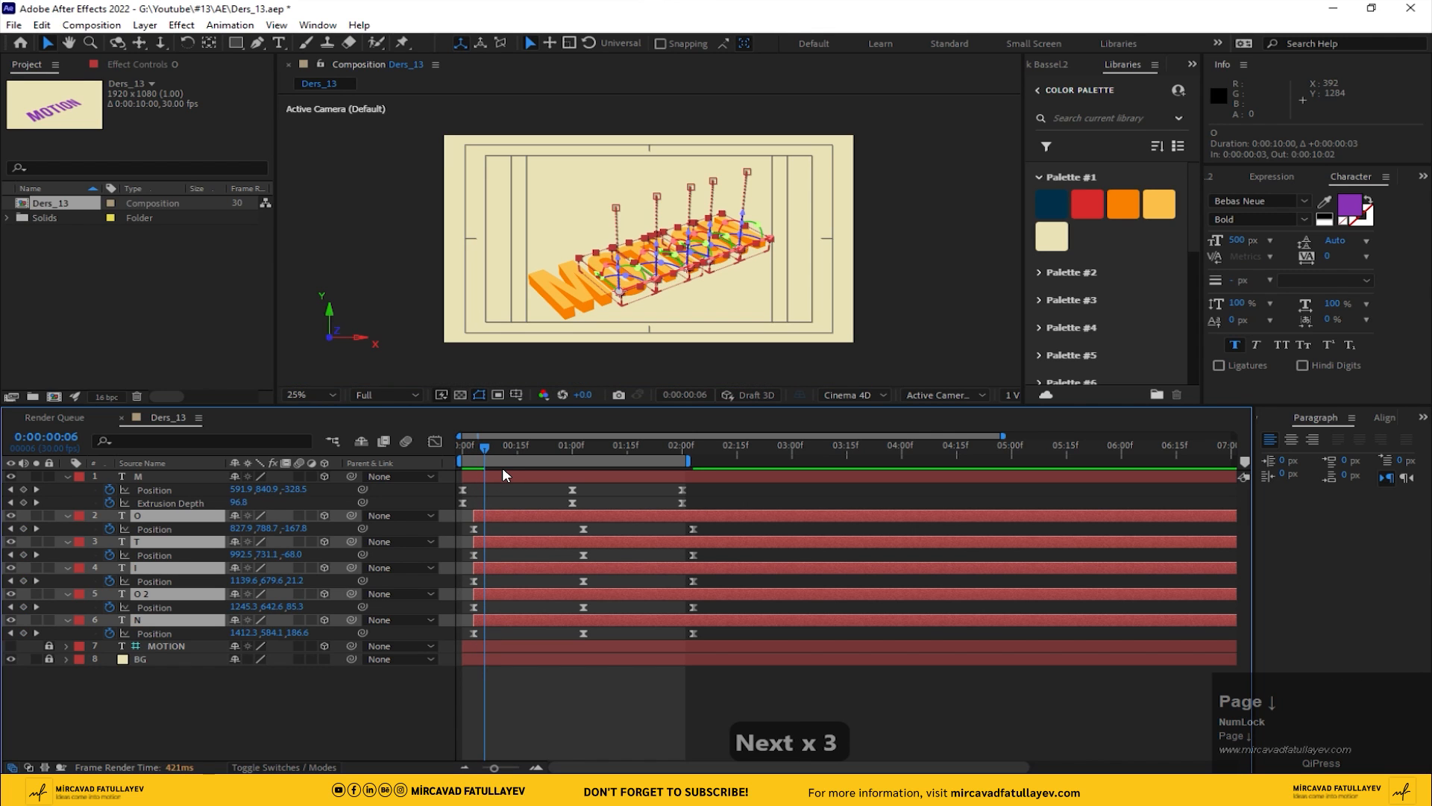
{"action": "left_click", "coordinate": [495, 578]}
{"action": "left_click", "coordinate": [503, 542]}
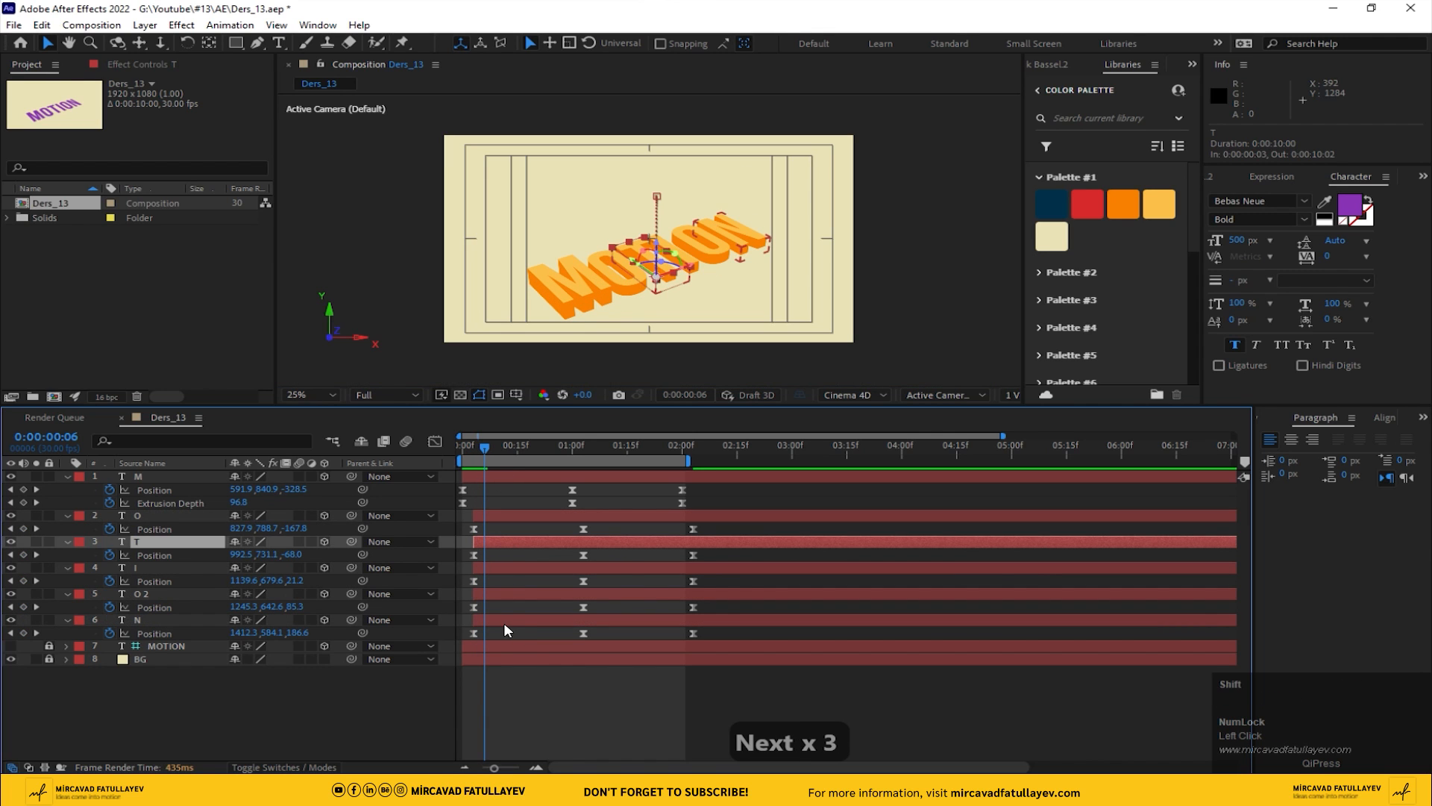
{"action": "left_click", "coordinate": [504, 619], "text": "shift"}
{"action": "left_click_drag", "start_coordinate": [489, 537], "coordinate": [495, 539]}
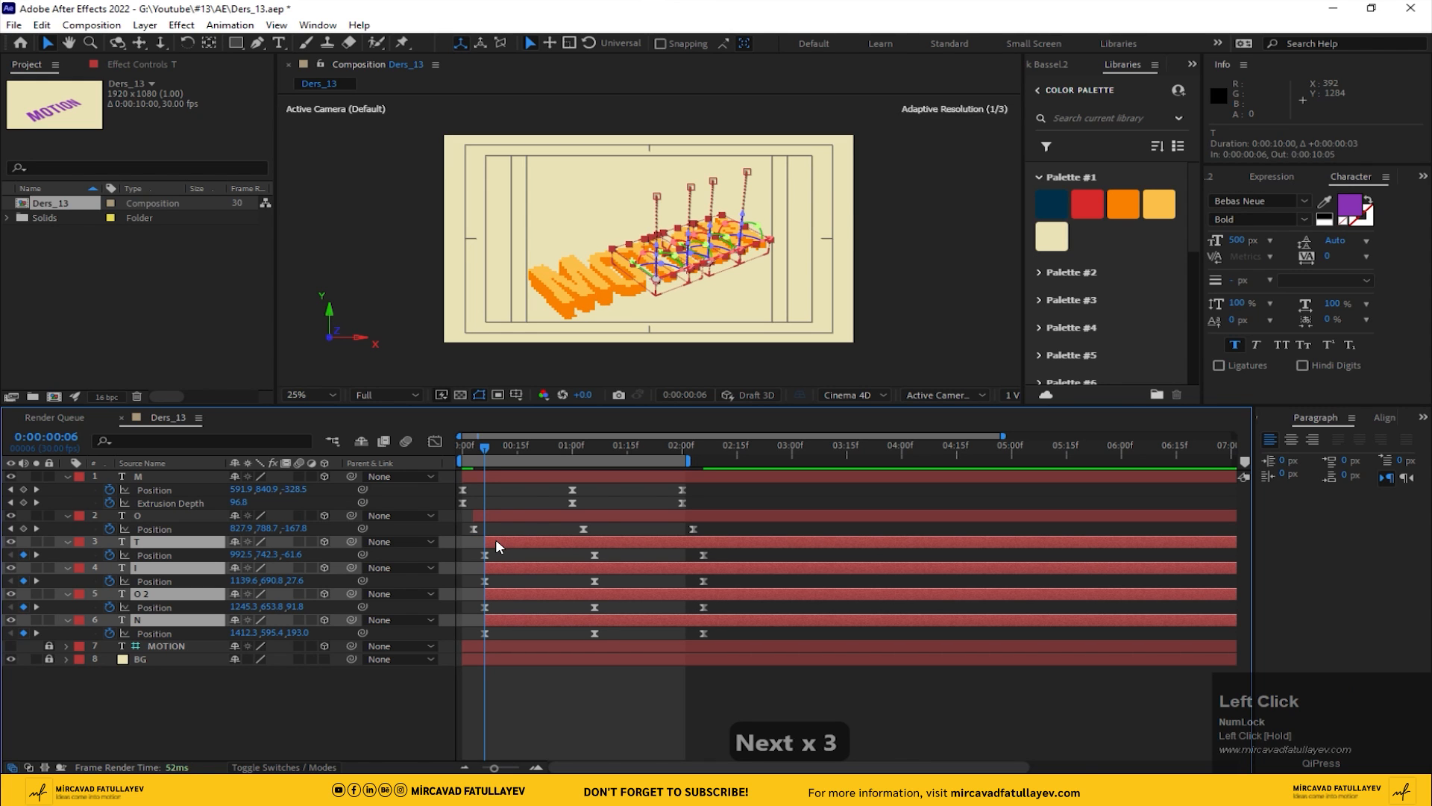
- Offset the I, second O and N layers together so they start at frame 9
{"action": "key", "text": "Page_Down"}
{"action": "key", "text": "Page_Down"}
{"action": "key", "text": "Page_Down"}
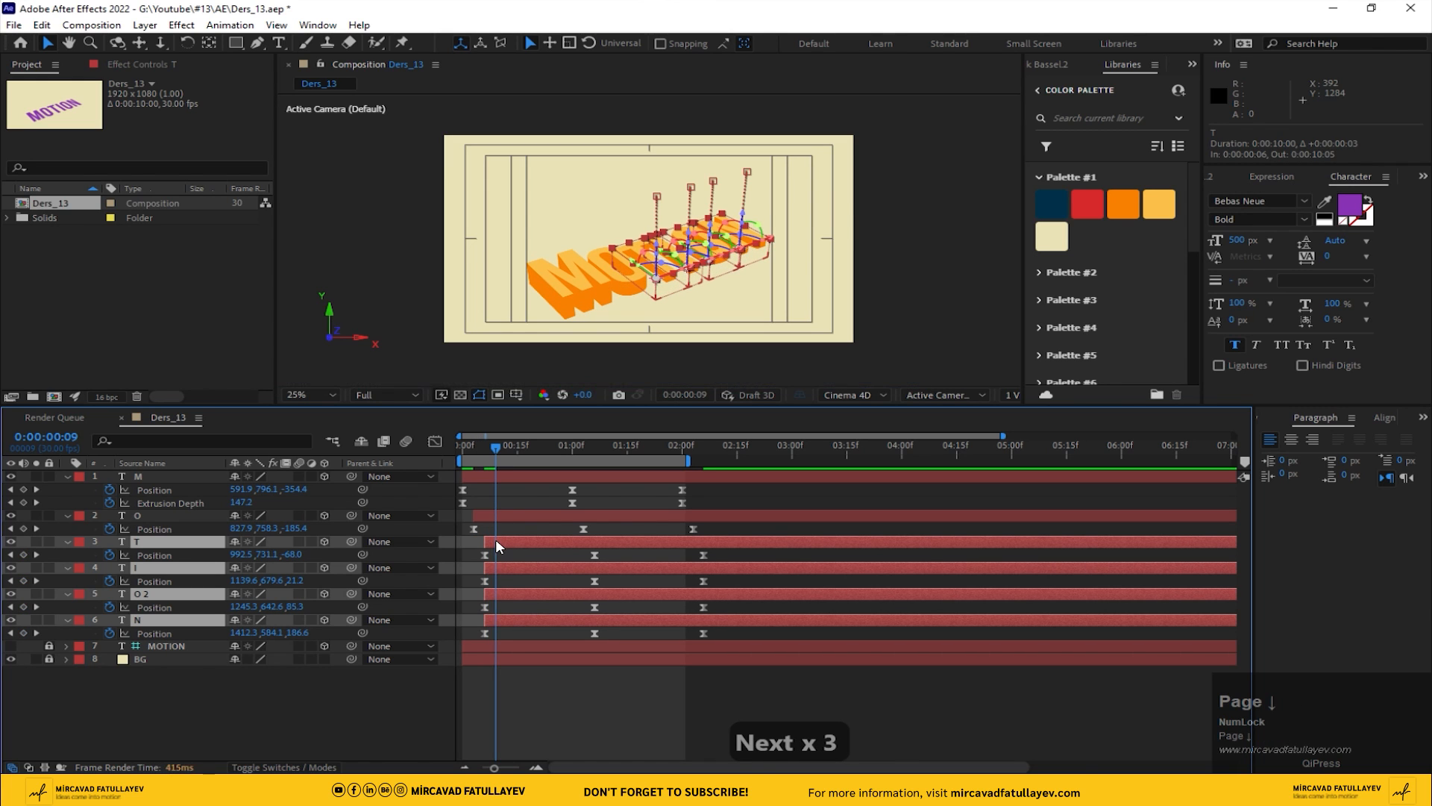
{"action": "left_click", "coordinate": [530, 646]}
{"action": "left_click", "coordinate": [535, 567]}
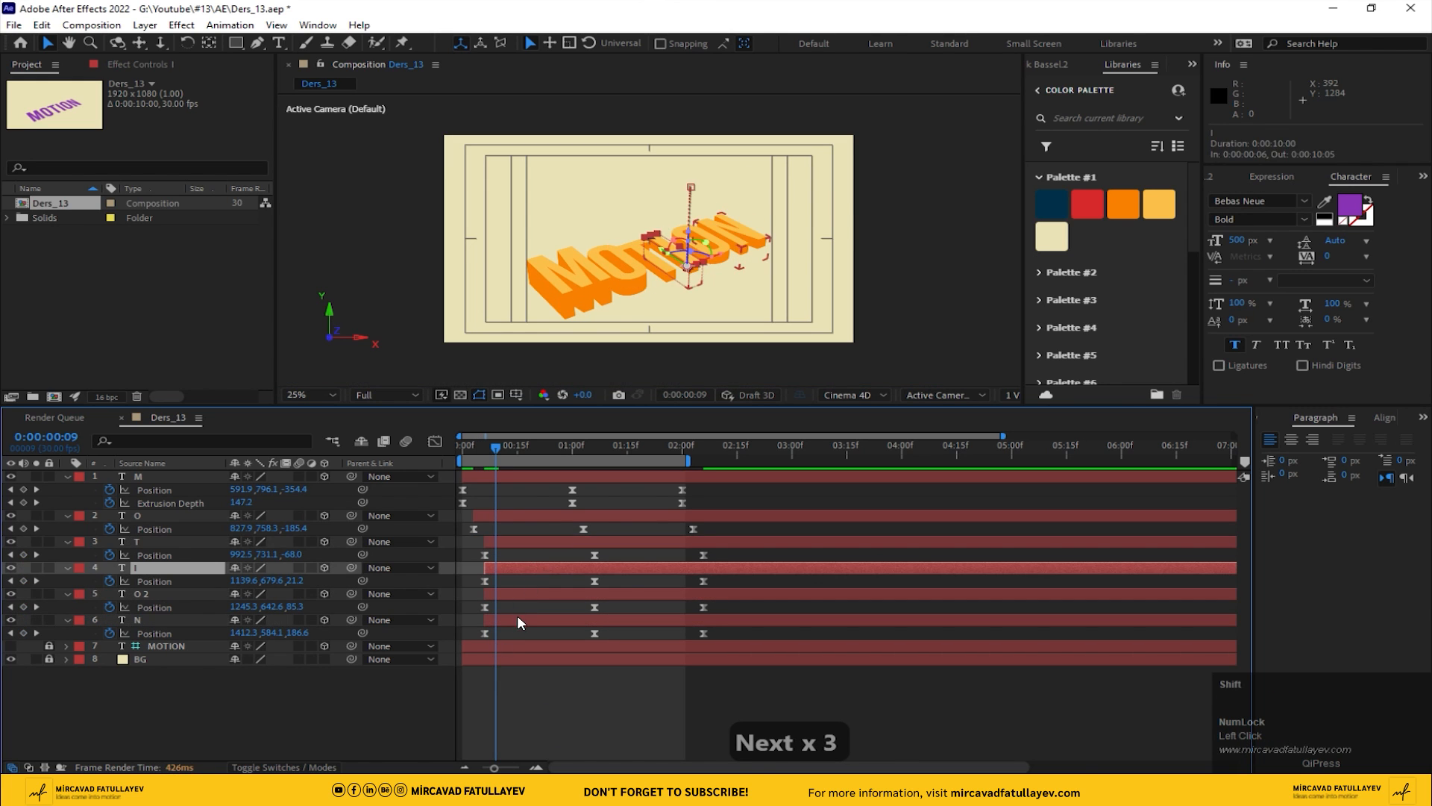
{"action": "left_click", "coordinate": [516, 618], "text": "shift"}
{"action": "left_click_drag", "start_coordinate": [509, 569], "coordinate": [520, 568]}
{"action": "left_click", "coordinate": [576, 695]}
- Offset the second O and N layers together so they start at frame 12
{"action": "key", "text": "Page_Down"}
{"action": "key", "text": "Page_Down"}
{"action": "key", "text": "Page_Down"}
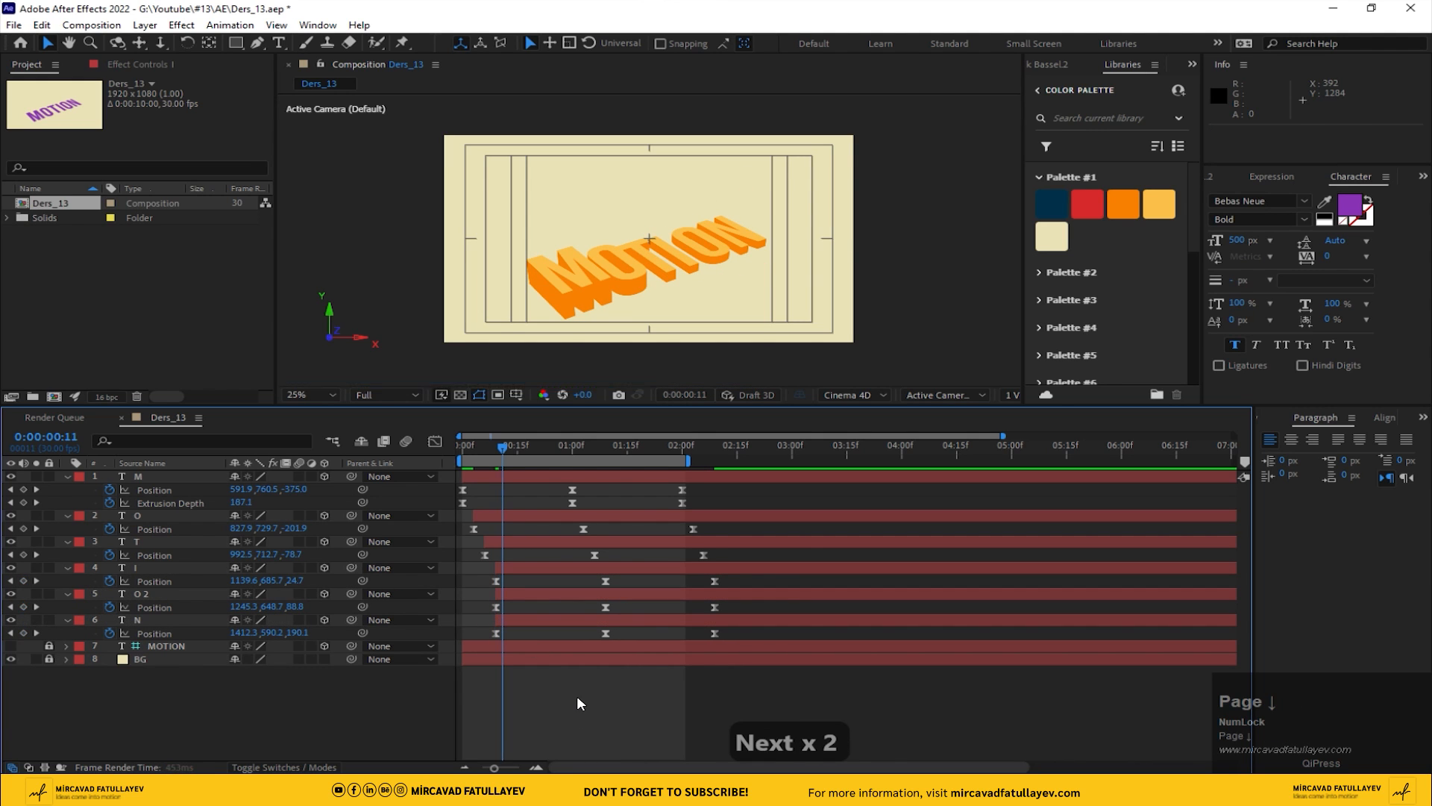
{"action": "left_click", "coordinate": [526, 594]}
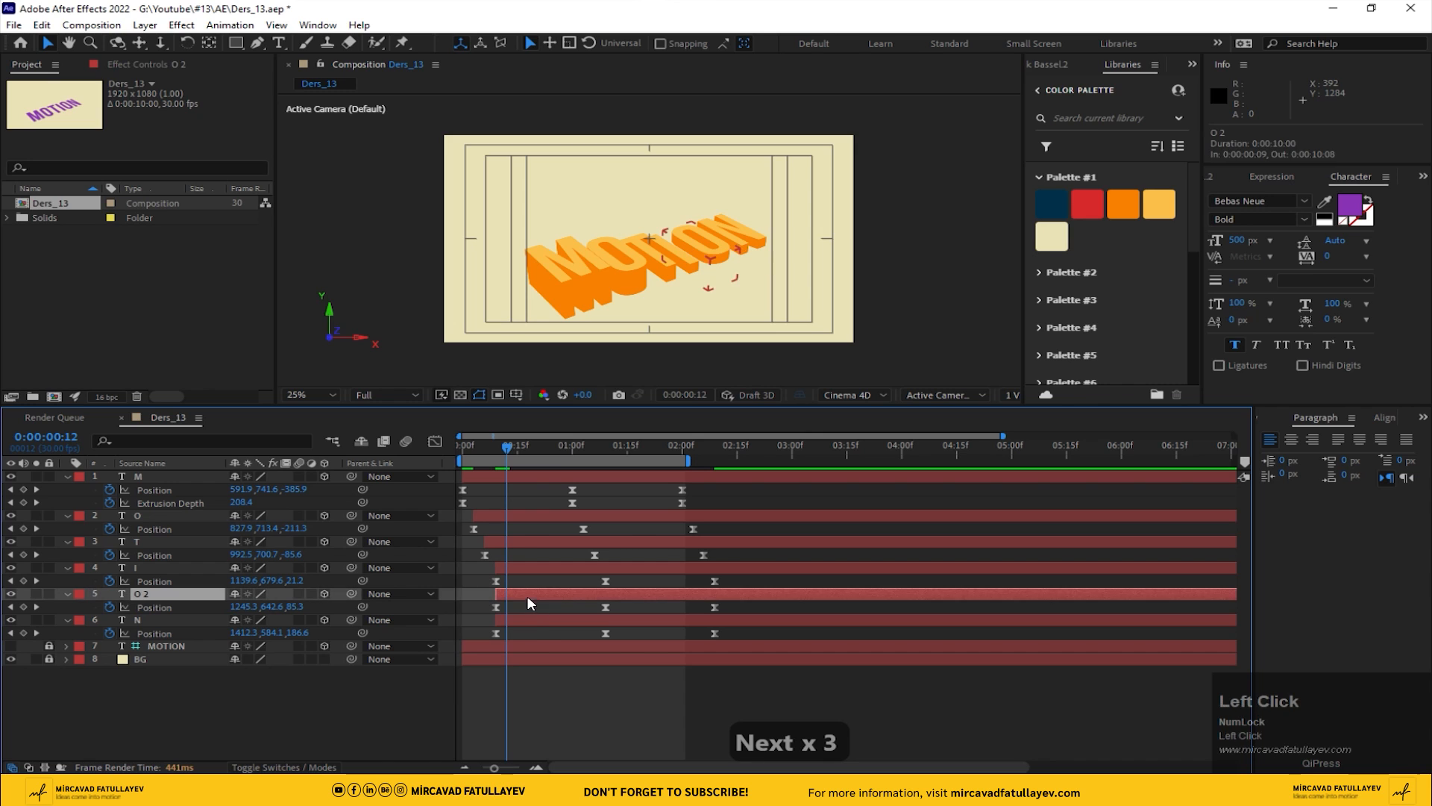
{"action": "left_click", "coordinate": [531, 620], "text": "shift"}
{"action": "left_click_drag", "start_coordinate": [518, 593], "coordinate": [518, 594]}
- Offset the N layer alone so it starts at frame 15
{"action": "key", "text": "Page_Down"}
{"action": "key", "text": "Page_Down"}
{"action": "key", "text": "Page_Down"}
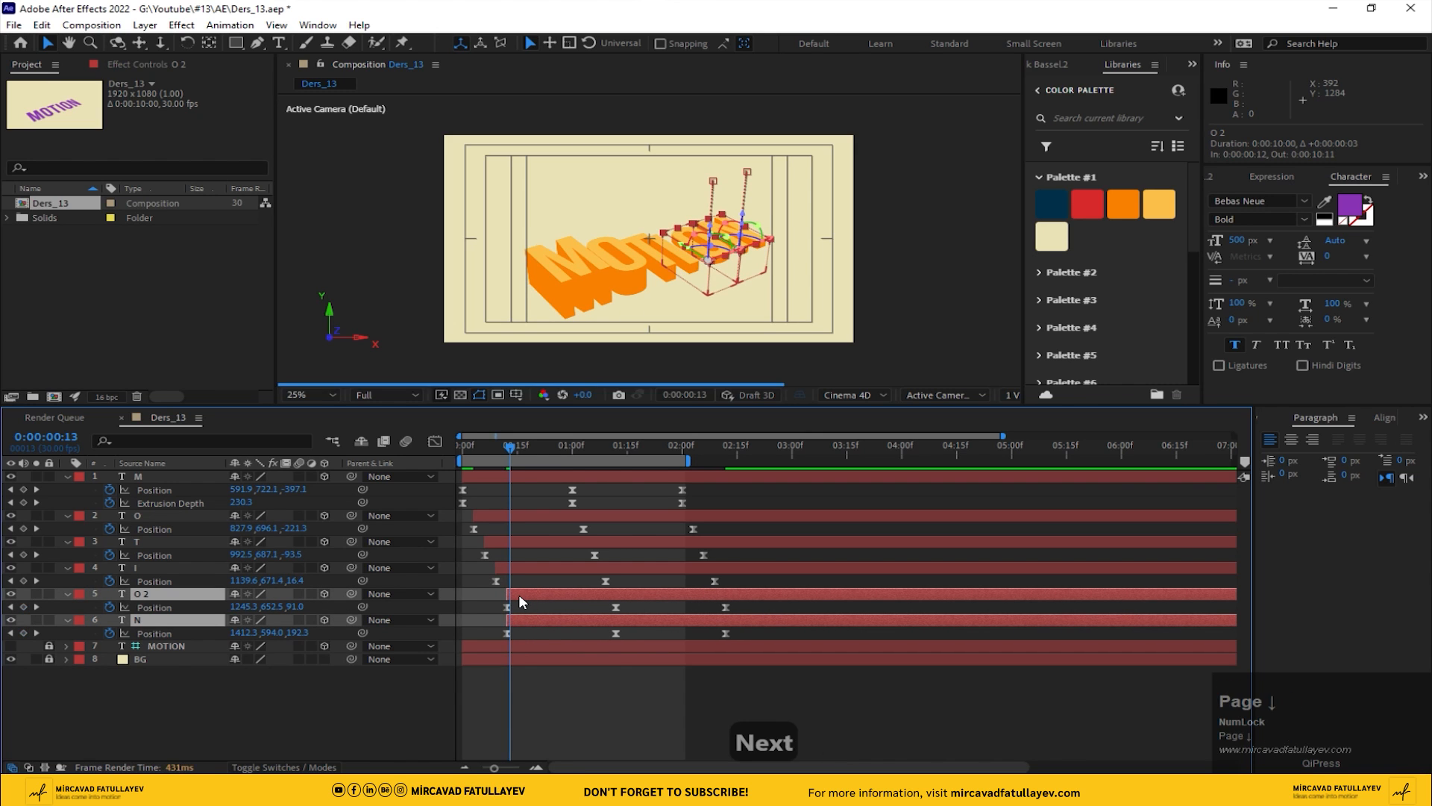
{"action": "left_click", "coordinate": [524, 621]}
{"action": "left_click_drag", "start_coordinate": [524, 621], "coordinate": [531, 618]}
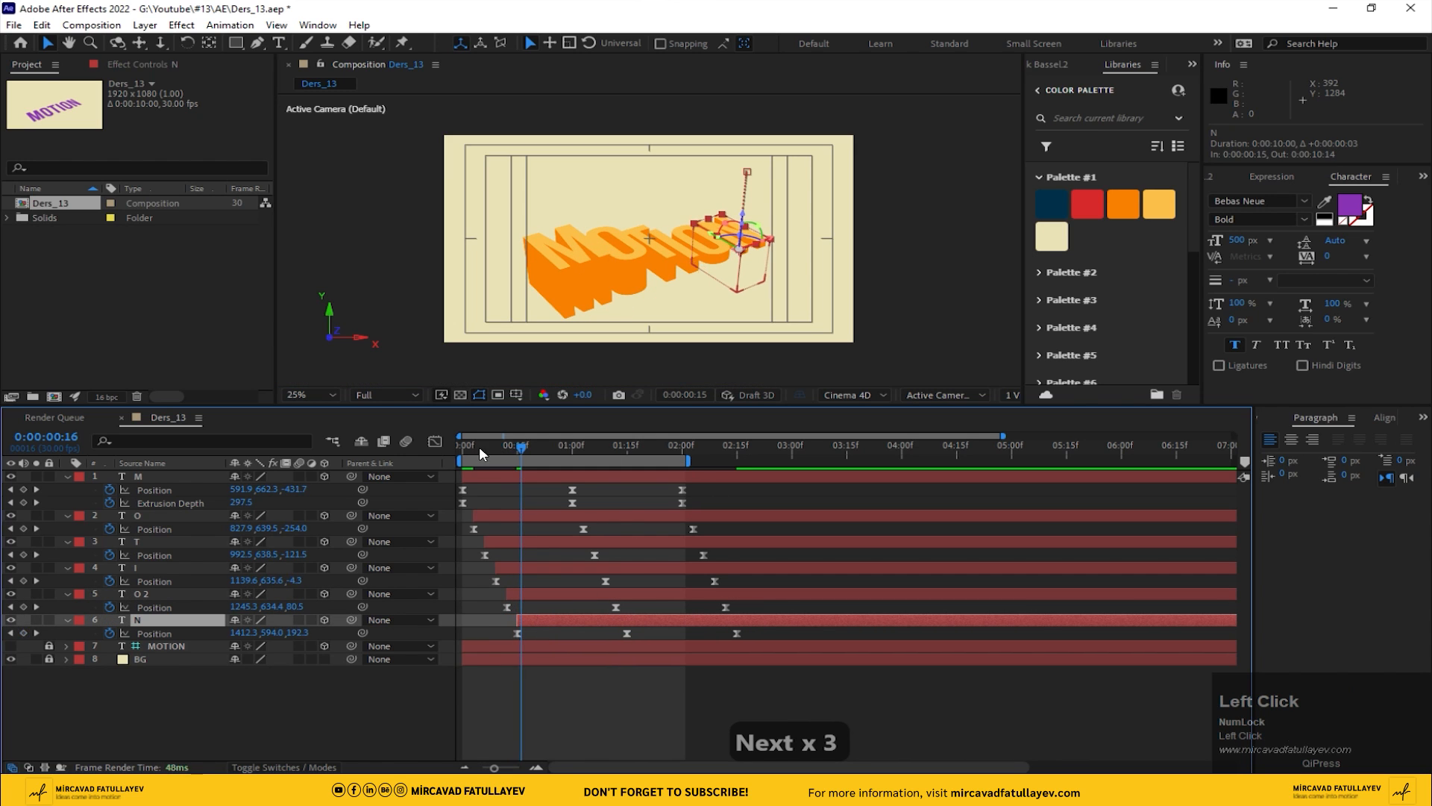
- Extend the in points of the O through N layers back to frame 0 without moving their keyframes
{"action": "left_click", "coordinate": [463, 445]}
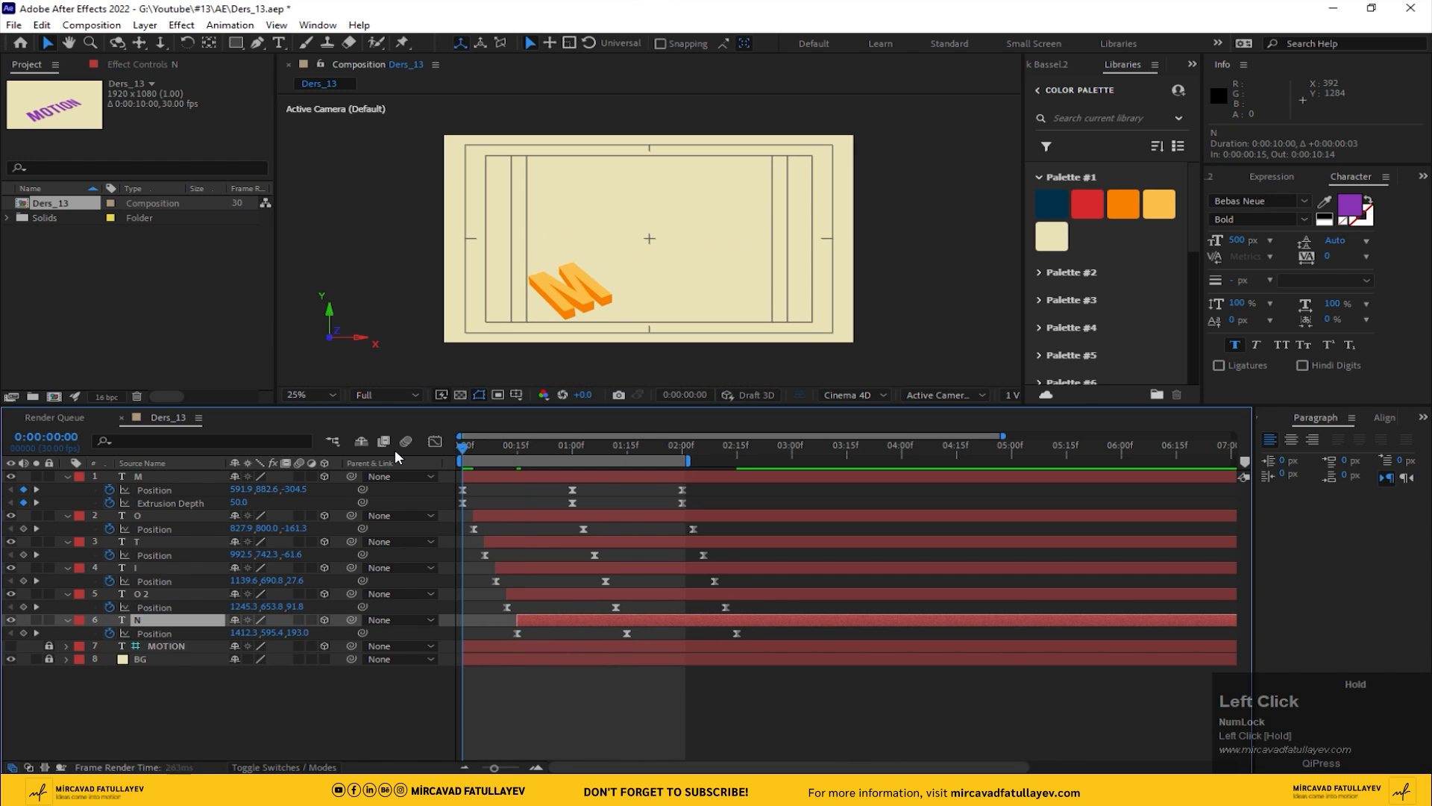
{"action": "left_click", "coordinate": [523, 515]}
{"action": "left_click", "coordinate": [546, 619], "text": "shift"}
{"action": "left_click_drag", "start_coordinate": [474, 515], "coordinate": [317, 510]}
{"action": "left_click", "coordinate": [709, 701]}
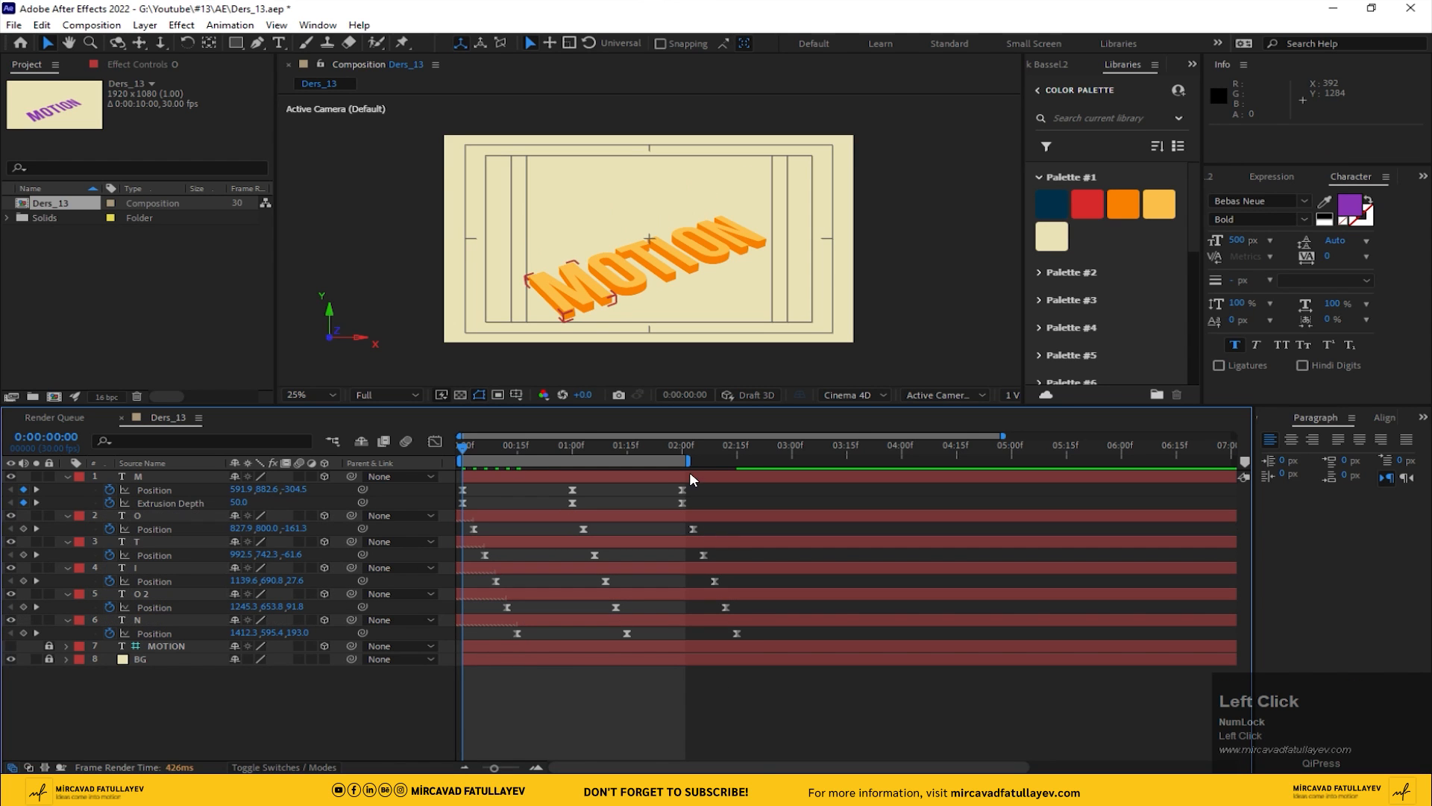
- Extend the work area's end to 2:15 to include the N layer's last keyframe, and preview the staggered animation
{"action": "left_click_drag", "start_coordinate": [688, 462], "coordinate": [750, 467]}
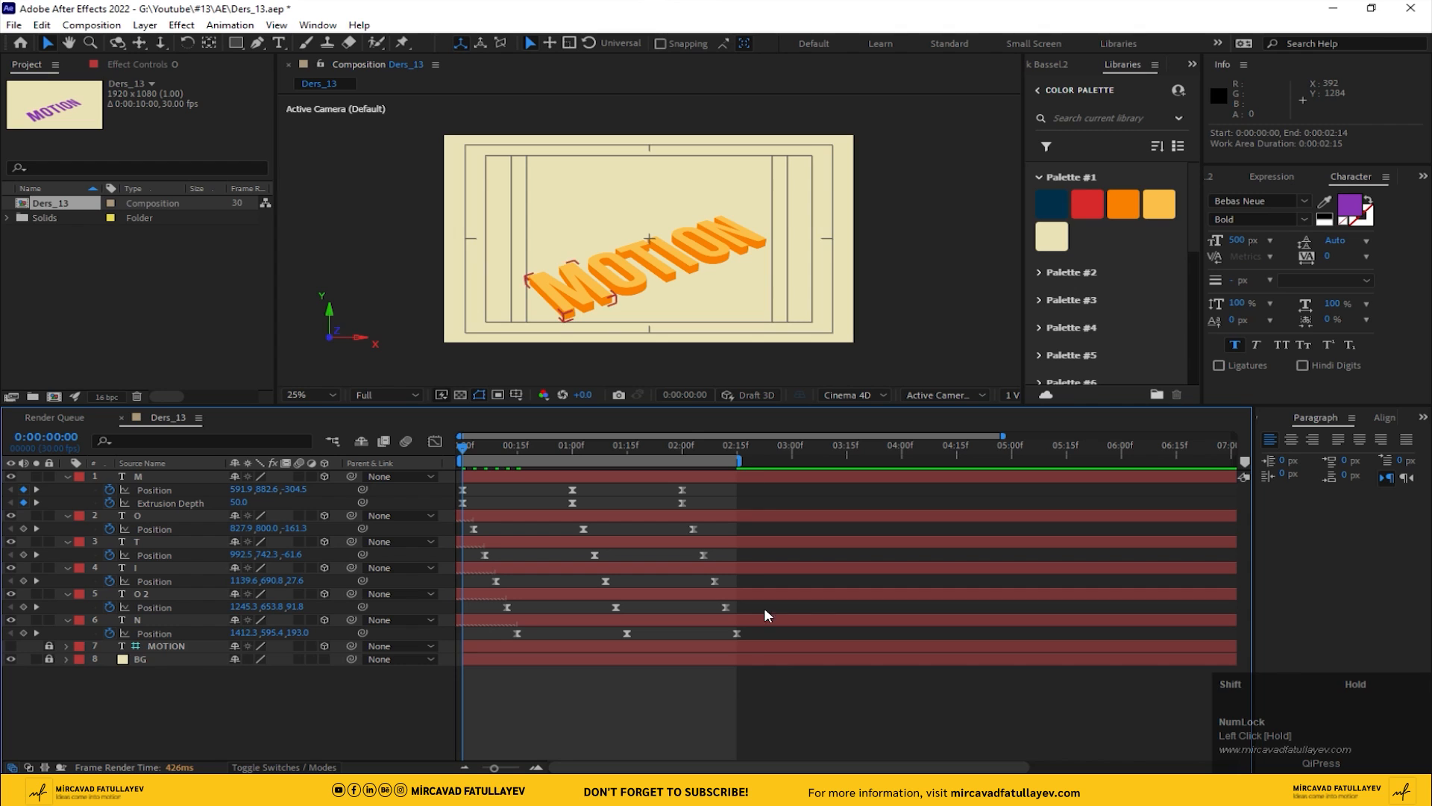
{"action": "left_click", "coordinate": [837, 688]}
{"action": "key", "text": "space"}
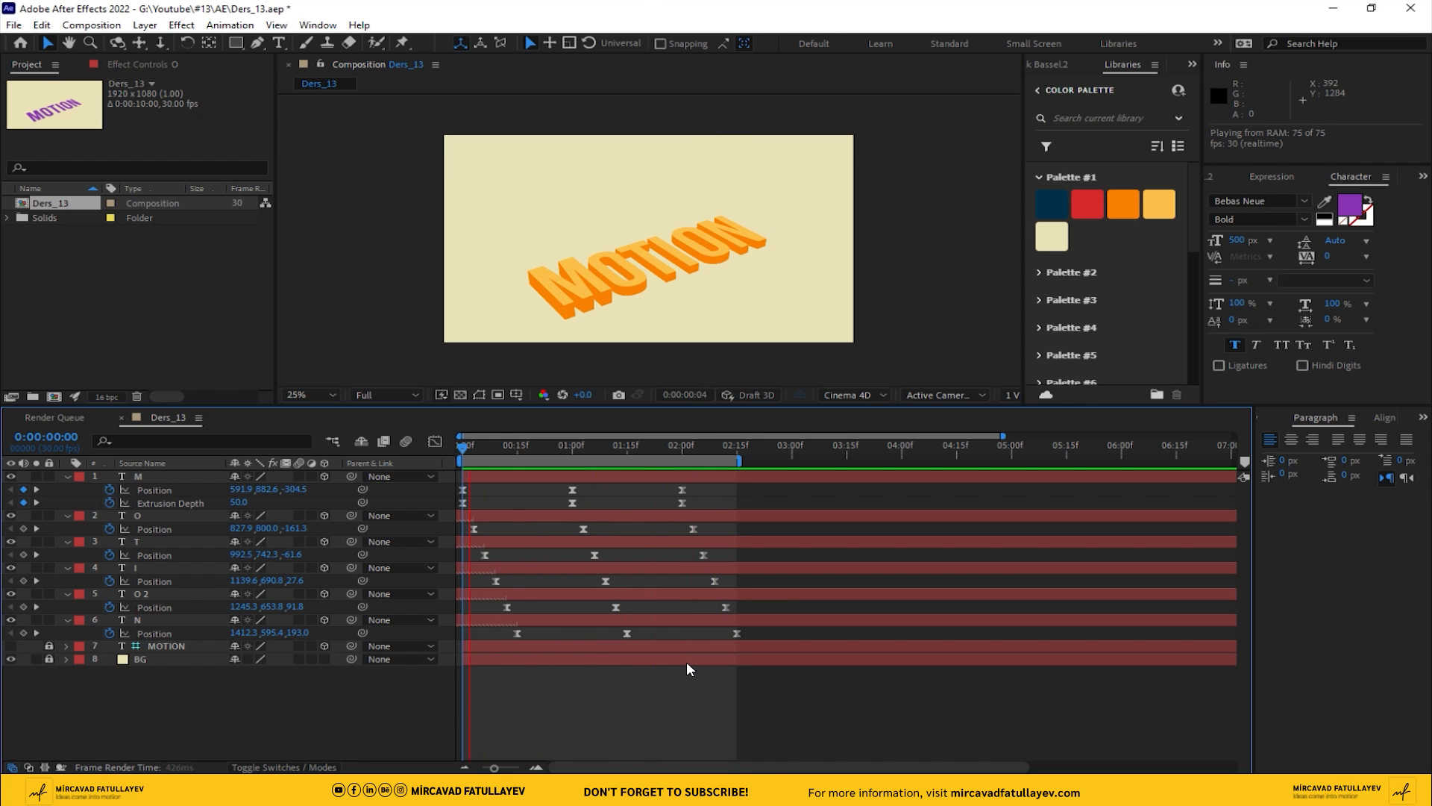
- At one second, draw a closed four-point red shape with the Pen tool over the M's extruded side
{"action": "left_click_drag", "start_coordinate": [530, 444], "coordinate": [416, 453]}
{"action": "left_click_drag", "start_coordinate": [515, 469], "coordinate": [571, 475]}
{"action": "left_click", "coordinate": [260, 42]}
{"action": "left_click", "coordinate": [504, 192]}
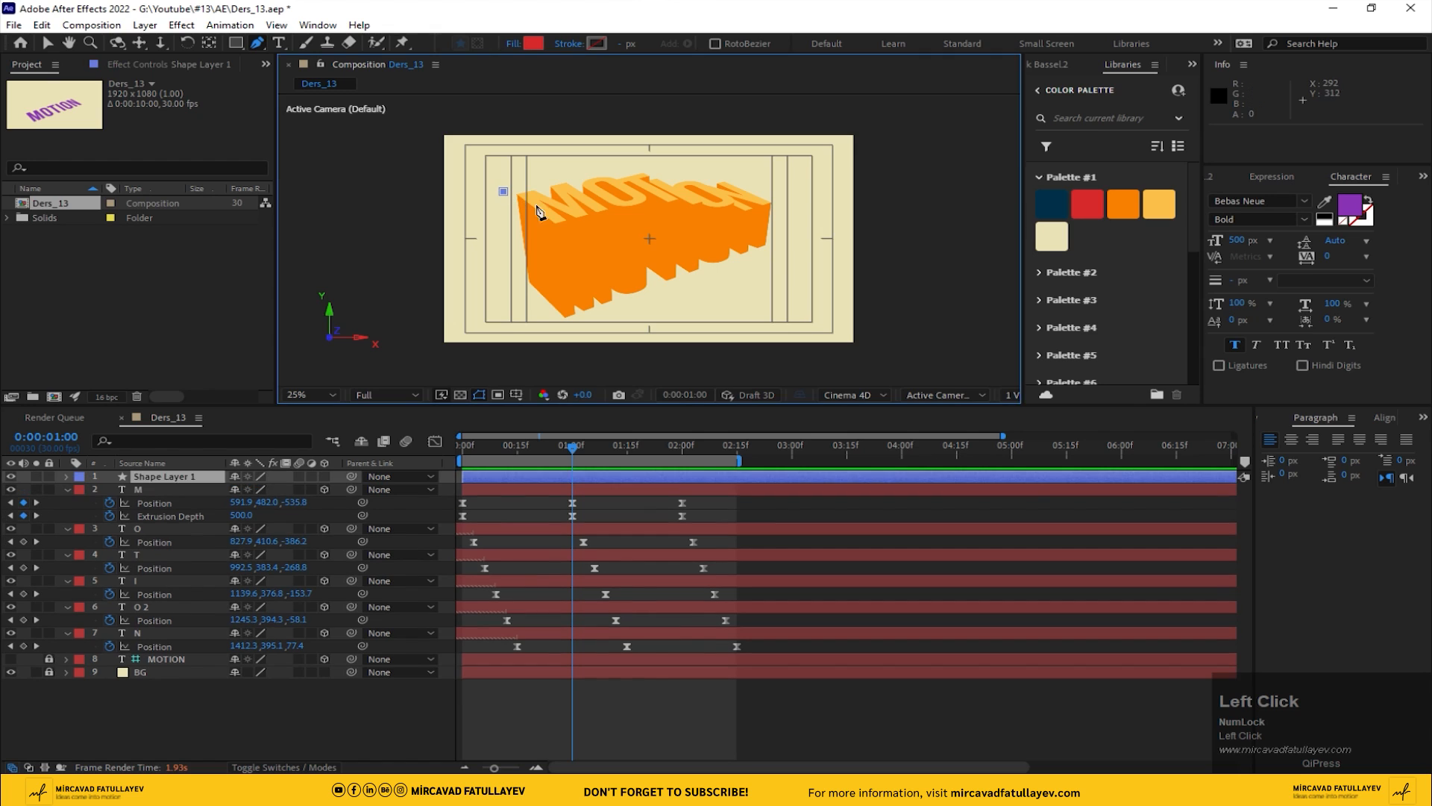
{"action": "left_click", "coordinate": [612, 208]}
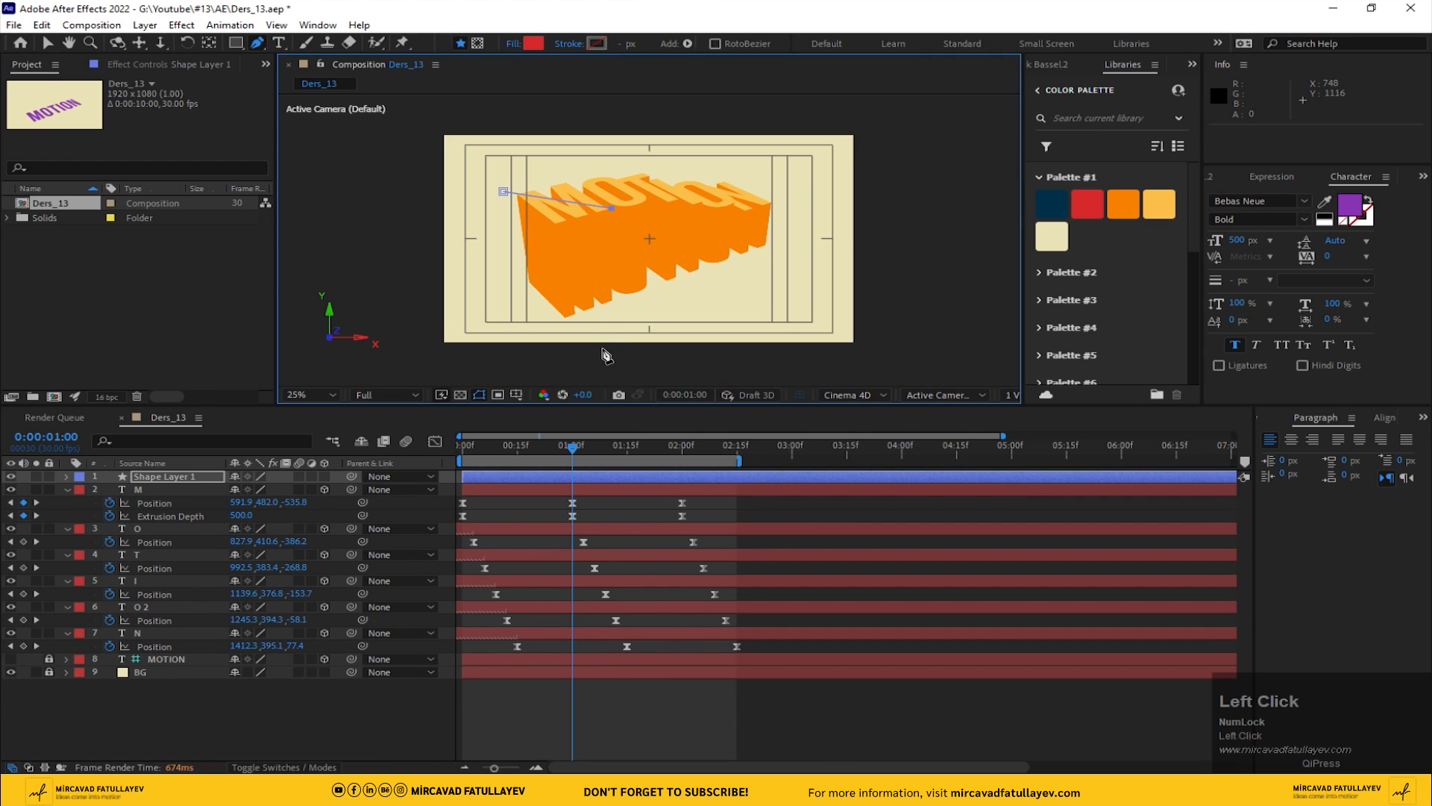
{"action": "left_click", "coordinate": [611, 350]}
{"action": "left_click", "coordinate": [490, 358]}
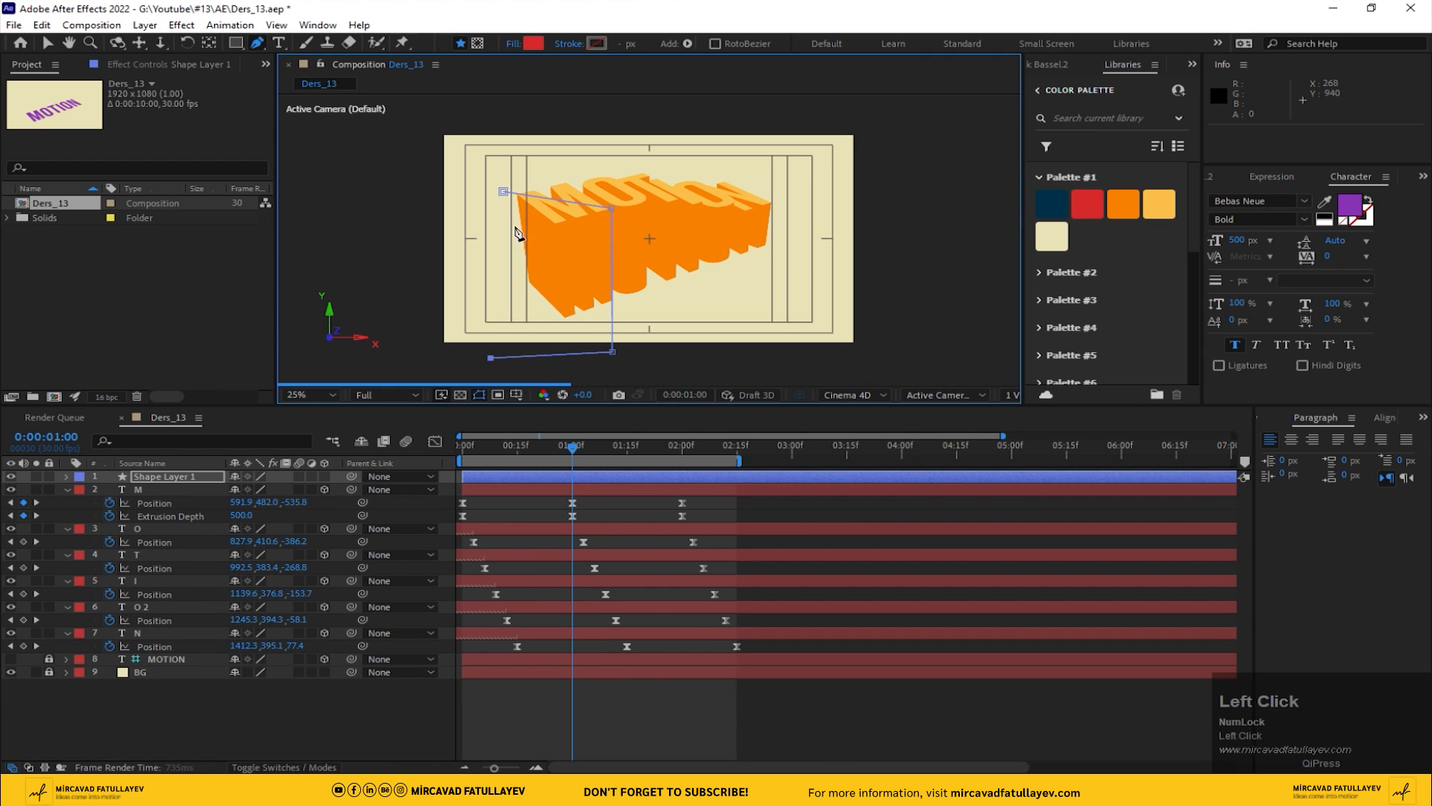
{"action": "left_click", "coordinate": [503, 193]}
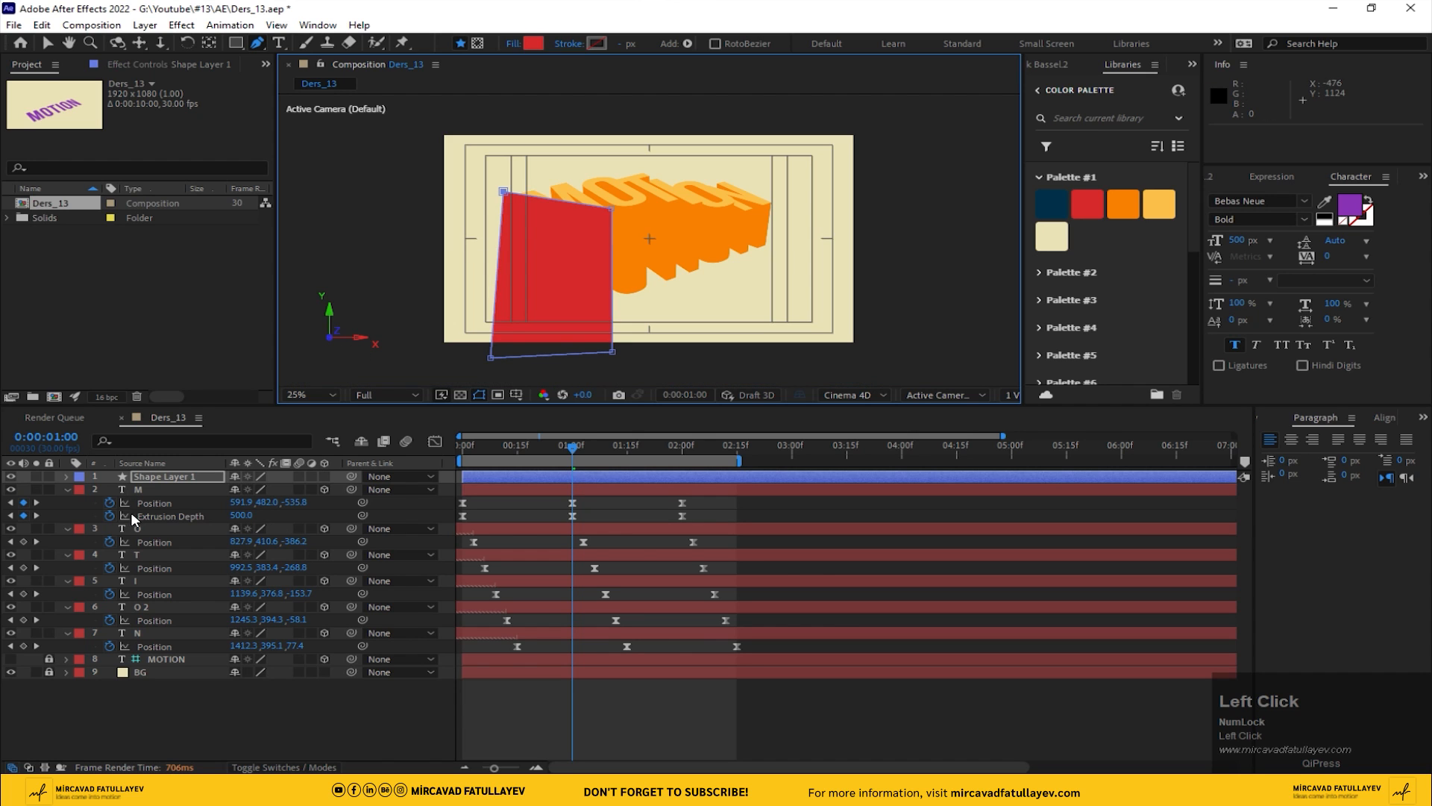
- Apply the Roughen Edges effect to the new shape layer
{"action": "left_click", "coordinate": [159, 477]}
{"action": "key", "text": "ctrl+space"}
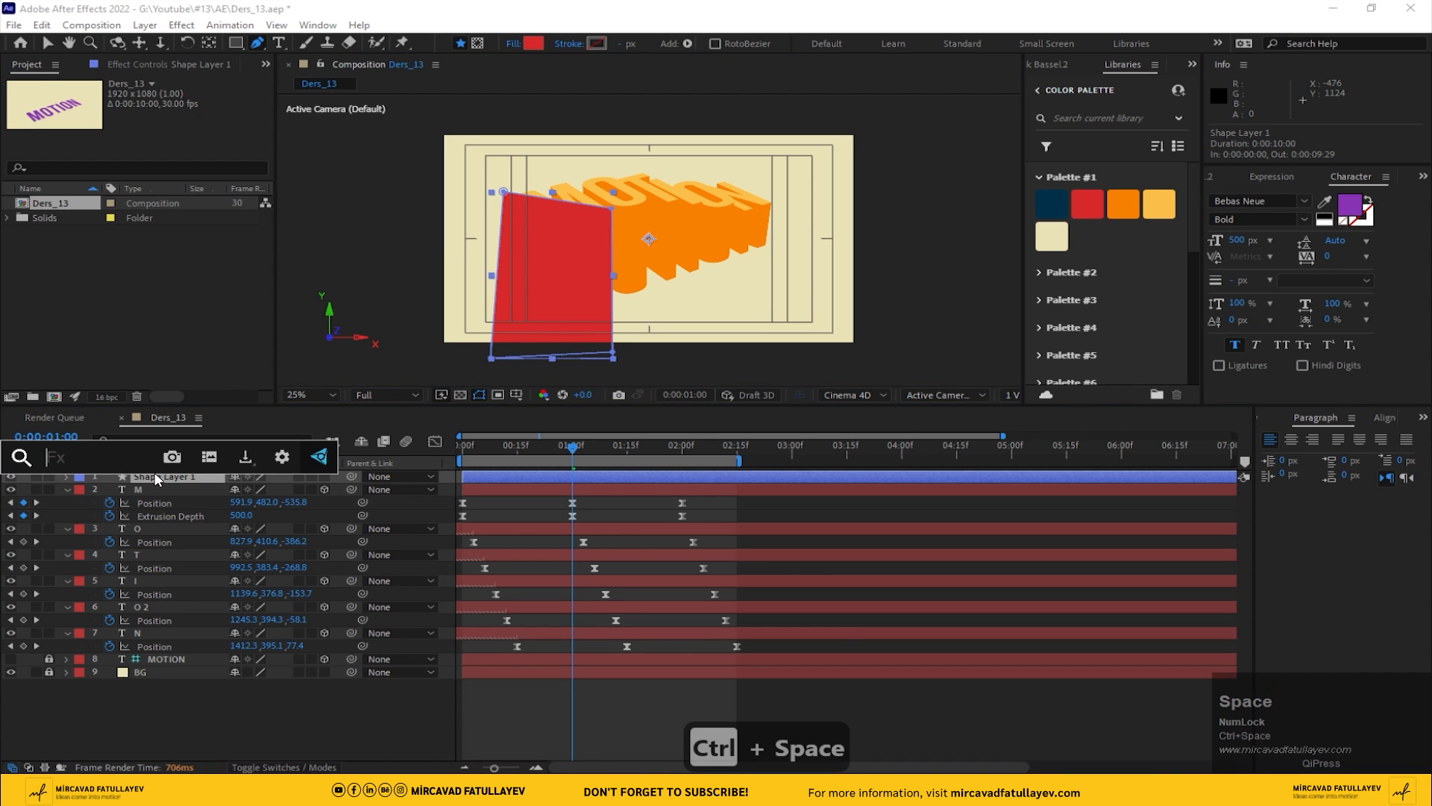
{"action": "type", "text": "rou"}
{"action": "key", "text": "Return"}
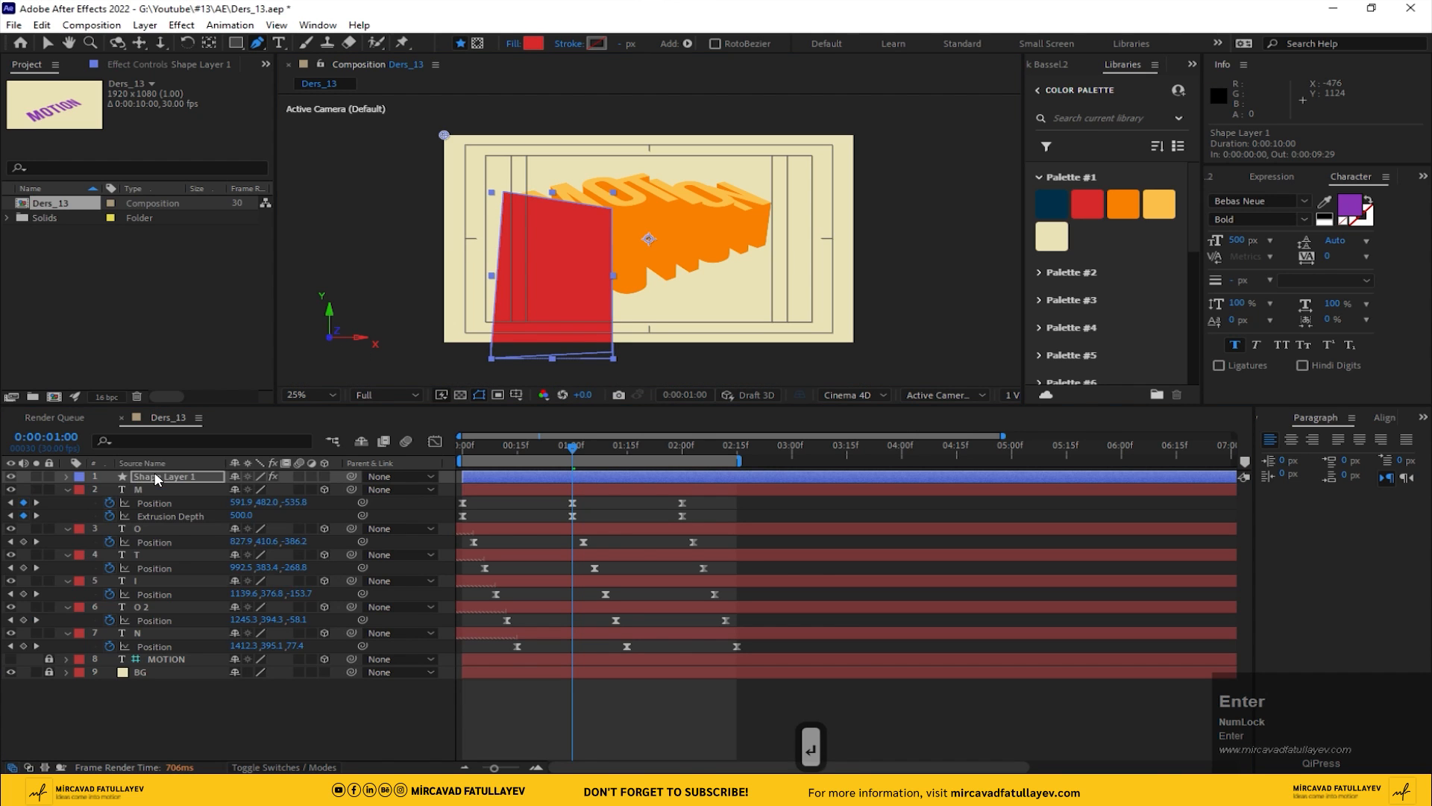
- Rename the shape layer as Edges
{"action": "key", "text": "Return"}
{"action": "type", "text": "Eg"}
{"action": "key", "text": "BackSpace"}
{"action": "type", "text": "dges"}
{"action": "key", "text": "Return"}
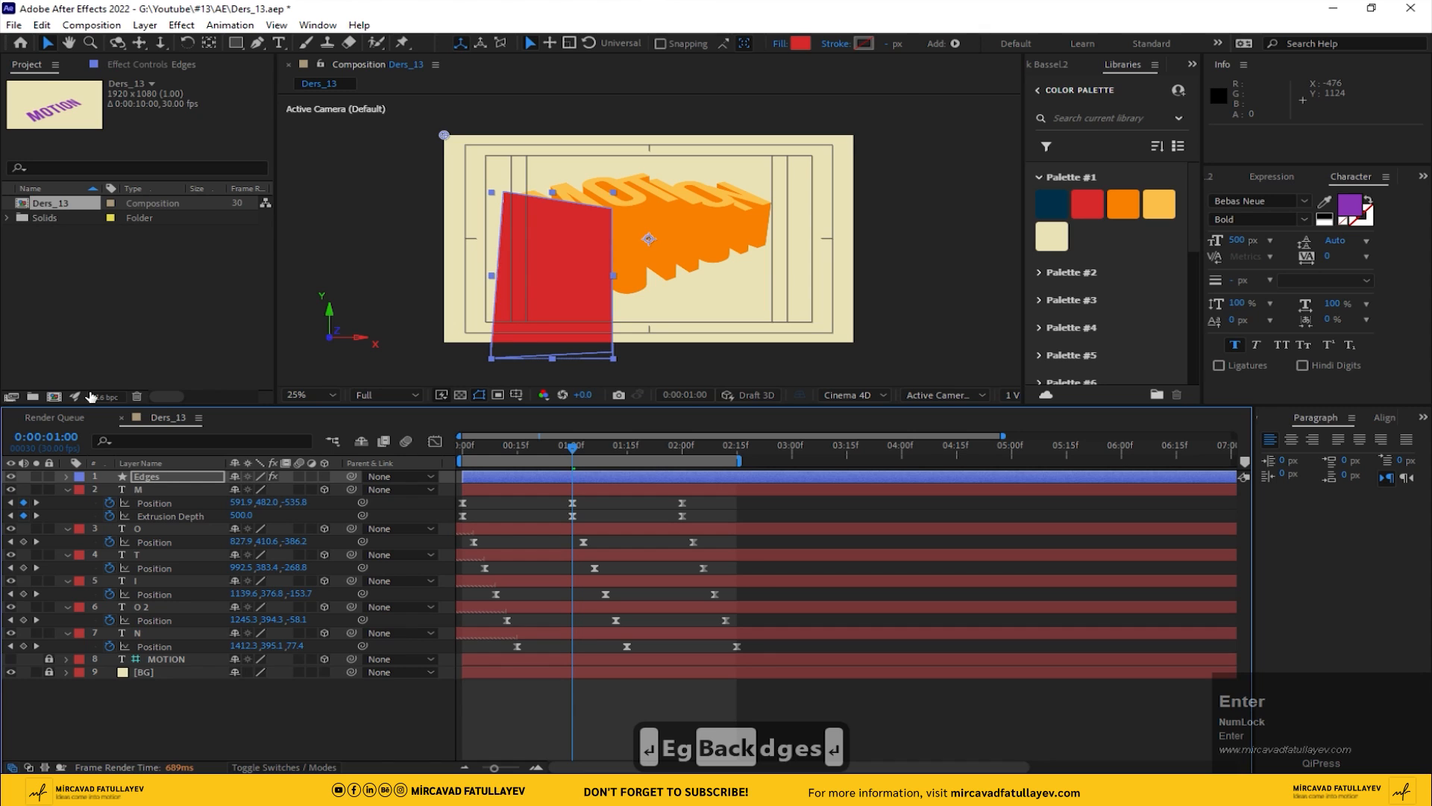
- Set the Roughen Edges effect's Scale to 10 and Border to 350 on the Edges layer
{"action": "left_click", "coordinate": [156, 66]}
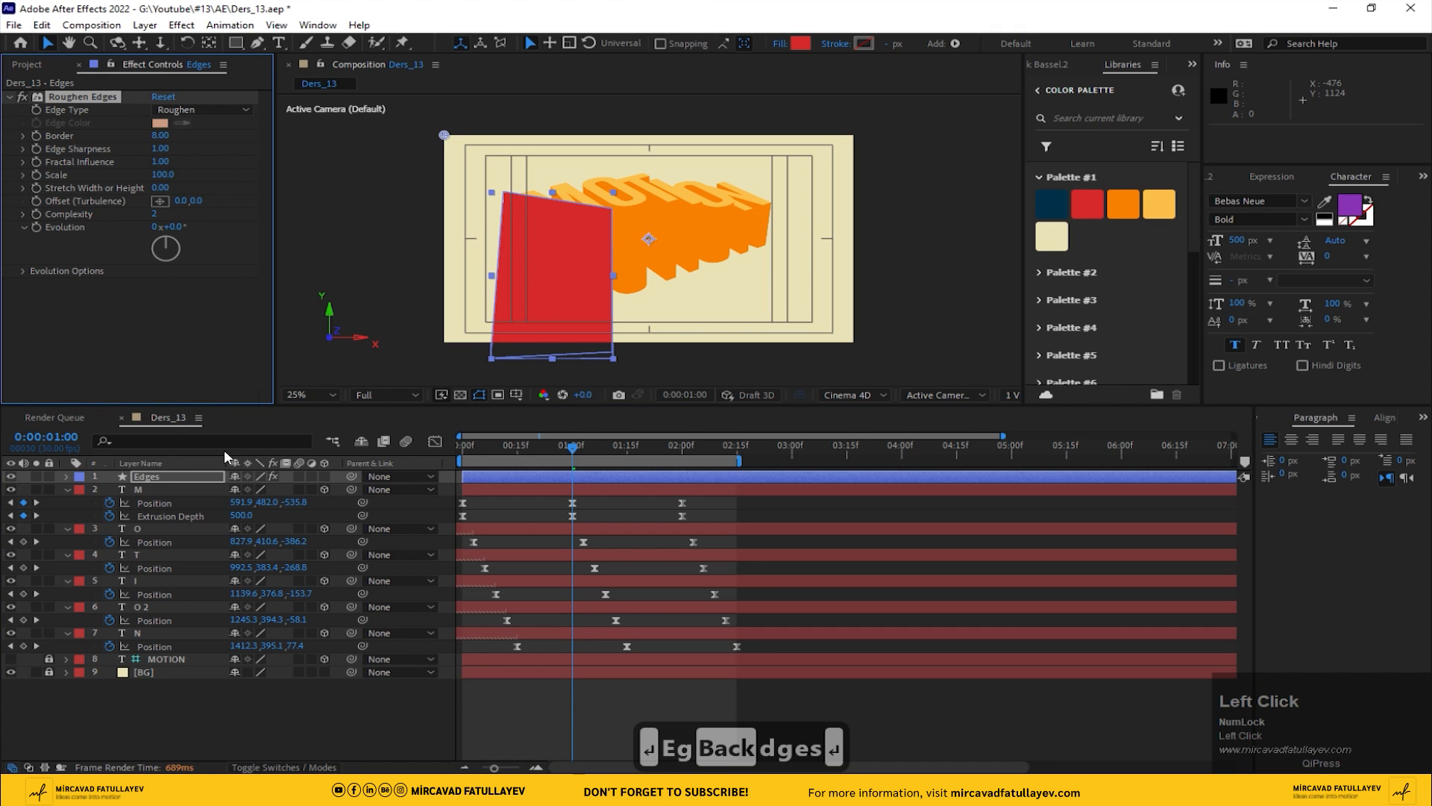
{"action": "left_click", "coordinate": [152, 474]}
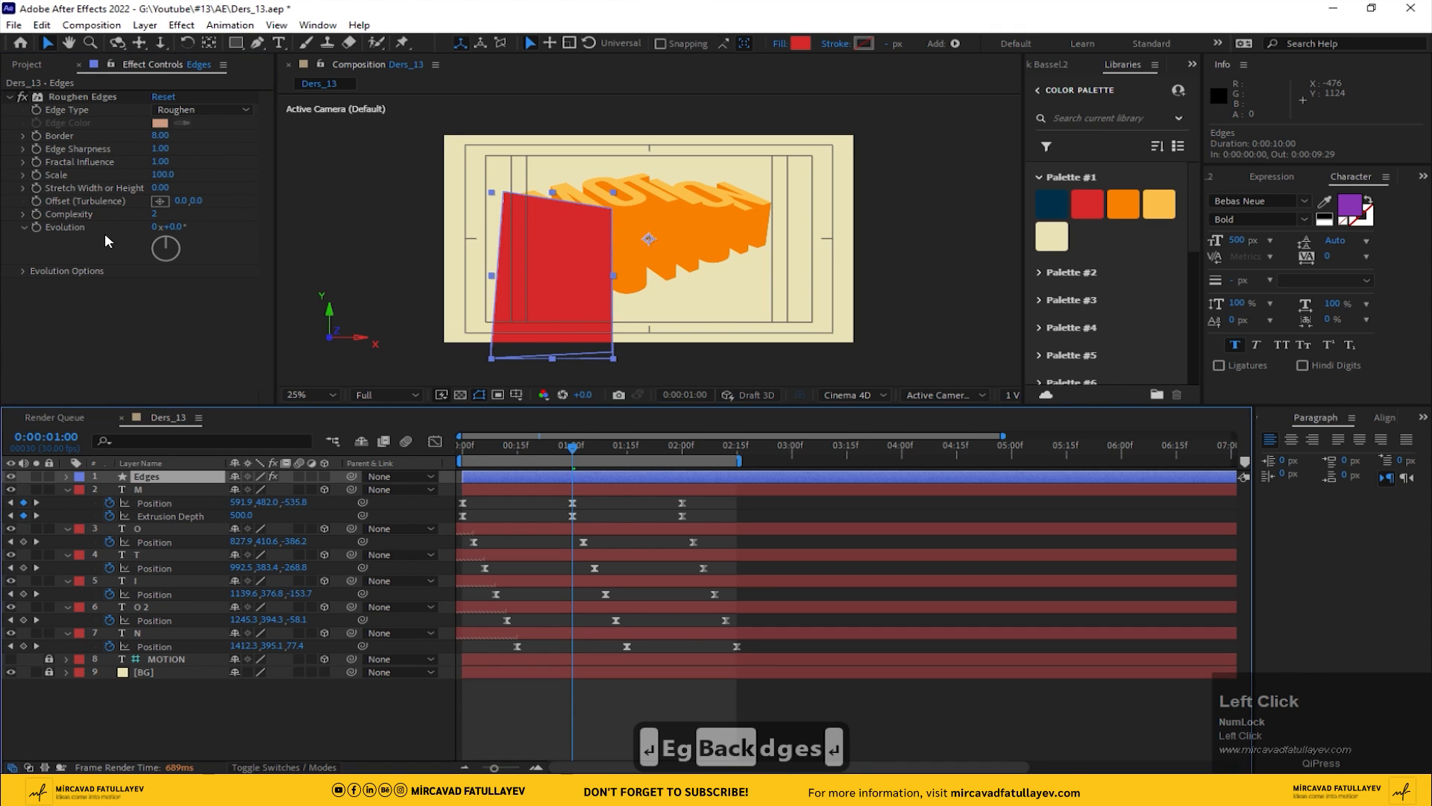
{"action": "left_click", "coordinate": [161, 174]}
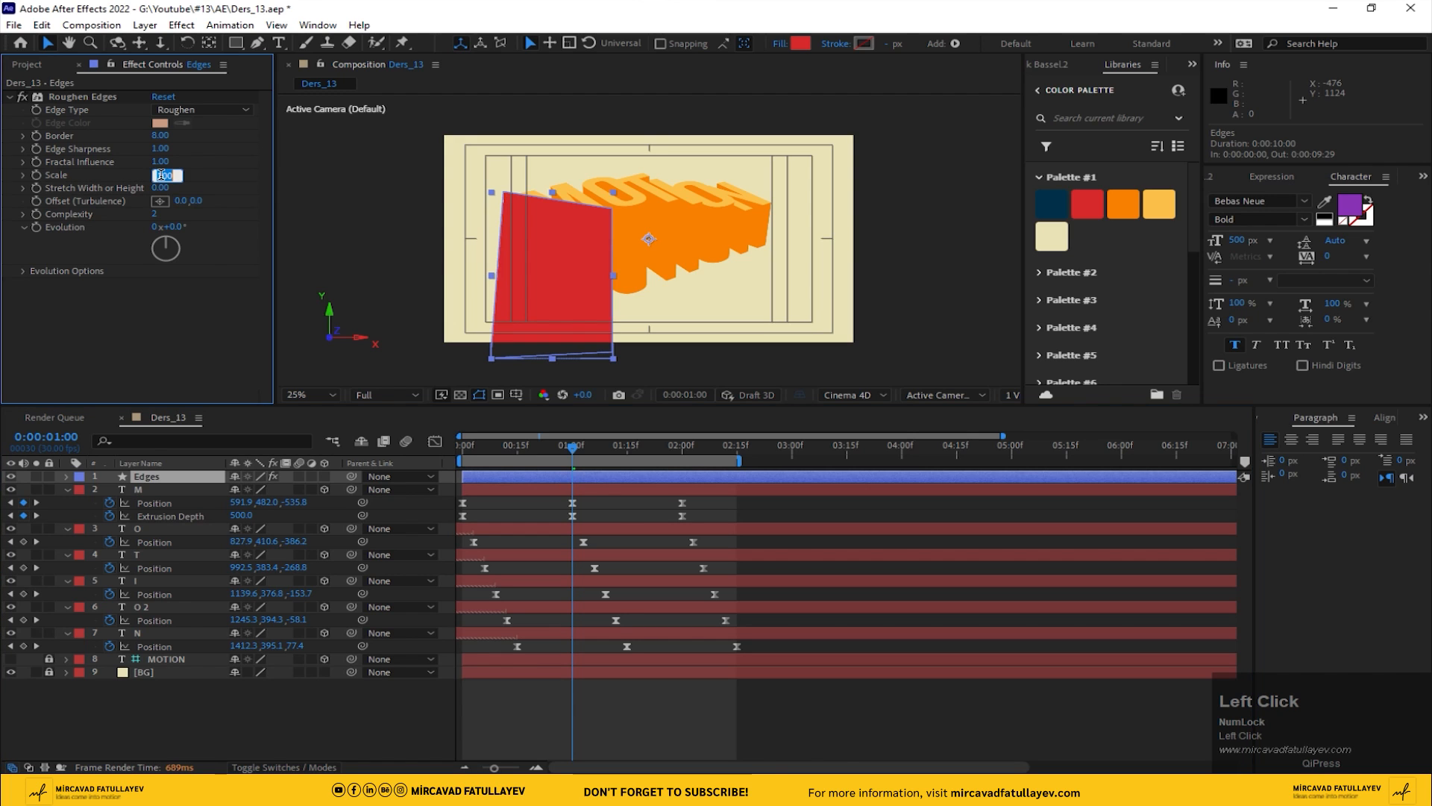
{"action": "type", "text": "10"}
{"action": "key", "text": "Return"}
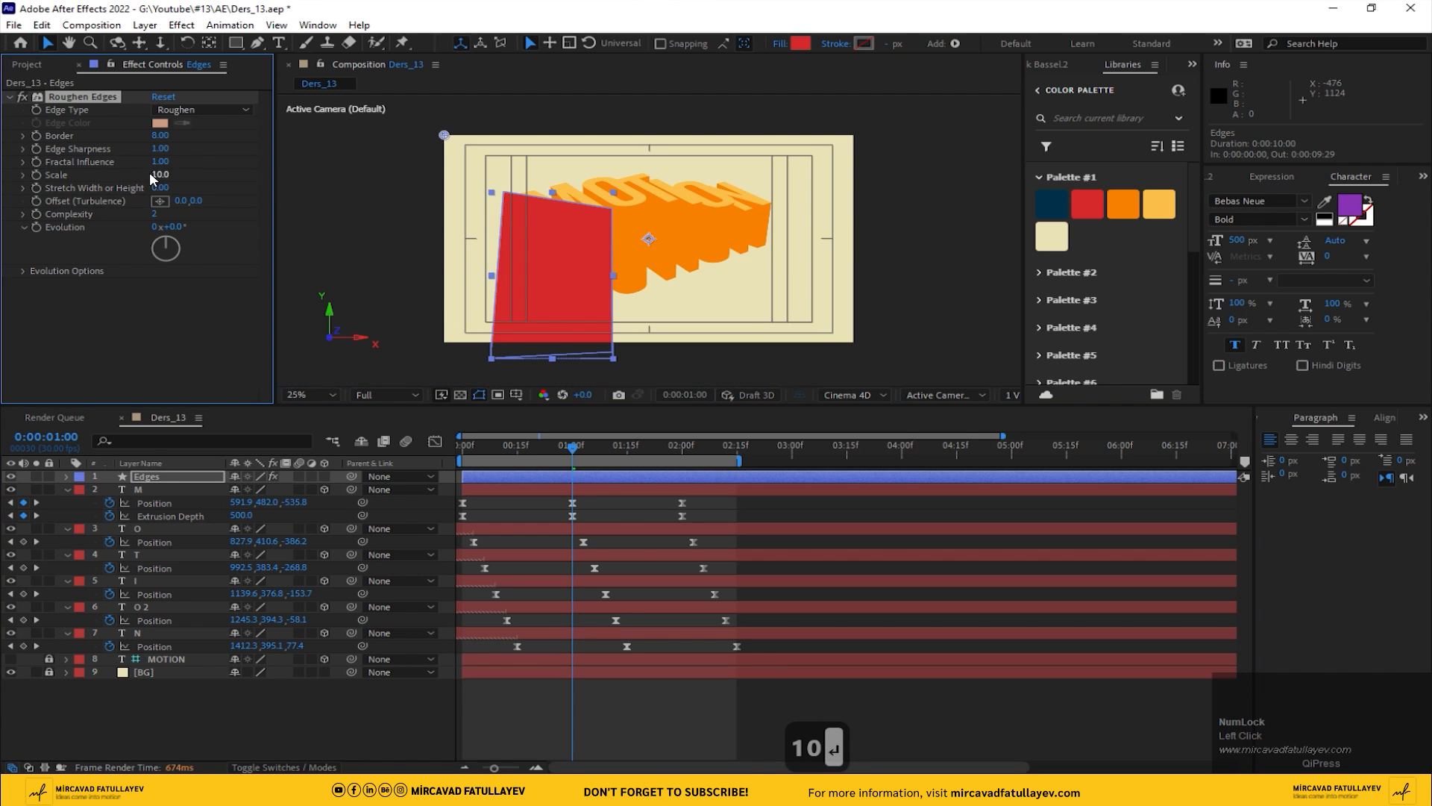
{"action": "left_click", "coordinate": [159, 135]}
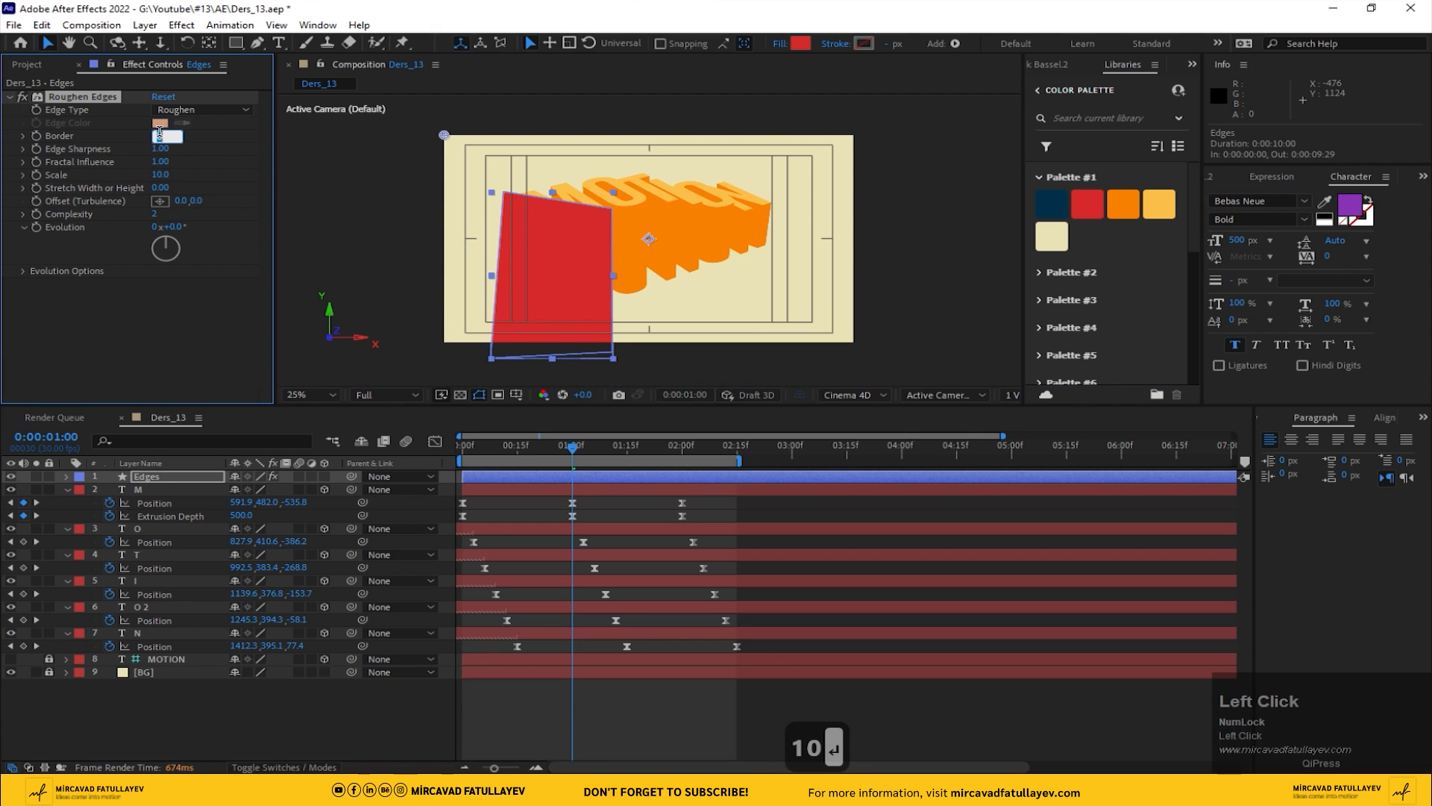
{"action": "type", "text": "350"}
{"action": "key", "text": "Return"}
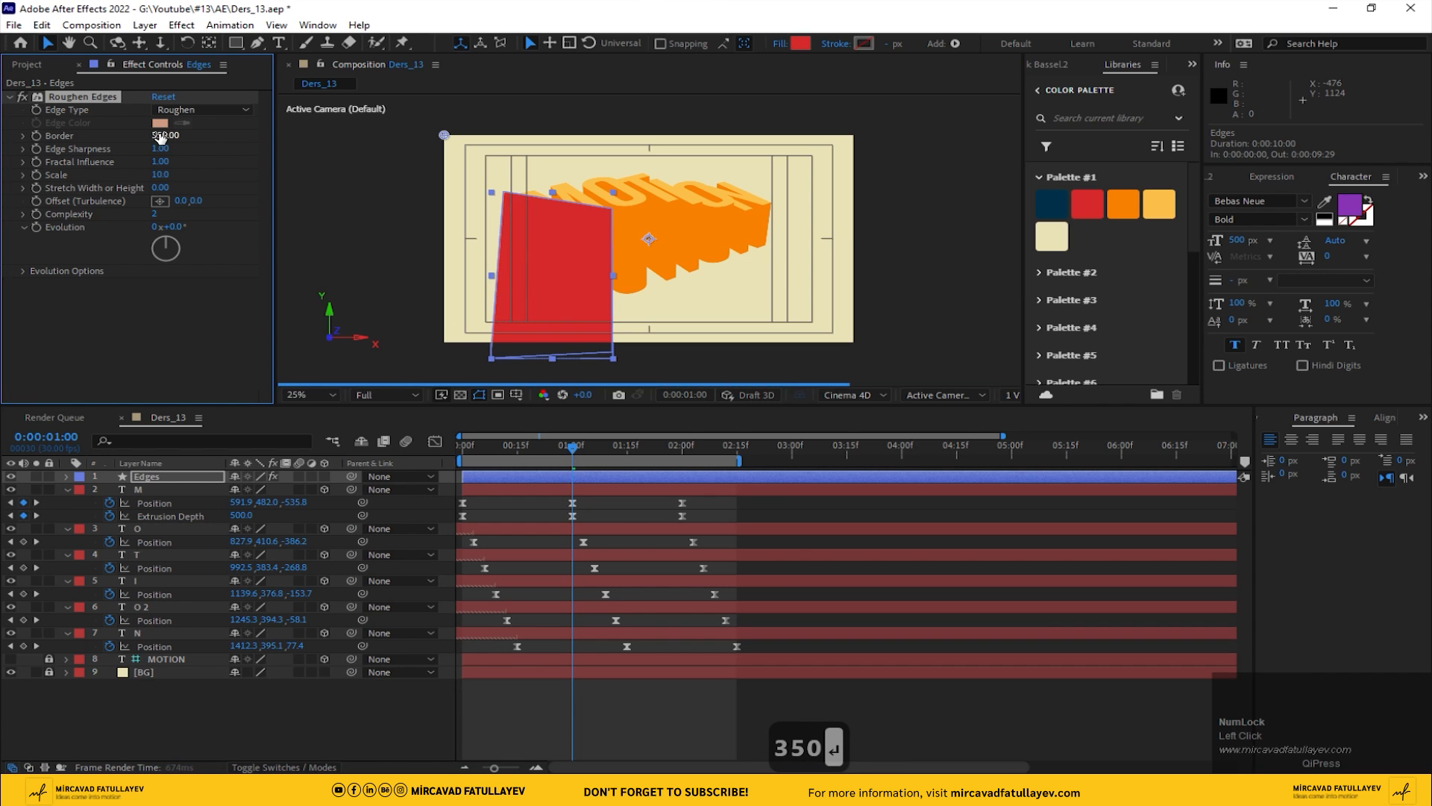
- Apply the Set Matte effect to the Edges layer and take its matte from the M layer
{"action": "left_click", "coordinate": [136, 481]}
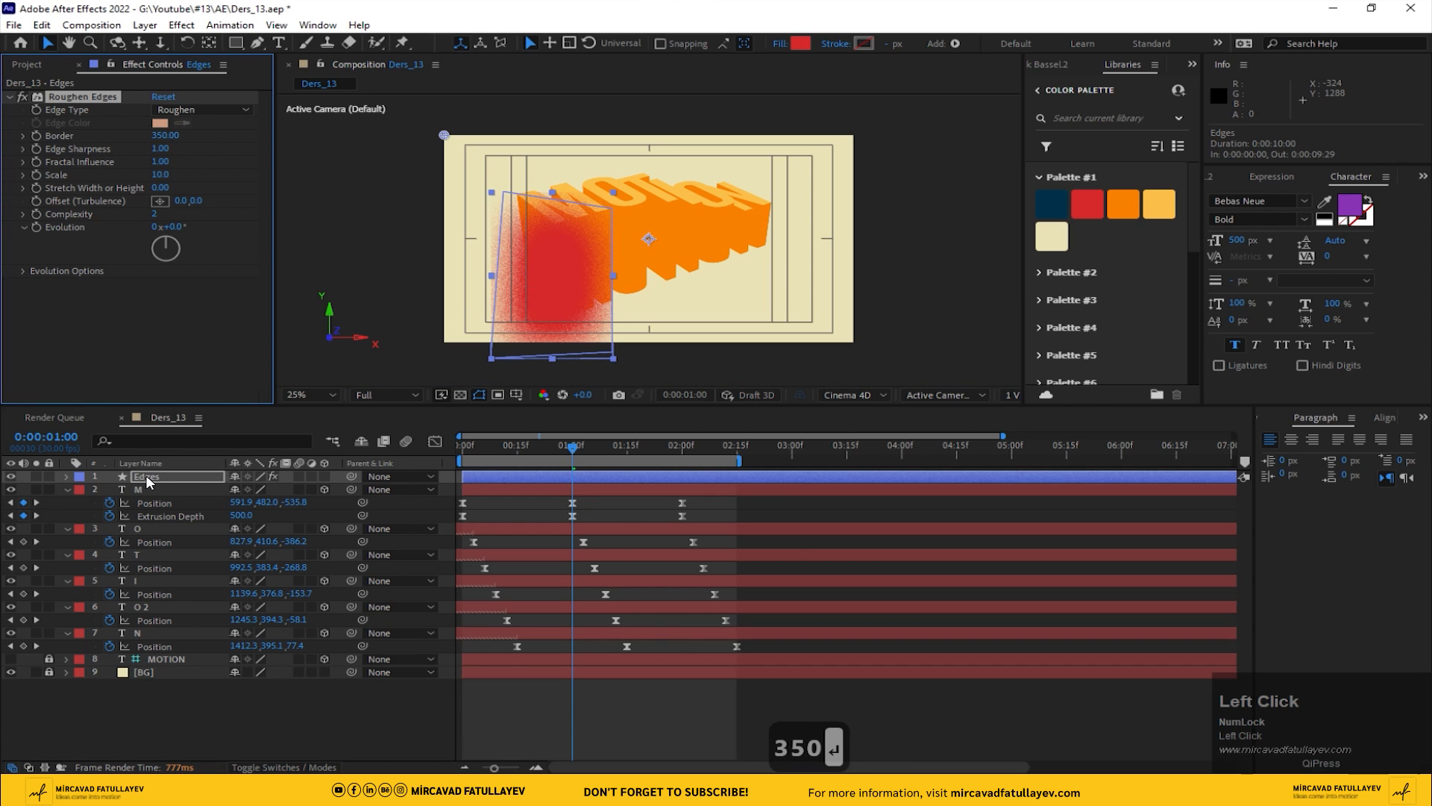
{"action": "left_click_drag", "start_coordinate": [555, 272], "coordinate": [580, 270]}
{"action": "key", "text": "ctrl+space"}
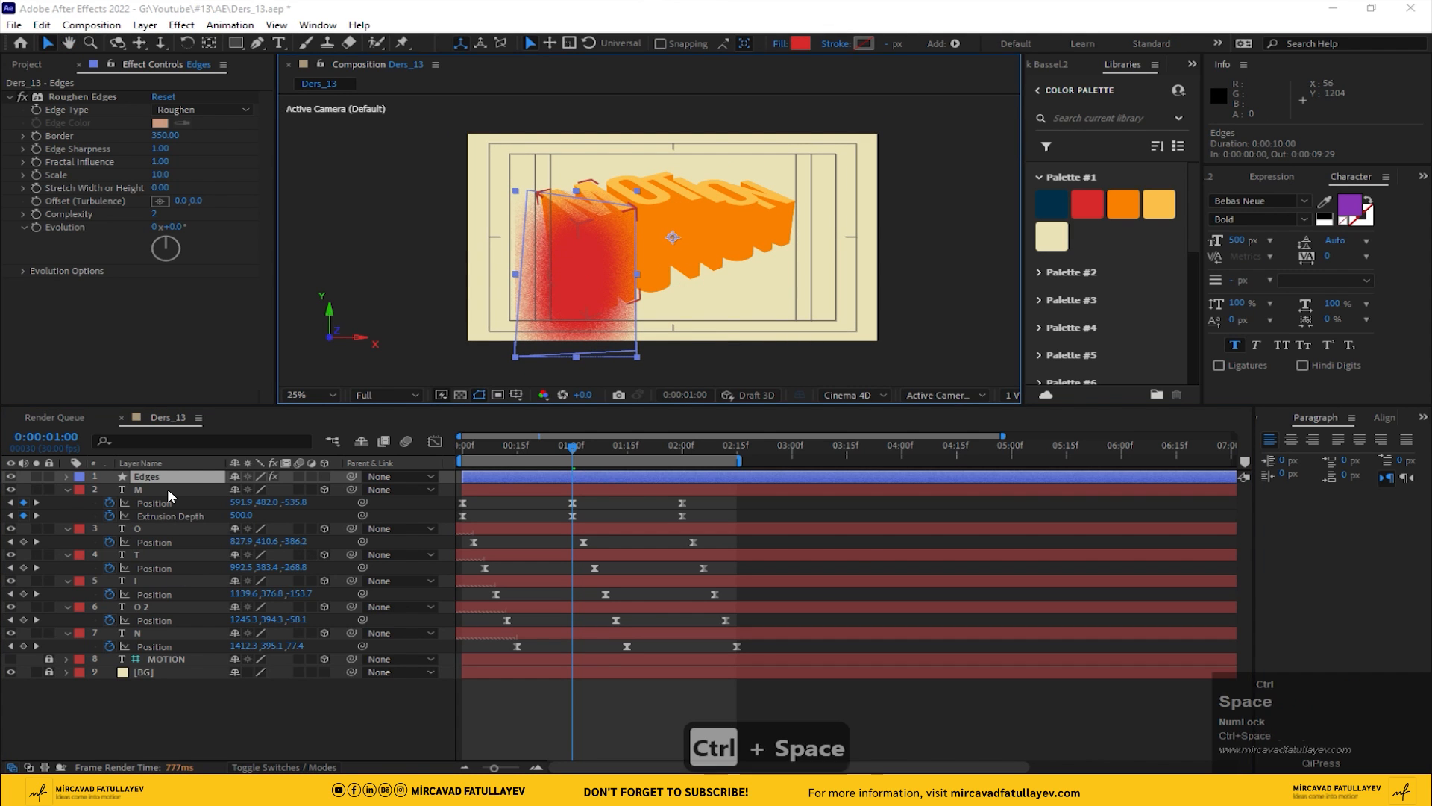
{"action": "type", "text": "set"}
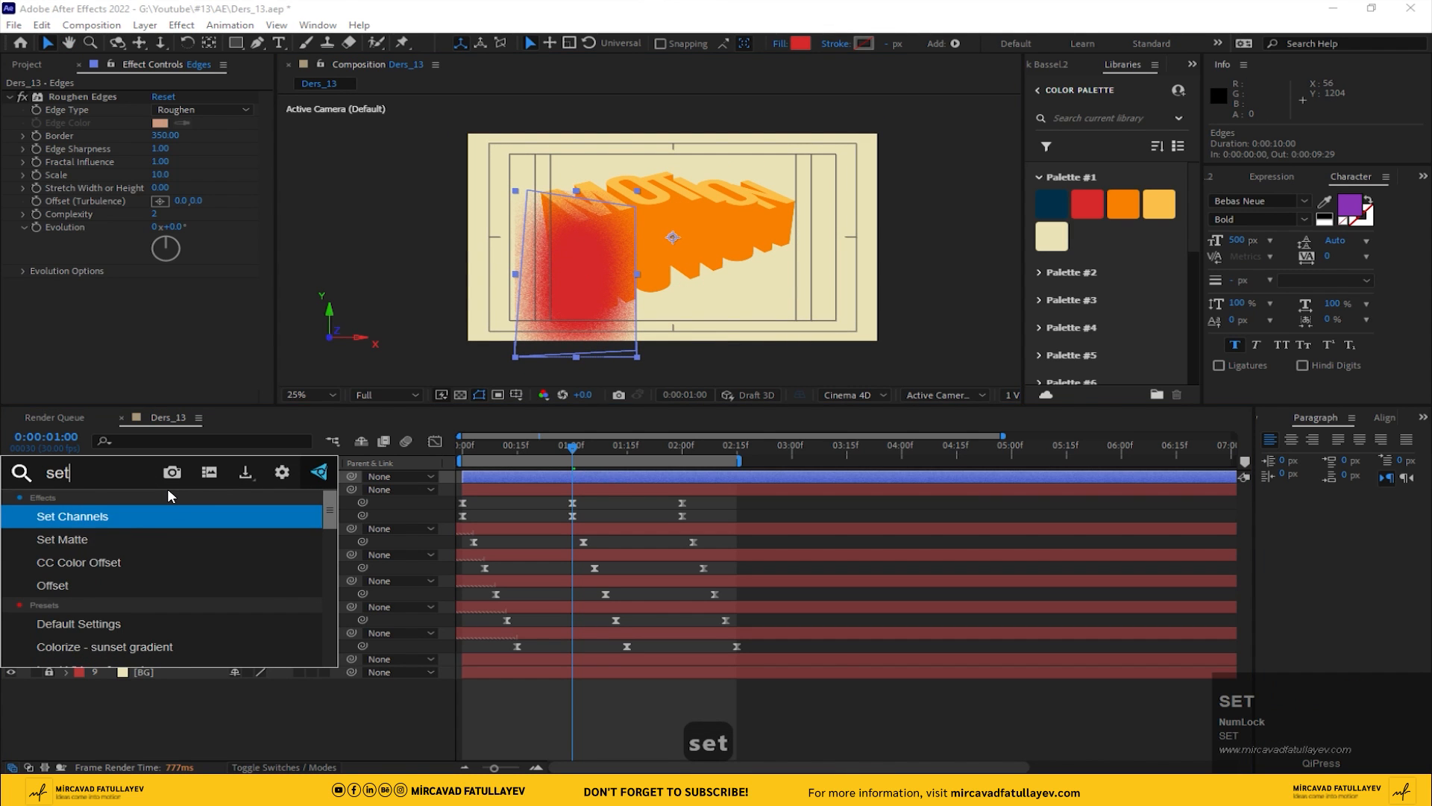
{"action": "left_click", "coordinate": [105, 539]}
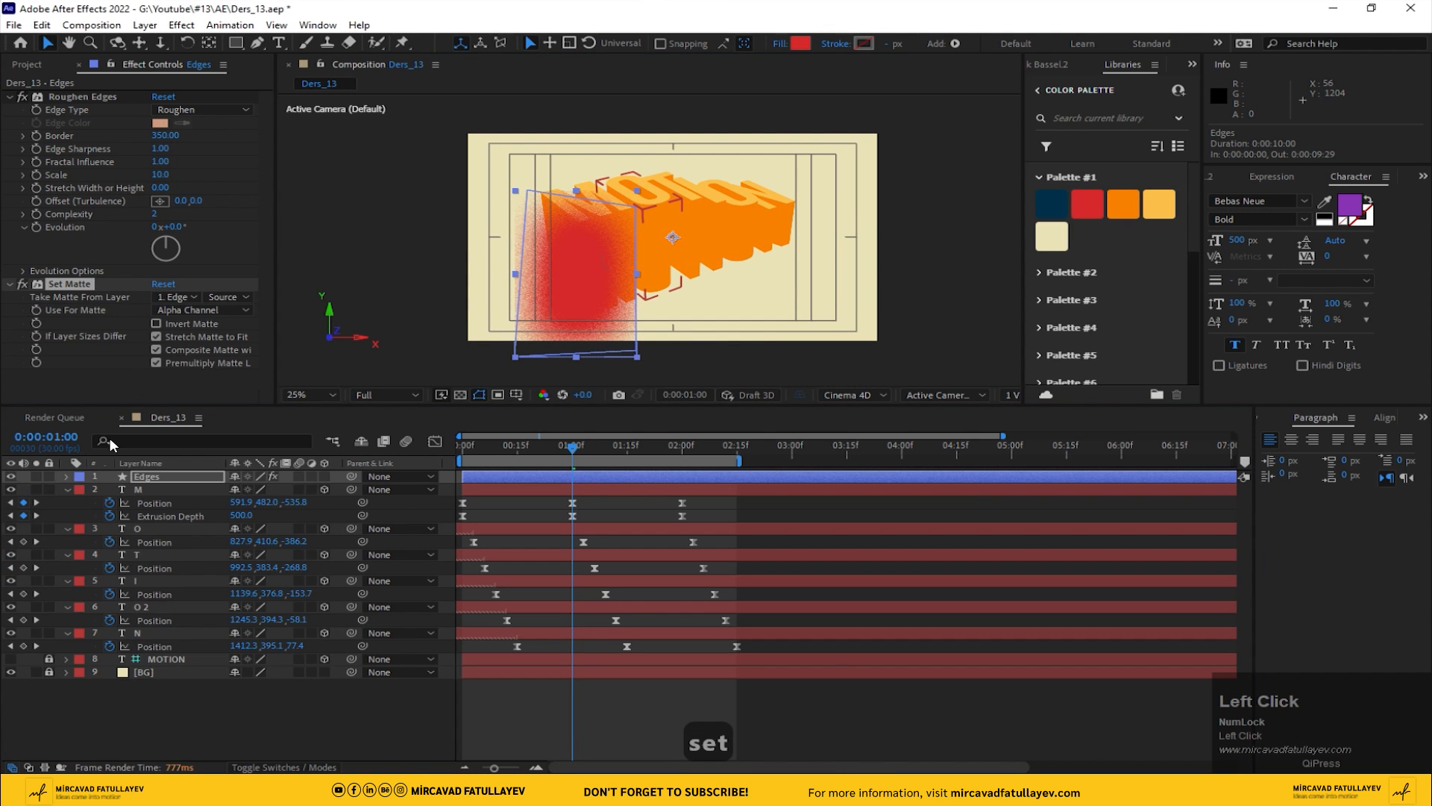
{"action": "left_click", "coordinate": [173, 298]}
{"action": "left_click", "coordinate": [191, 352]}
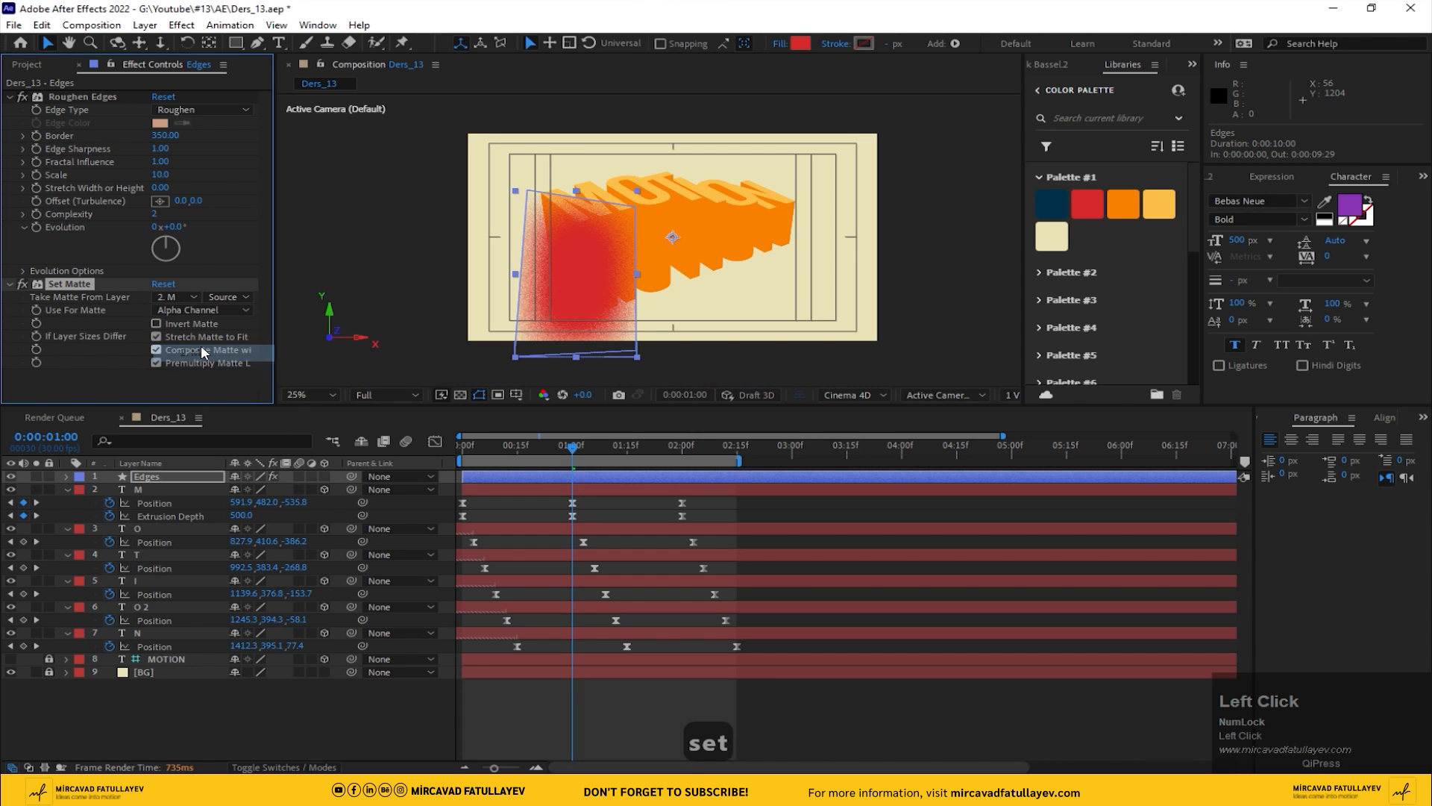
- Set the Edges layer's blending mode to Soft Light and parent the layer to M
{"action": "scroll", "coordinate": [606, 273], "scroll_direction": "up", "scroll_amount": 2}
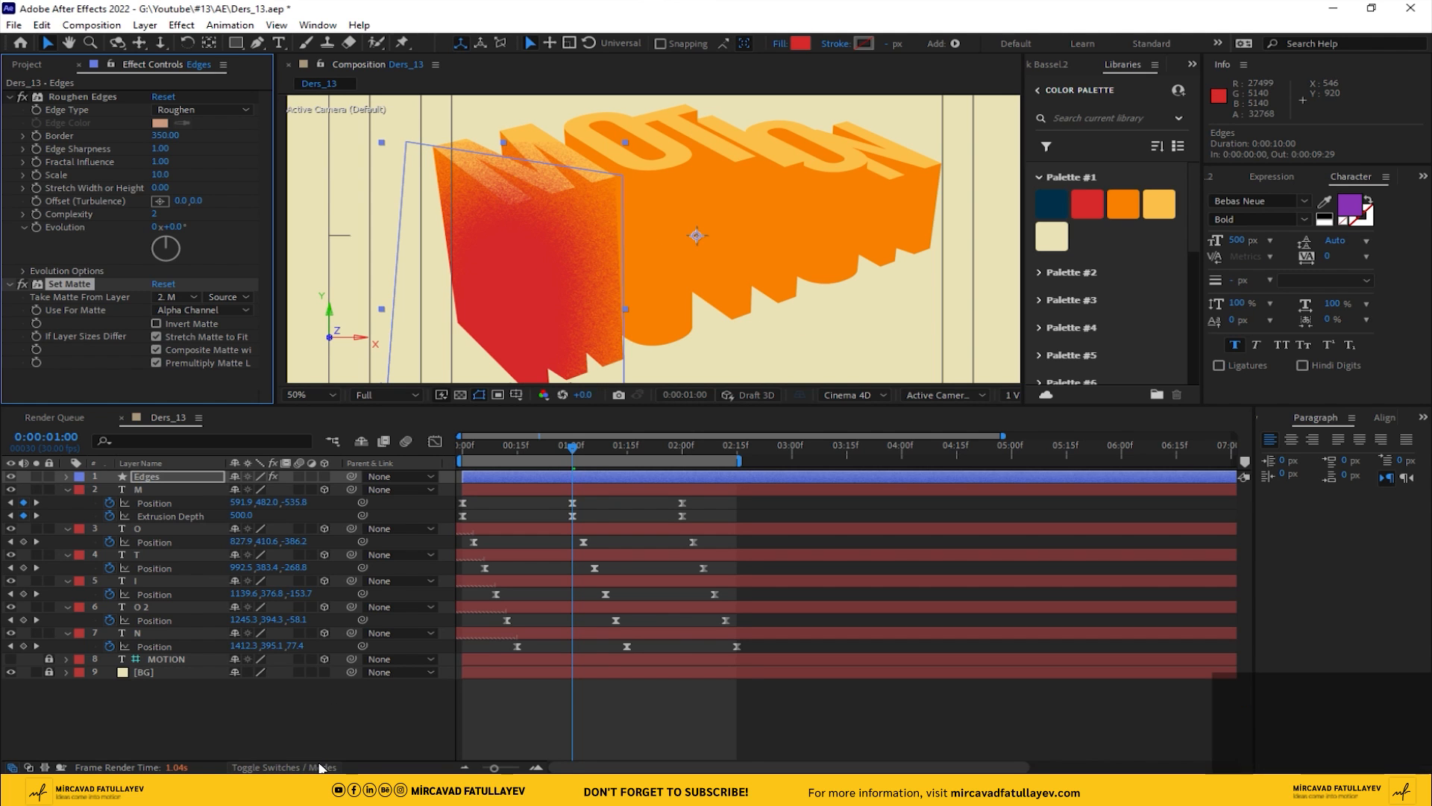
{"action": "left_click", "coordinate": [283, 767]}
{"action": "left_click", "coordinate": [270, 481]}
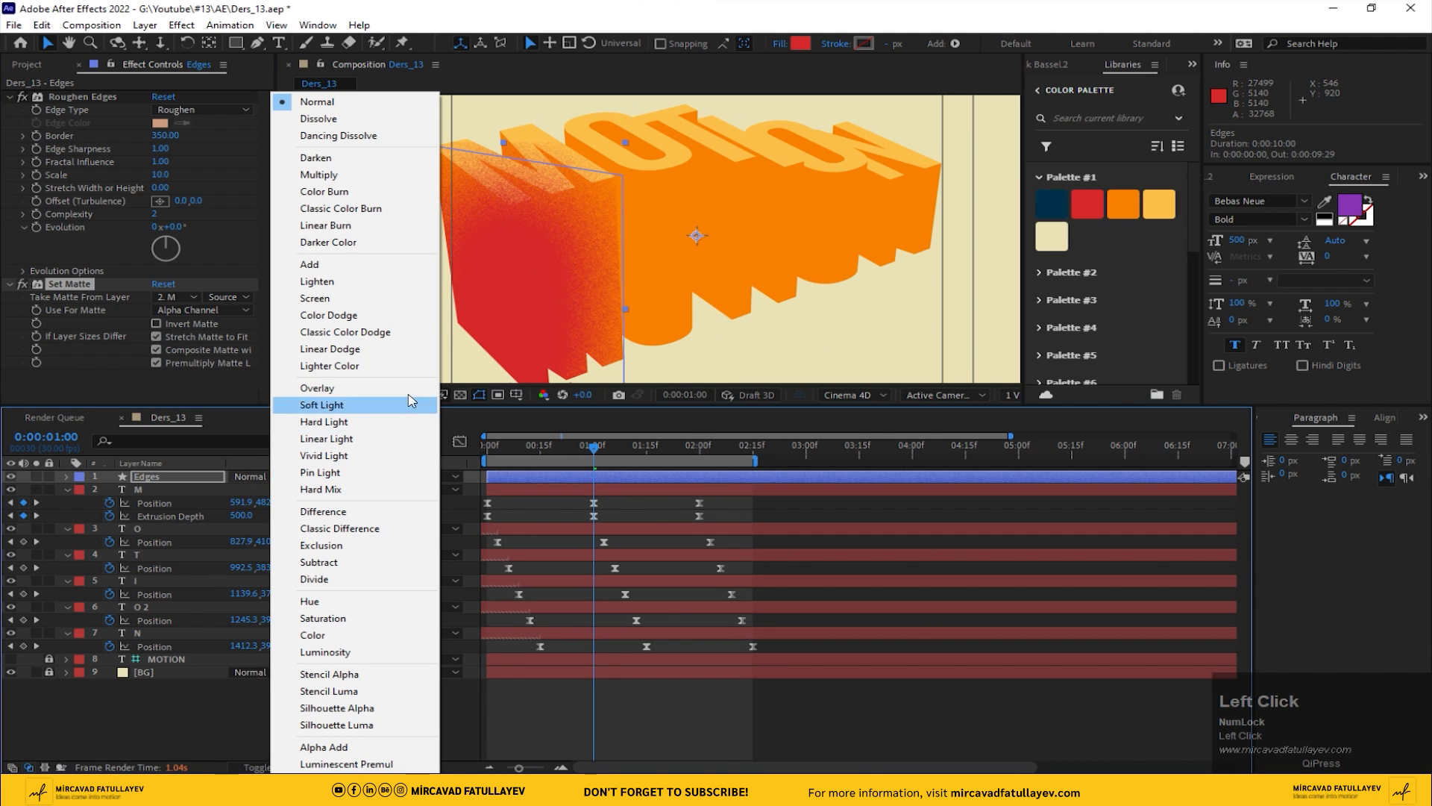
{"action": "left_click", "coordinate": [355, 405]}
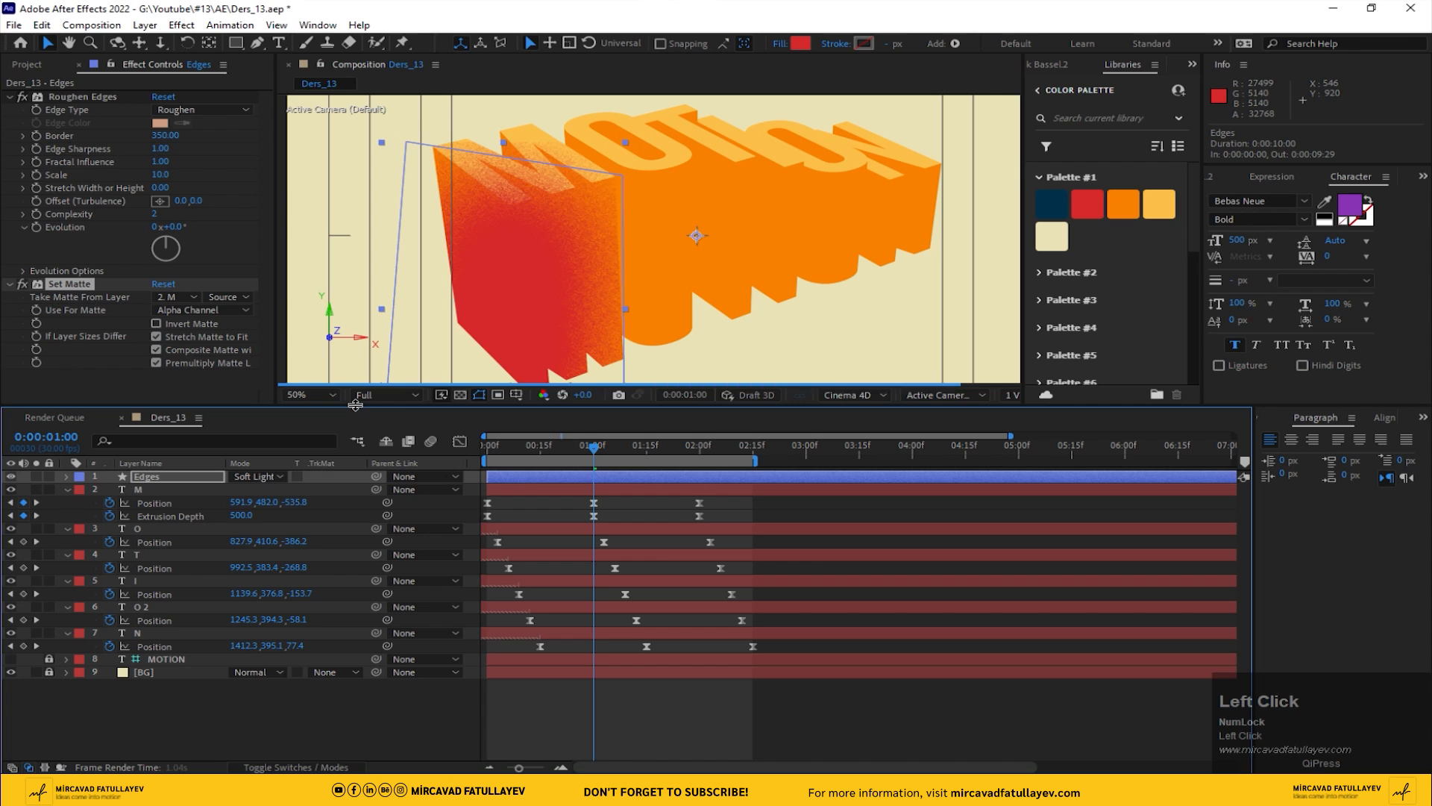
{"action": "scroll", "coordinate": [597, 283], "scroll_direction": "down", "scroll_amount": 2}
{"action": "middle_click", "coordinate": [593, 276]}
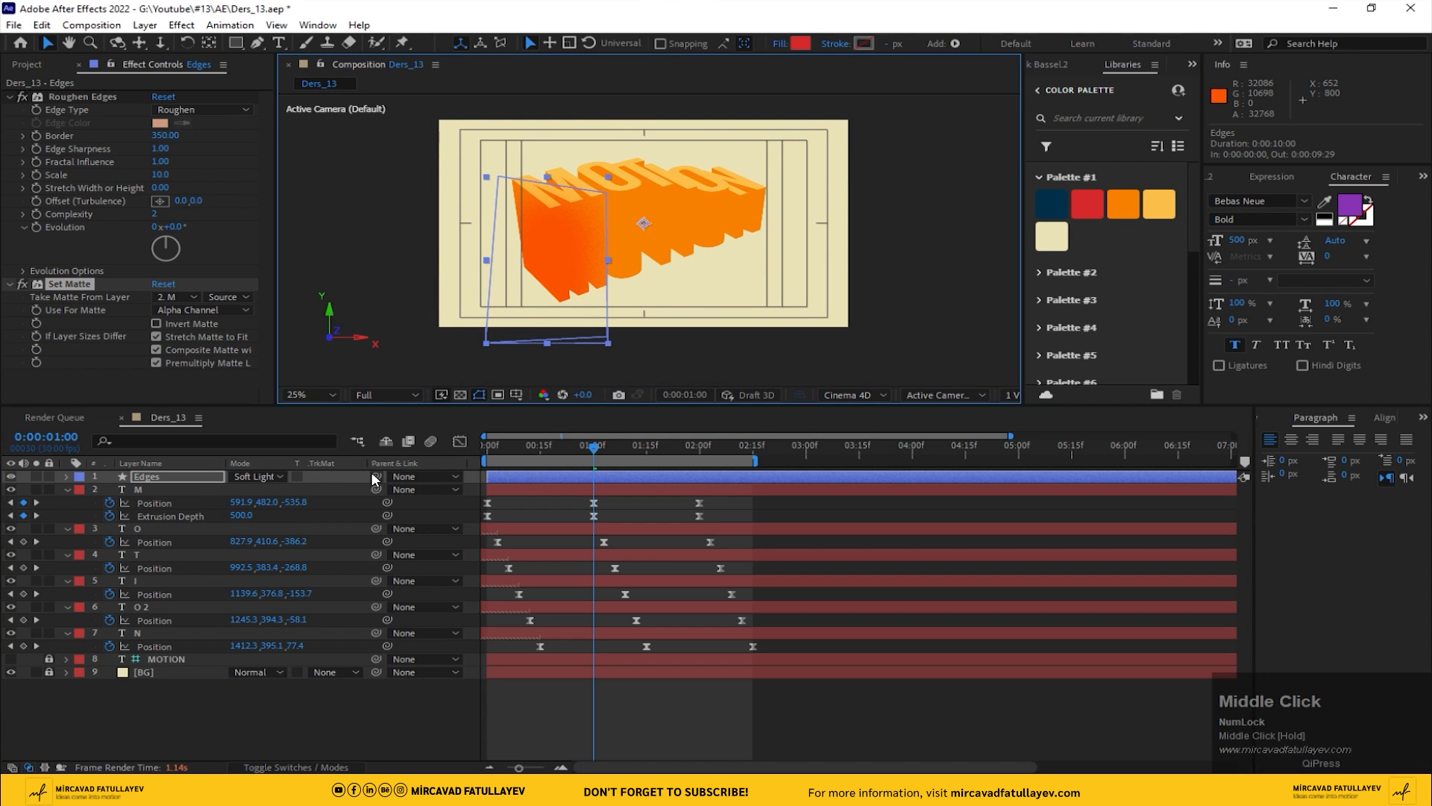
{"action": "left_click_drag", "start_coordinate": [376, 477], "coordinate": [159, 488]}
{"action": "left_click_drag", "start_coordinate": [492, 445], "coordinate": [628, 450]}
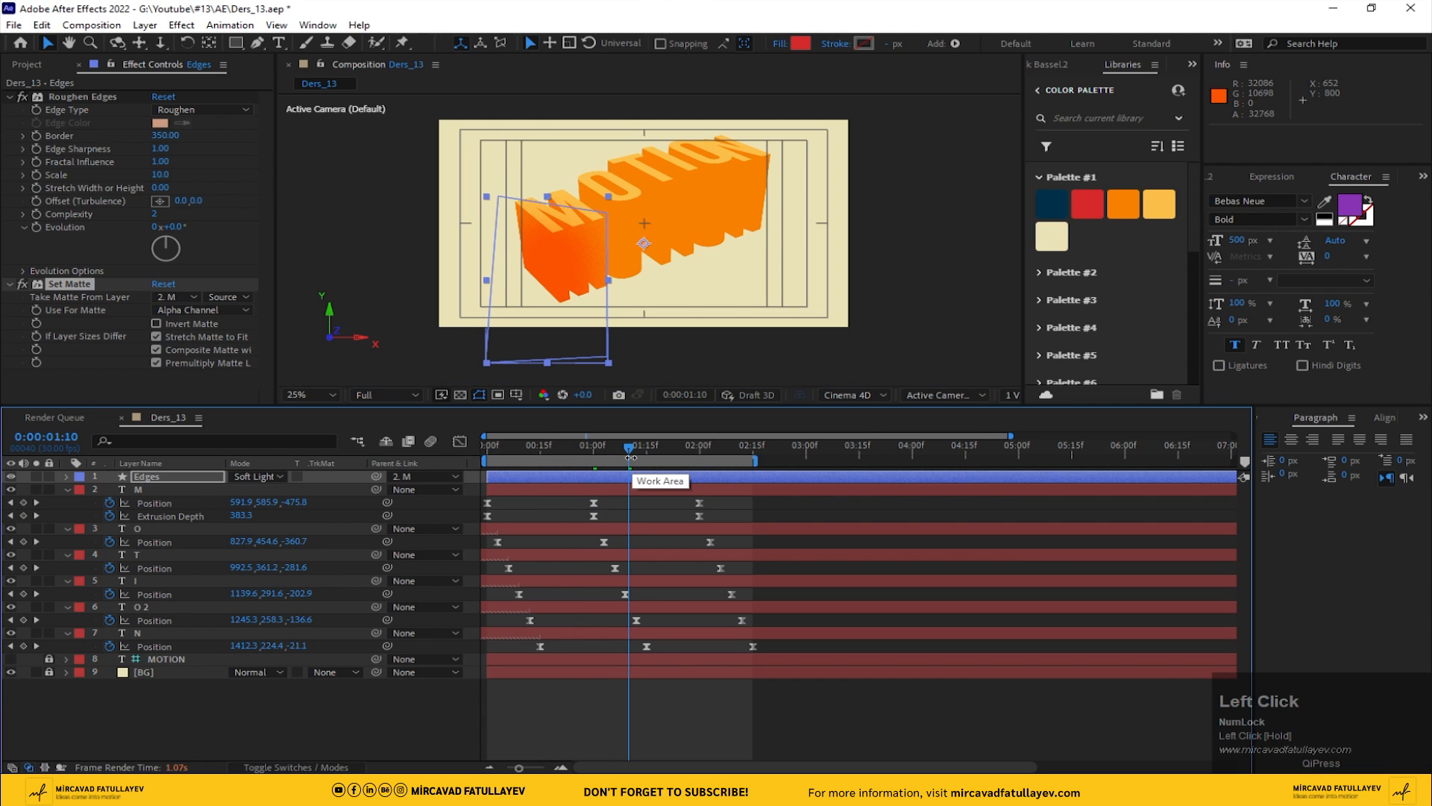
- Duplicate Edges beneath the M layer and, at 0:00:01:03, move the copy over the first O's extruded side
{"action": "left_click", "coordinate": [182, 477]}
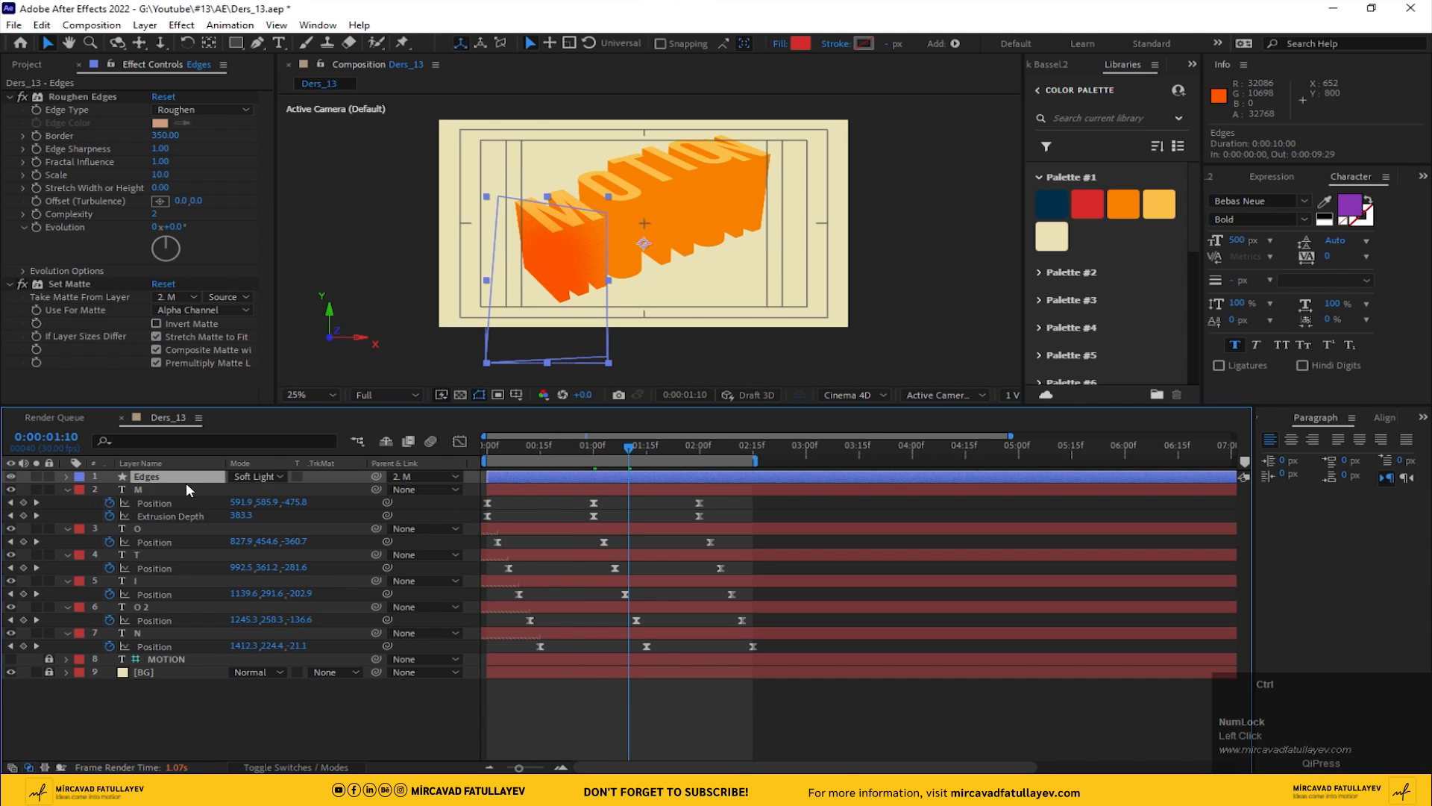
{"action": "key", "text": "ctrl+d"}
{"action": "left_click_drag", "start_coordinate": [172, 522], "coordinate": [173, 522]}
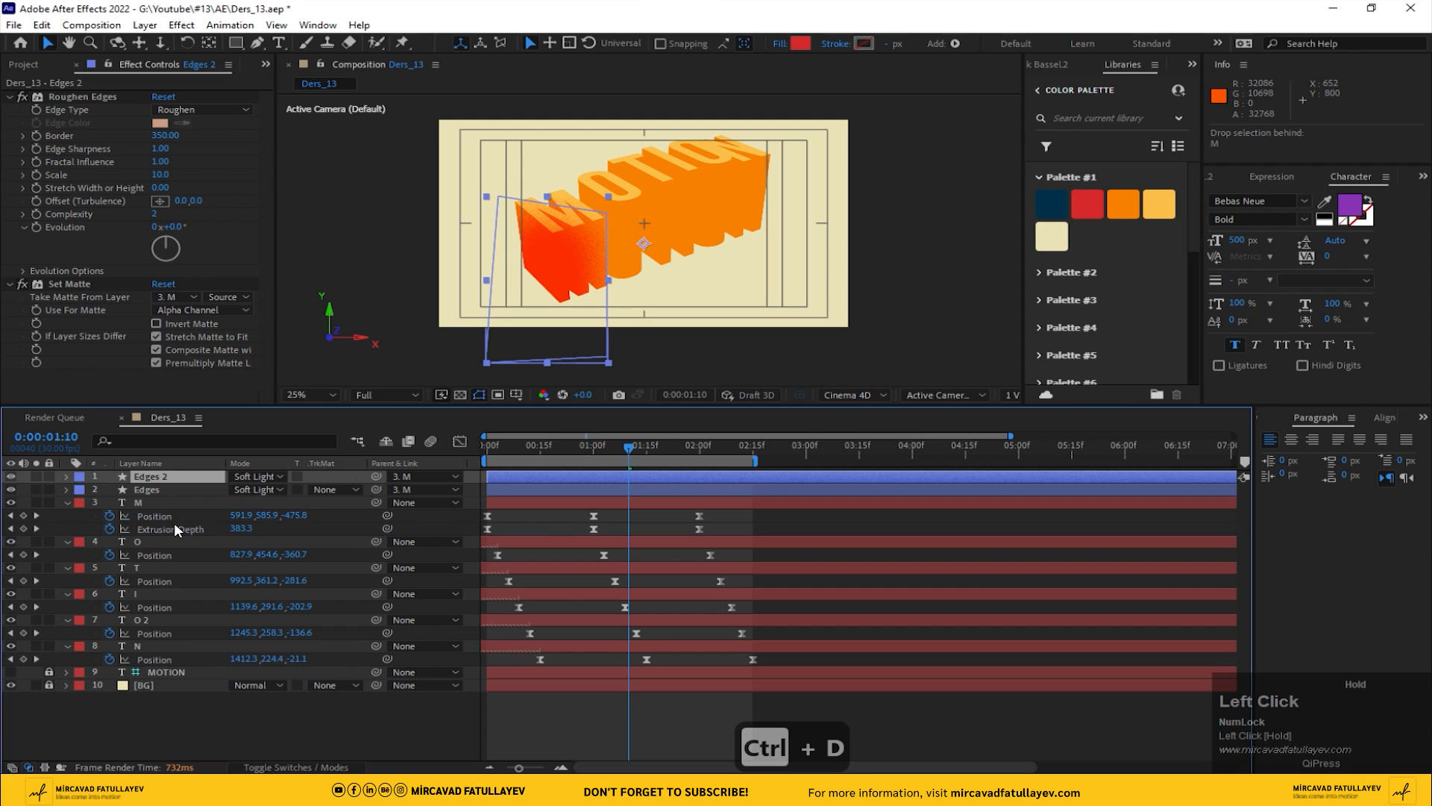
{"action": "left_click", "coordinate": [602, 456]}
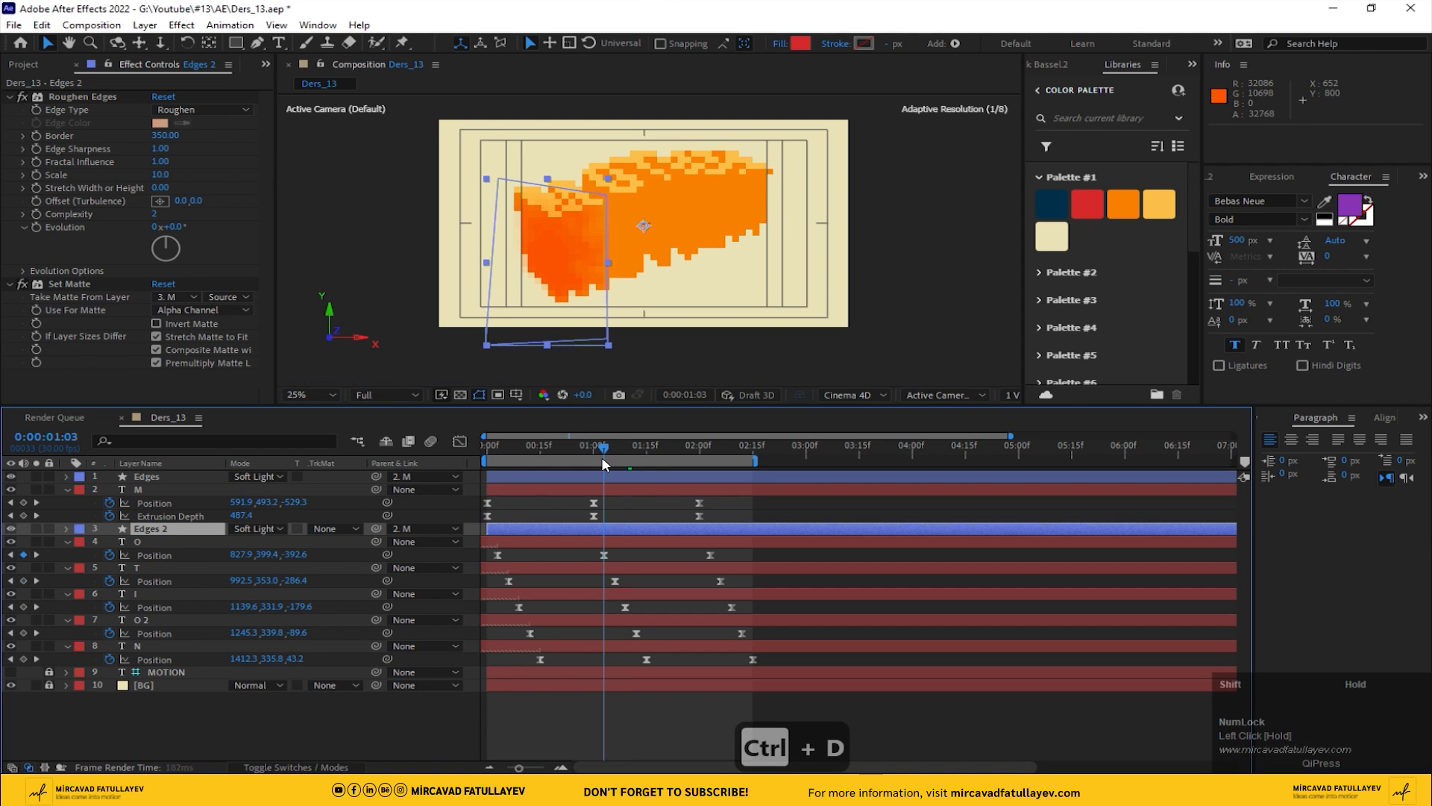
{"action": "key", "text": "v"}
{"action": "left_click_drag", "start_coordinate": [565, 261], "coordinate": [601, 249]}
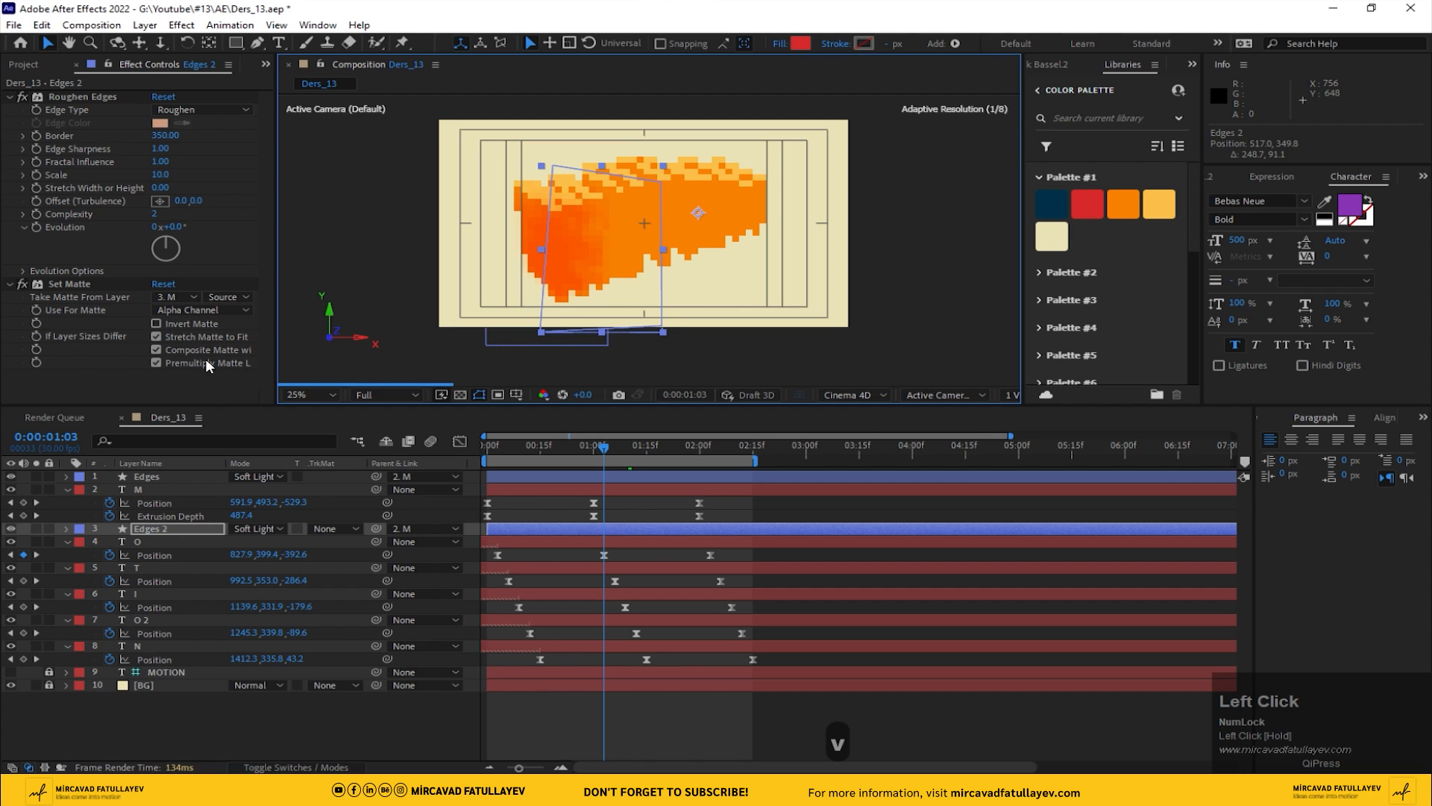
- Make the first O layer both the Set Matte source and the parent of Edges 2, aligning the shape with the letter's side
{"action": "left_click", "coordinate": [179, 299]}
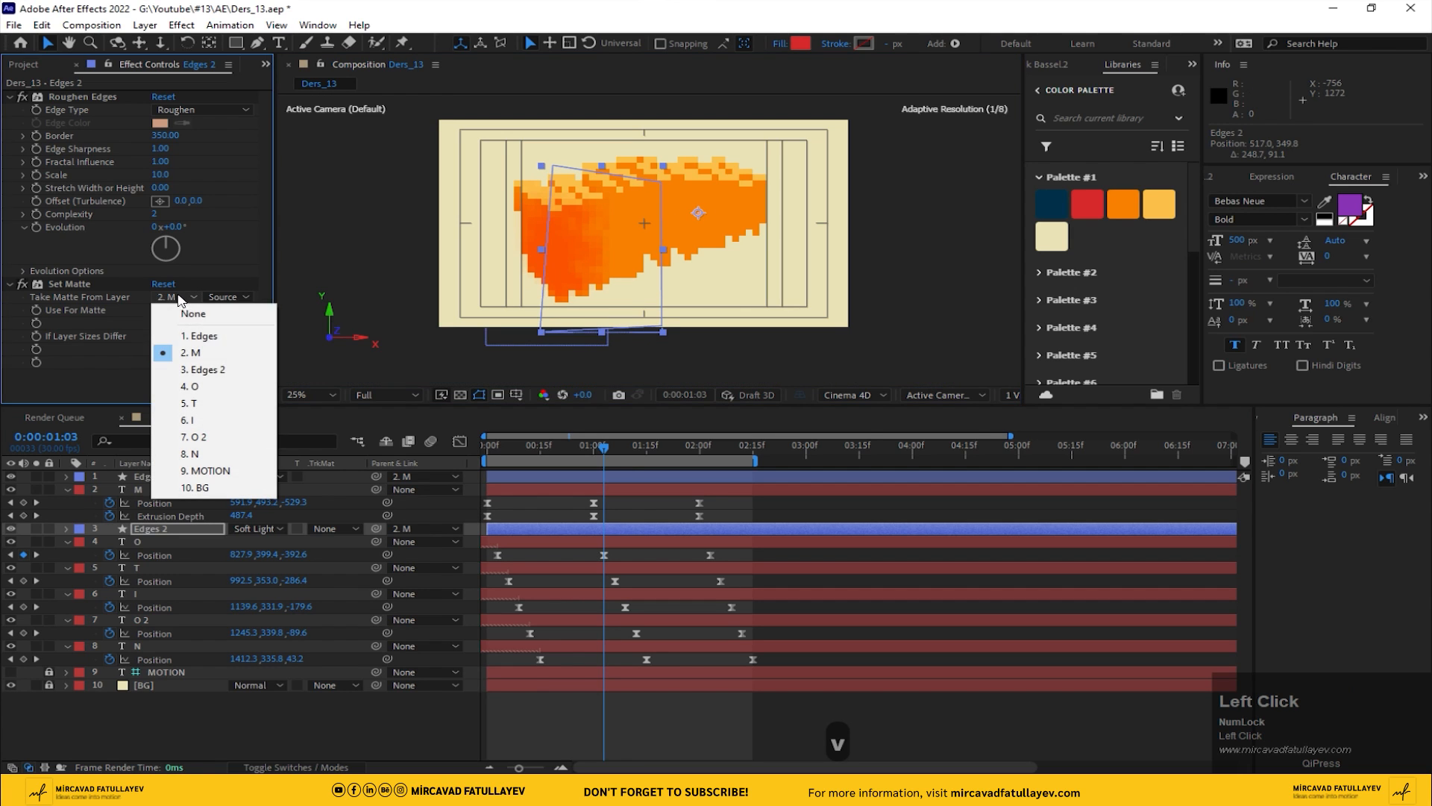
{"action": "left_click", "coordinate": [221, 393]}
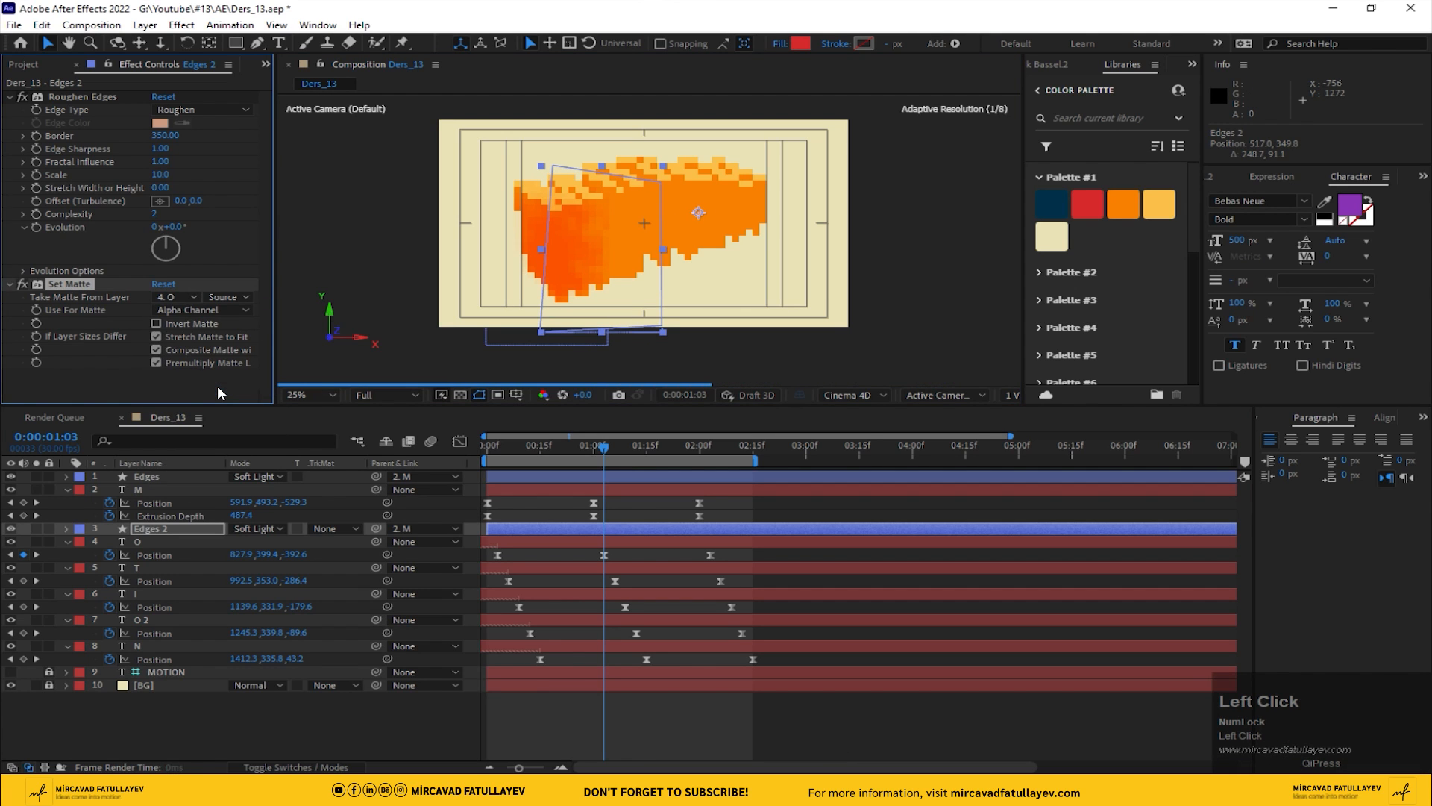
{"action": "scroll", "coordinate": [613, 224], "scroll_direction": "up", "scroll_amount": 2}
{"action": "left_click_drag", "start_coordinate": [614, 225], "coordinate": [587, 279]}
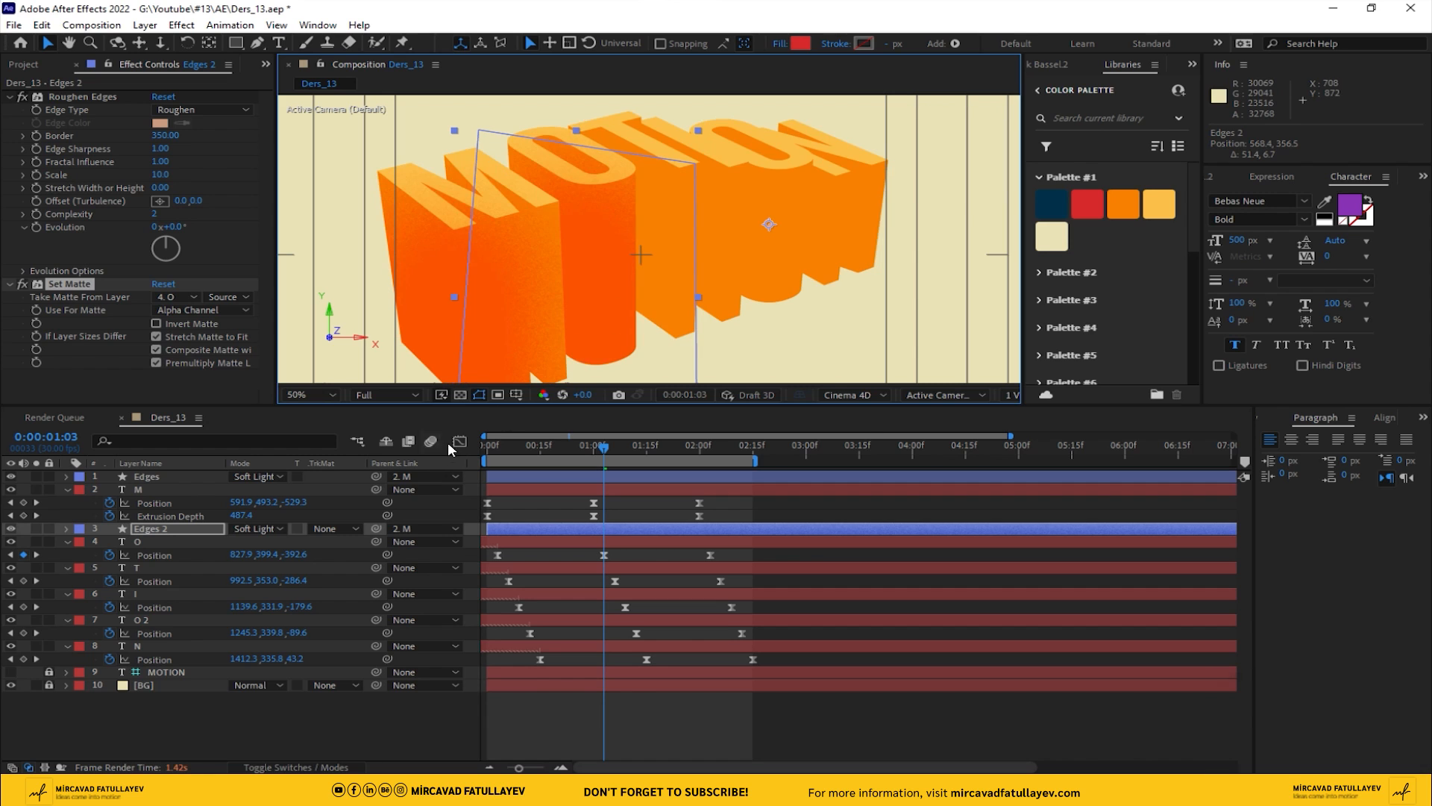
{"action": "left_click_drag", "start_coordinate": [377, 529], "coordinate": [177, 546]}
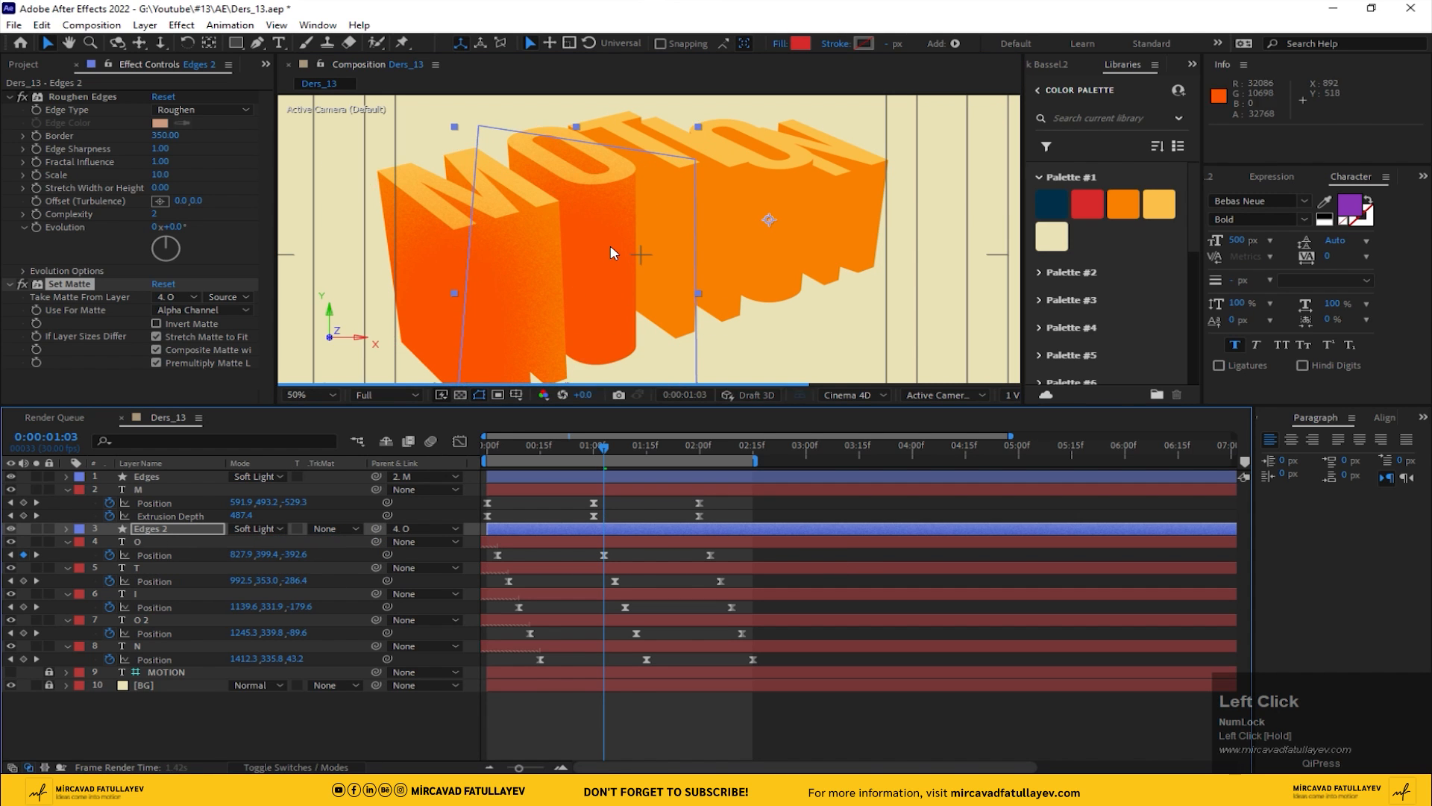
- Duplicate Edges 2 beneath the first O layer and, at 0:00:01:06, move the copy over the T's extruded side
{"action": "scroll", "coordinate": [610, 245], "scroll_direction": "down", "scroll_amount": 2}
{"action": "key", "text": "ctrl+d"}
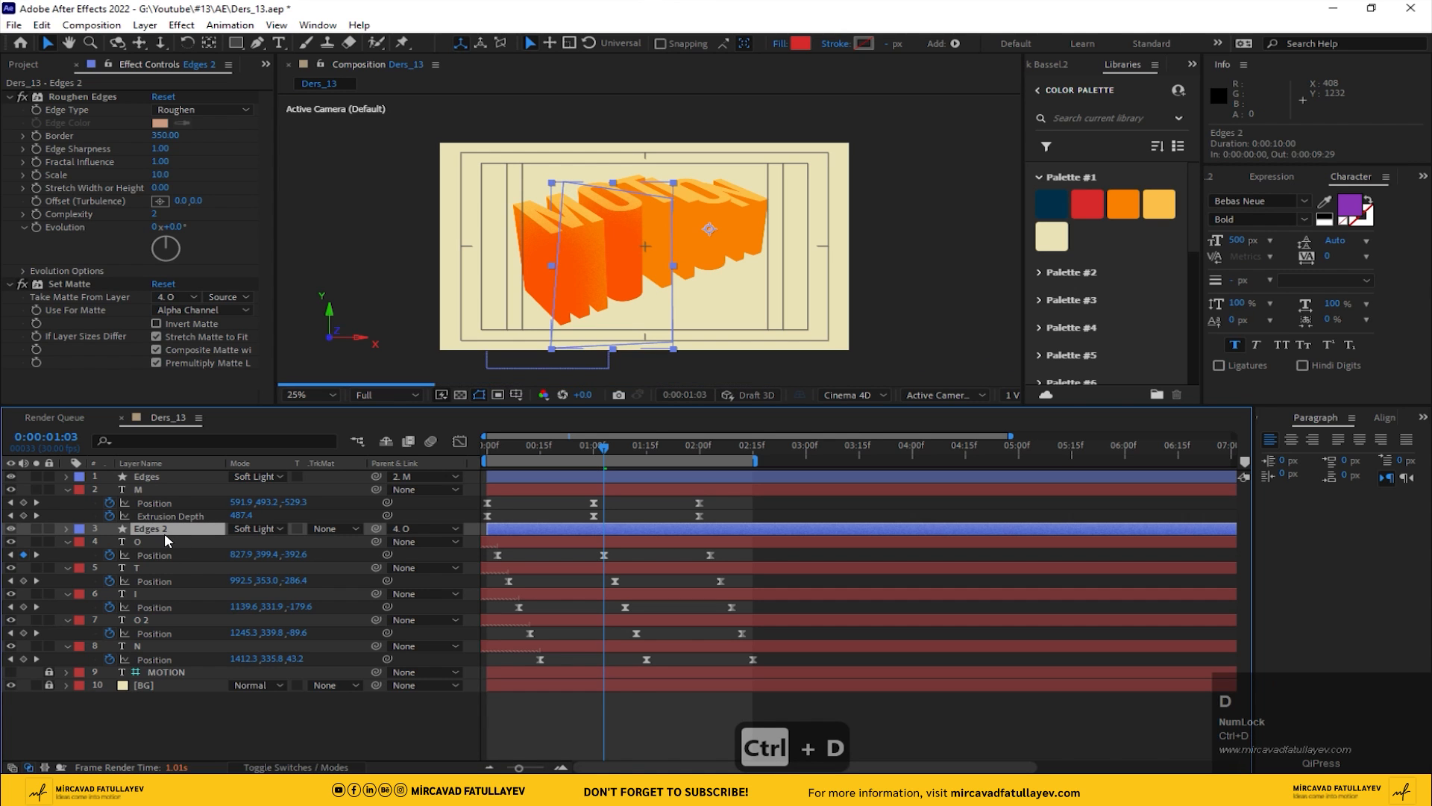
{"action": "left_click_drag", "start_coordinate": [164, 531], "coordinate": [181, 572]}
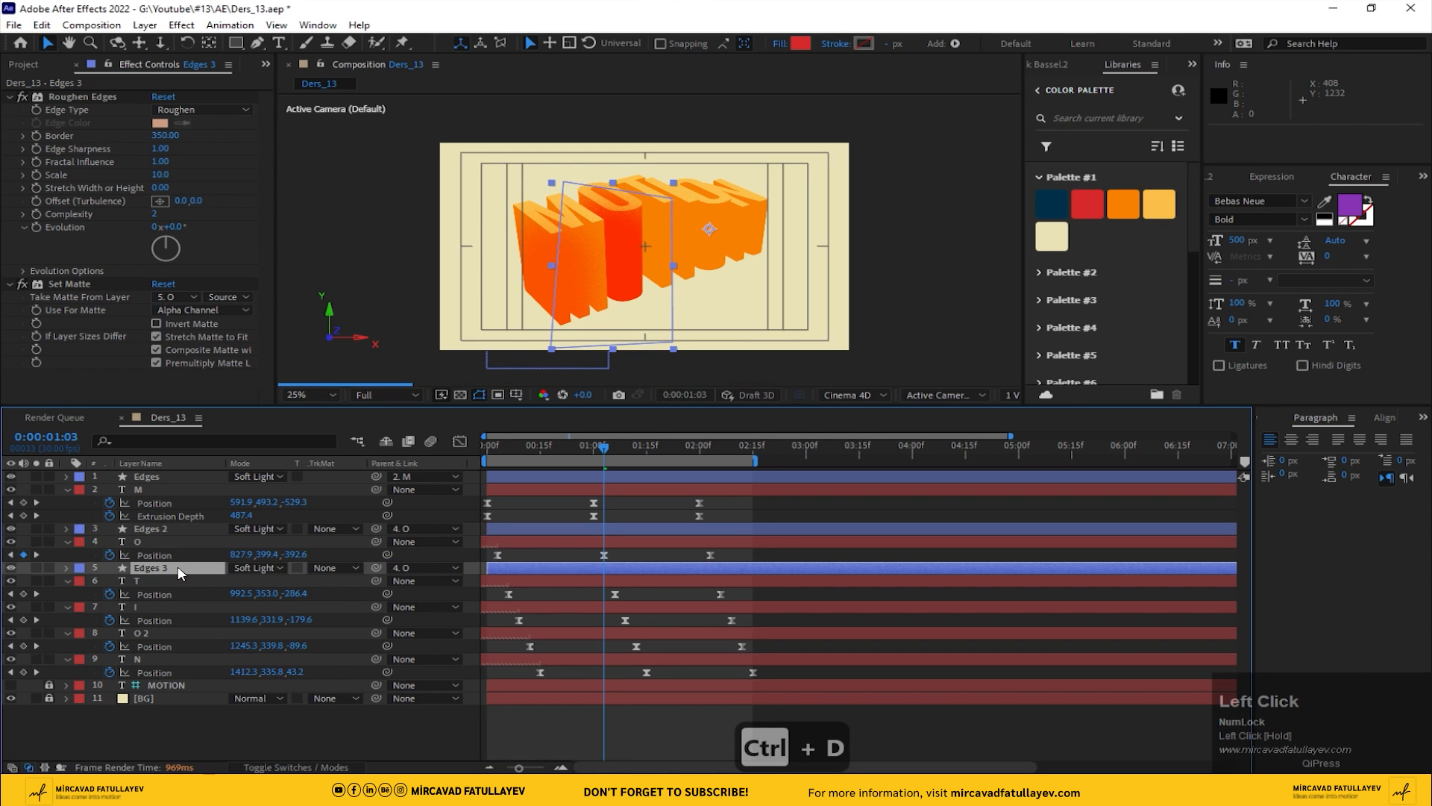
{"action": "left_click_drag", "start_coordinate": [616, 453], "coordinate": [613, 454]}
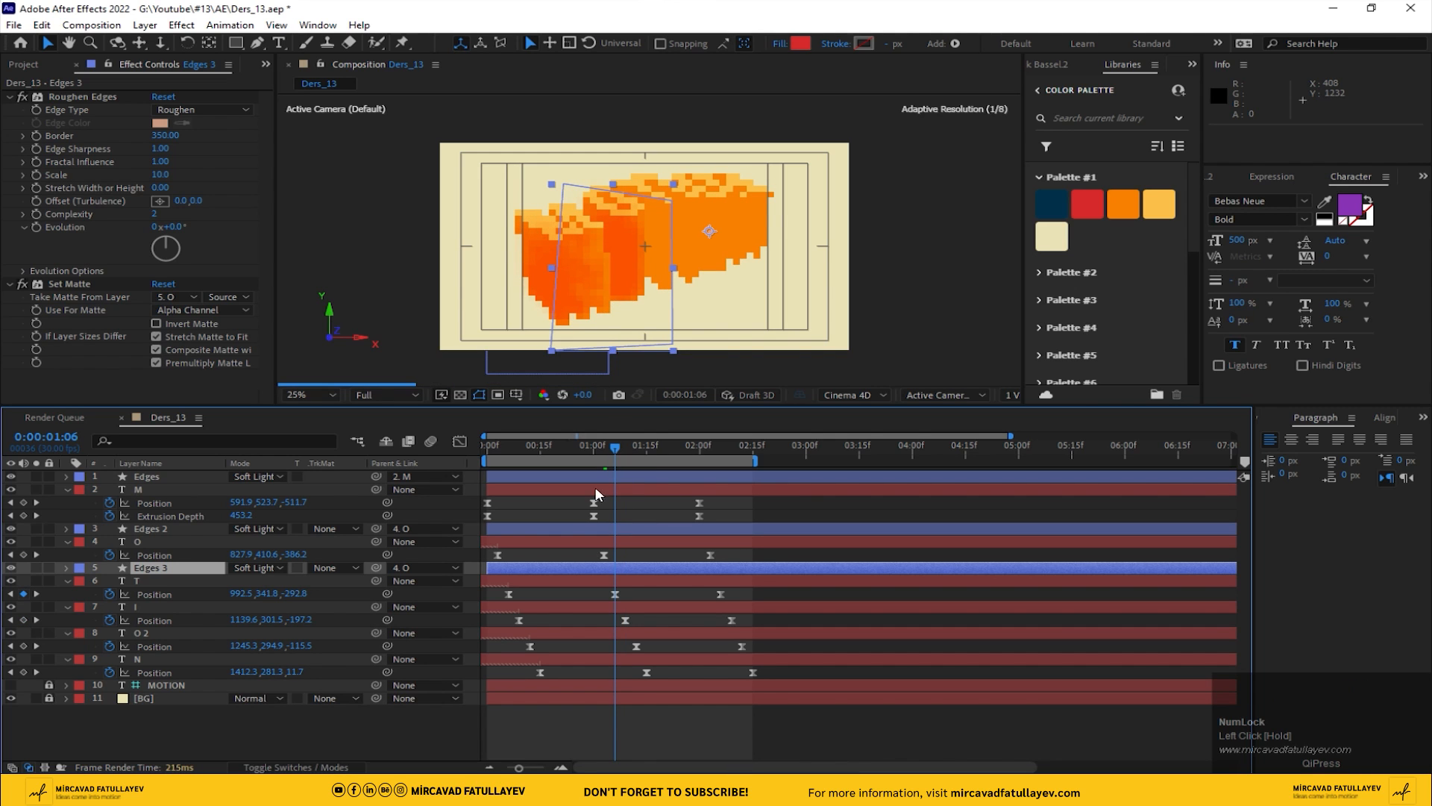
{"action": "left_click_drag", "start_coordinate": [589, 280], "coordinate": [632, 272]}
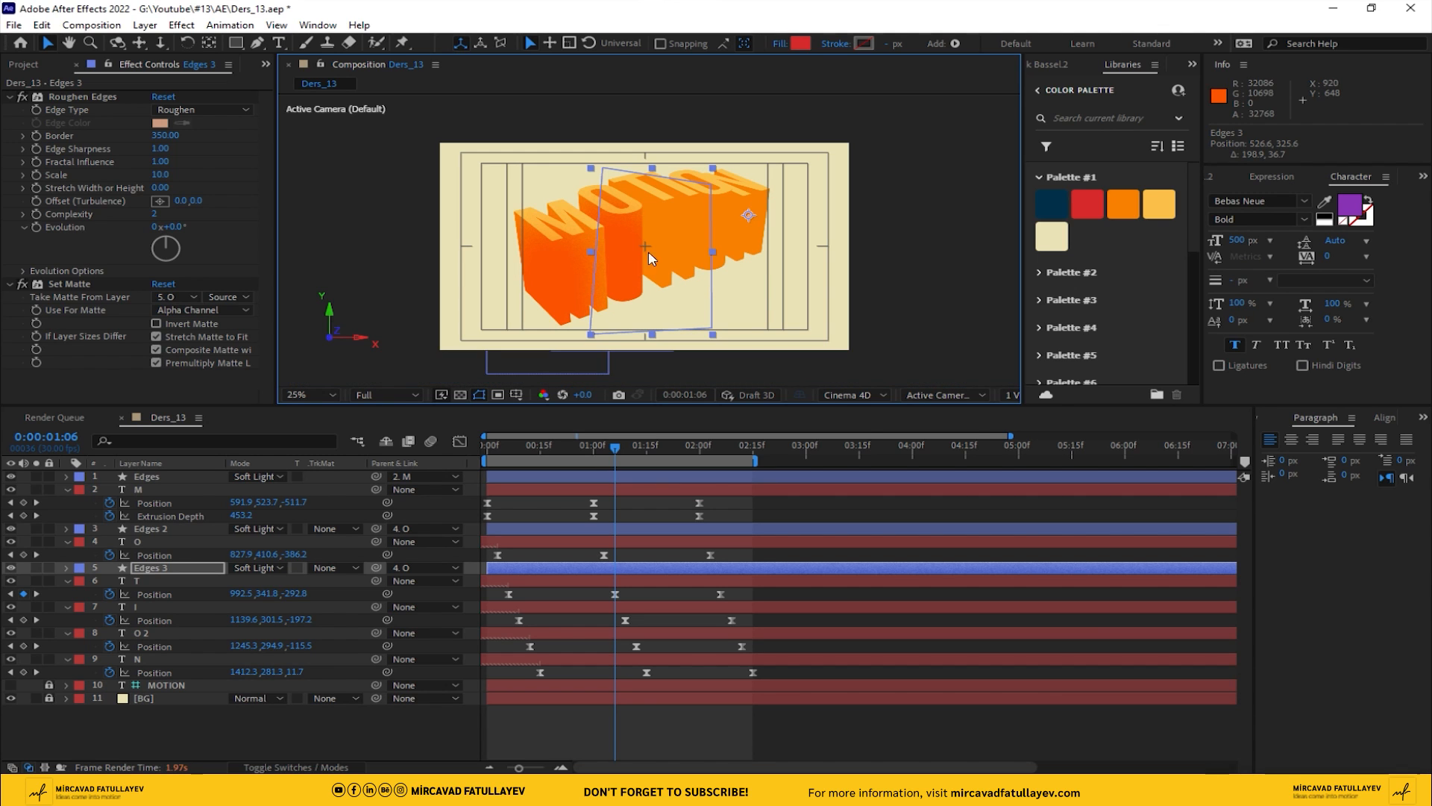
- Set the Set Matte source of Edges 3 to the T layer and parent Edges 3 to T
{"action": "left_click", "coordinate": [172, 297]}
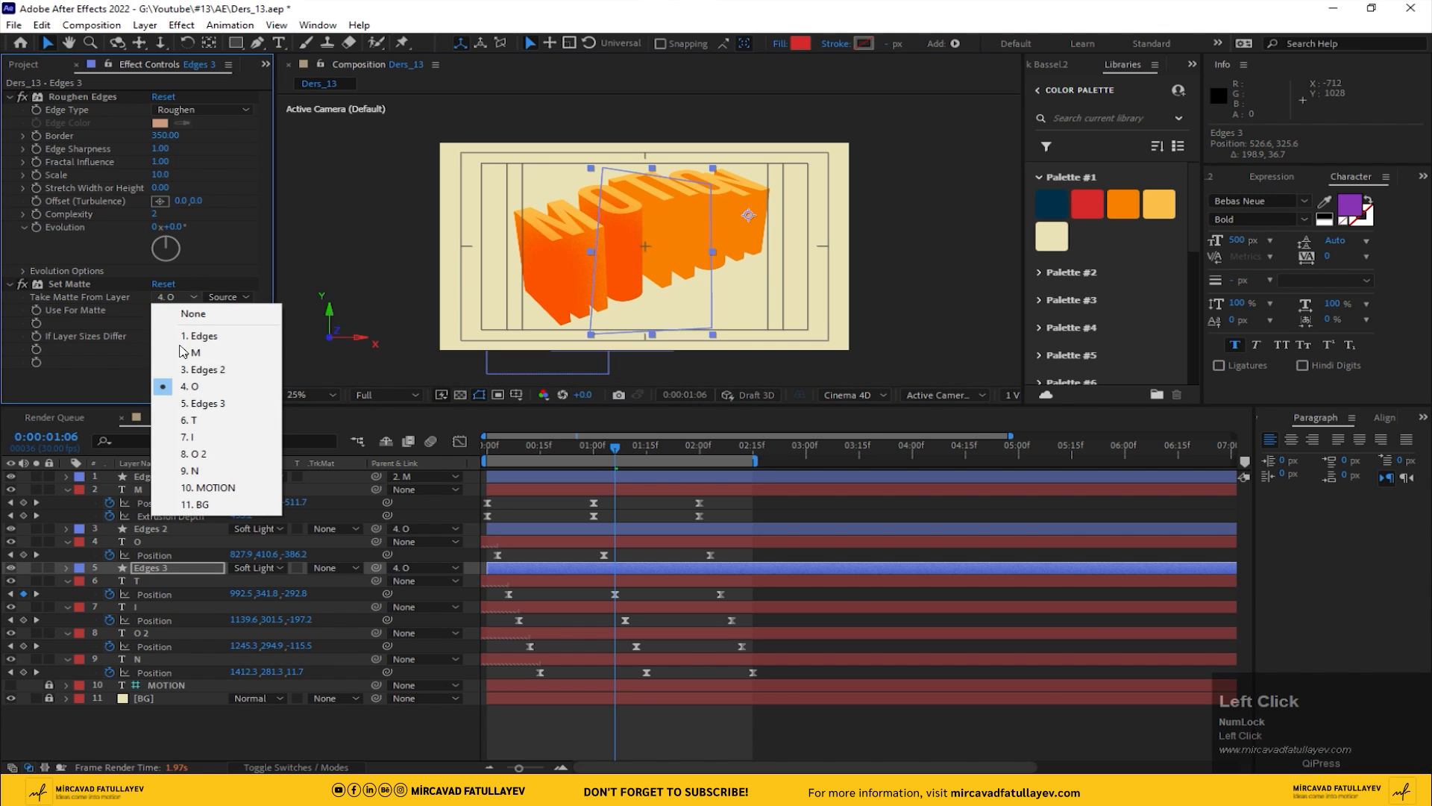
{"action": "left_click", "coordinate": [220, 421]}
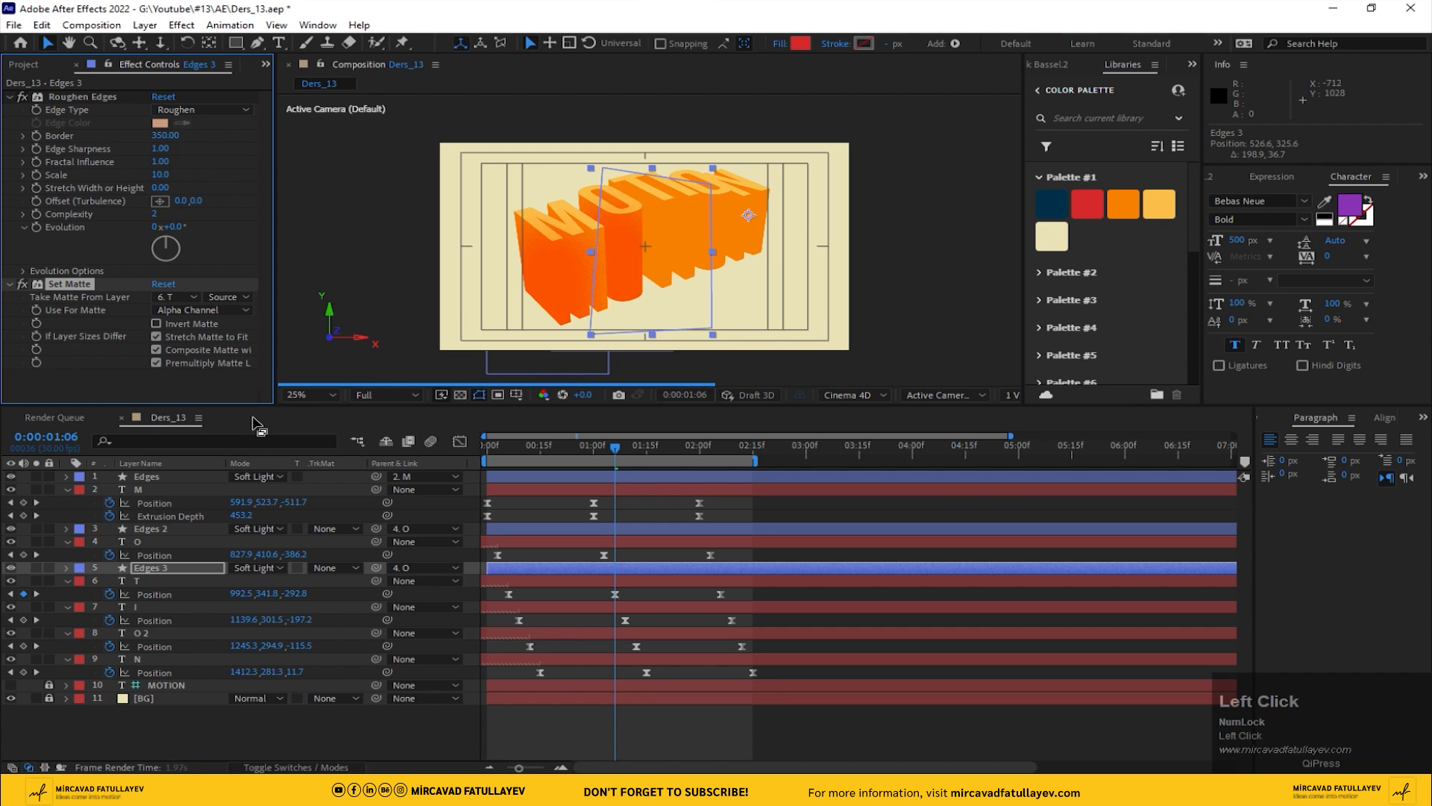
{"action": "left_click_drag", "start_coordinate": [377, 568], "coordinate": [181, 614]}
- Duplicate Edges 3 beneath the T layer and fit the copy over the I's side, using I as its matte source and parent
{"action": "left_click", "coordinate": [172, 567]}
{"action": "key", "text": "ctrl+d"}
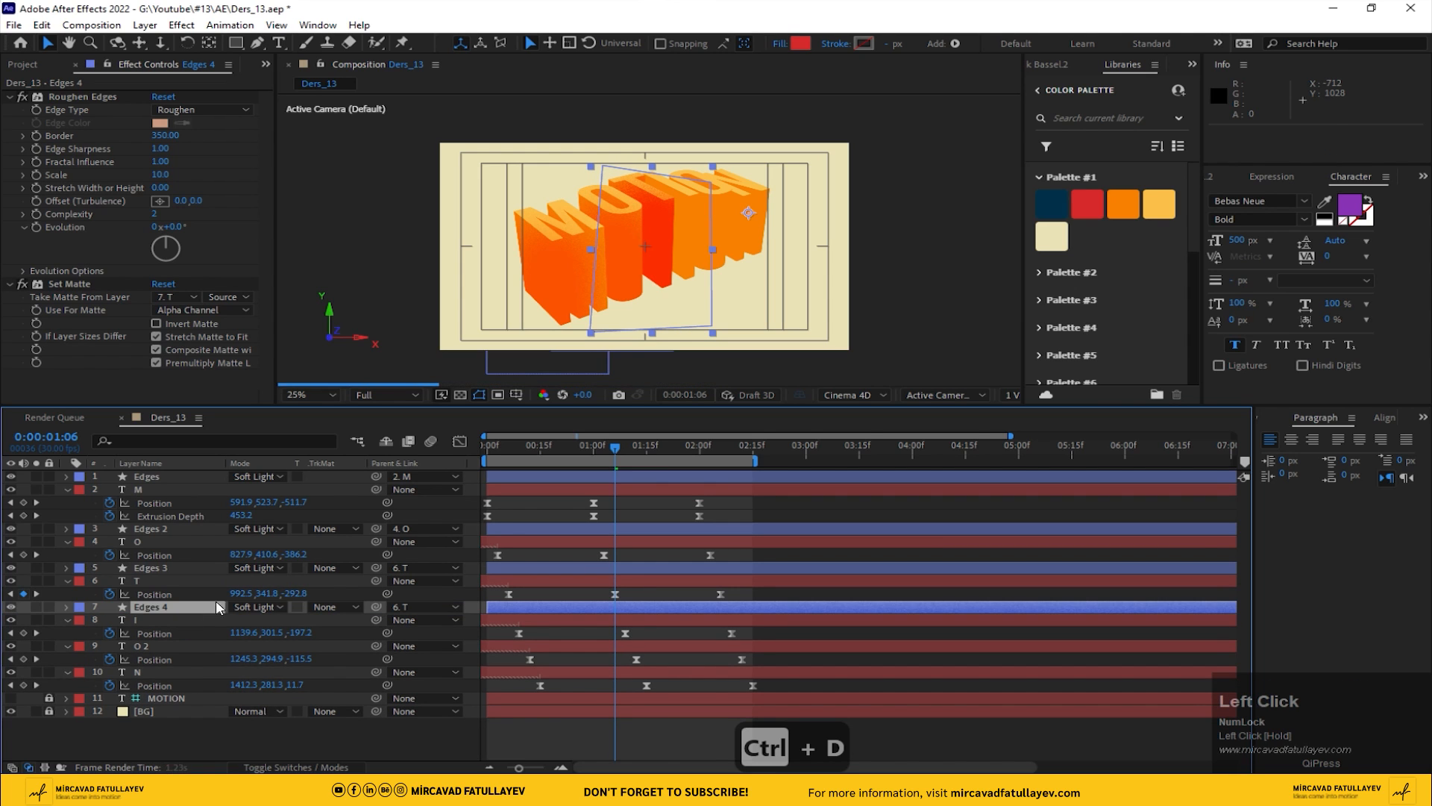
{"action": "left_click", "coordinate": [177, 298]}
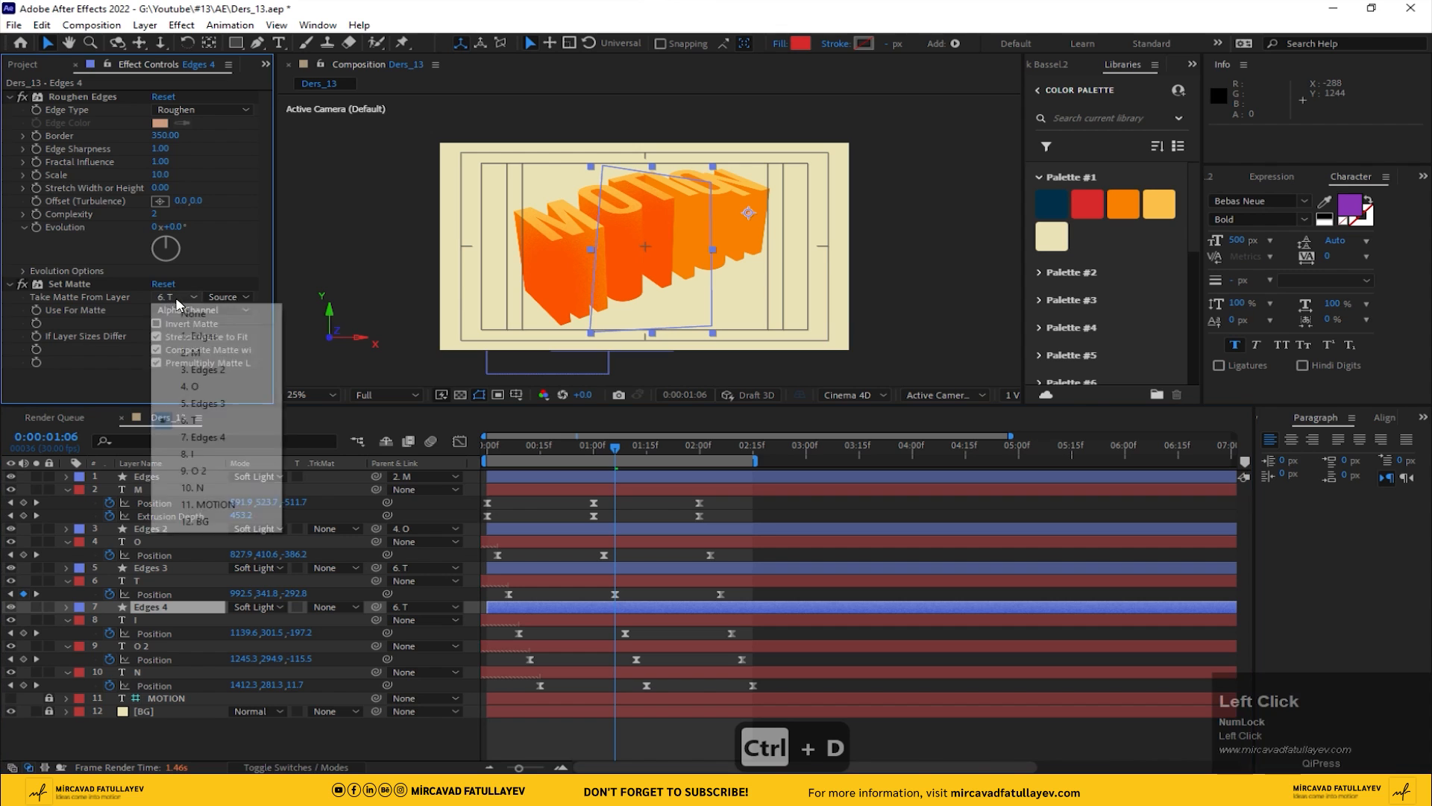
{"action": "left_click", "coordinate": [195, 454]}
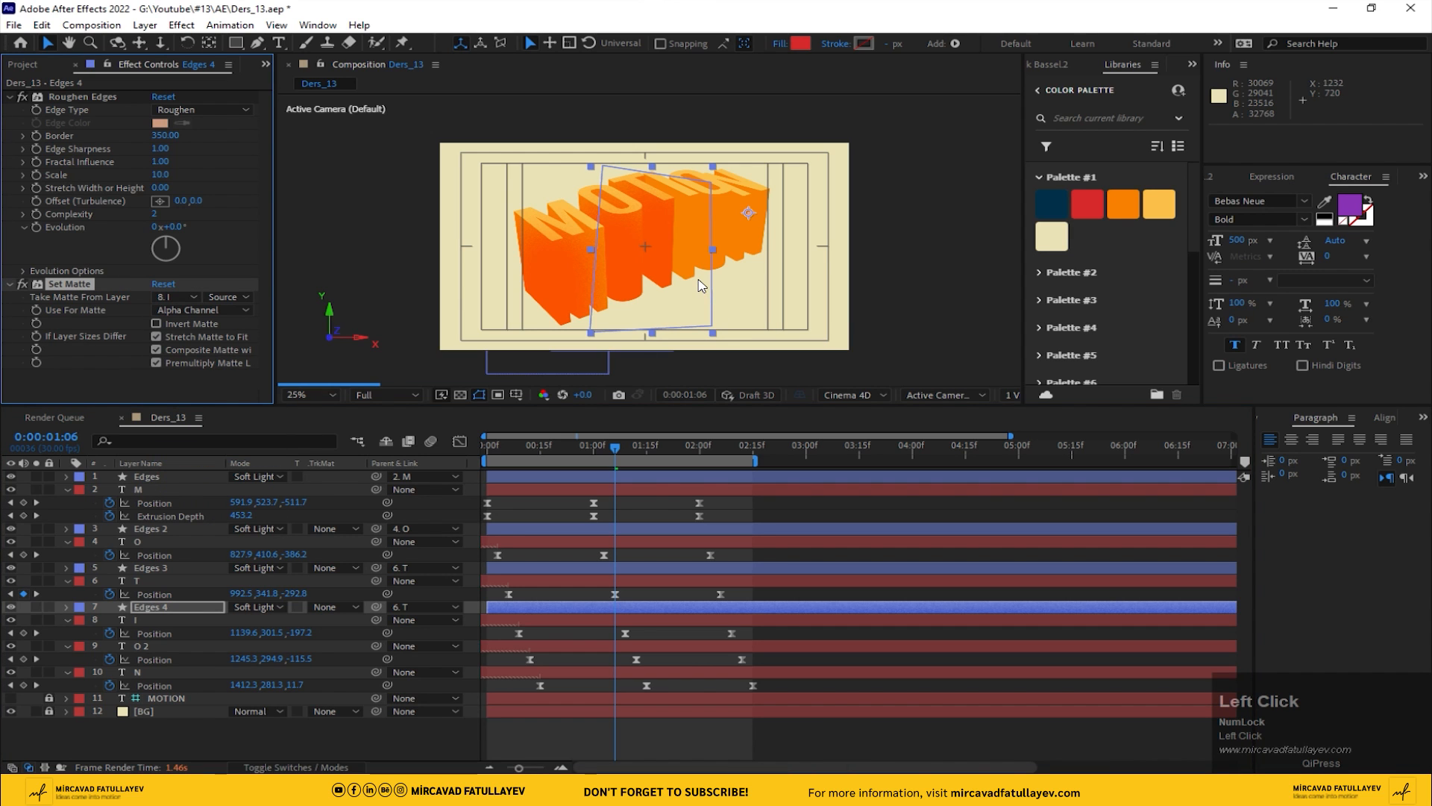
{"action": "left_click_drag", "start_coordinate": [646, 262], "coordinate": [665, 282]}
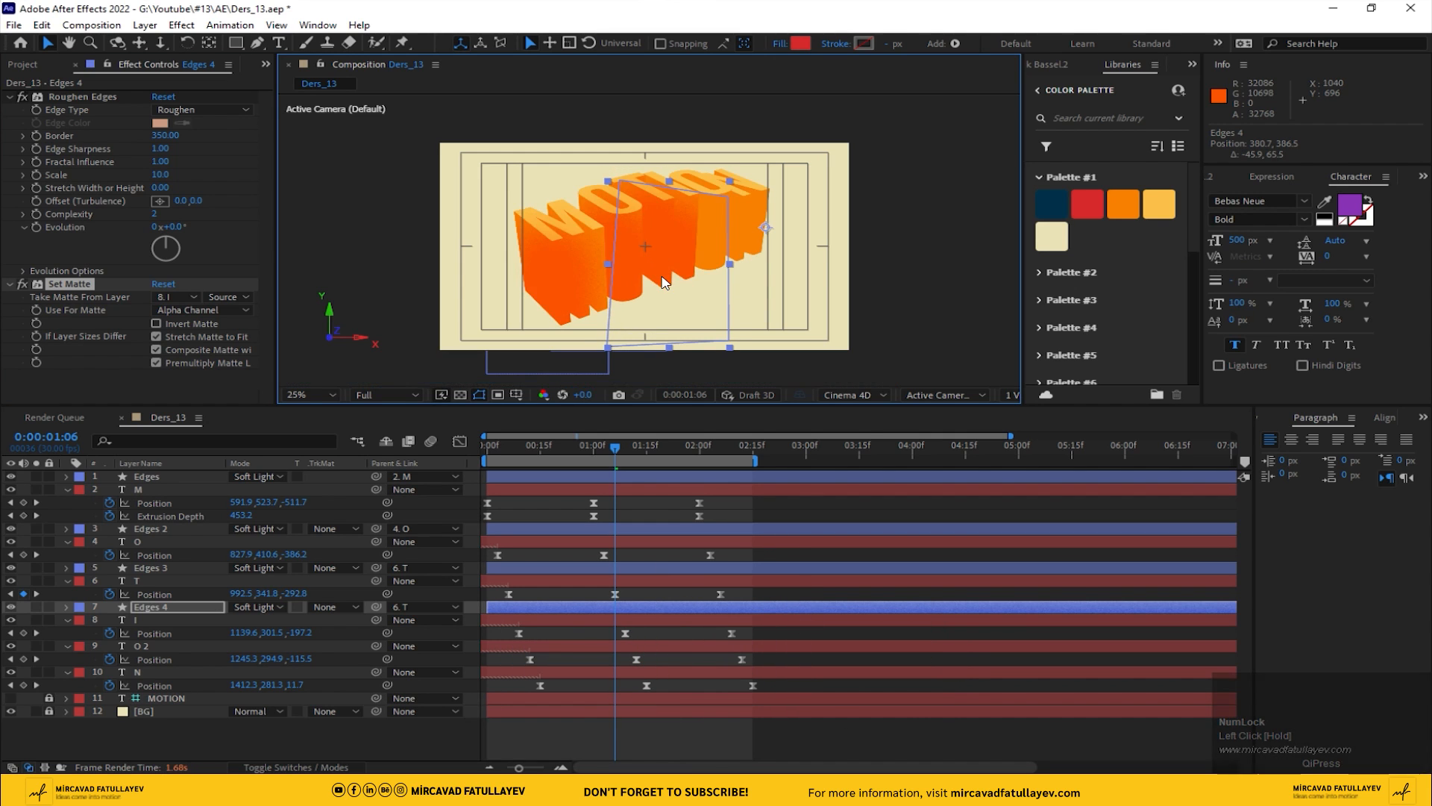
{"action": "left_click_drag", "start_coordinate": [376, 606], "coordinate": [194, 647]}
- Duplicate Edges 4 beneath the I layer and set the copy's Set Matte source to O 2
{"action": "key", "text": "ctrl+d"}
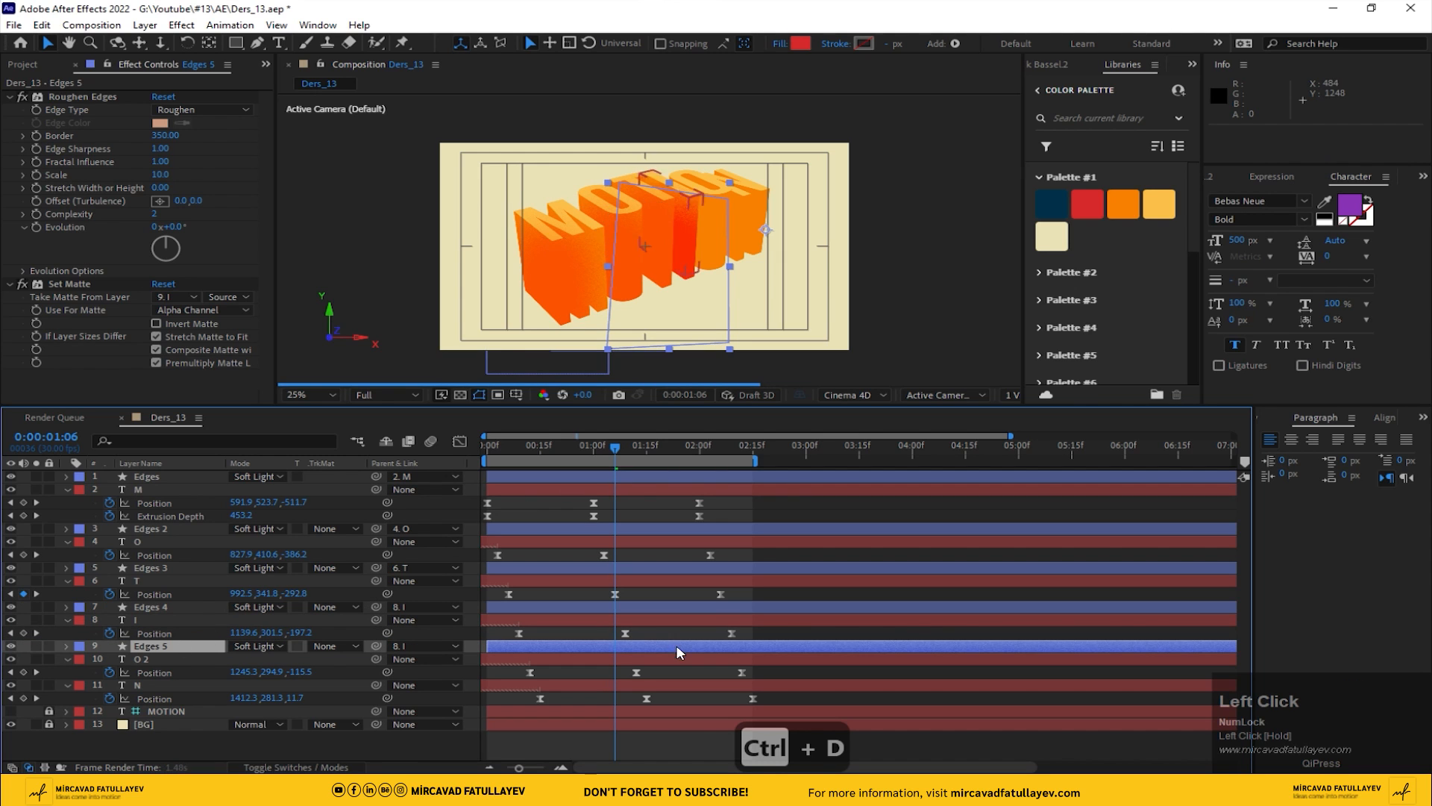
{"action": "left_click_drag", "start_coordinate": [627, 299], "coordinate": [602, 304]}
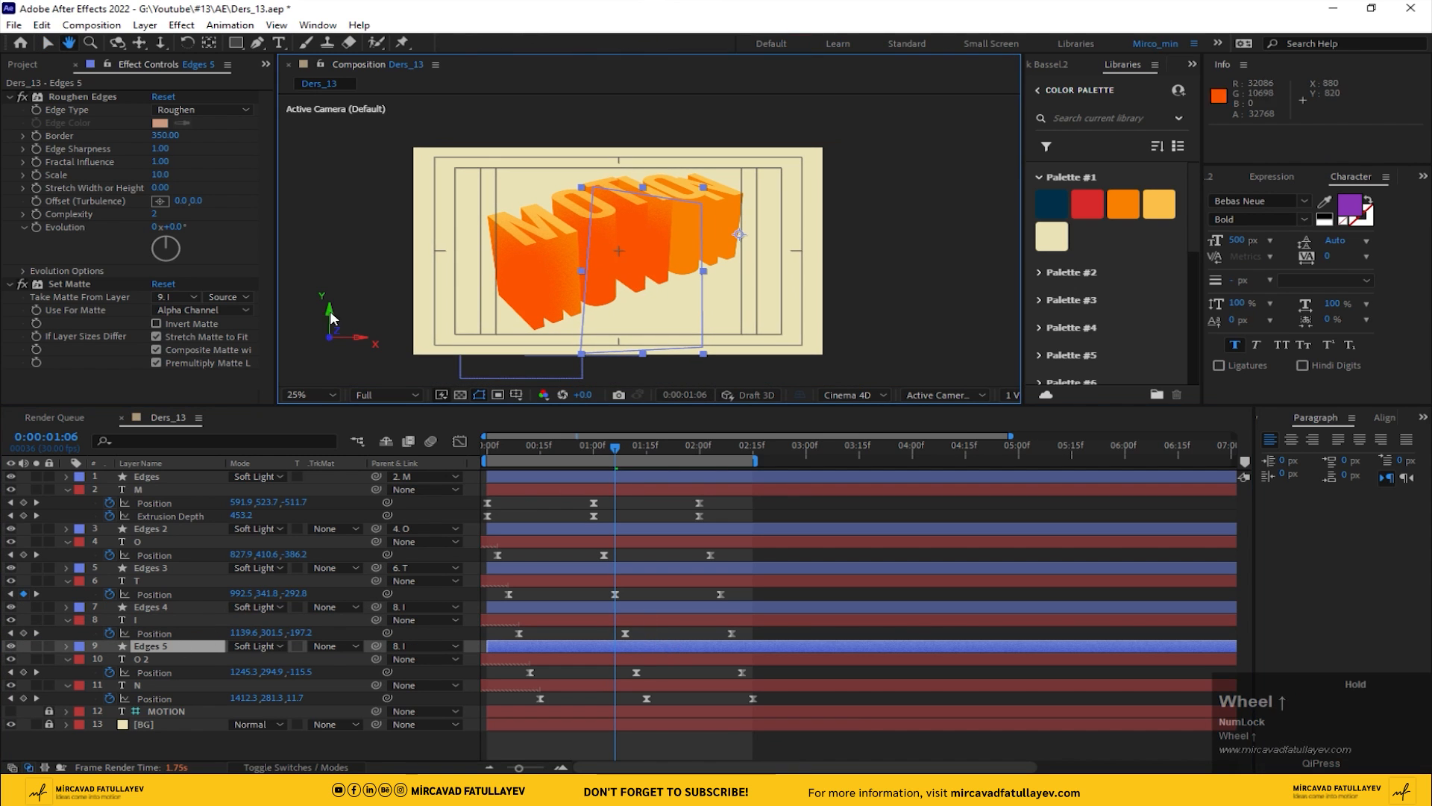
{"action": "left_click", "coordinate": [184, 296]}
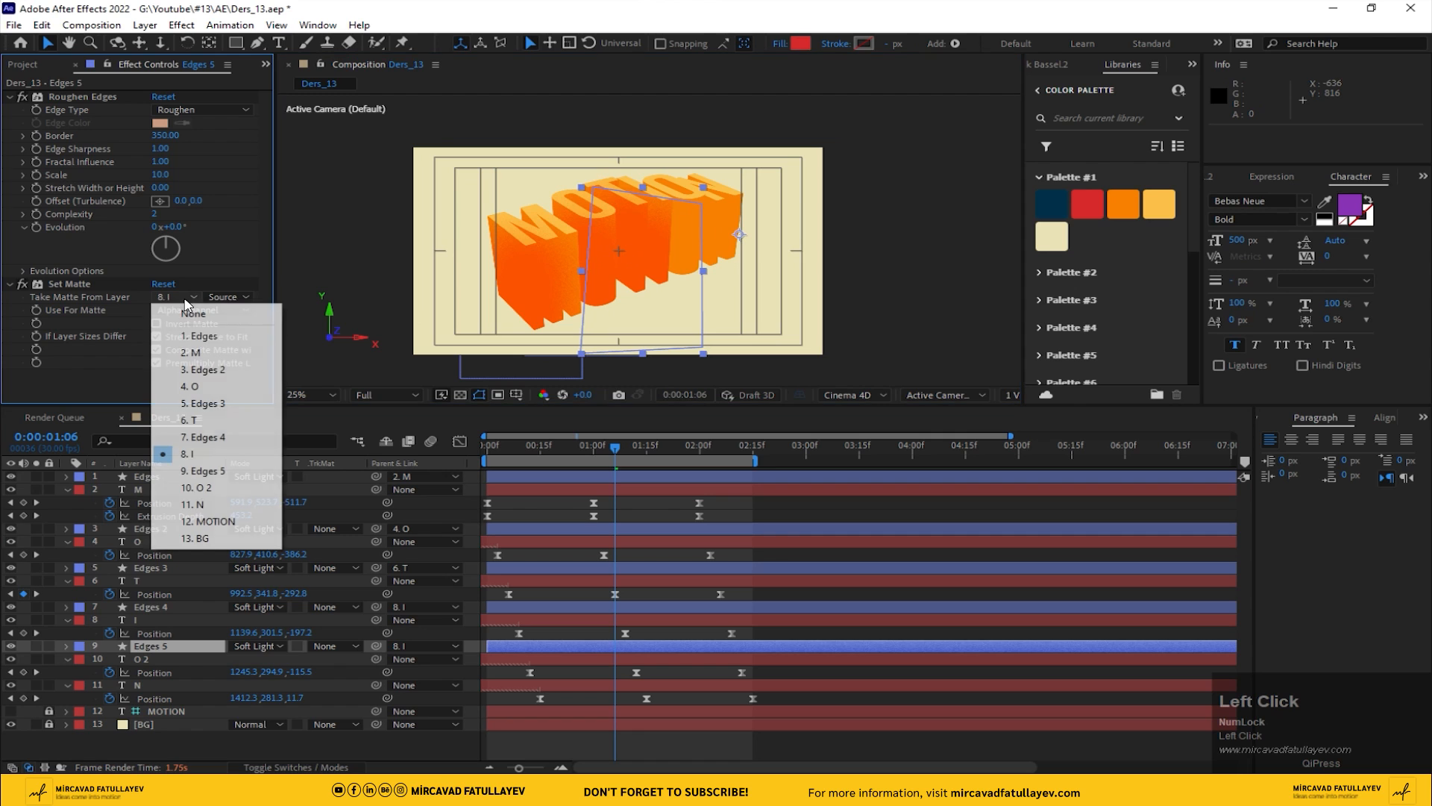
{"action": "left_click", "coordinate": [212, 486]}
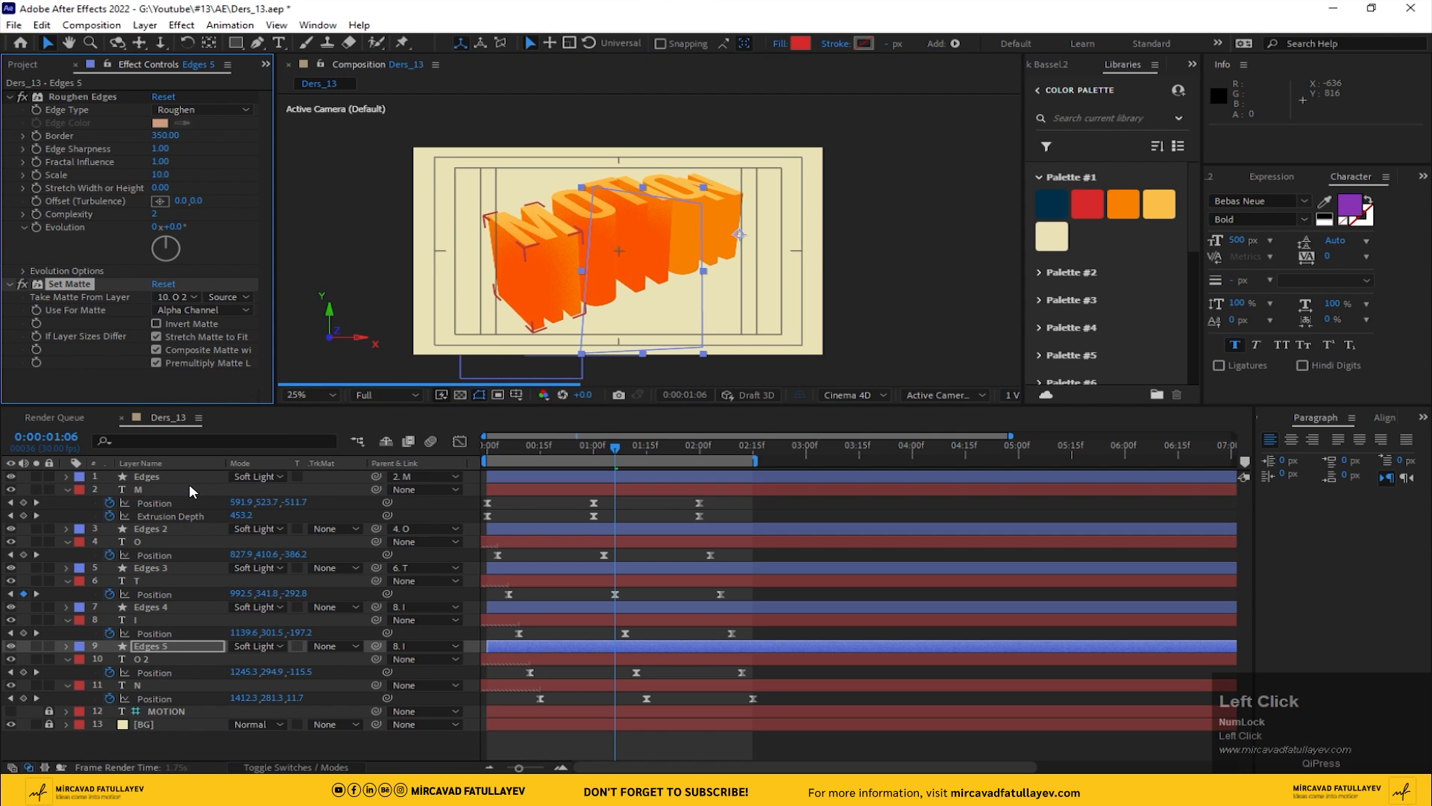
- Position the Edges 5 shape over the second O's extruded side, fine-tuning its placement
{"action": "left_click_drag", "start_coordinate": [652, 278], "coordinate": [669, 278]}
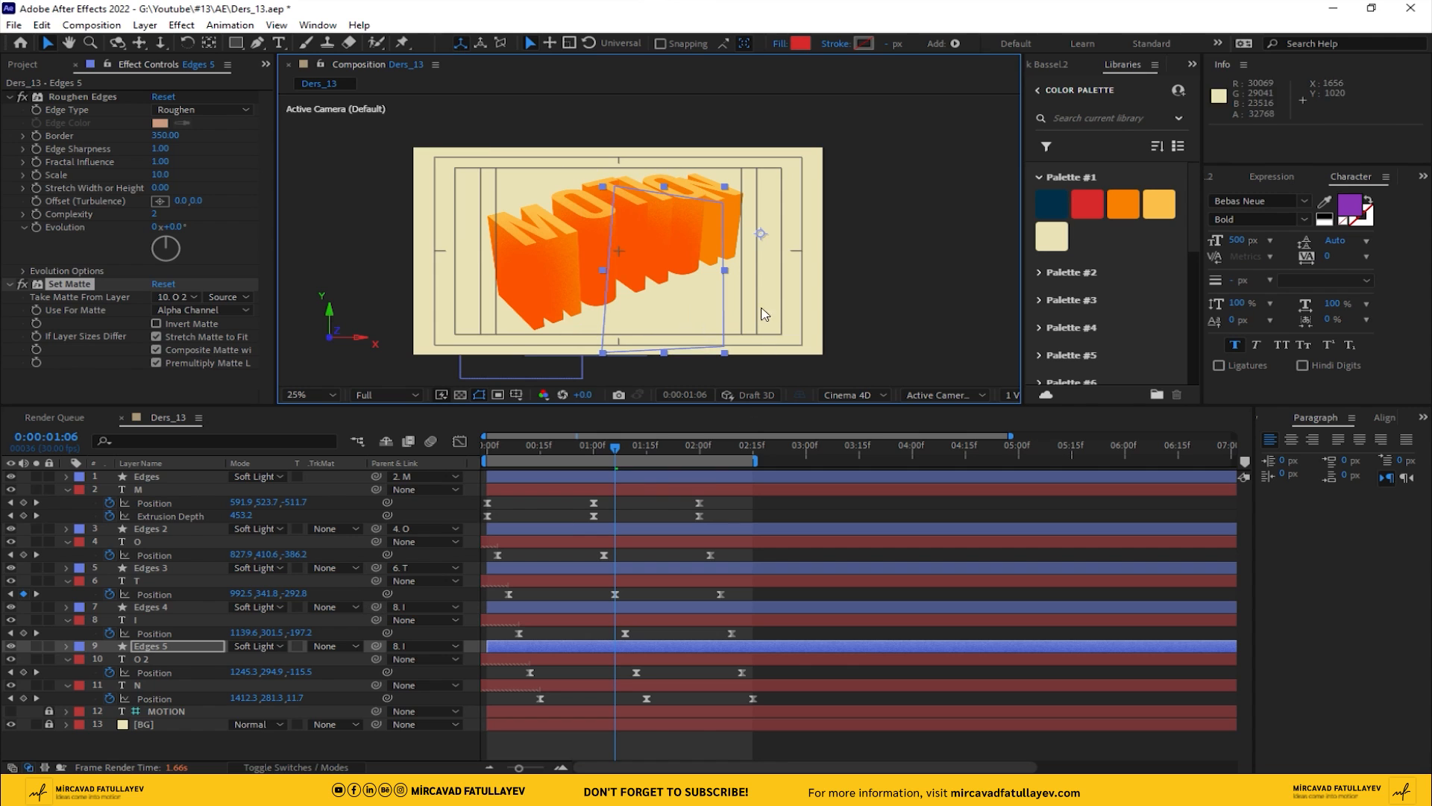
{"action": "scroll", "coordinate": [707, 274], "scroll_direction": "up", "scroll_amount": 2}
{"action": "middle_click", "coordinate": [706, 275]}
{"action": "left_click_drag", "start_coordinate": [679, 265], "coordinate": [674, 281]}
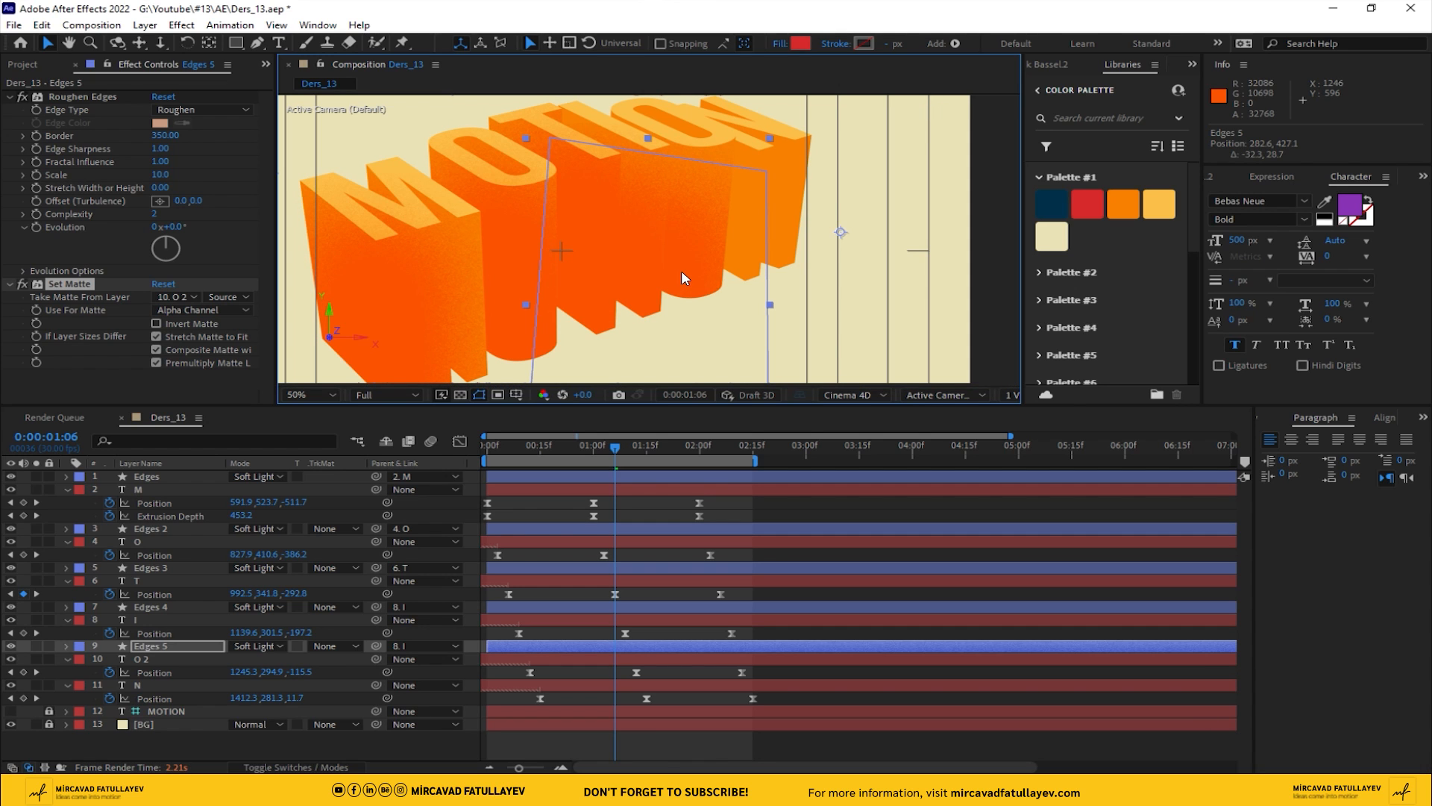
{"action": "left_click_drag", "start_coordinate": [683, 271], "coordinate": [676, 272]}
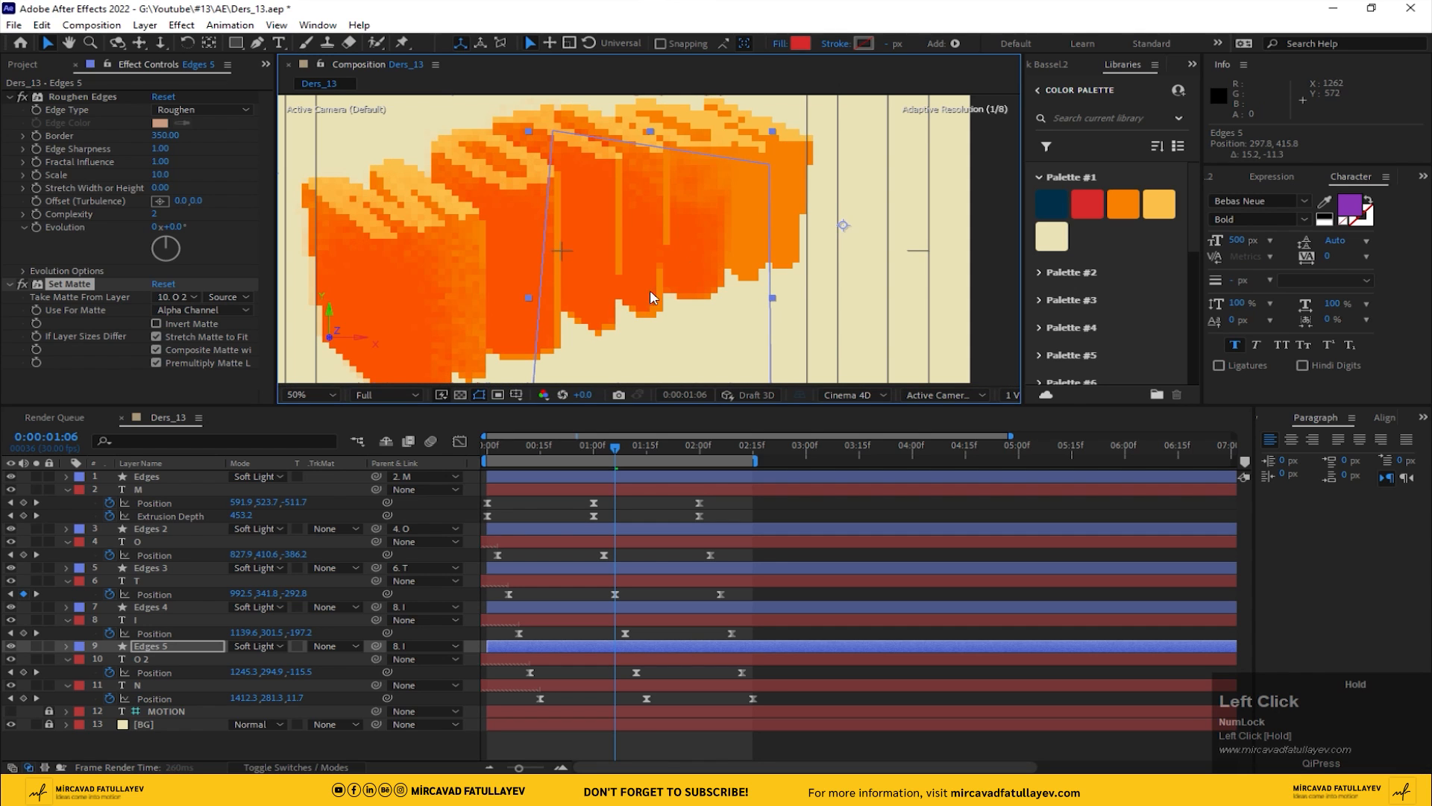
- Parent Edges 5 to O 2 and duplicate it, placing the copy directly above the N layer
{"action": "left_click_drag", "start_coordinate": [377, 646], "coordinate": [203, 658]}
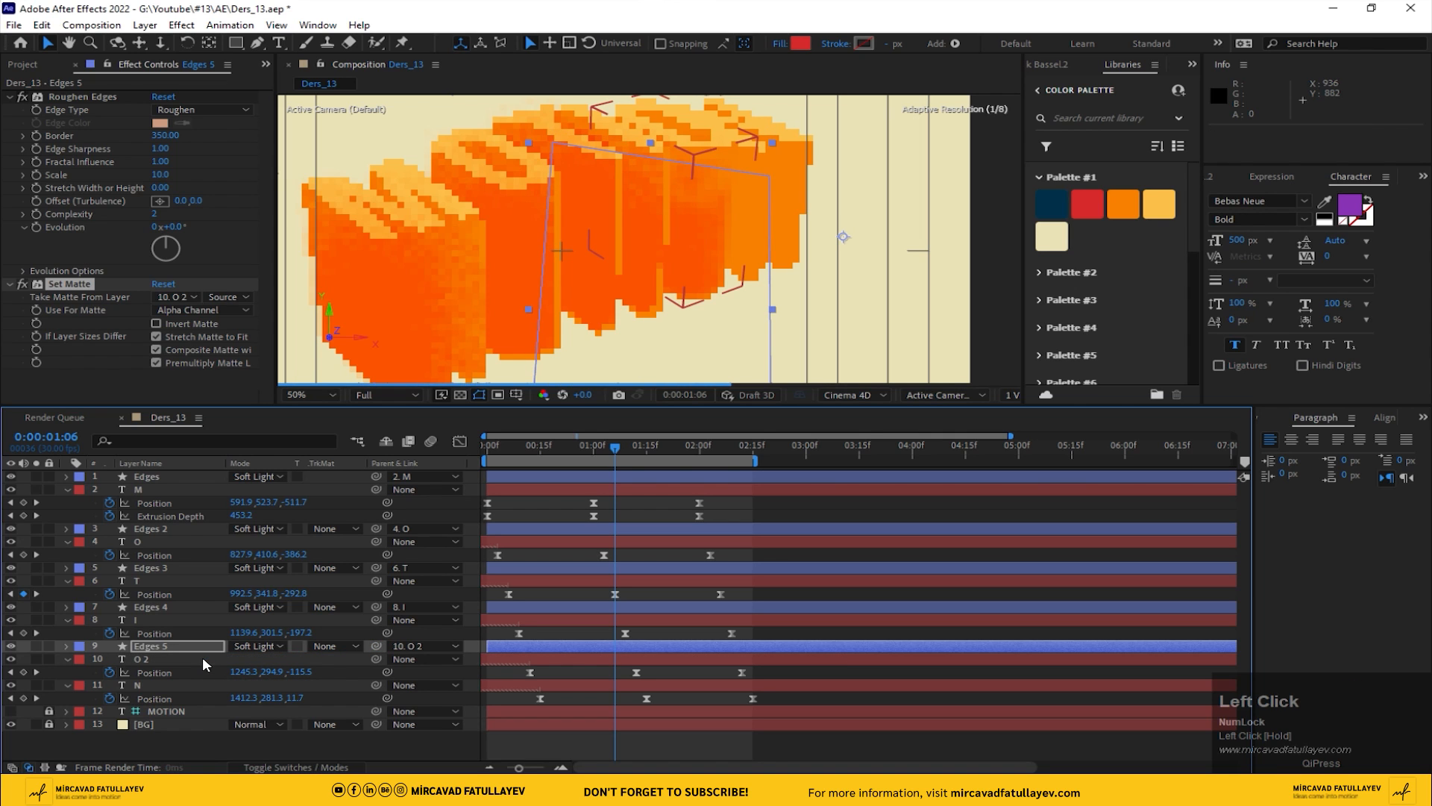
{"action": "left_click", "coordinate": [173, 646]}
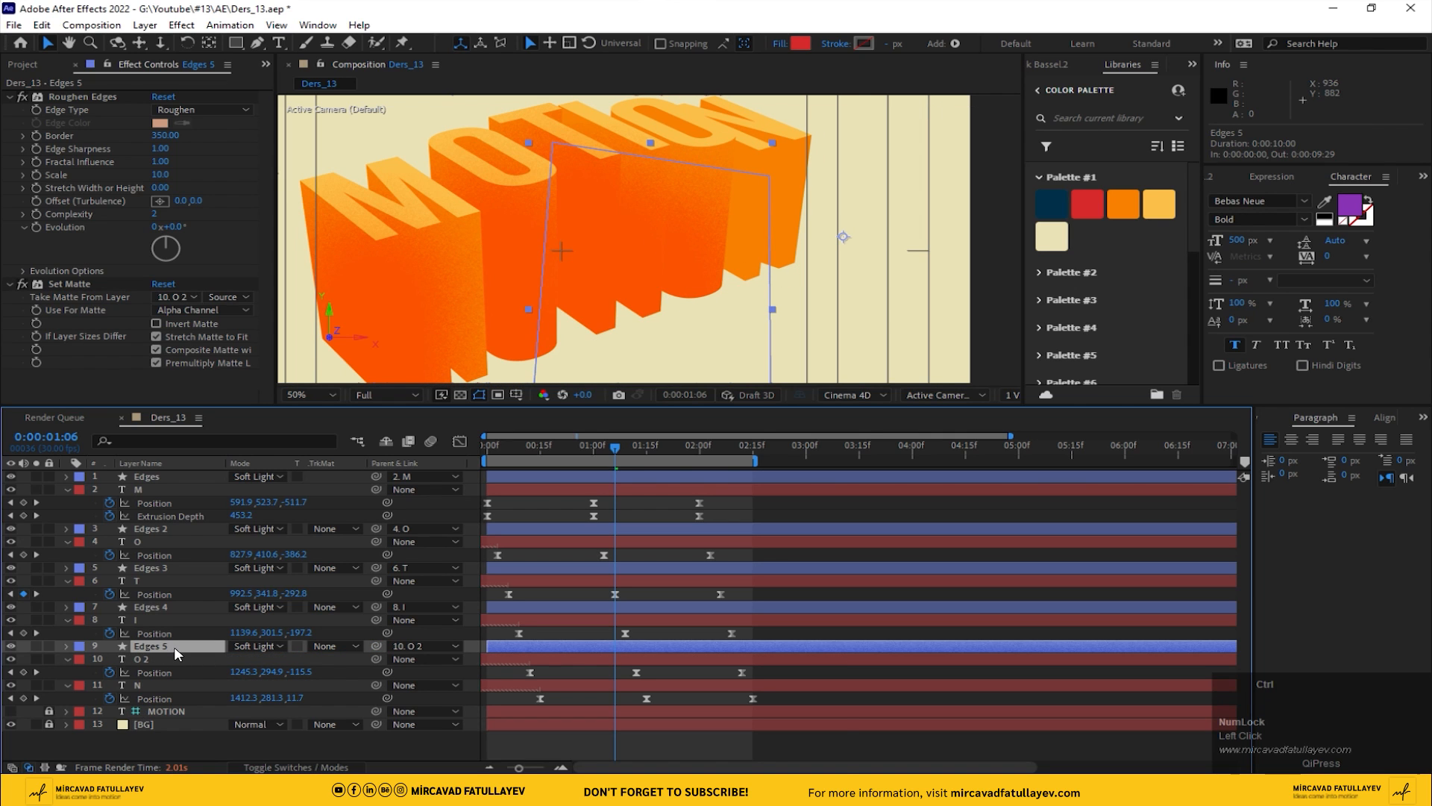
{"action": "key", "text": "ctrl+d"}
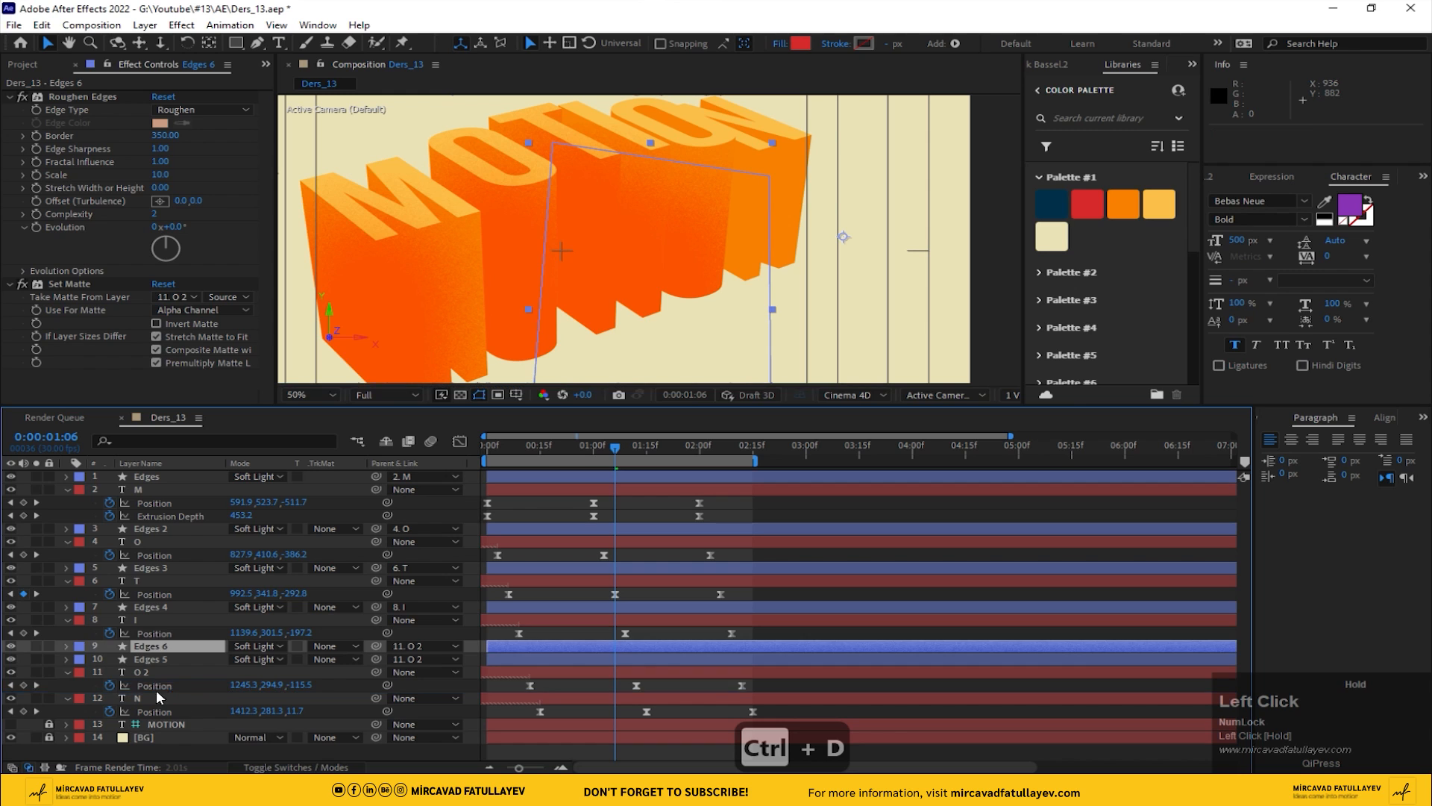
{"action": "left_click_drag", "start_coordinate": [158, 694], "coordinate": [160, 692]}
- Use N as the matte source and parent of Edges 6, and position the shape over the N's extruded side
{"action": "left_click", "coordinate": [179, 297]}
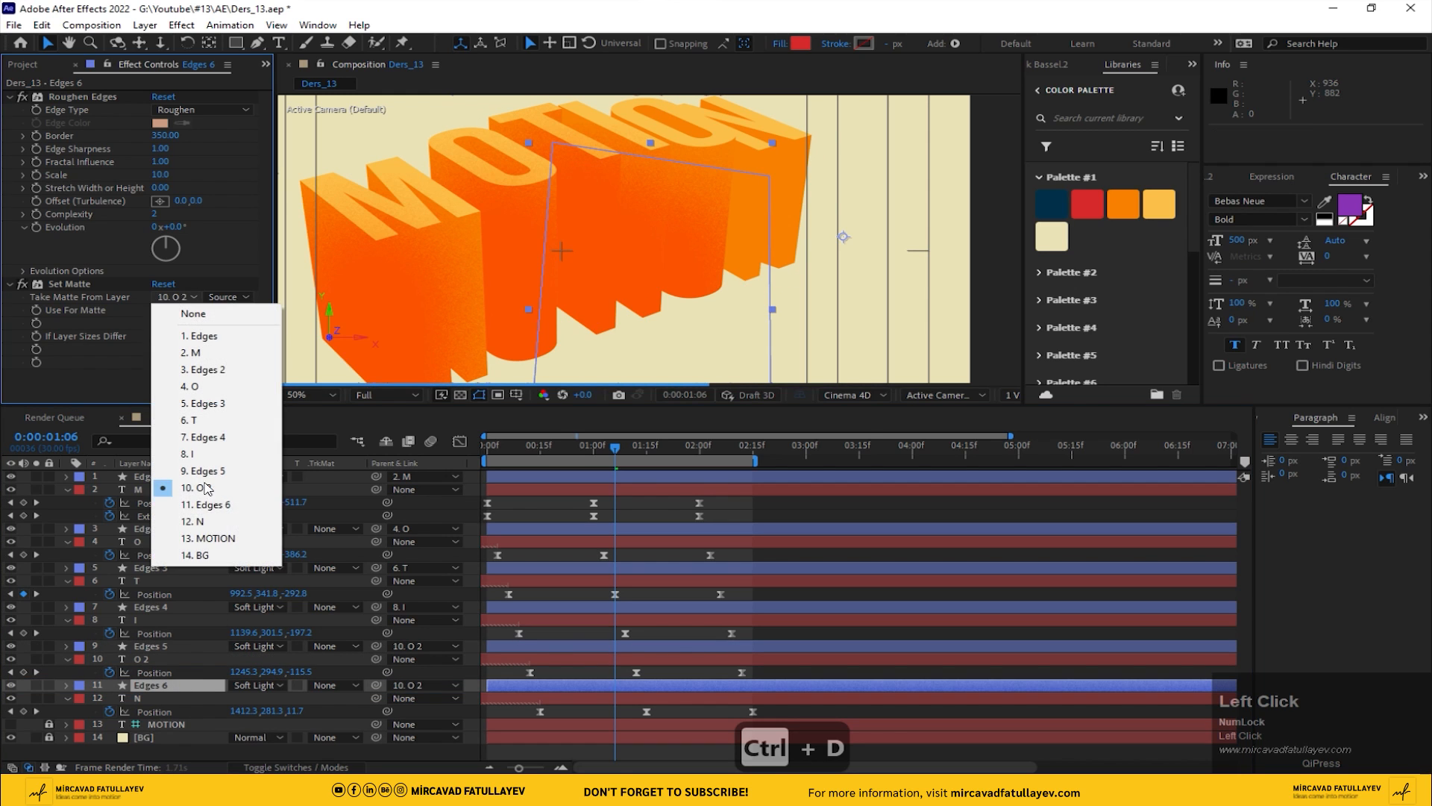
{"action": "left_click", "coordinate": [231, 522]}
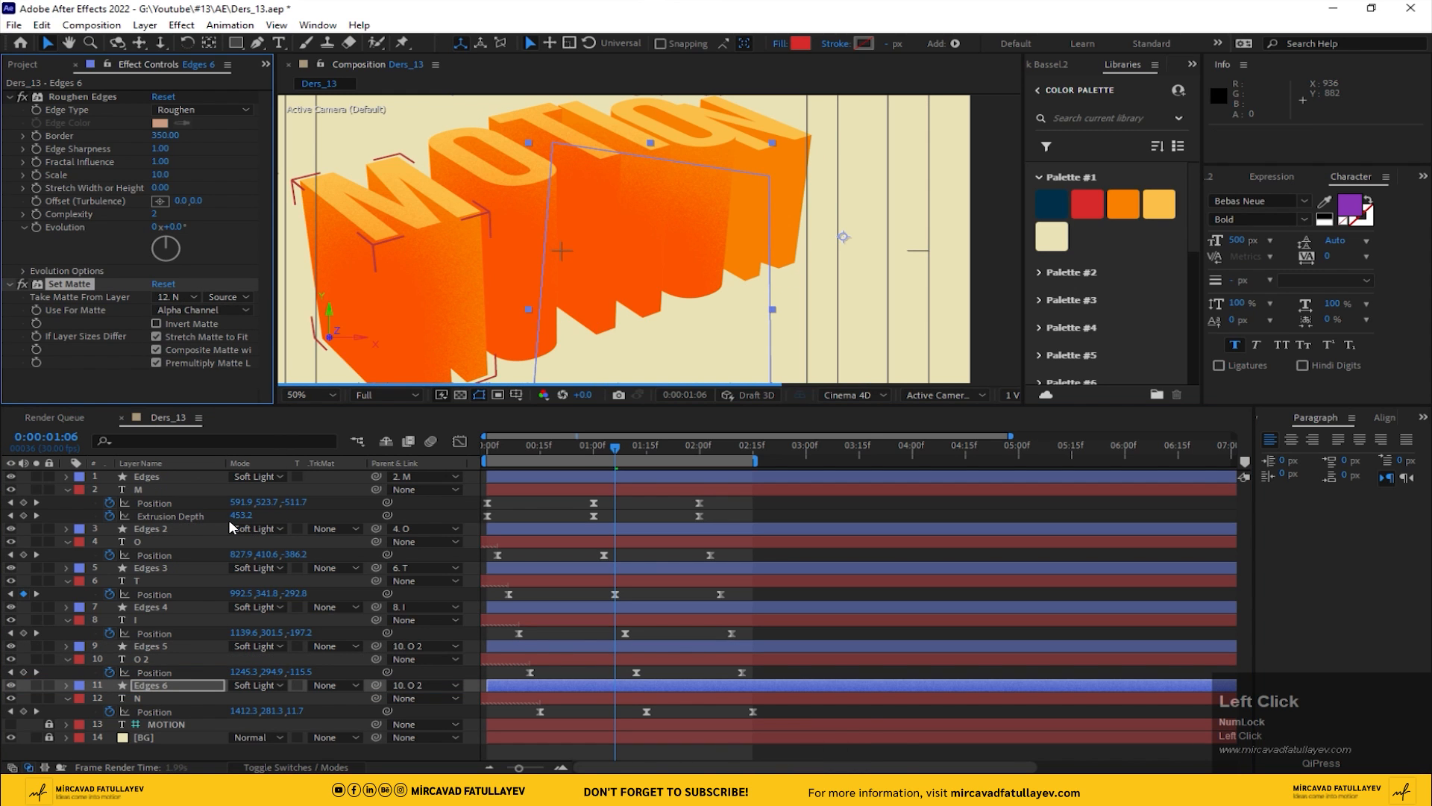
{"action": "left_click_drag", "start_coordinate": [661, 270], "coordinate": [805, 232]}
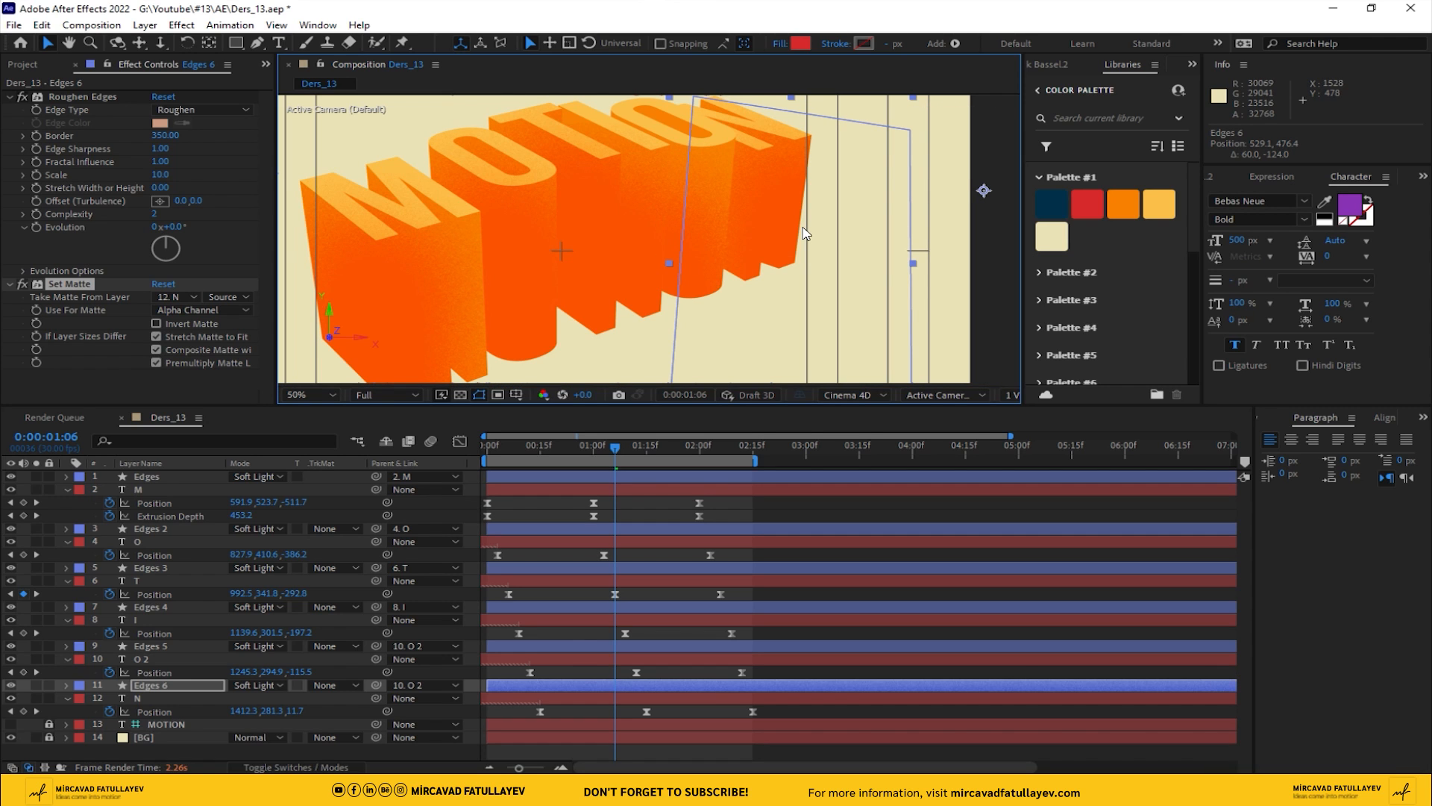
{"action": "left_click_drag", "start_coordinate": [376, 685], "coordinate": [205, 697]}
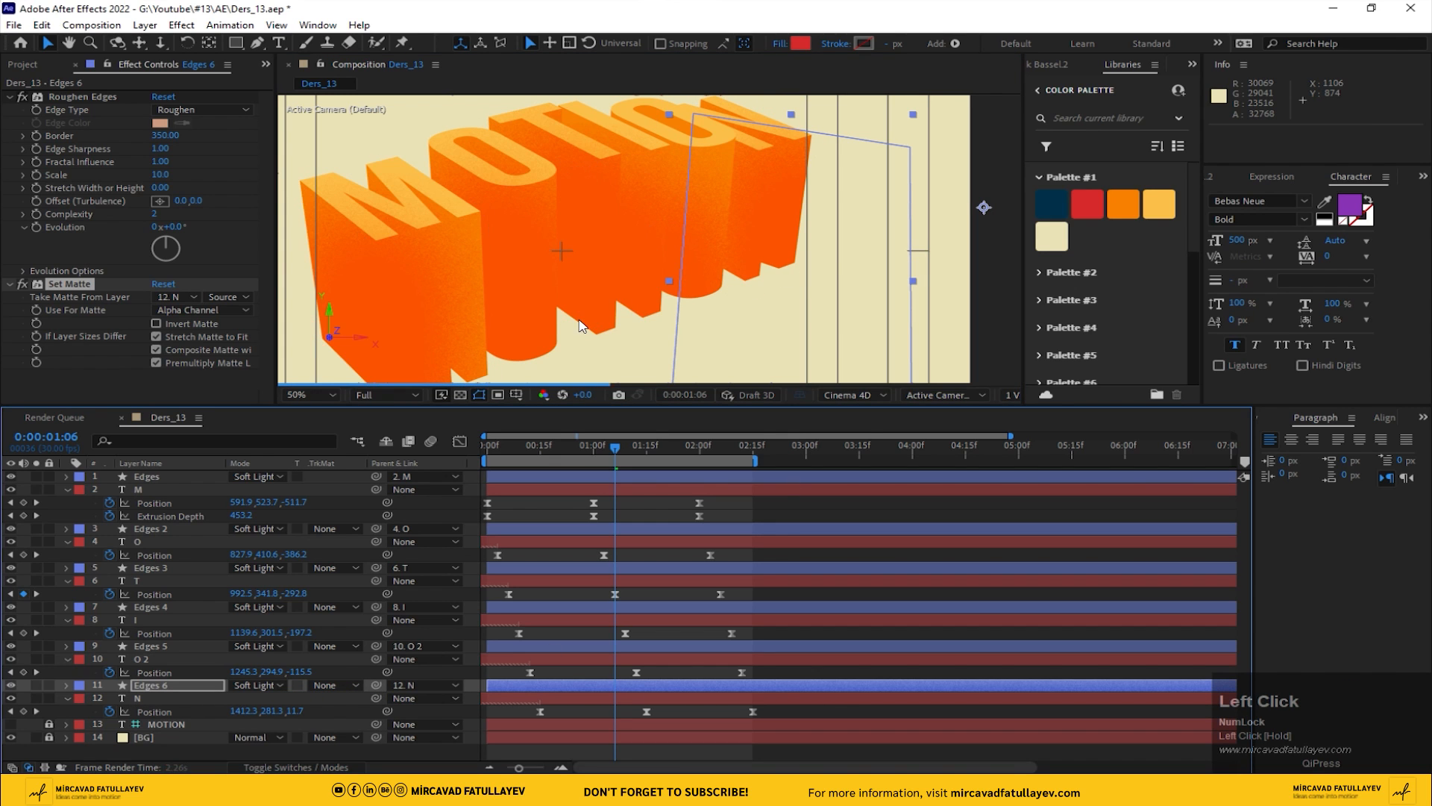
- Save the project and preview the whole title animation from the first frame
{"action": "left_click", "coordinate": [332, 394]}
{"action": "left_click", "coordinate": [339, 423]}
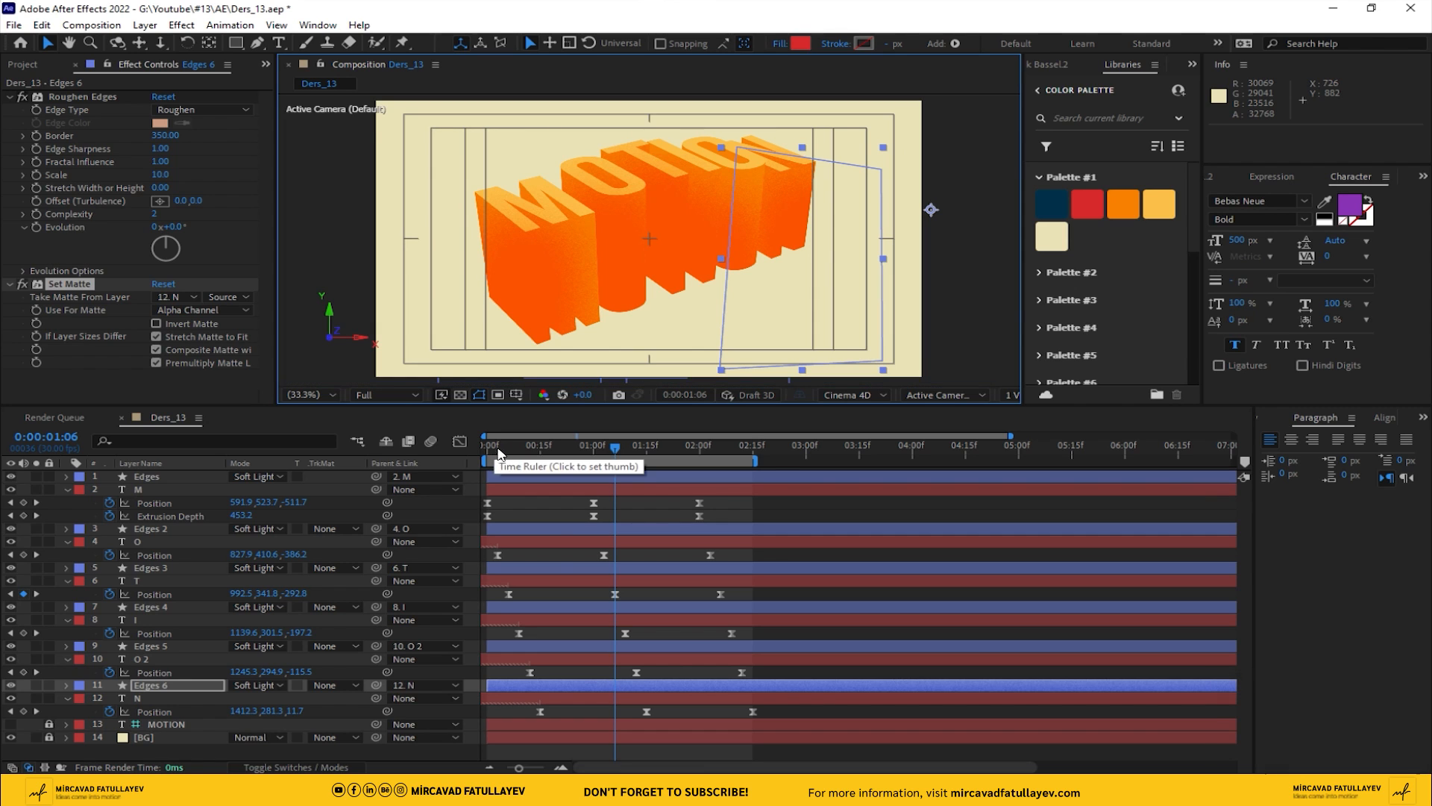
{"action": "left_click", "coordinate": [563, 630]}
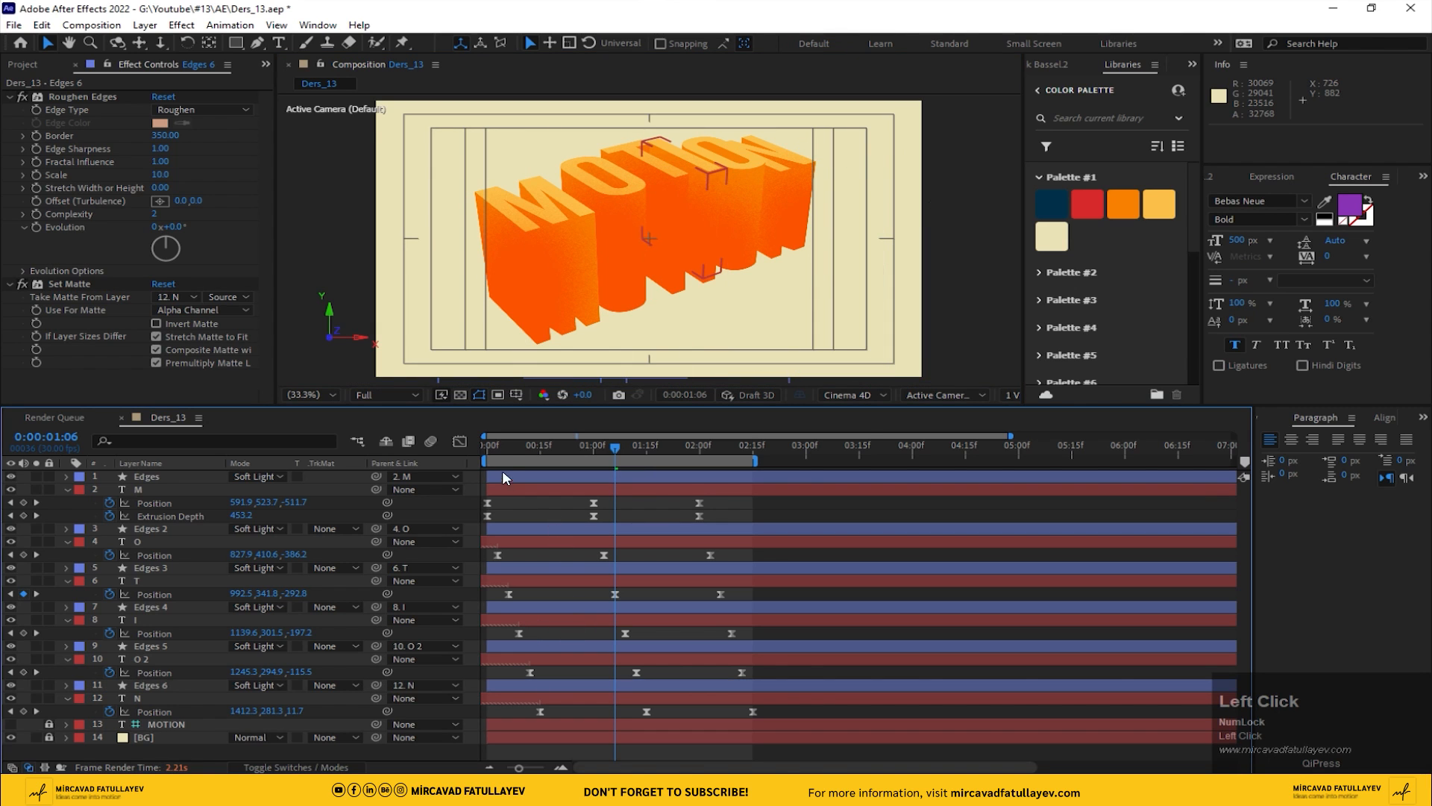
{"action": "left_click_drag", "start_coordinate": [499, 448], "coordinate": [488, 448]}
{"action": "left_click", "coordinate": [224, 500]}
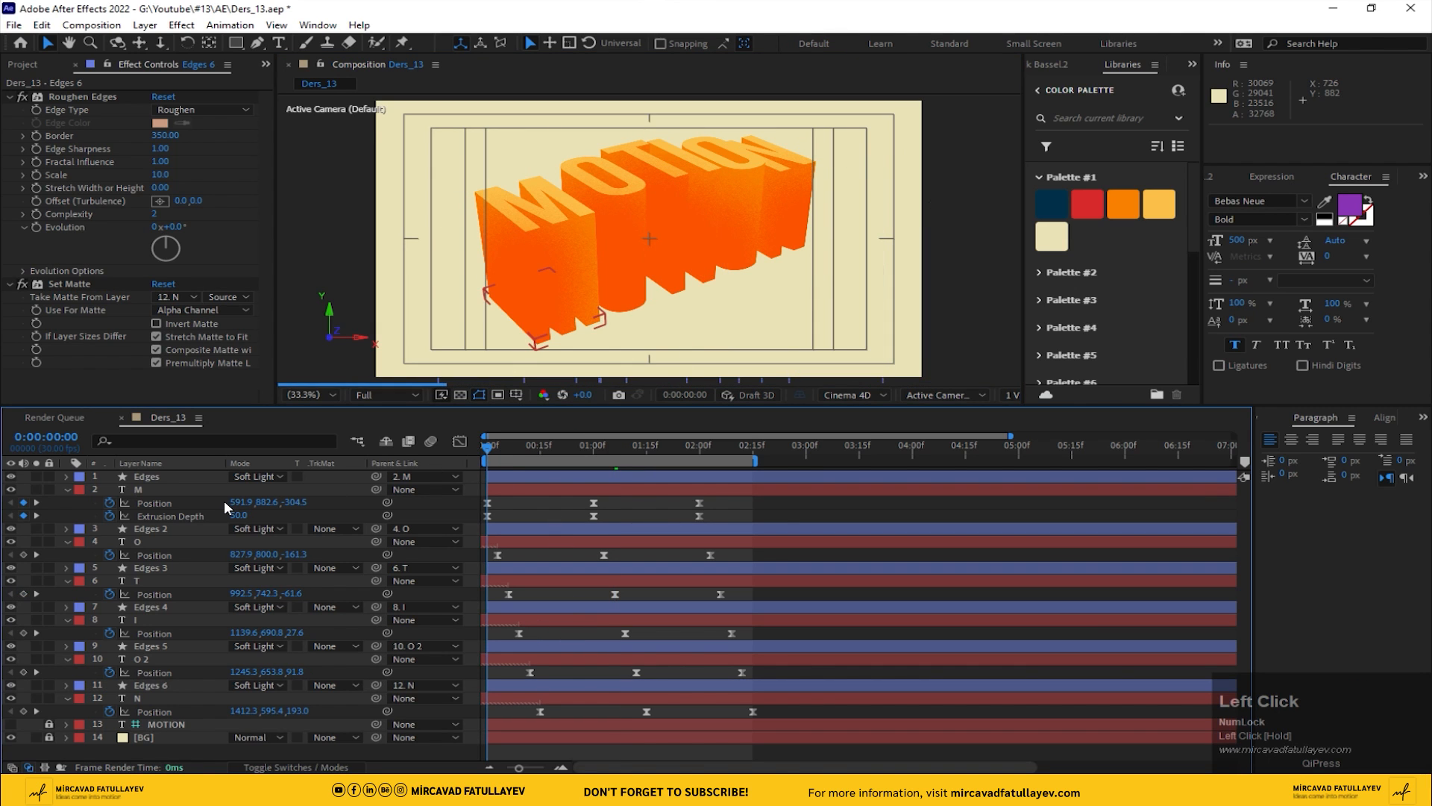
{"action": "key", "text": "ctrl+s"}
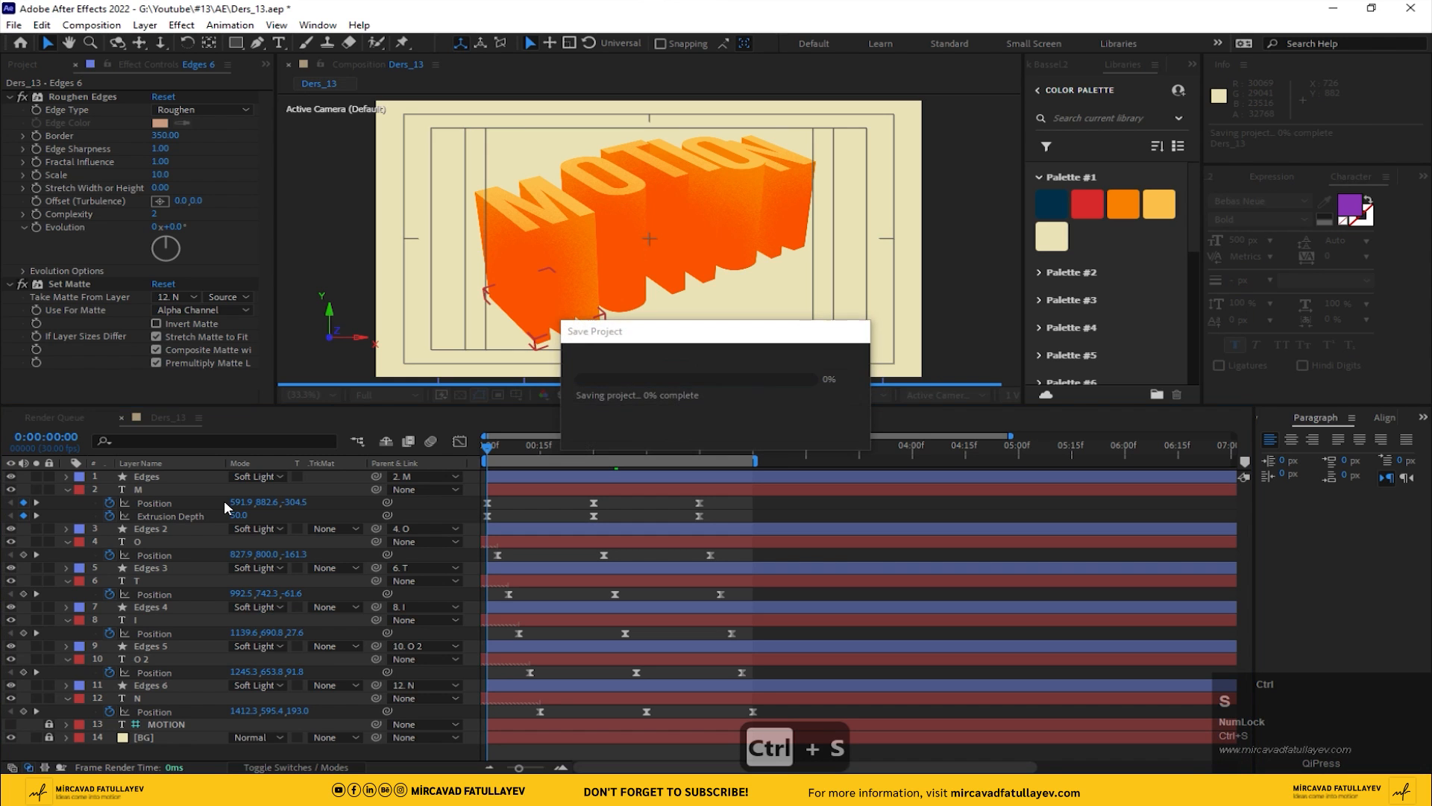
{"action": "key", "text": "space"}
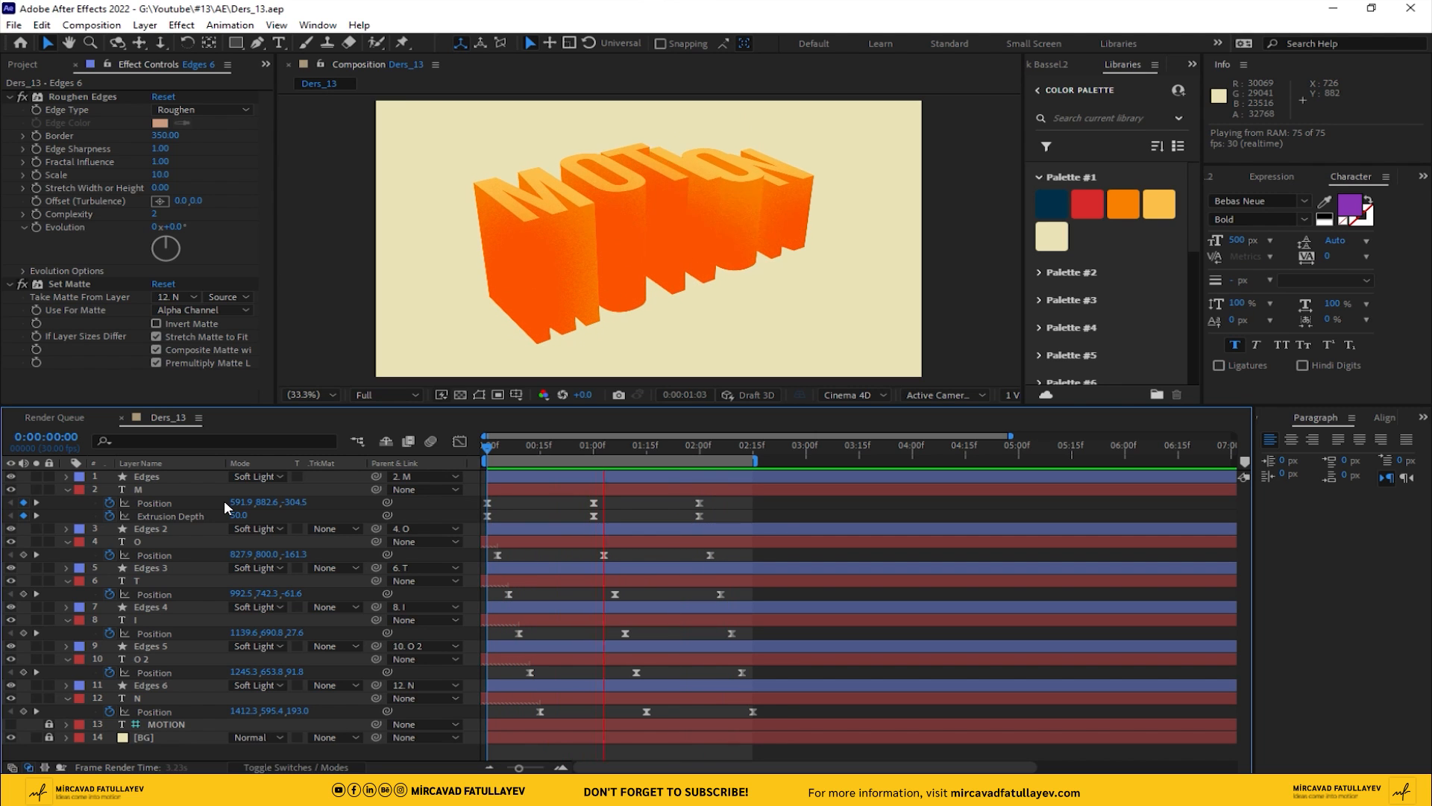
- Copy the M's second and third Position and Extrusion Depth keyframes and paste them at 0:00:03:00
{"action": "left_click_drag", "start_coordinate": [723, 447], "coordinate": [700, 455]}
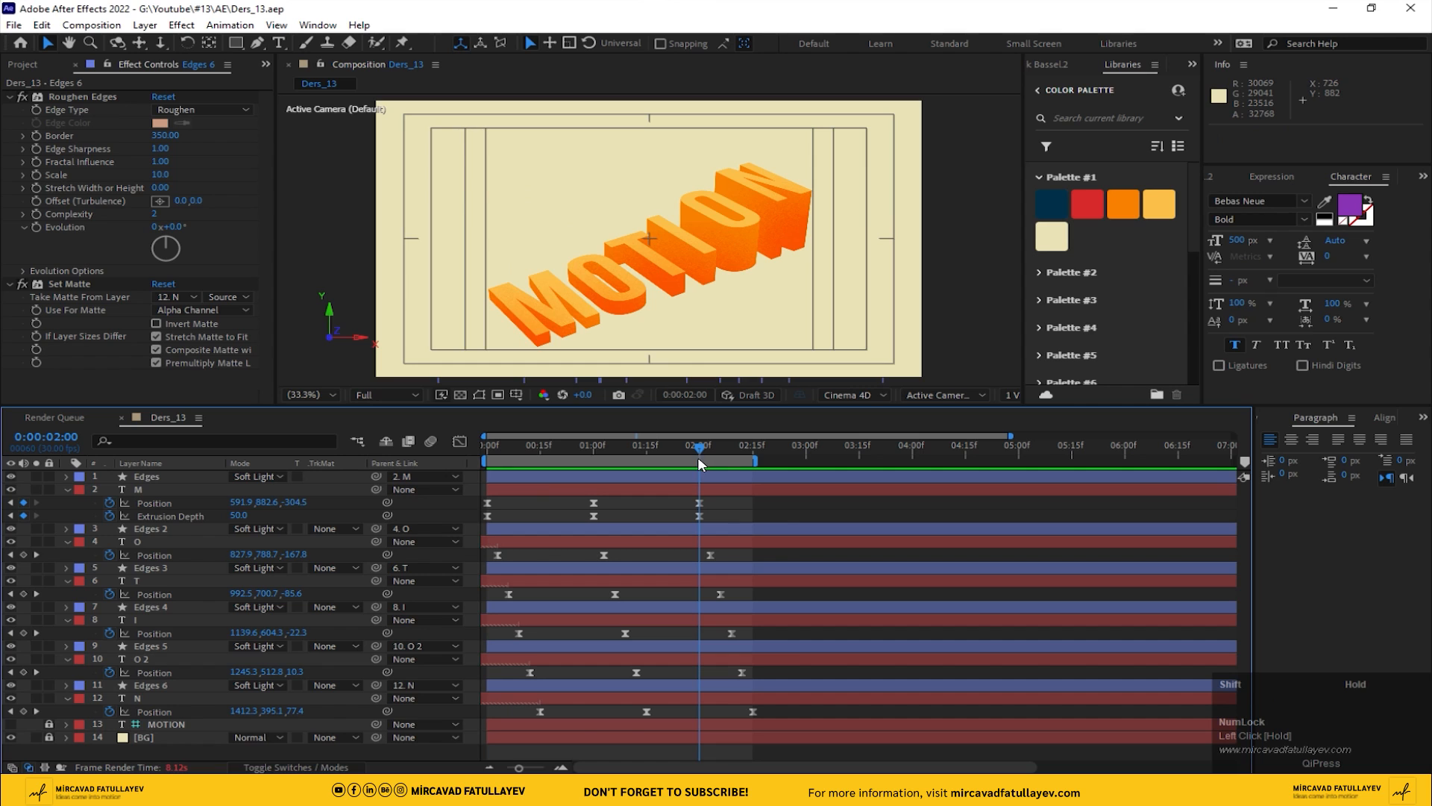
{"action": "left_click_drag", "start_coordinate": [723, 501], "coordinate": [582, 518]}
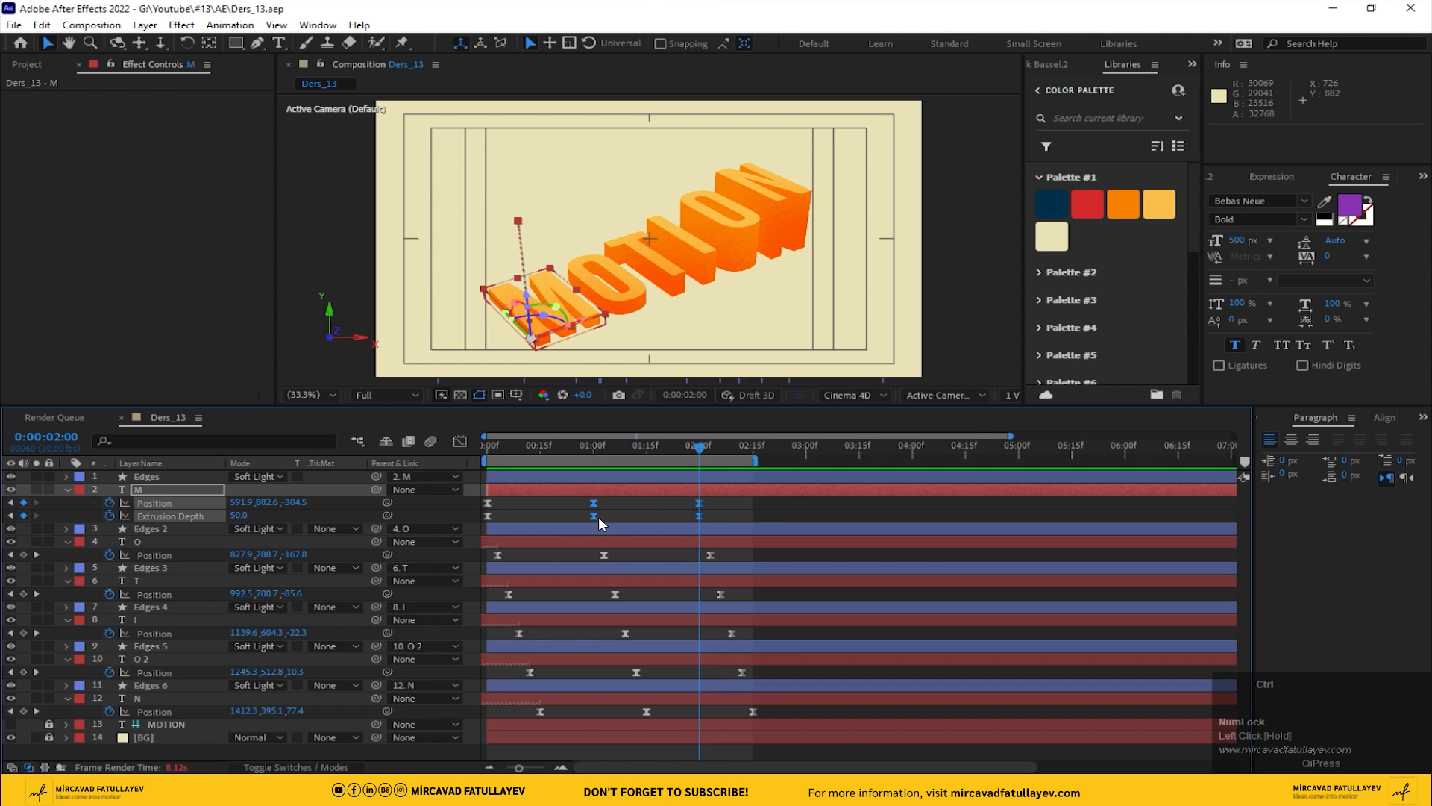
{"action": "key", "text": "ctrl+c"}
{"action": "left_click", "coordinate": [50, 437]}
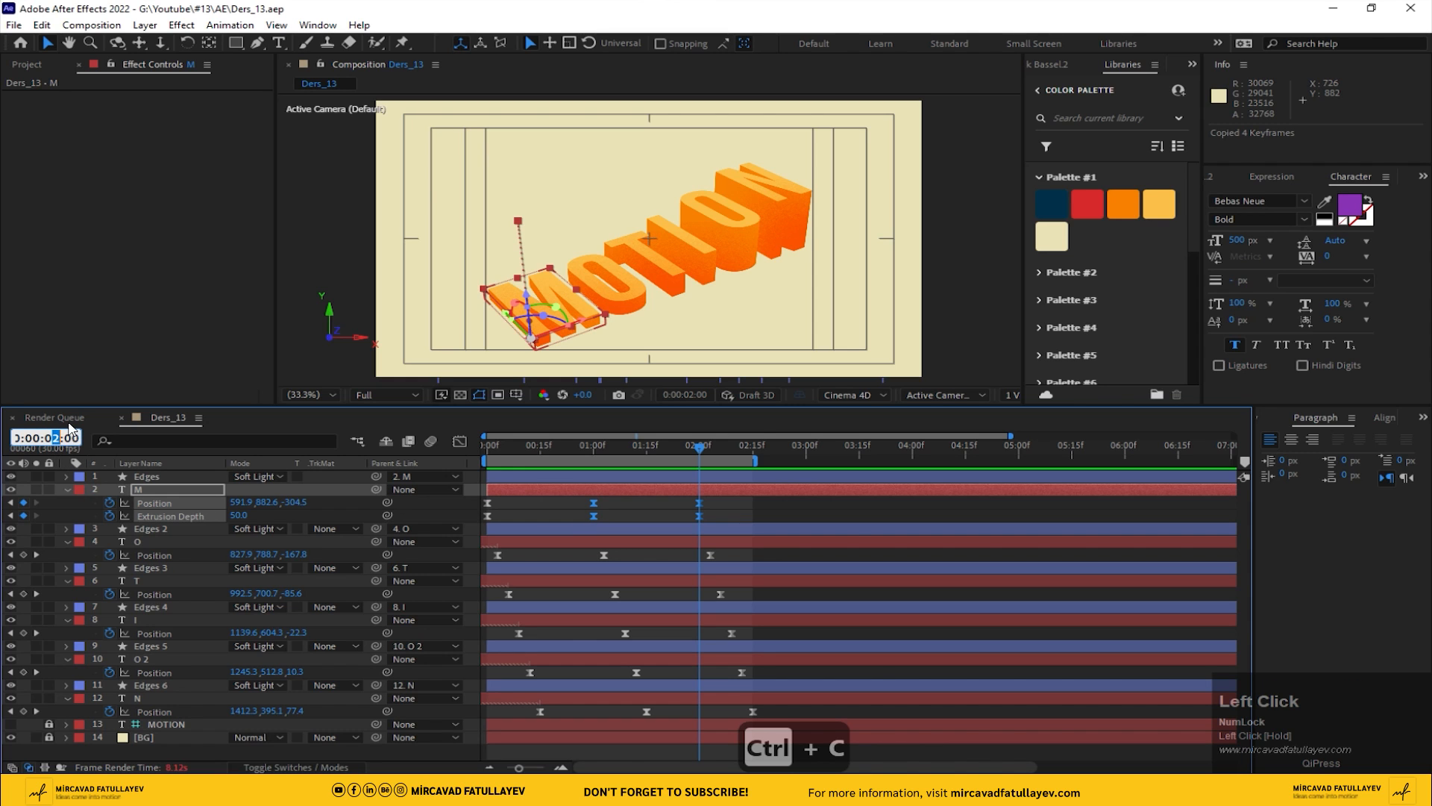
{"action": "type", "text": "3"}
{"action": "key", "text": "Return"}
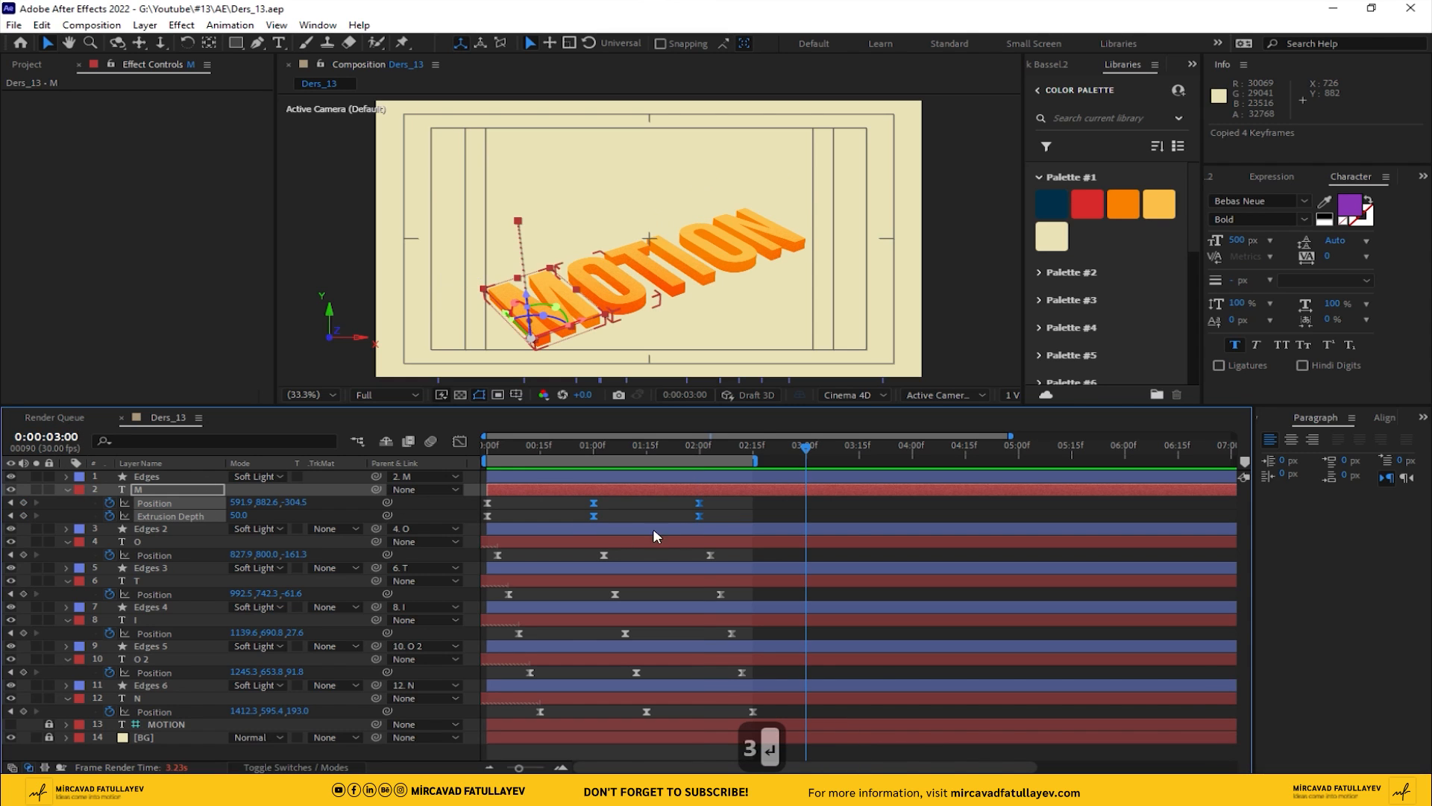
{"action": "key", "text": "ctrl+v"}
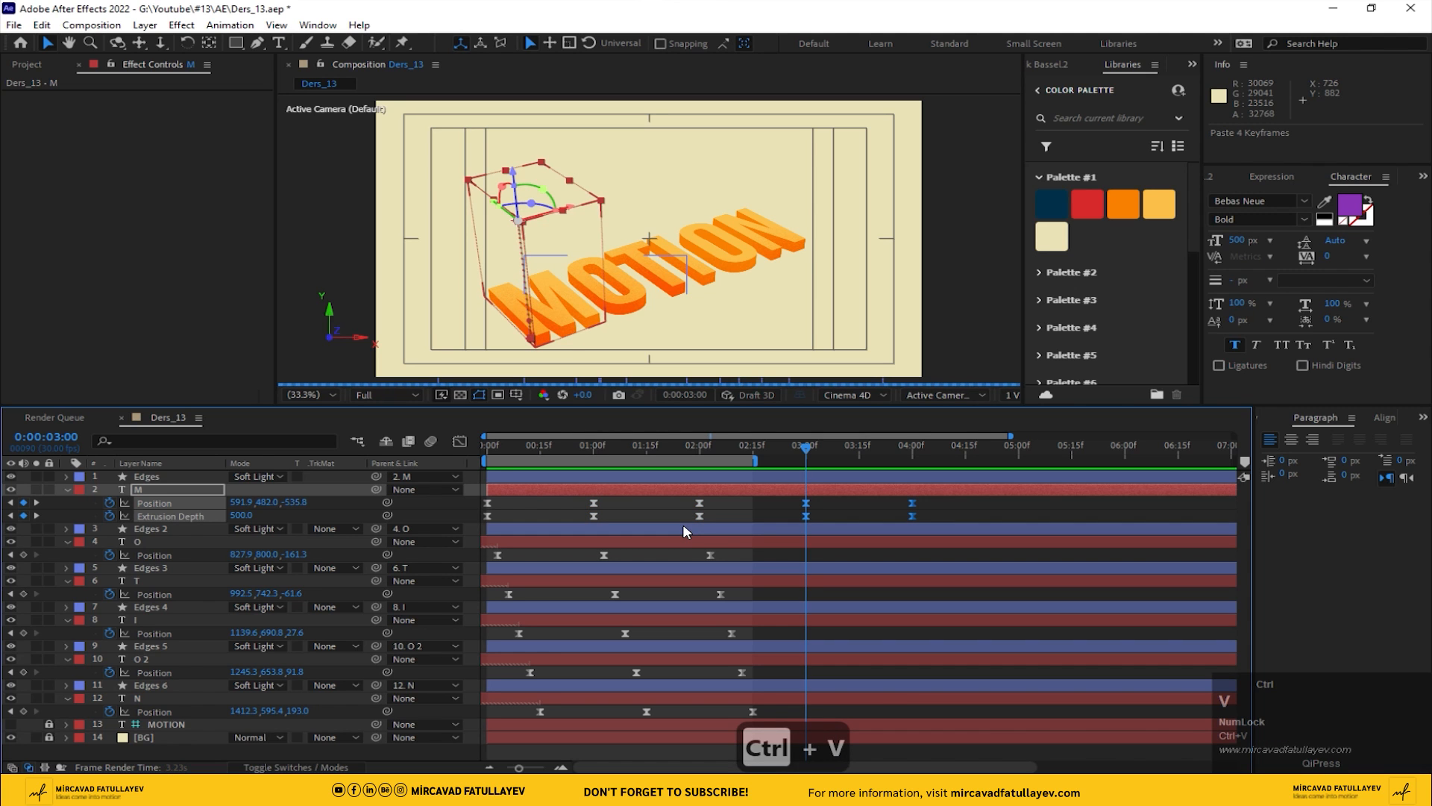
- Reveal the Position and Extrusion Depth keyframes of all letter layers from O through N
{"action": "left_click", "coordinate": [697, 541]}
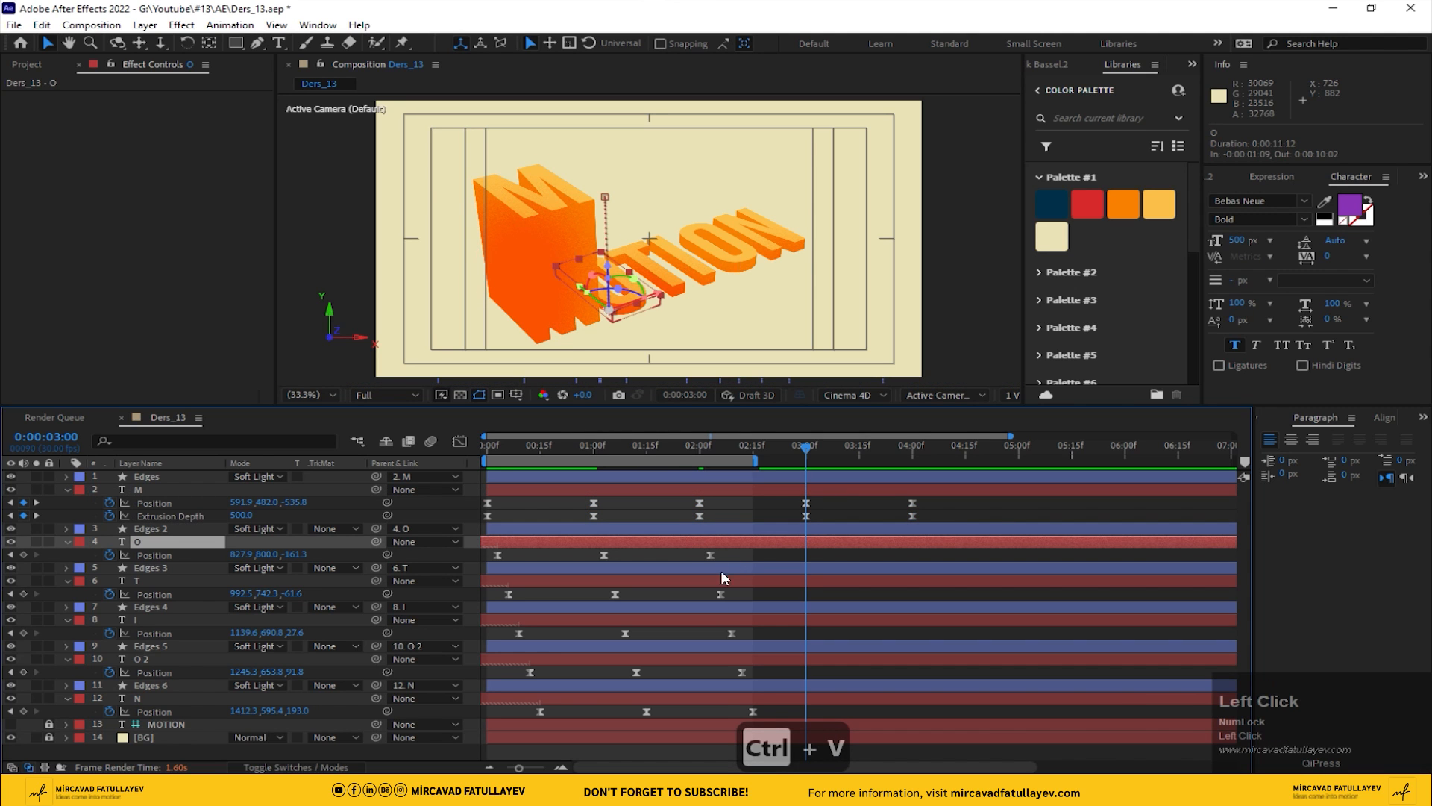
{"action": "left_click", "coordinate": [719, 700], "text": "shift"}
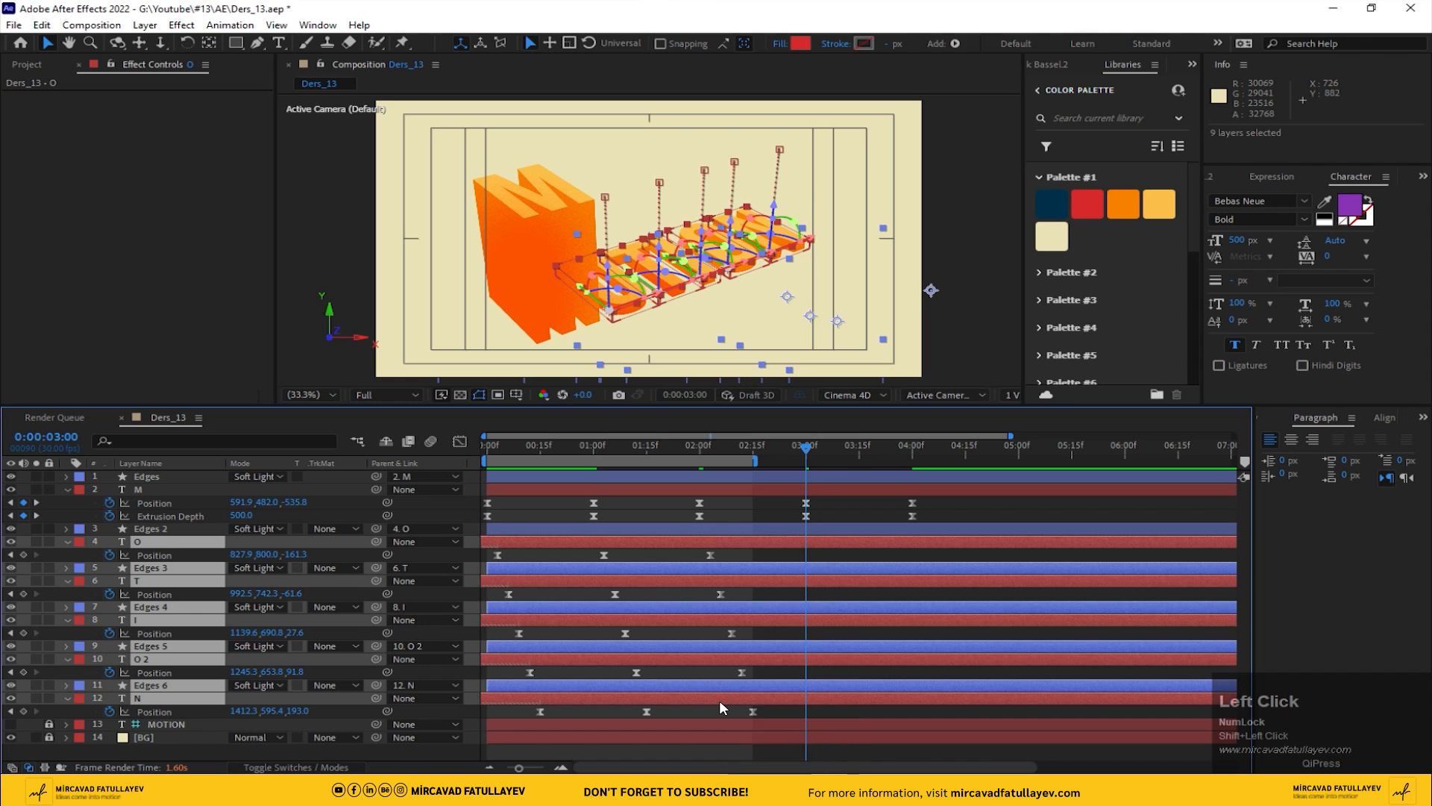
{"action": "key", "text": "u"}
{"action": "key", "text": "u"}
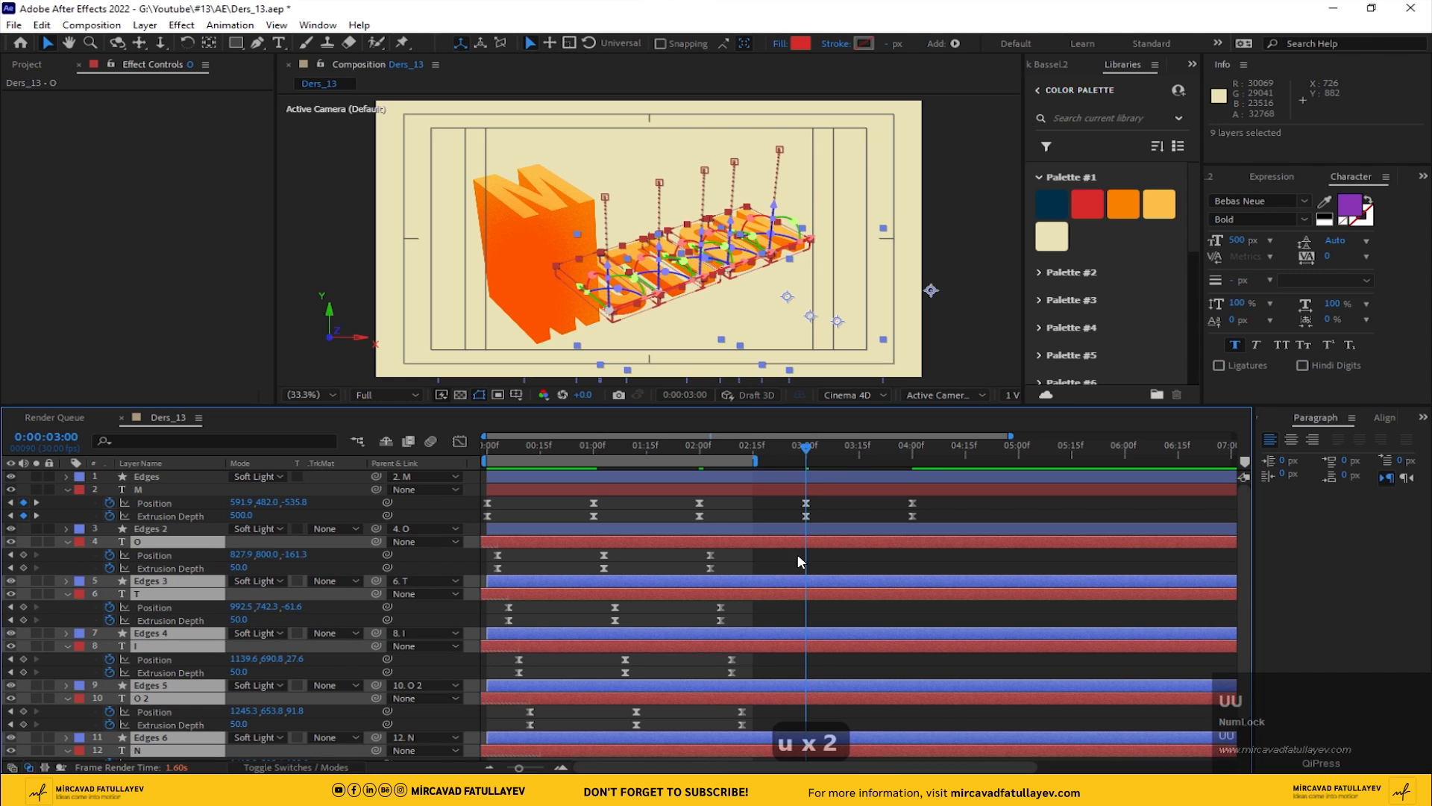
- Copy the first O's second and third Position and Extrusion Depth keyframes and paste them at 0:00:03:03
{"action": "left_click_drag", "start_coordinate": [698, 451], "coordinate": [602, 471]}
{"action": "left_click_drag", "start_coordinate": [731, 551], "coordinate": [596, 568]}
{"action": "key", "text": "ctrl+c"}
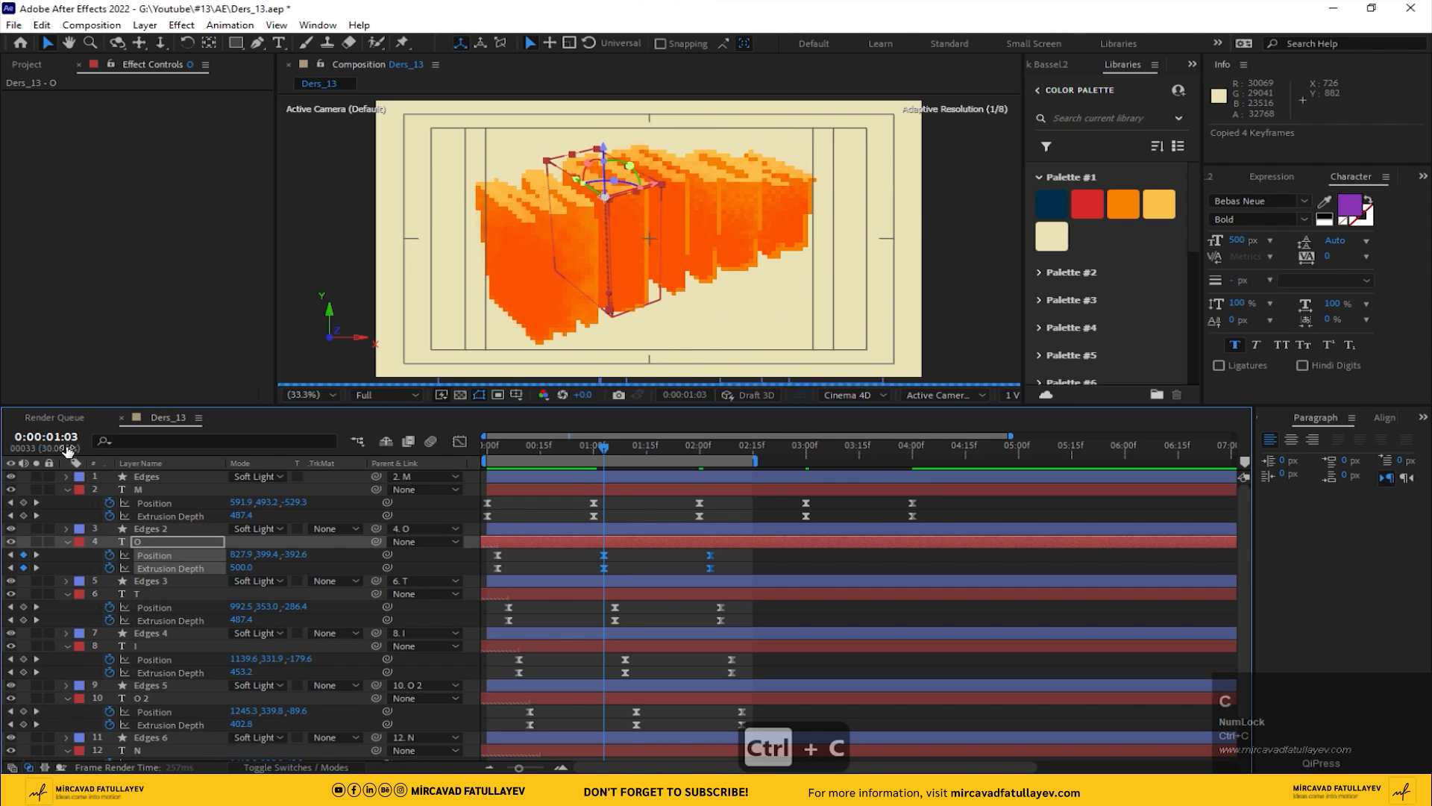
{"action": "left_click", "coordinate": [46, 436]}
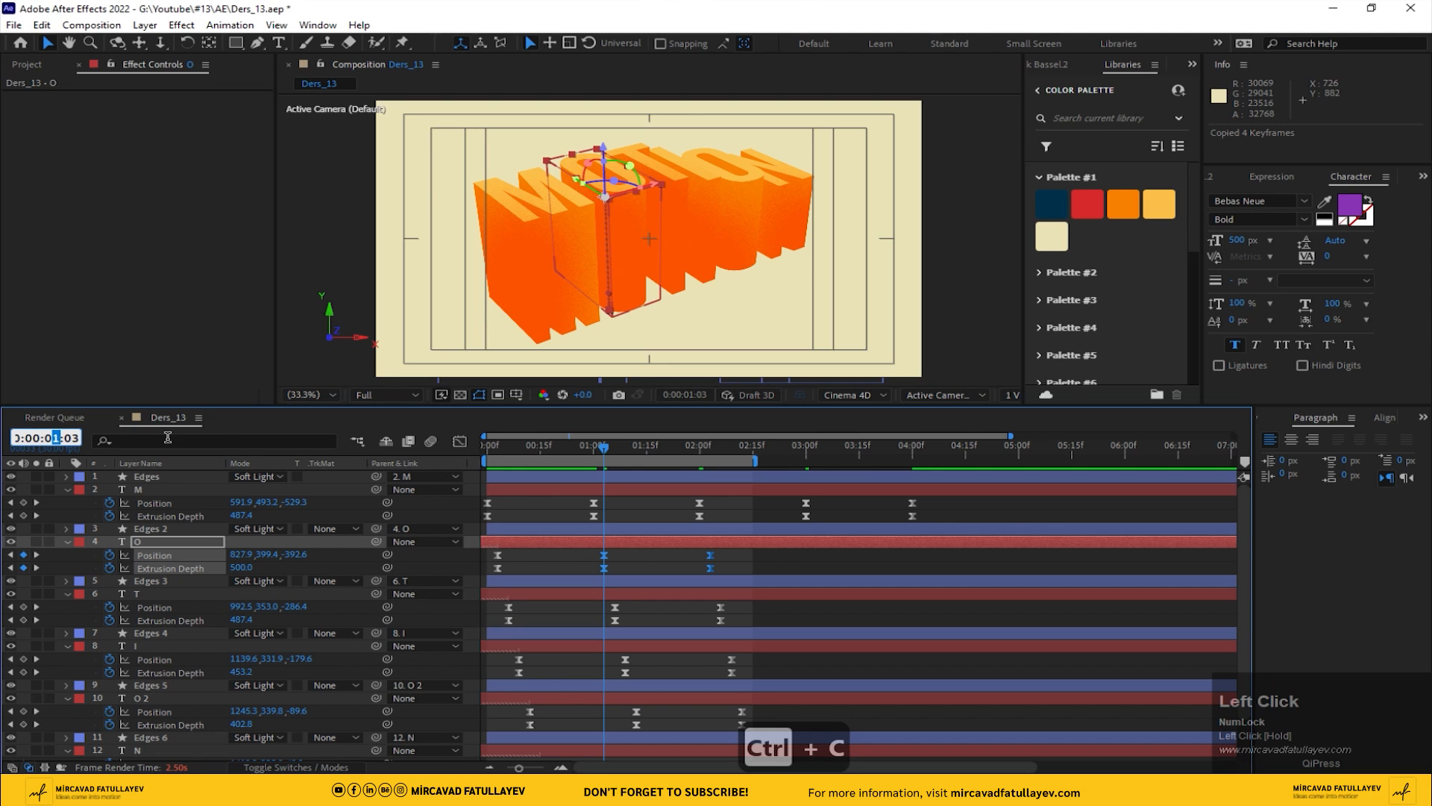
{"action": "left_click", "coordinate": [710, 447]}
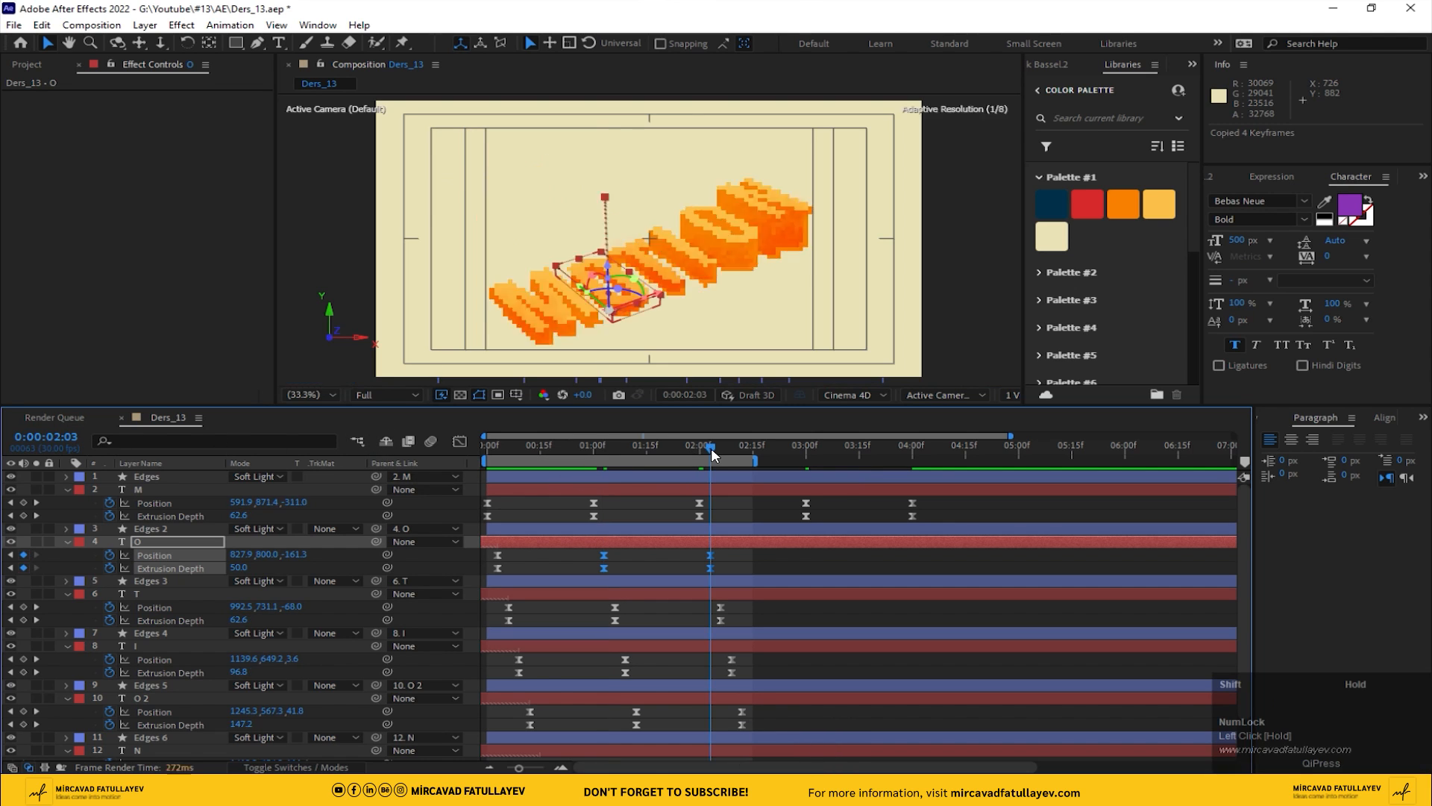
{"action": "left_click", "coordinate": [51, 438]}
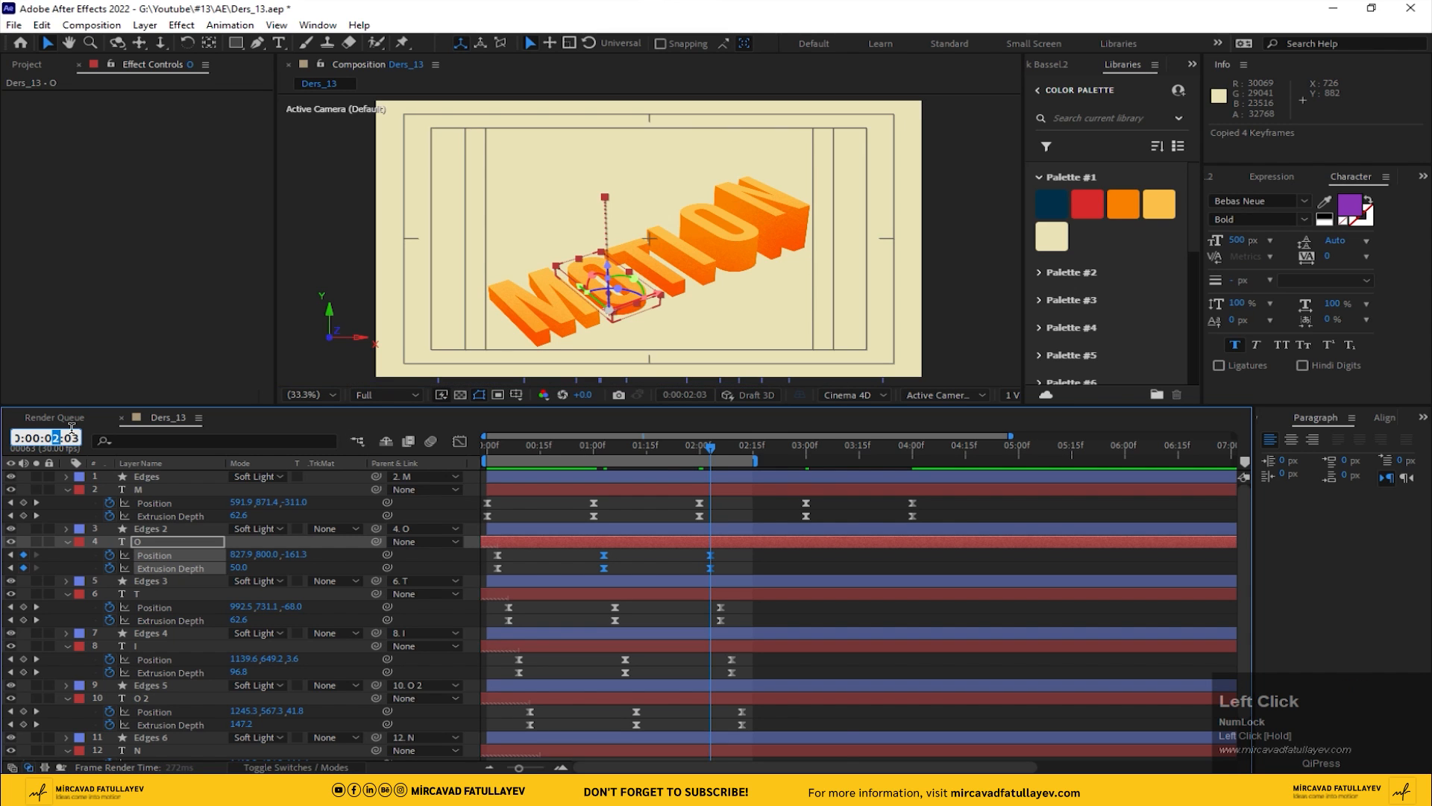
{"action": "type", "text": "3"}
{"action": "key", "text": "Return"}
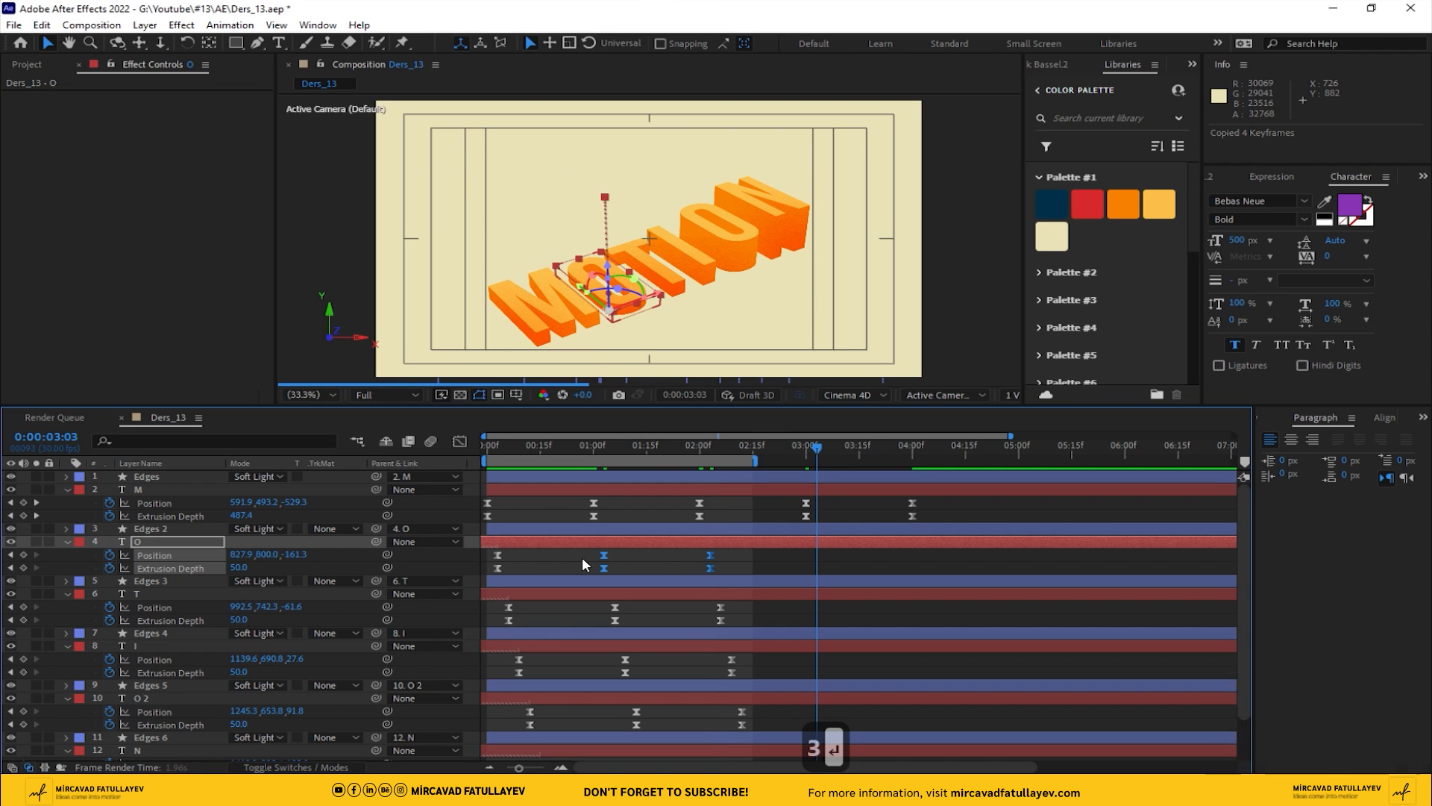
{"action": "key", "text": "ctrl+c"}
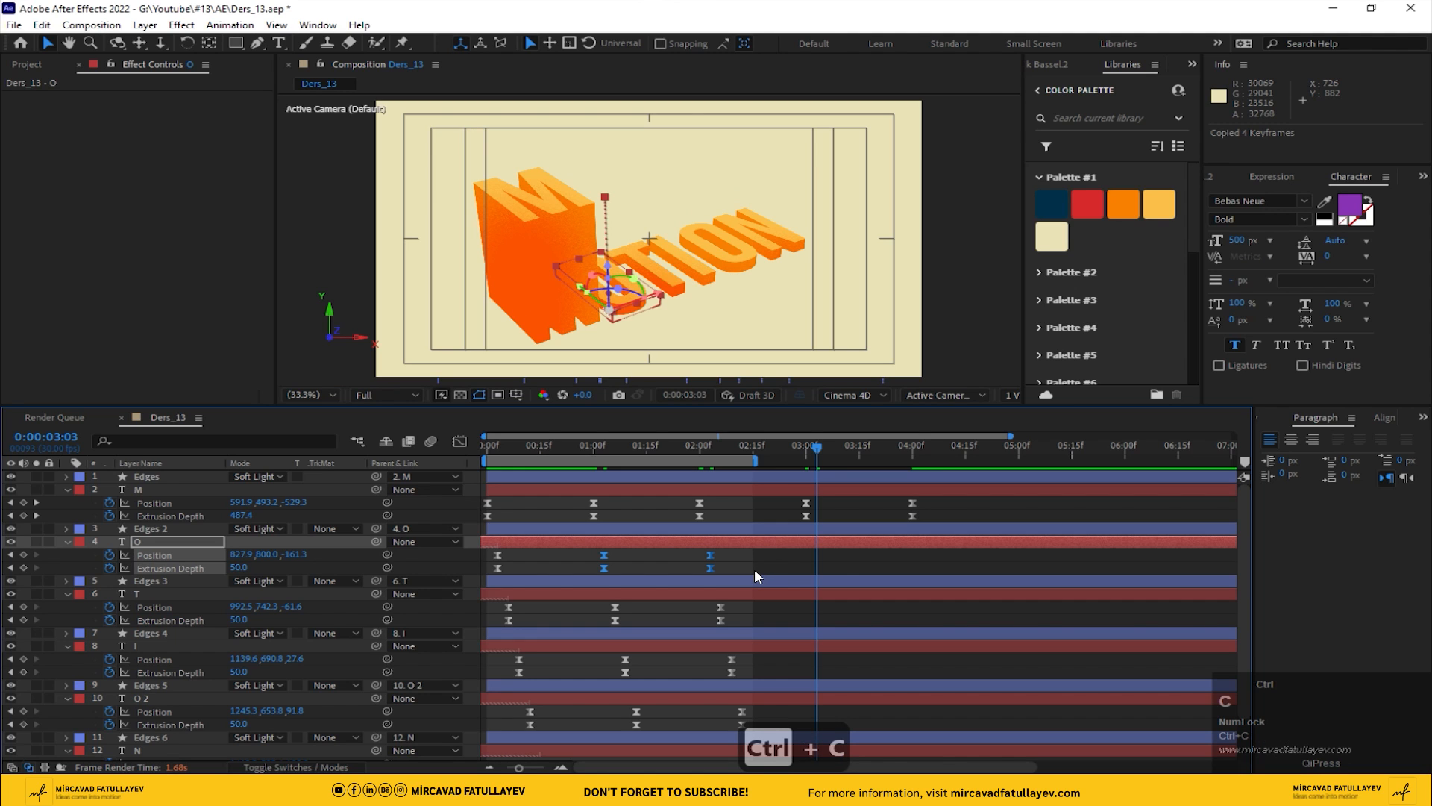
{"action": "key", "text": "ctrl+v"}
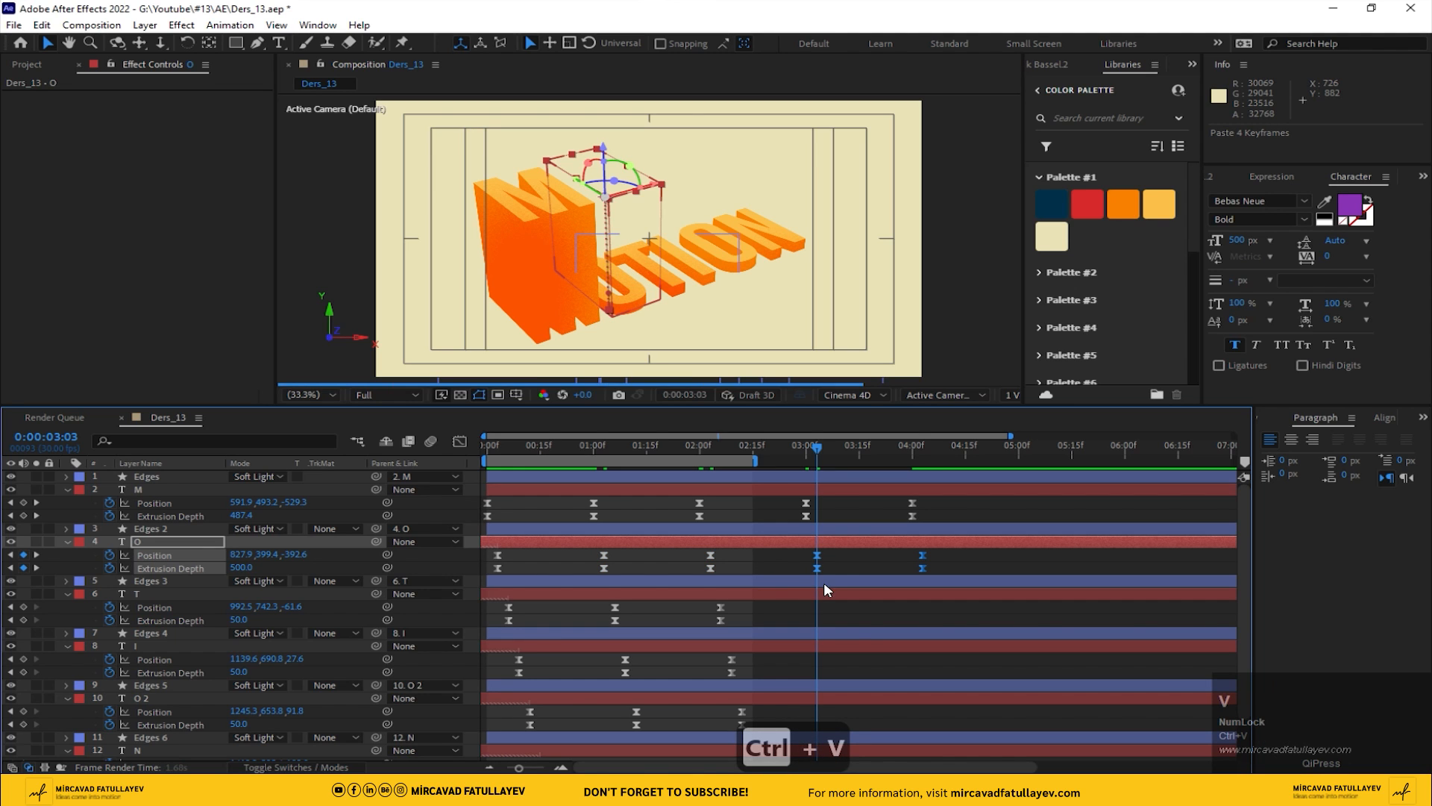
- Copy the T's second and third Position and Extrusion Depth keyframes and paste them at 0:00:03:06
{"action": "left_click", "coordinate": [727, 446]}
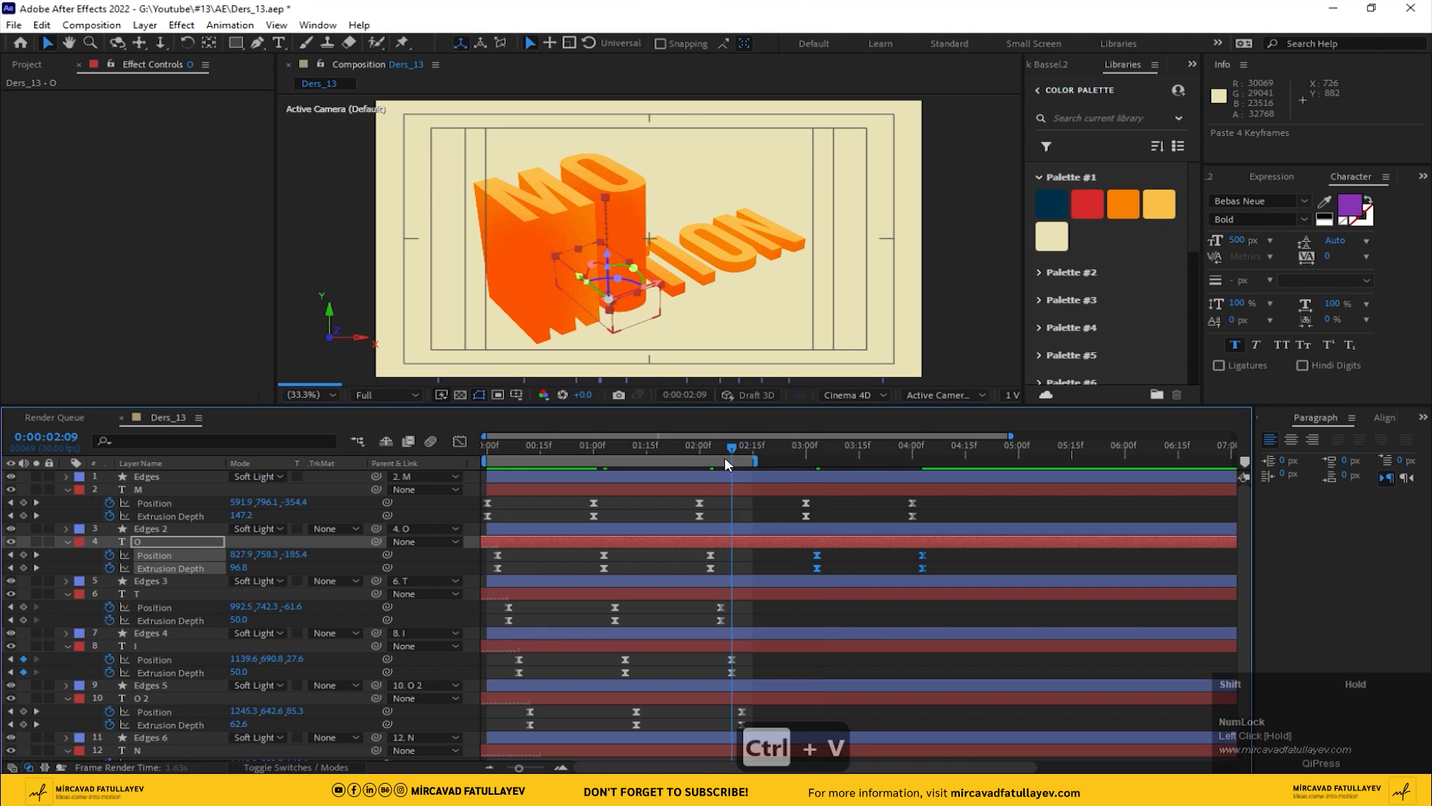
{"action": "left_click_drag", "start_coordinate": [713, 603], "coordinate": [600, 628]}
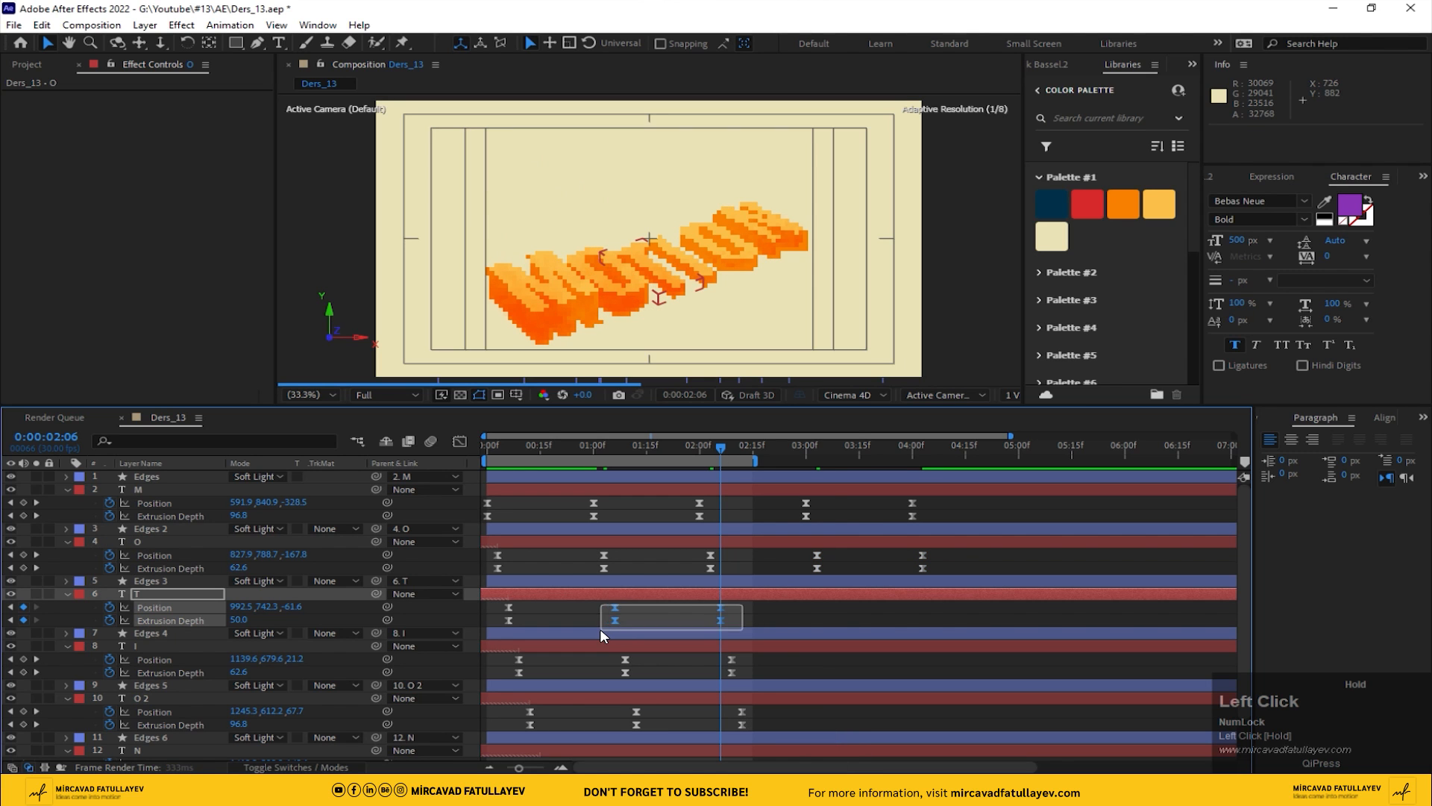
{"action": "key", "text": "ctrl+c"}
{"action": "left_click", "coordinate": [61, 438]}
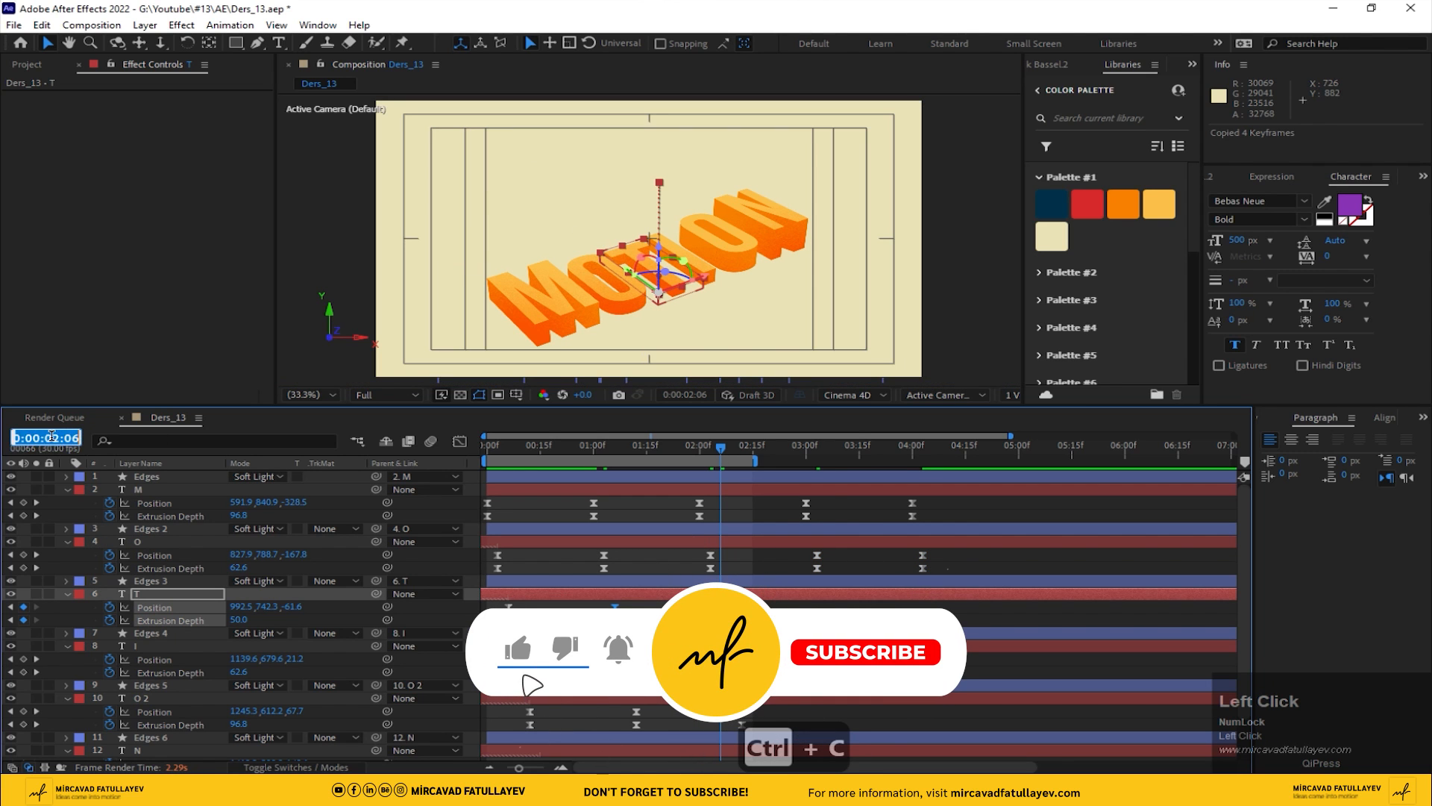
{"action": "type", "text": "3"}
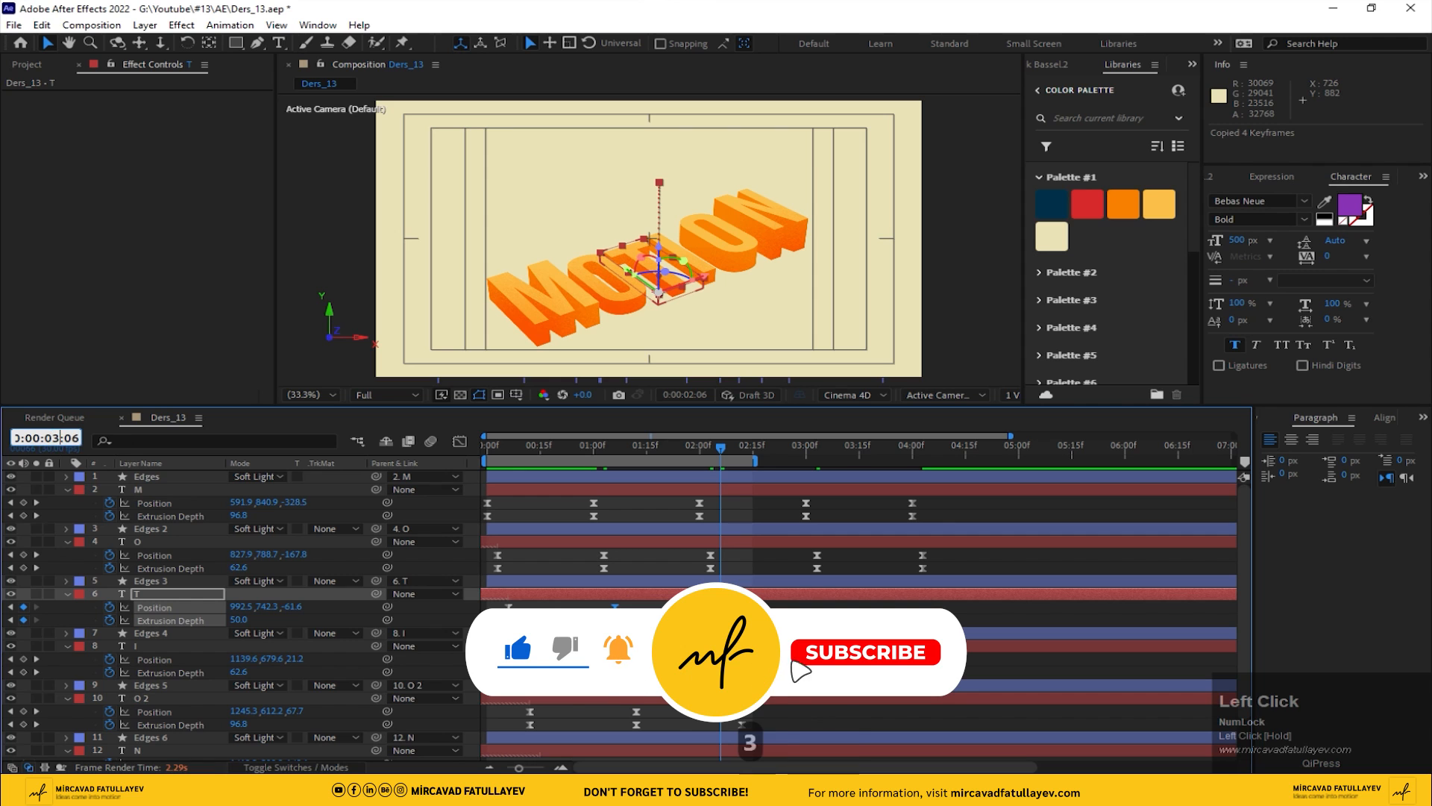
{"action": "key", "text": "Return"}
{"action": "key", "text": "ctrl+v"}
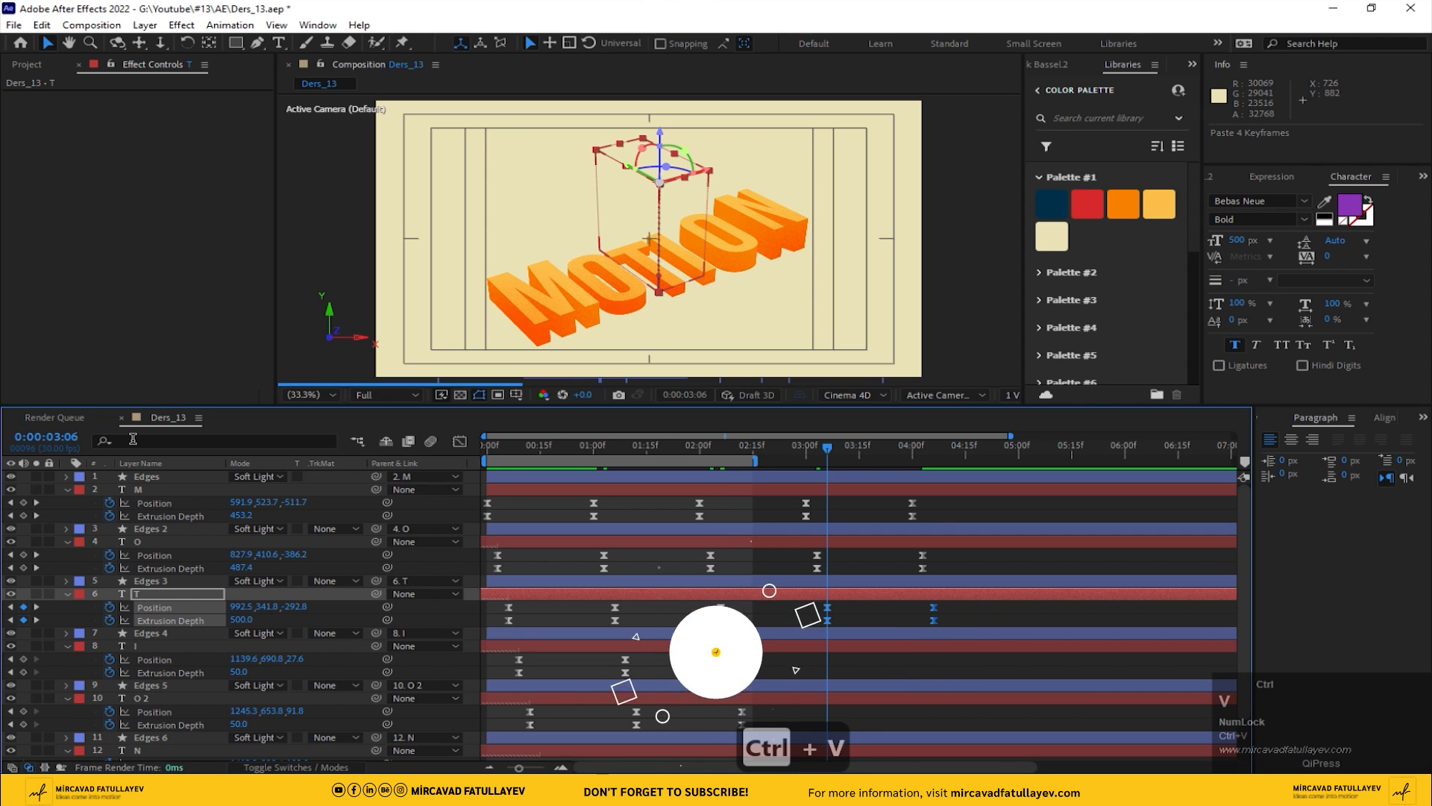
- Copy the I's second and third Position and Extrusion Depth keyframes and paste them at 0:00:03:09
{"action": "scroll", "coordinate": [703, 589], "scroll_direction": "down", "scroll_amount": 1}
{"action": "left_click_drag", "start_coordinate": [768, 616], "coordinate": [606, 636]}
{"action": "key", "text": "ctrl+c"}
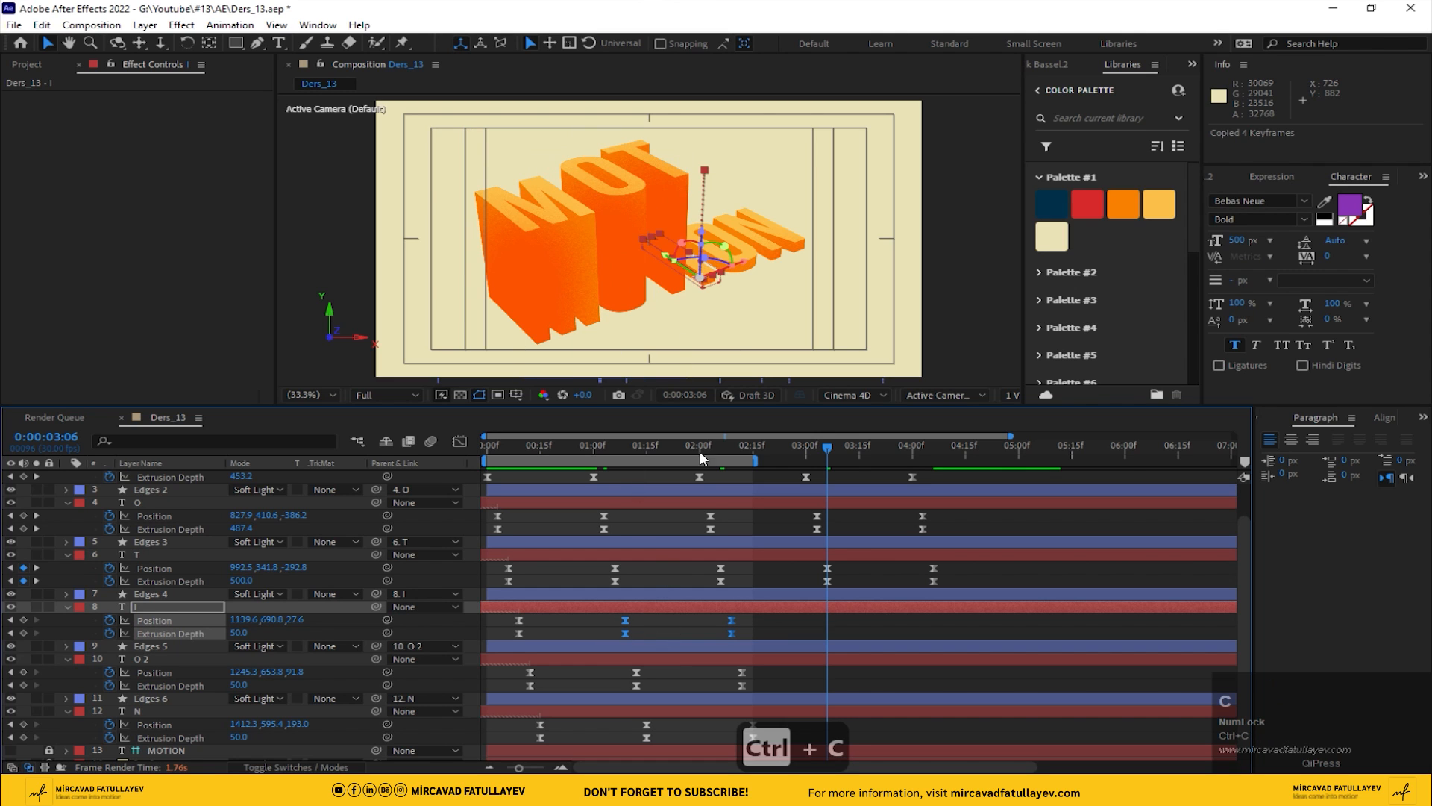
{"action": "left_click", "coordinate": [731, 452], "text": "shift"}
{"action": "left_click", "coordinate": [48, 436]}
{"action": "left_click", "coordinate": [54, 433]}
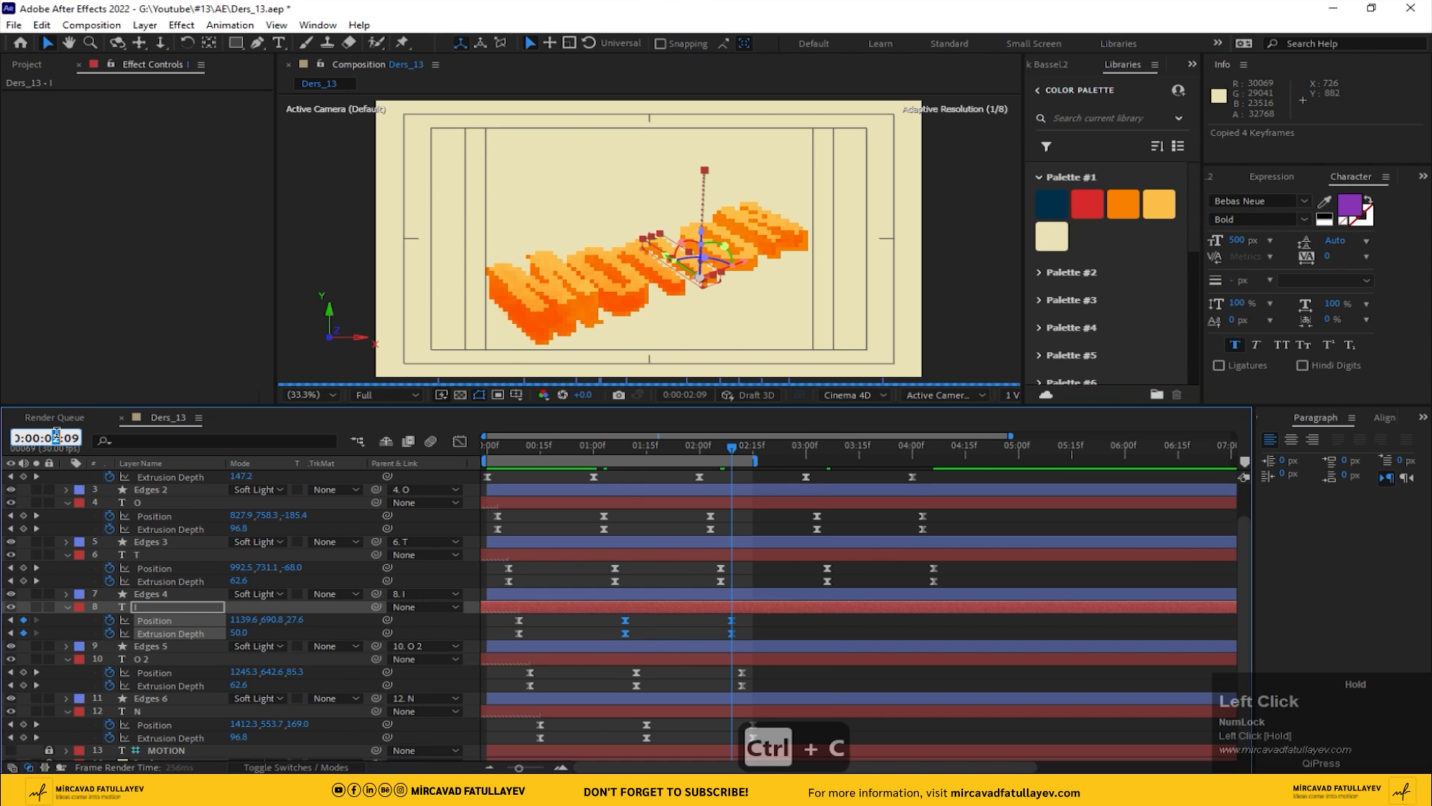
{"action": "type", "text": "3"}
{"action": "key", "text": "Return"}
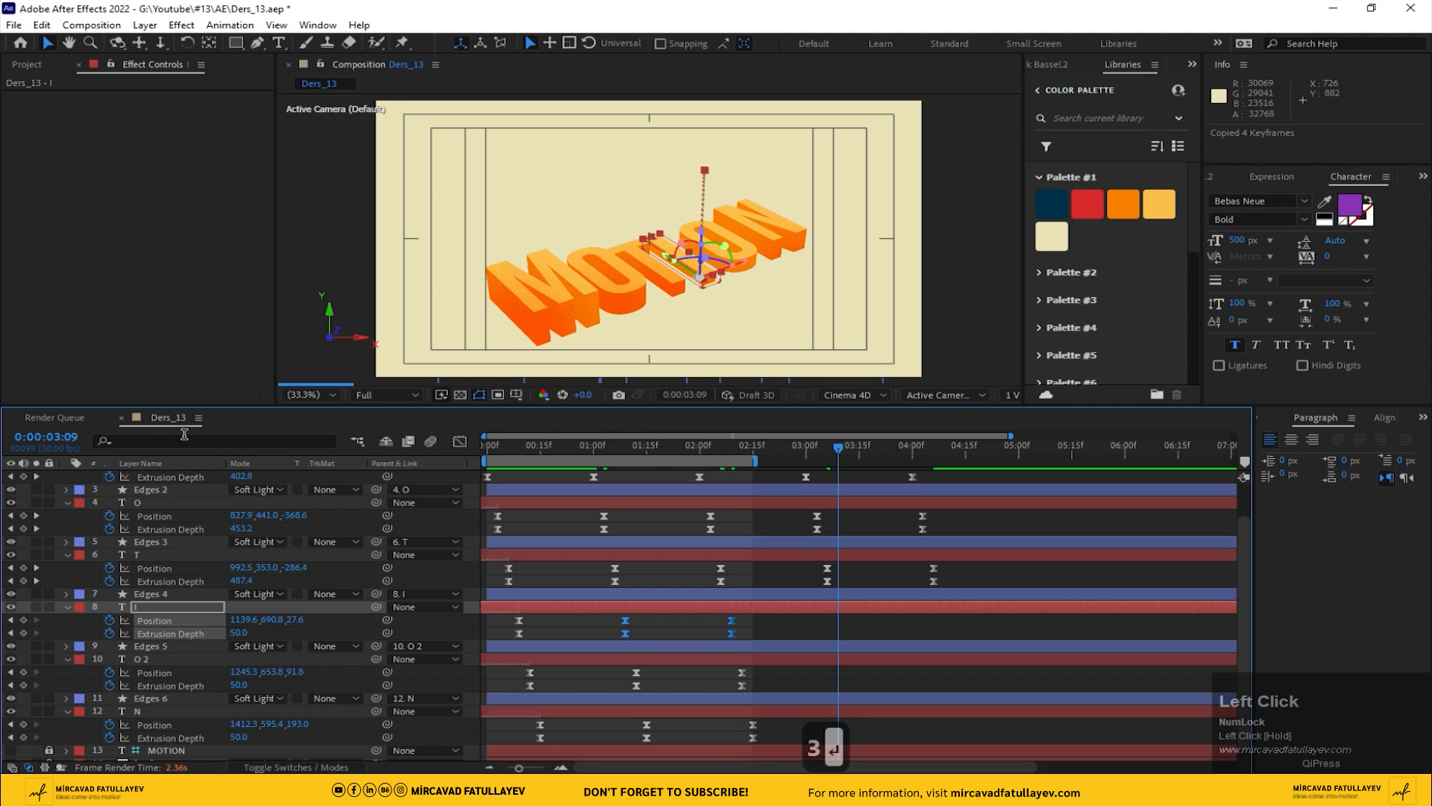
{"action": "key", "text": "ctrl+v"}
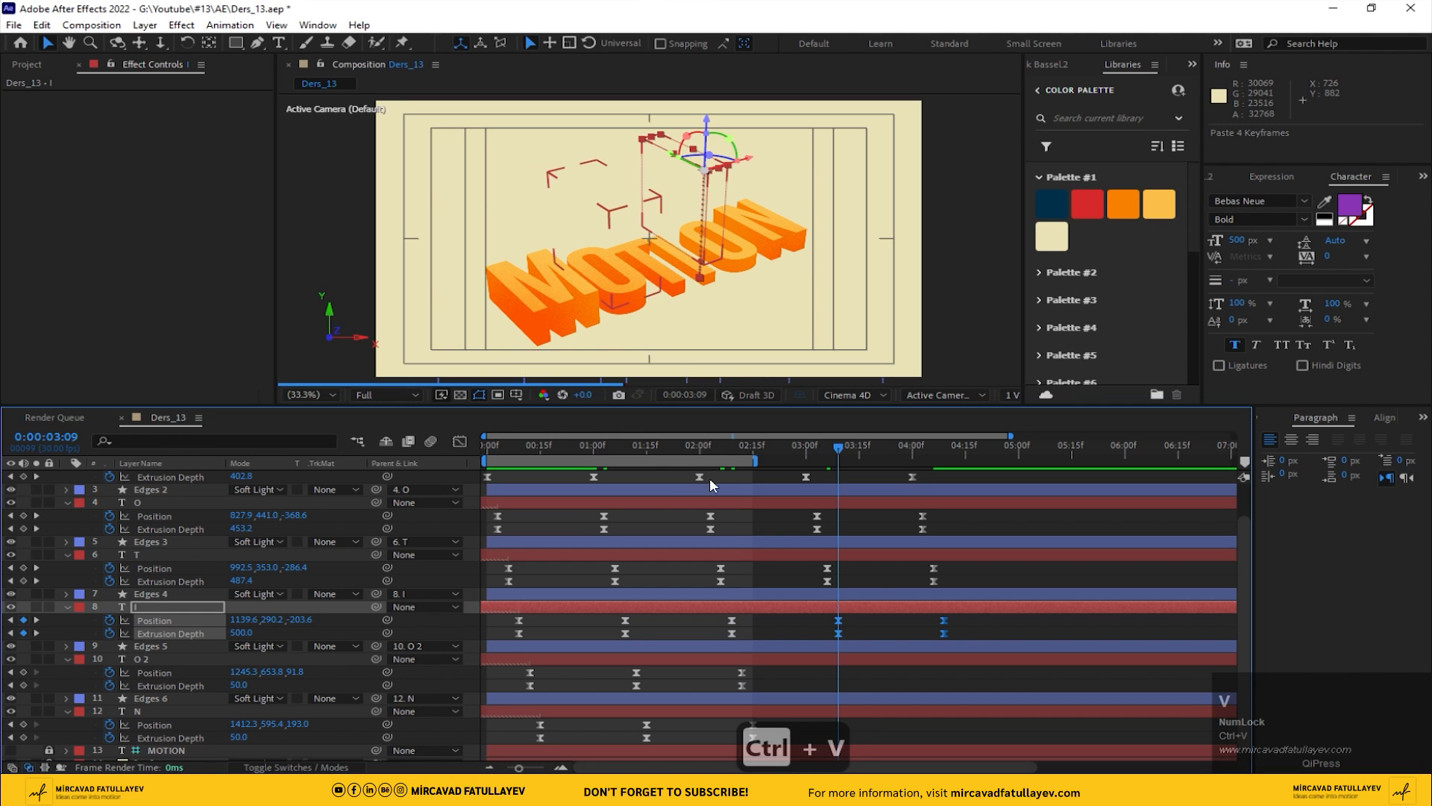
- Copy the second and third Position and Extrusion Depth keyframes of the O 2 layer and paste them at 0:00:03:12
{"action": "left_click_drag", "start_coordinate": [739, 445], "coordinate": [740, 457]}
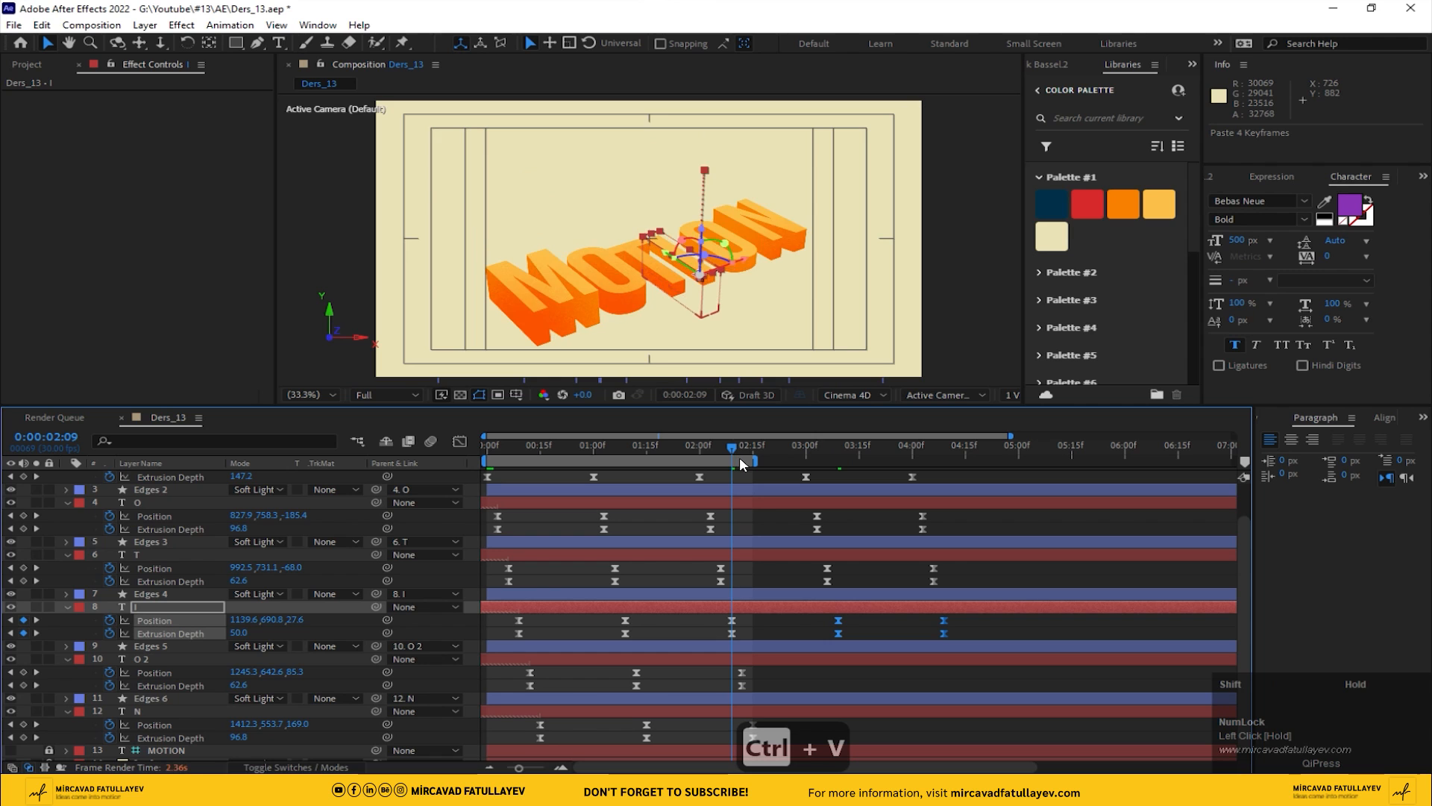
{"action": "scroll", "coordinate": [855, 661], "scroll_direction": "down", "scroll_amount": 1}
{"action": "left_click_drag", "start_coordinate": [783, 659], "coordinate": [640, 679]}
{"action": "key", "text": "ctrl+c"}
{"action": "left_click", "coordinate": [49, 437]}
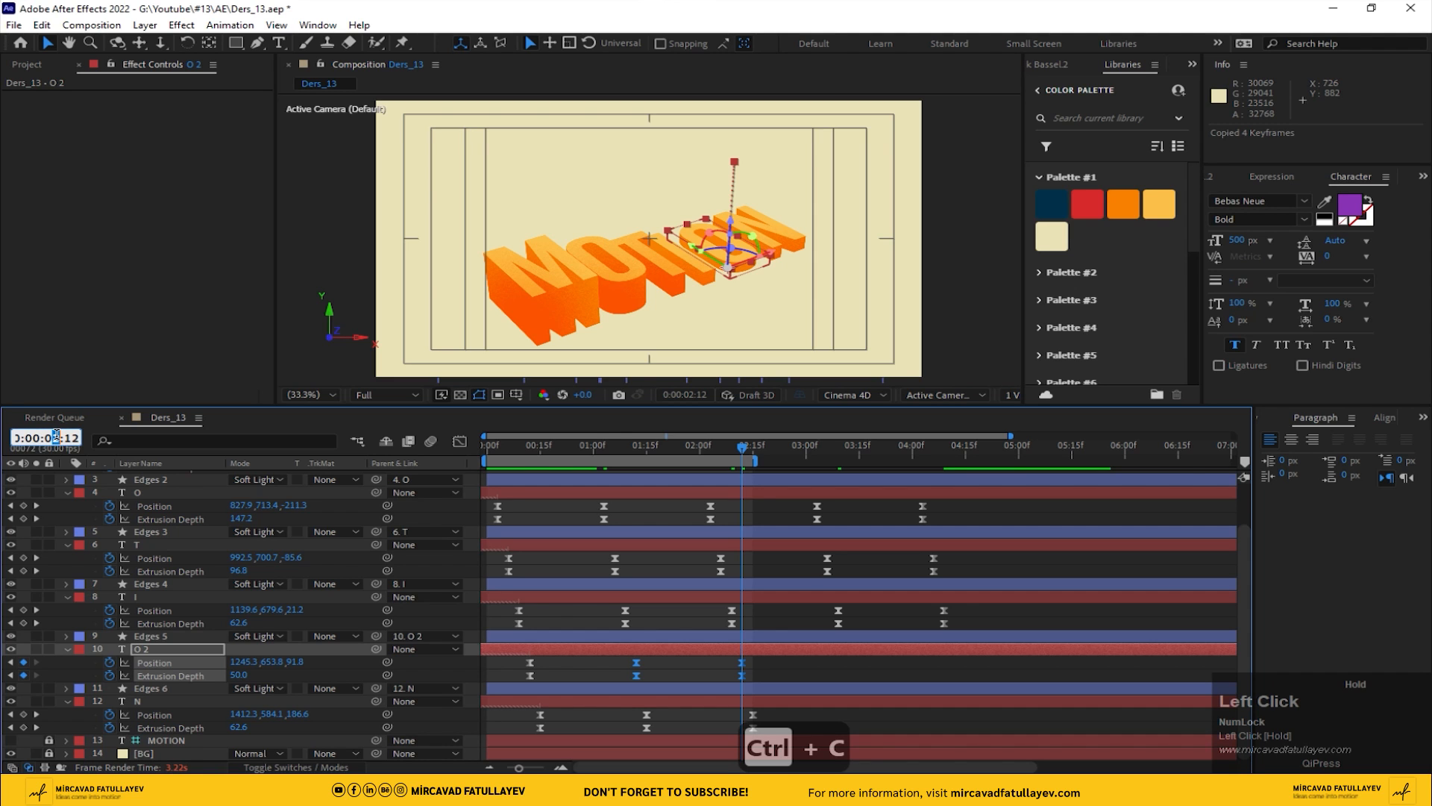
{"action": "type", "text": "3"}
{"action": "key", "text": "Return"}
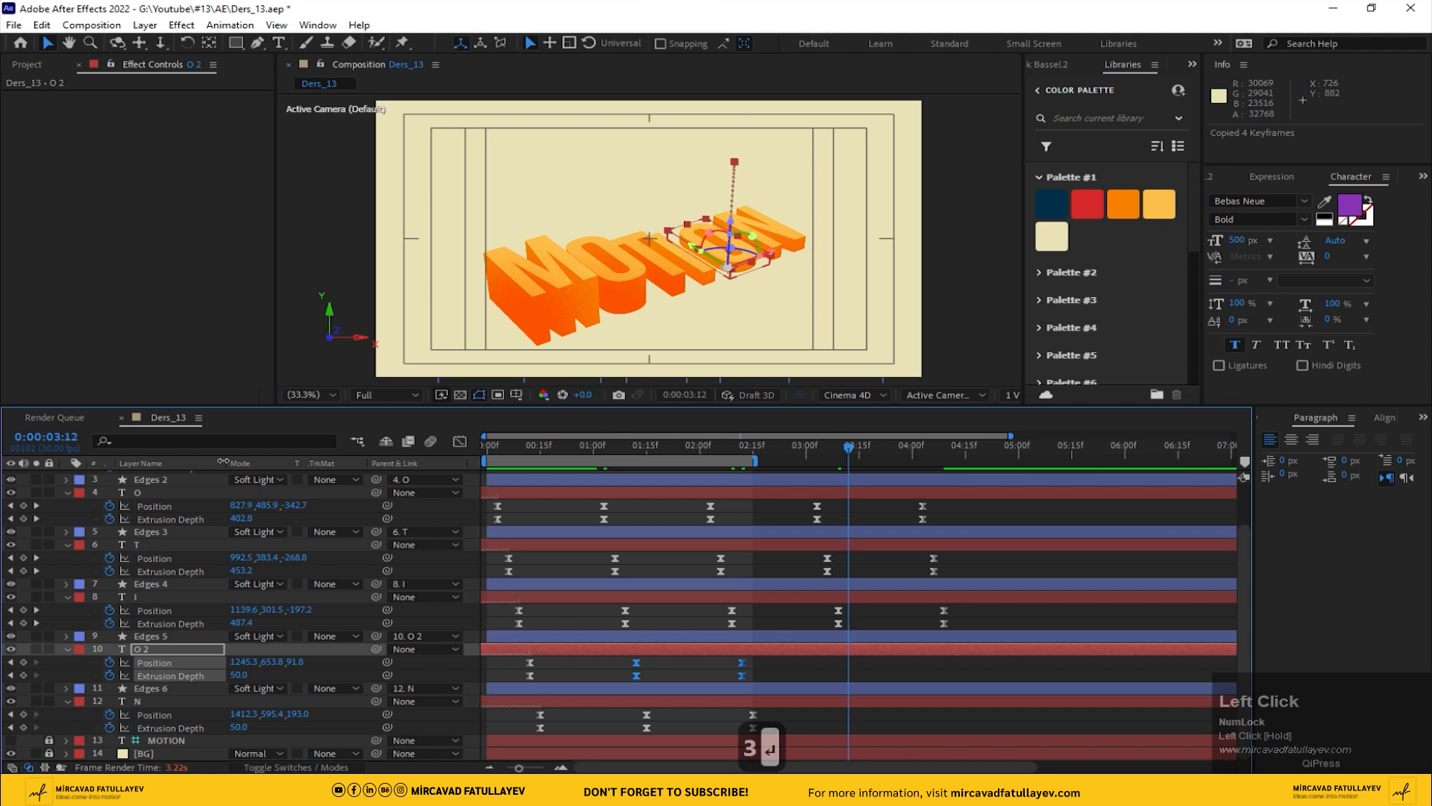
{"action": "key", "text": "ctrl+v"}
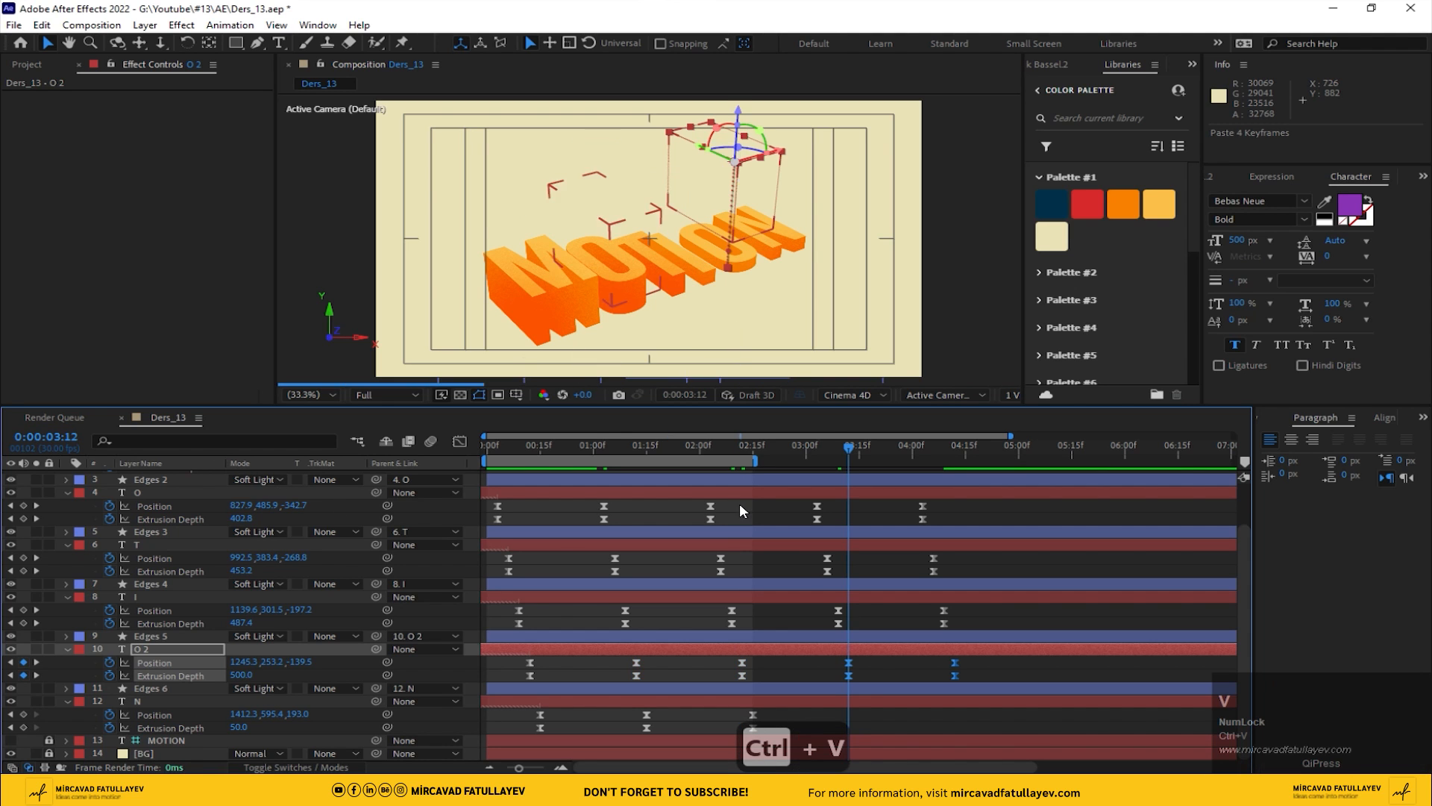
- Copy the N's second and third Position and Extrusion Depth keyframes, paste them at 0:00:03:15, and clear the selection
{"action": "left_click", "coordinate": [771, 453], "text": "shift"}
{"action": "left_click_drag", "start_coordinate": [766, 462], "coordinate": [758, 469]}
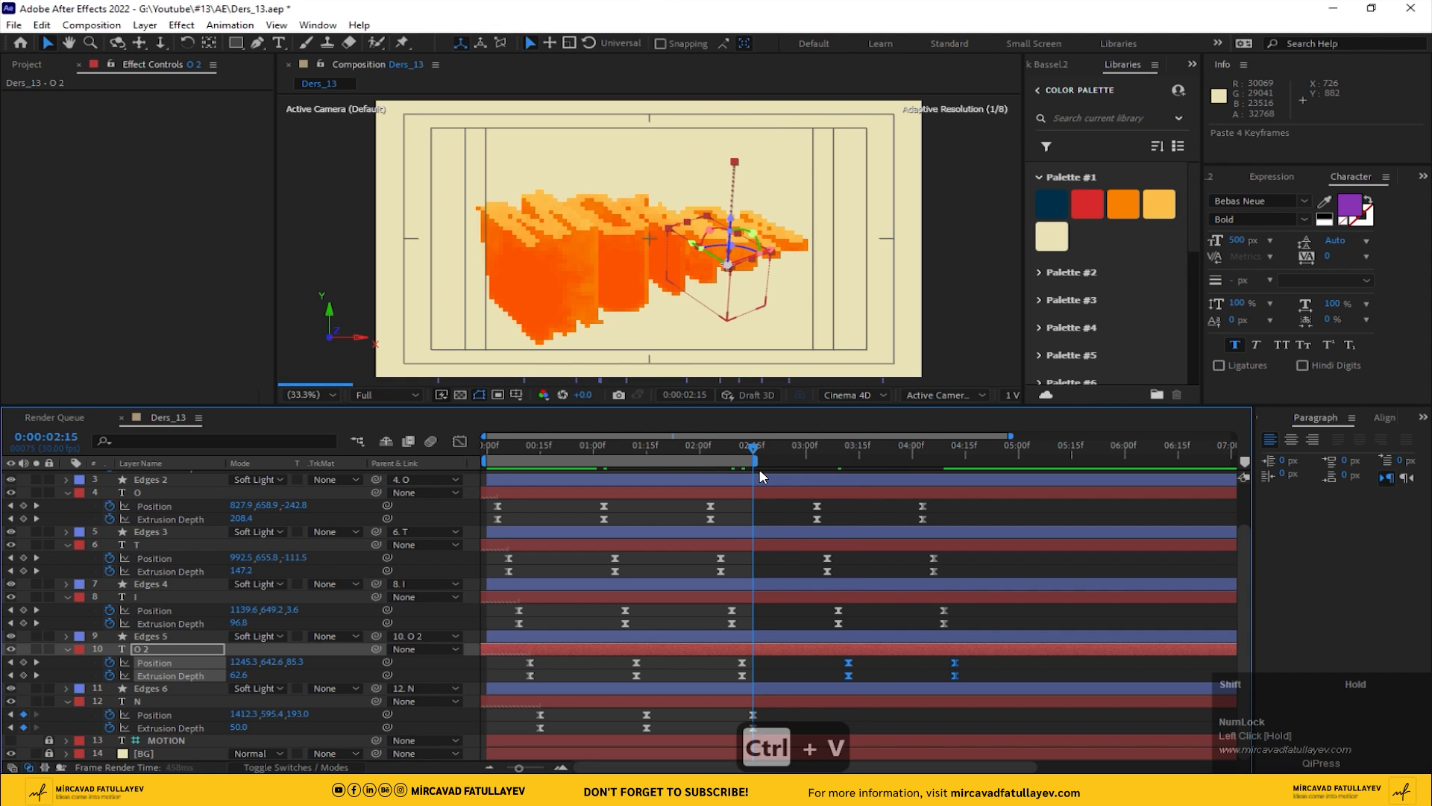
{"action": "left_click_drag", "start_coordinate": [798, 710], "coordinate": [630, 722]}
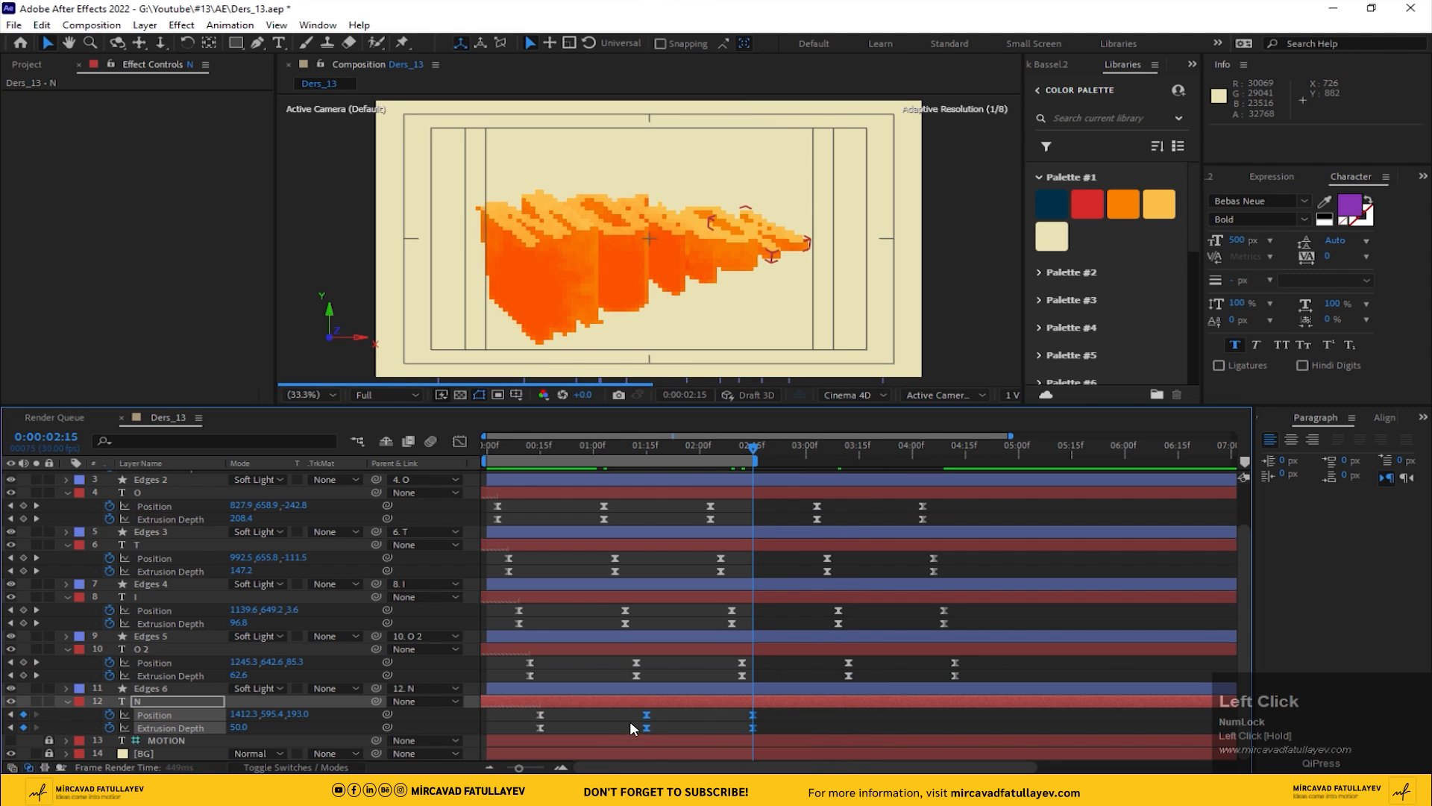
{"action": "key", "text": "ctrl+c"}
{"action": "left_click", "coordinate": [47, 437]}
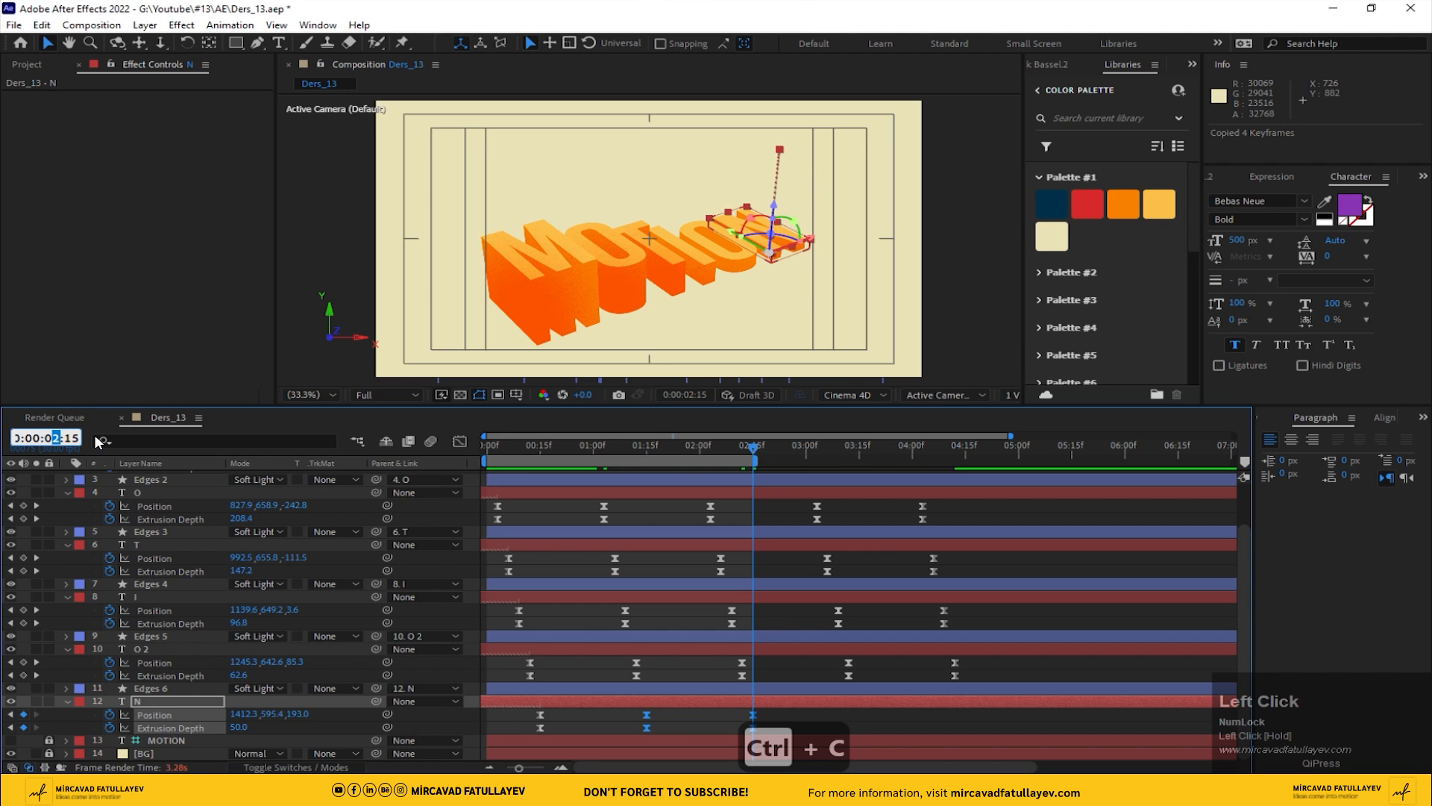
{"action": "type", "text": "3"}
{"action": "key", "text": "Return"}
{"action": "key", "text": "ctrl+v"}
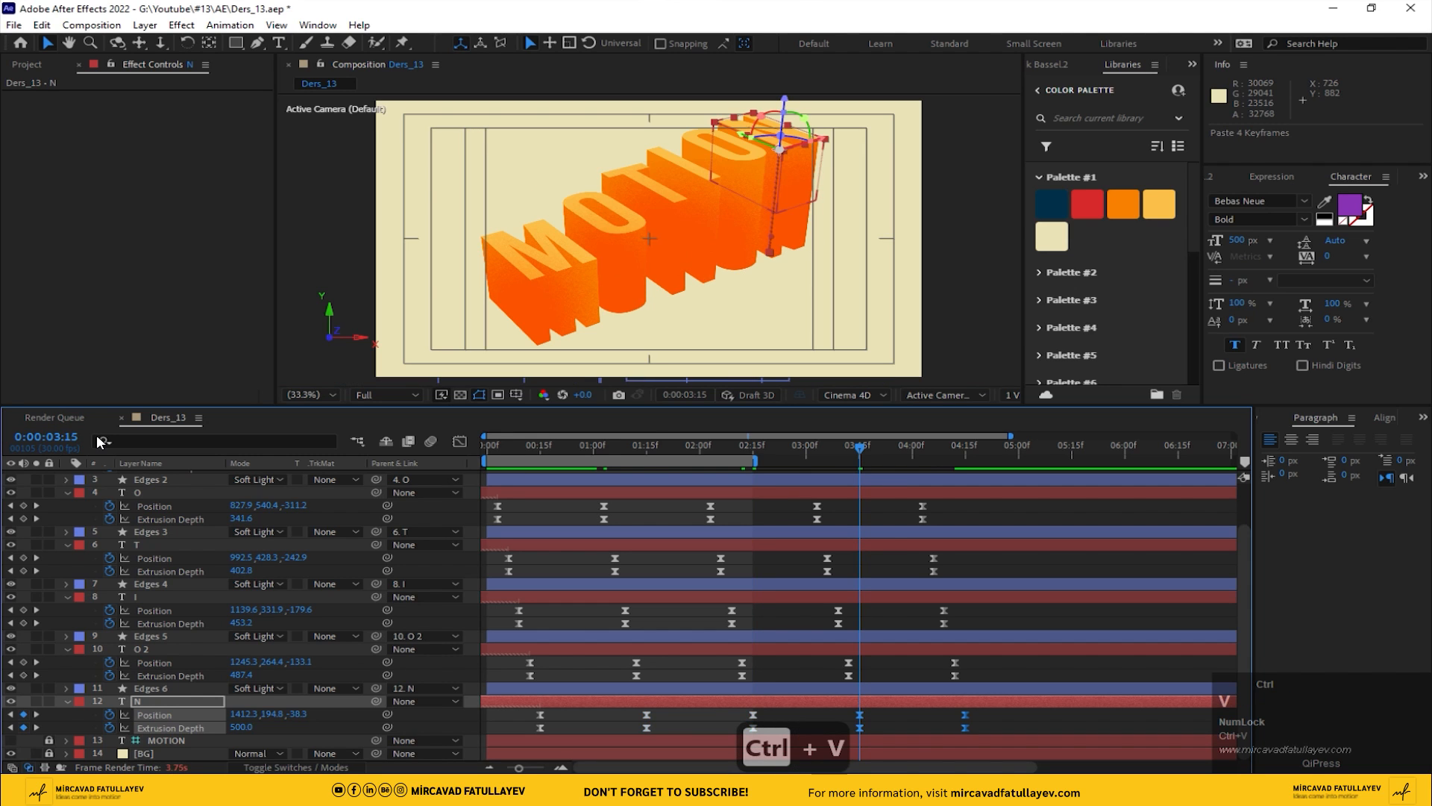
{"action": "scroll", "coordinate": [710, 515], "scroll_direction": "up", "scroll_amount": 2}
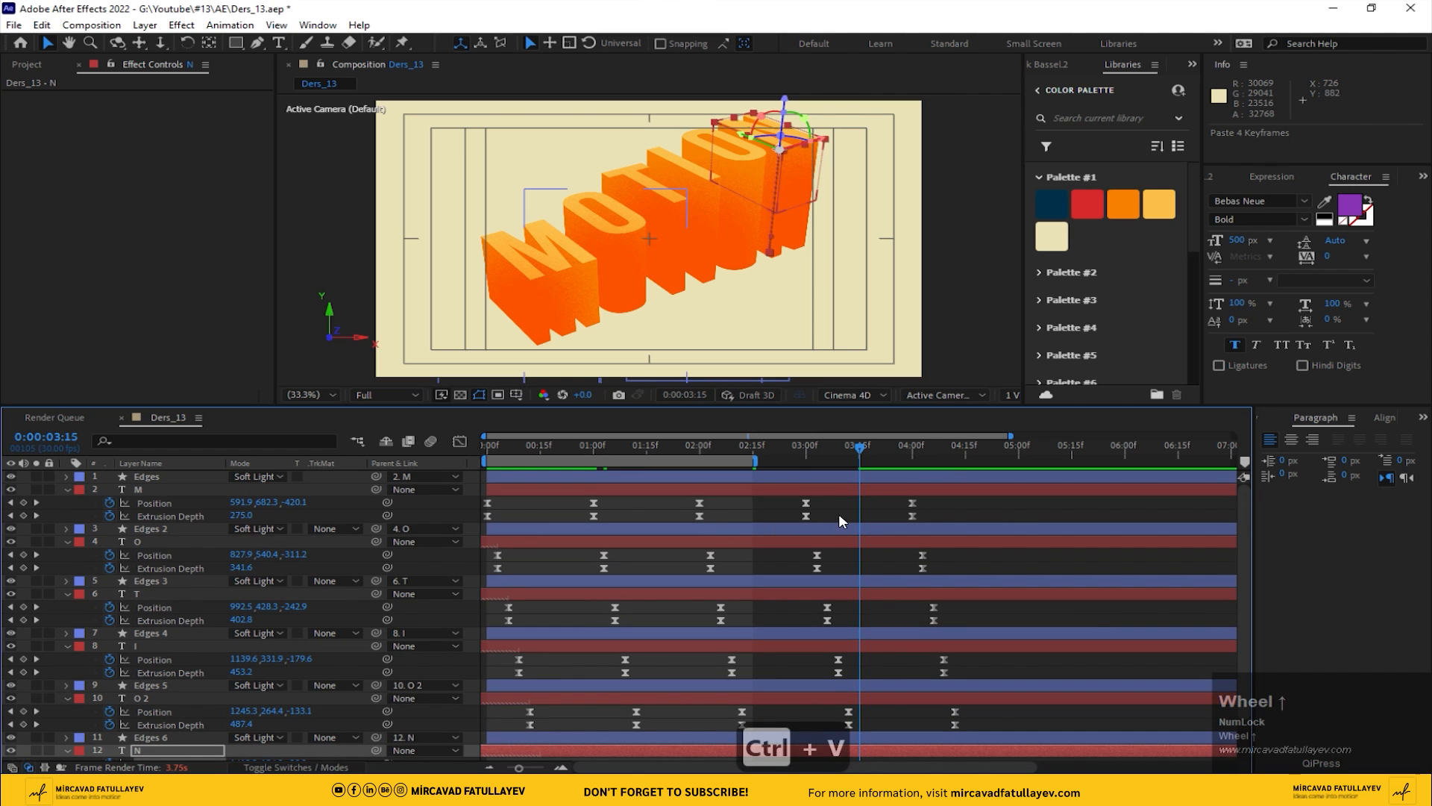
{"action": "left_click", "coordinate": [947, 500]}
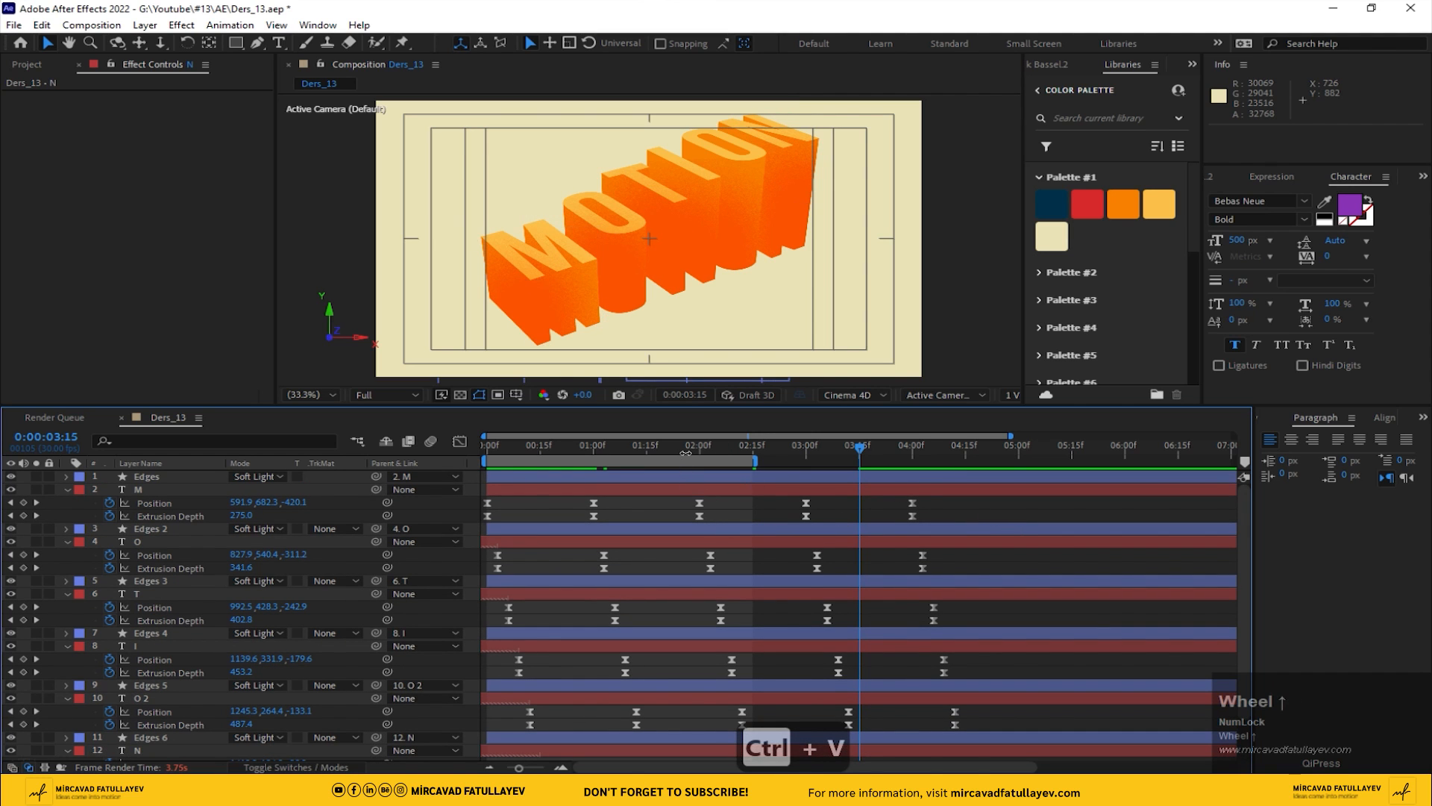
- Set the work area to run from 0:00:01:00 to 0:00:03:00
{"action": "mouse_move", "coordinate": [589, 446]}
{"action": "left_mouse_down"}
{"action": "mouse_move", "coordinate": [709, 464]}
{"action": "mouse_move", "coordinate": [592, 463]}
{"action": "left_mouse_up"}
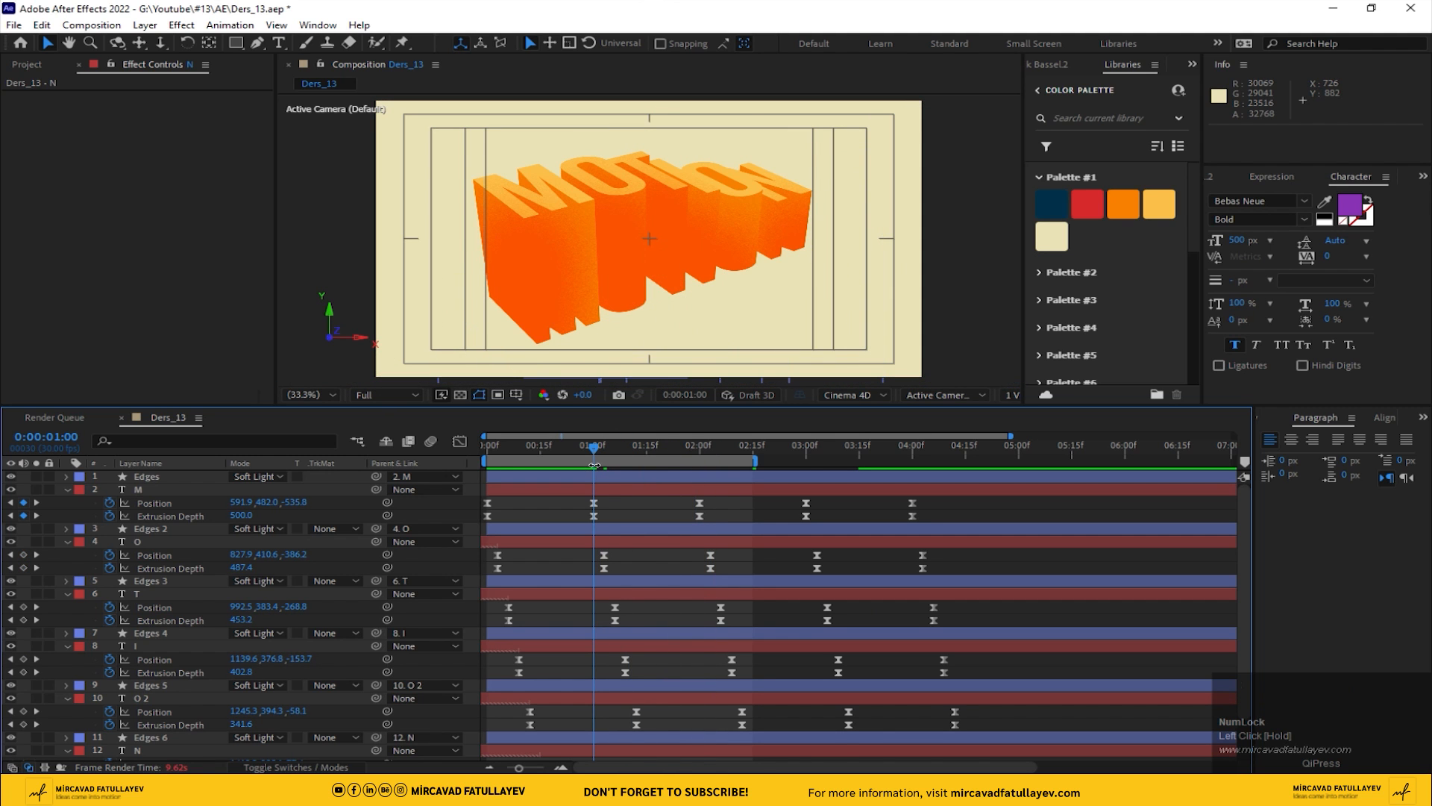
{"action": "key", "text": "b"}
{"action": "left_click_drag", "start_coordinate": [596, 448], "coordinate": [809, 486]}
{"action": "key", "text": "n"}
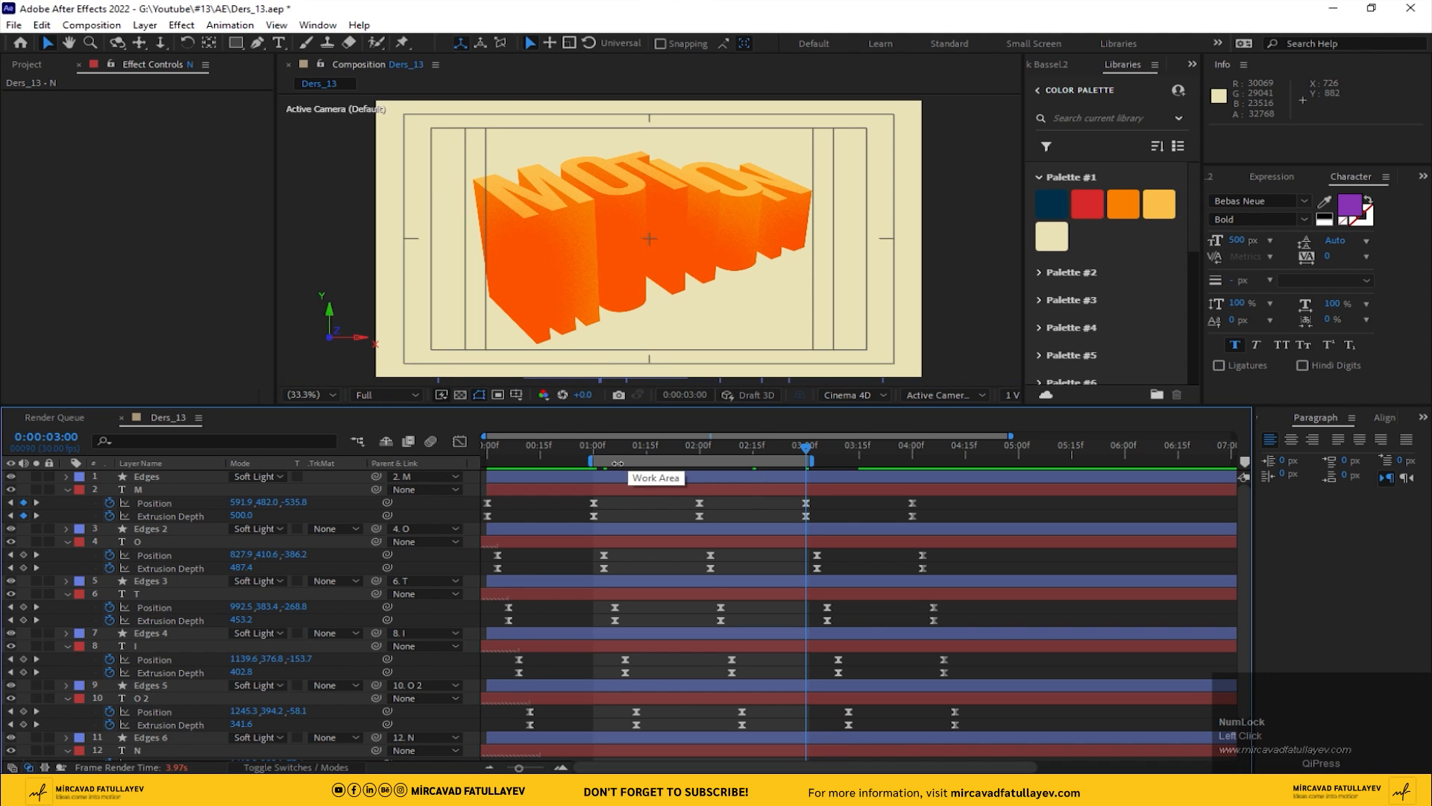
- Lower the preview resolution to Quarter and play back the work area, stopping at 0:00:02:02
{"action": "left_click", "coordinate": [596, 453]}
{"action": "key", "text": "space"}
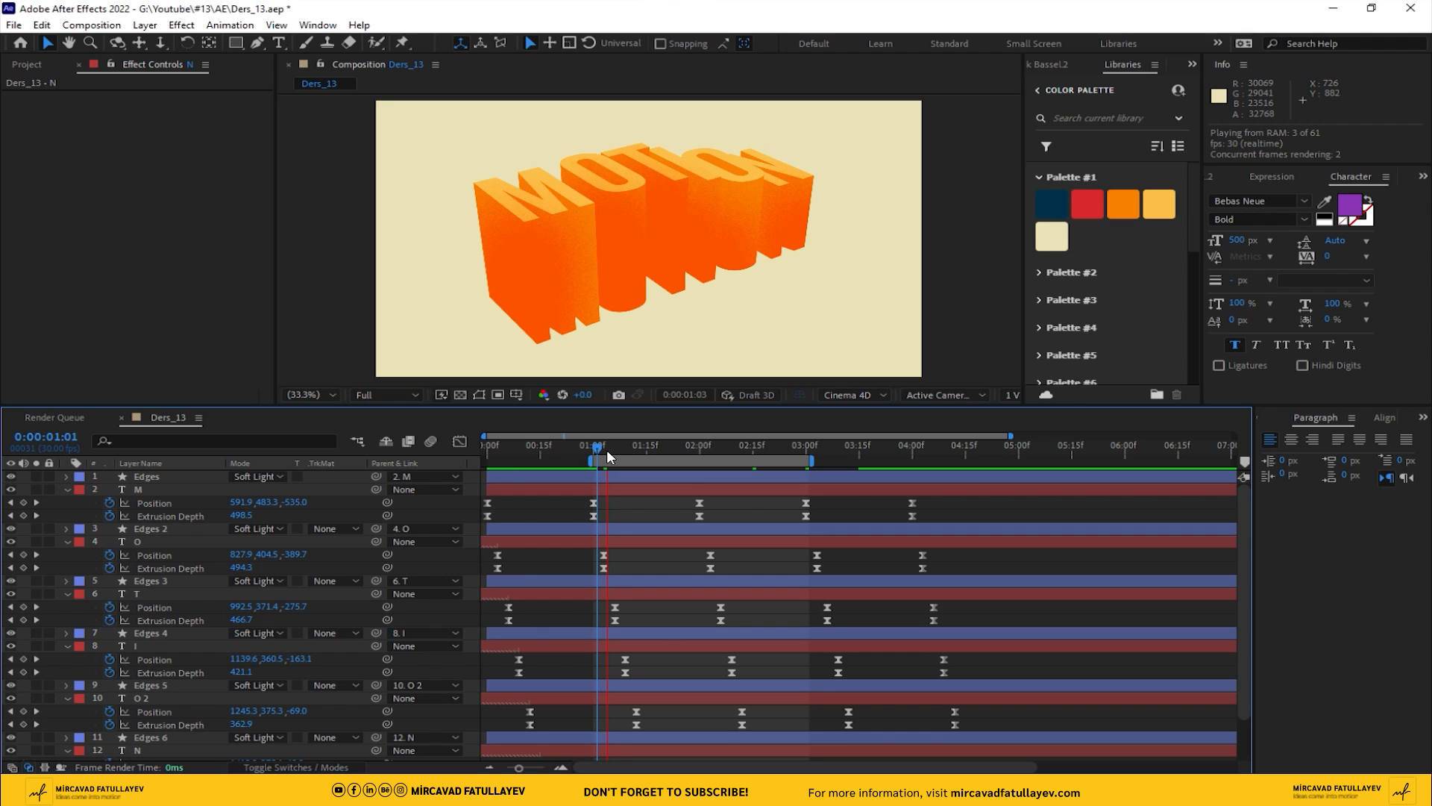
{"action": "left_click", "coordinate": [608, 457]}
{"action": "left_click", "coordinate": [396, 392]}
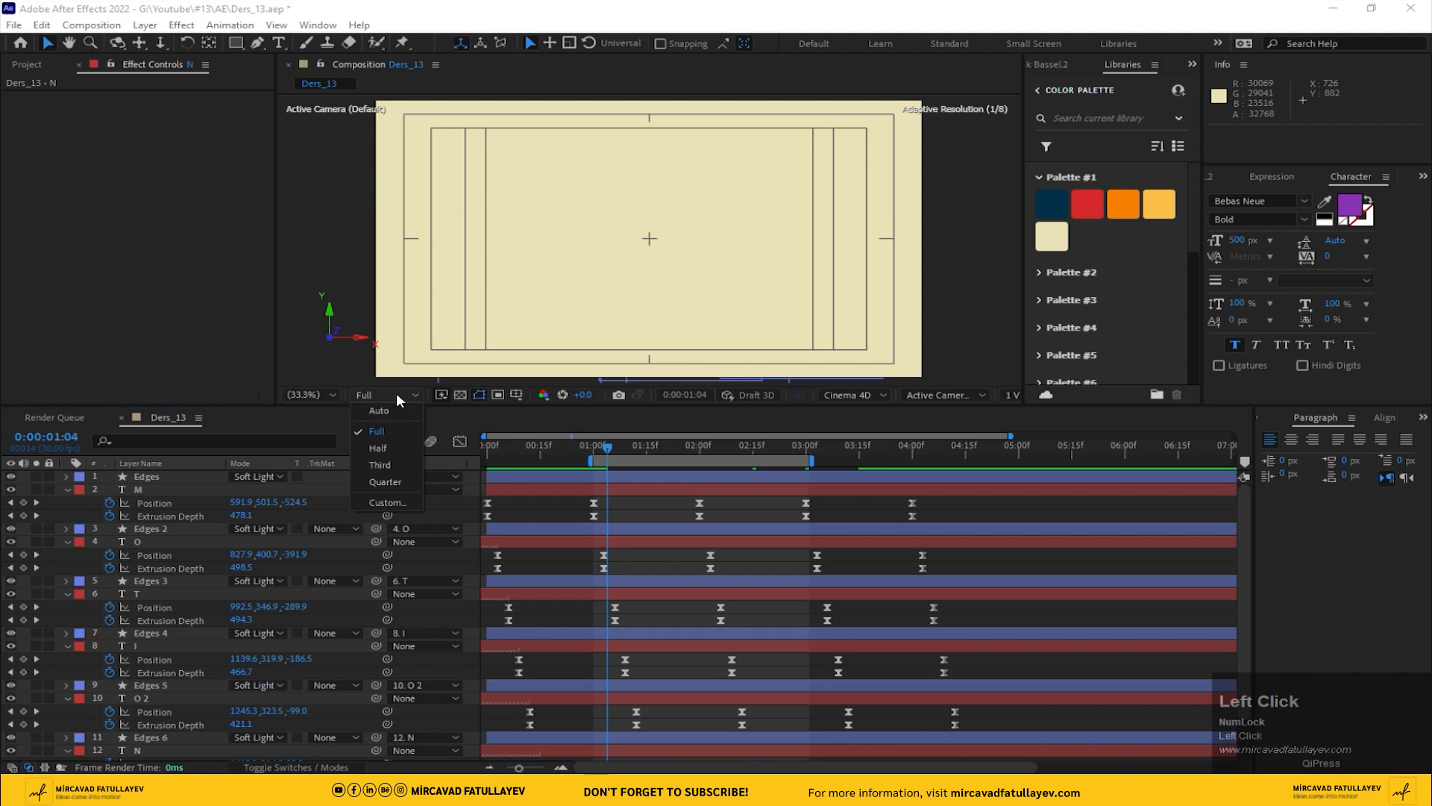
{"action": "left_click", "coordinate": [396, 481]}
{"action": "key", "text": "space"}
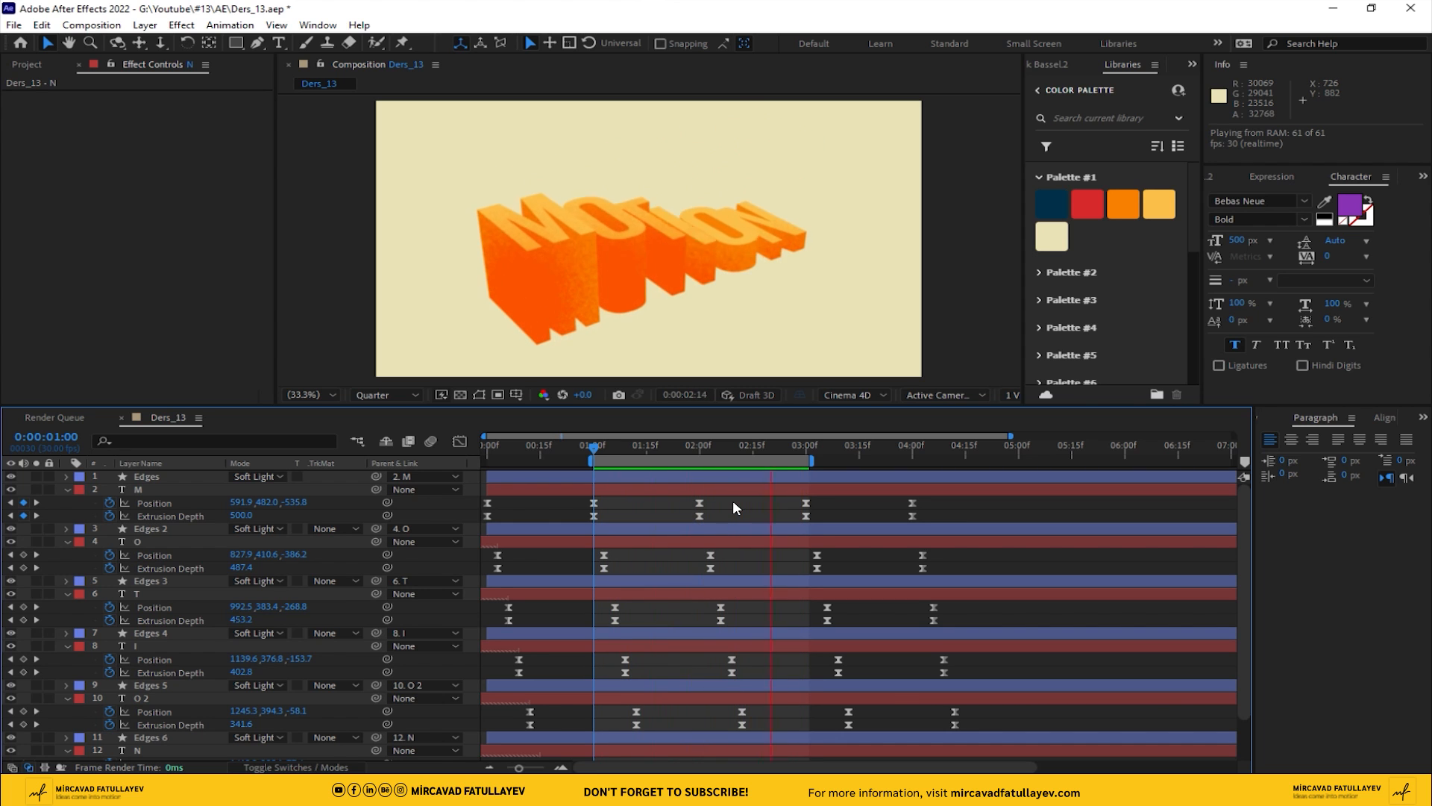
{"action": "left_click", "coordinate": [705, 445]}
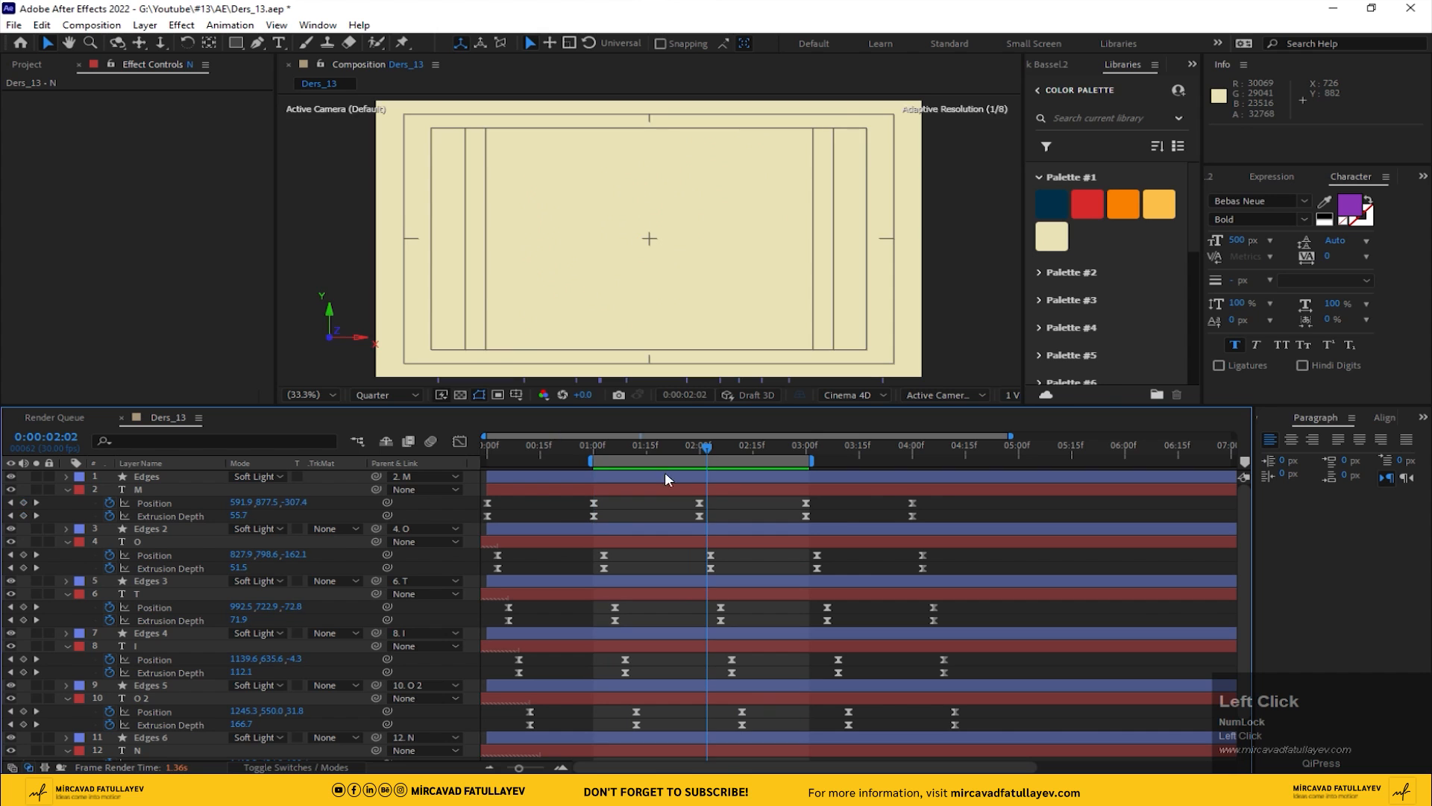
- Pre-compose all letter and Edges layers, from Edges down to N, into a new composition named Motion
{"action": "left_click", "coordinate": [138, 480]}
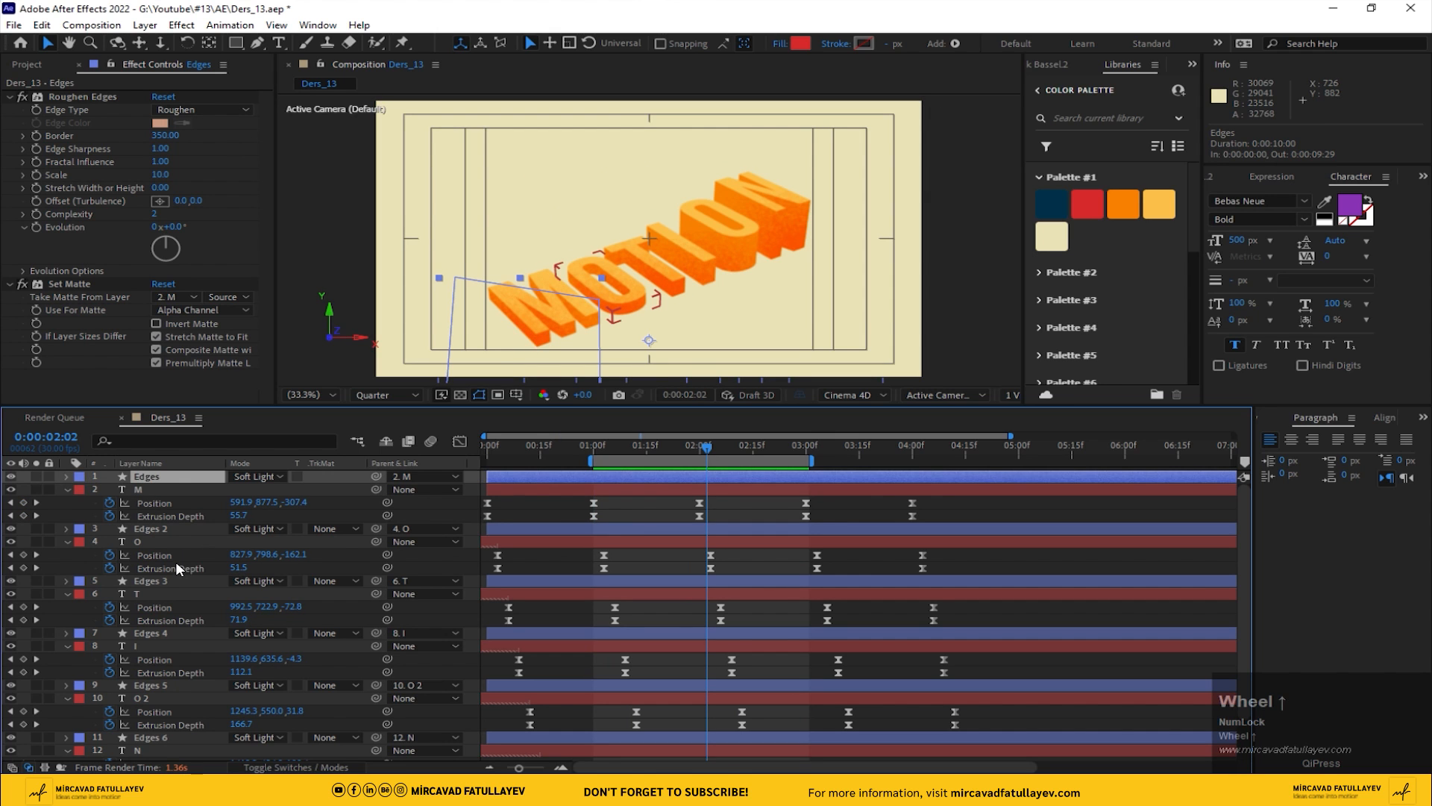
{"action": "scroll", "coordinate": [173, 564], "scroll_direction": "down", "scroll_amount": 2}
{"action": "left_click", "coordinate": [138, 716], "text": "shift"}
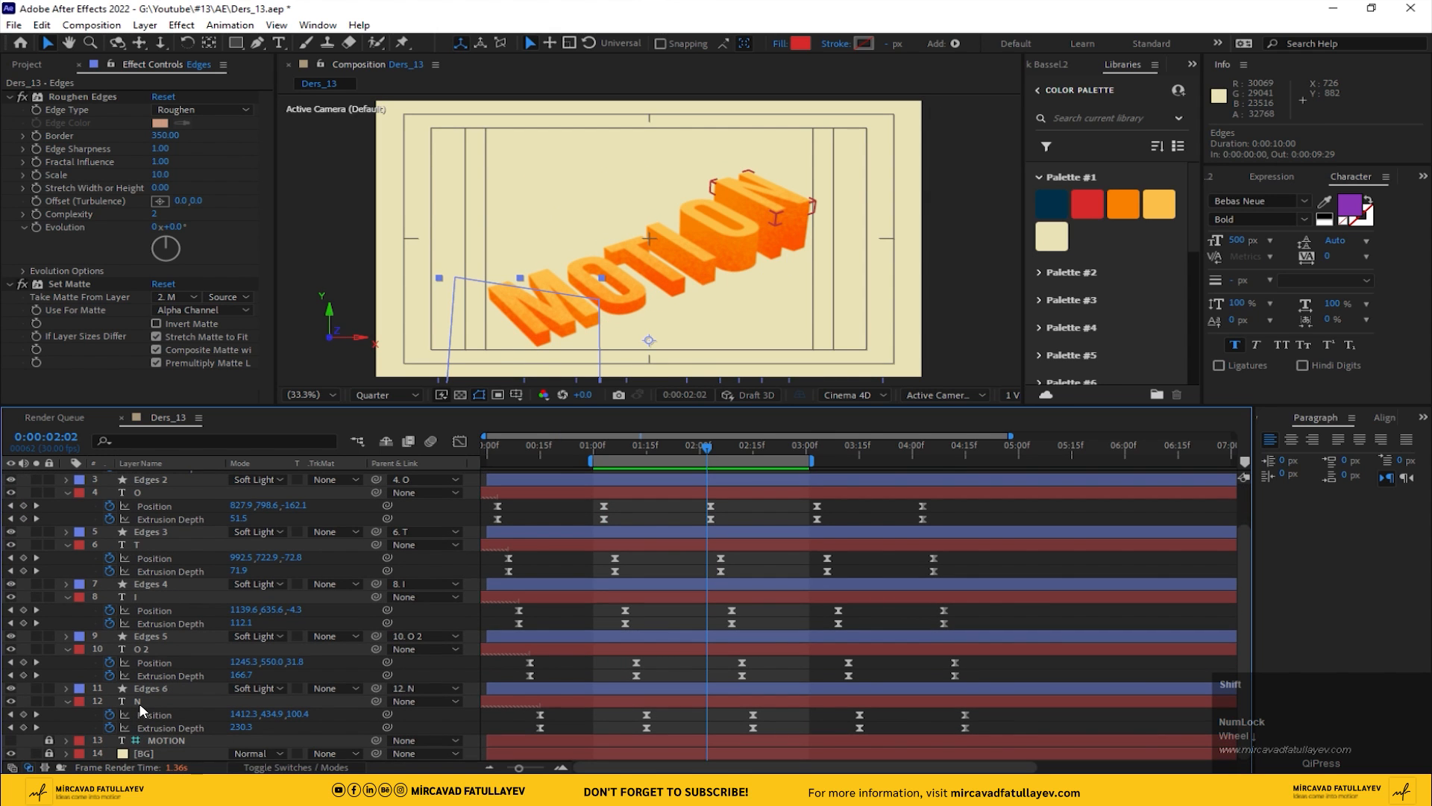
{"action": "left_click", "coordinate": [138, 702], "text": "shift"}
{"action": "right_click", "coordinate": [136, 703]}
{"action": "left_click", "coordinate": [230, 622]}
{"action": "type", "text": "Motion"}
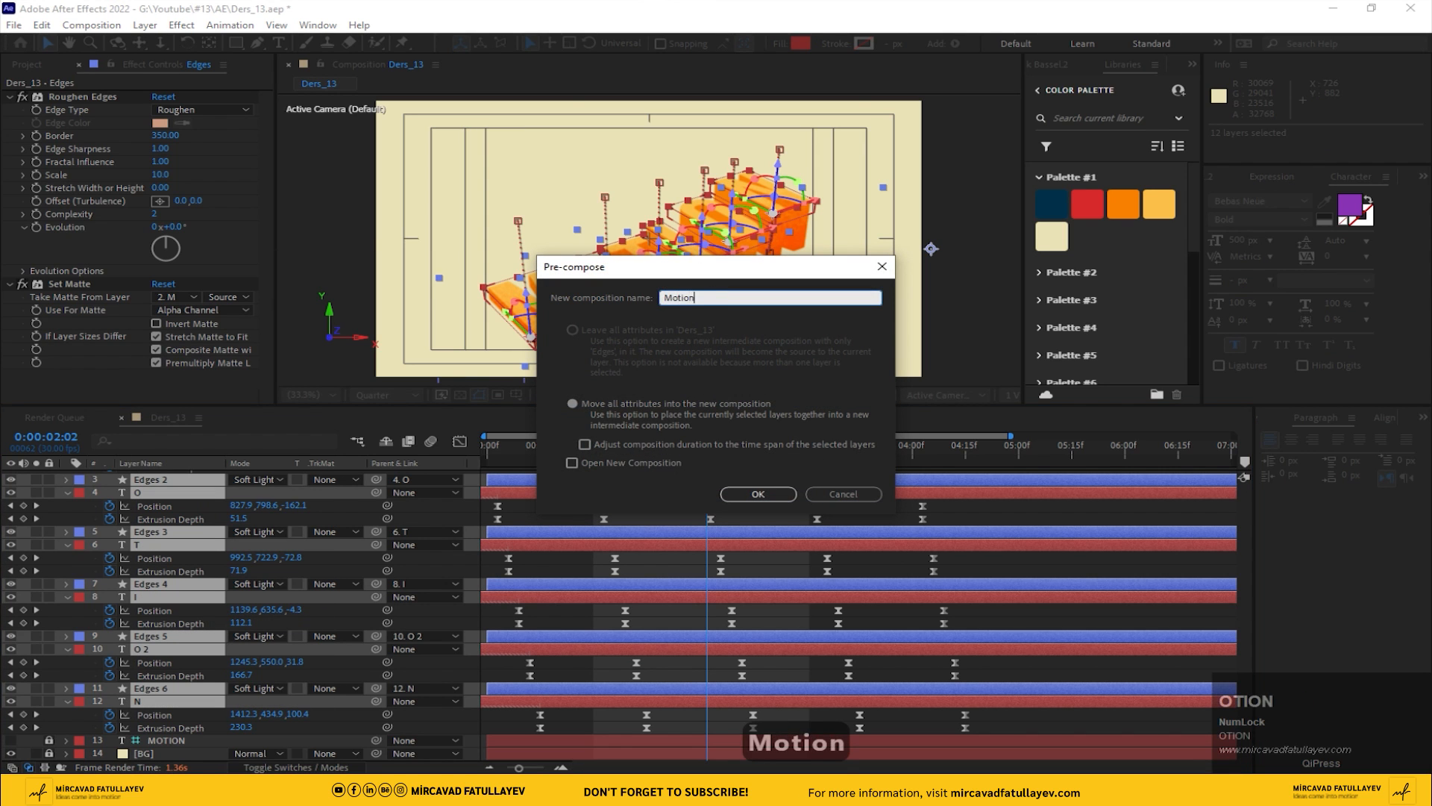
{"action": "key", "text": "Return"}
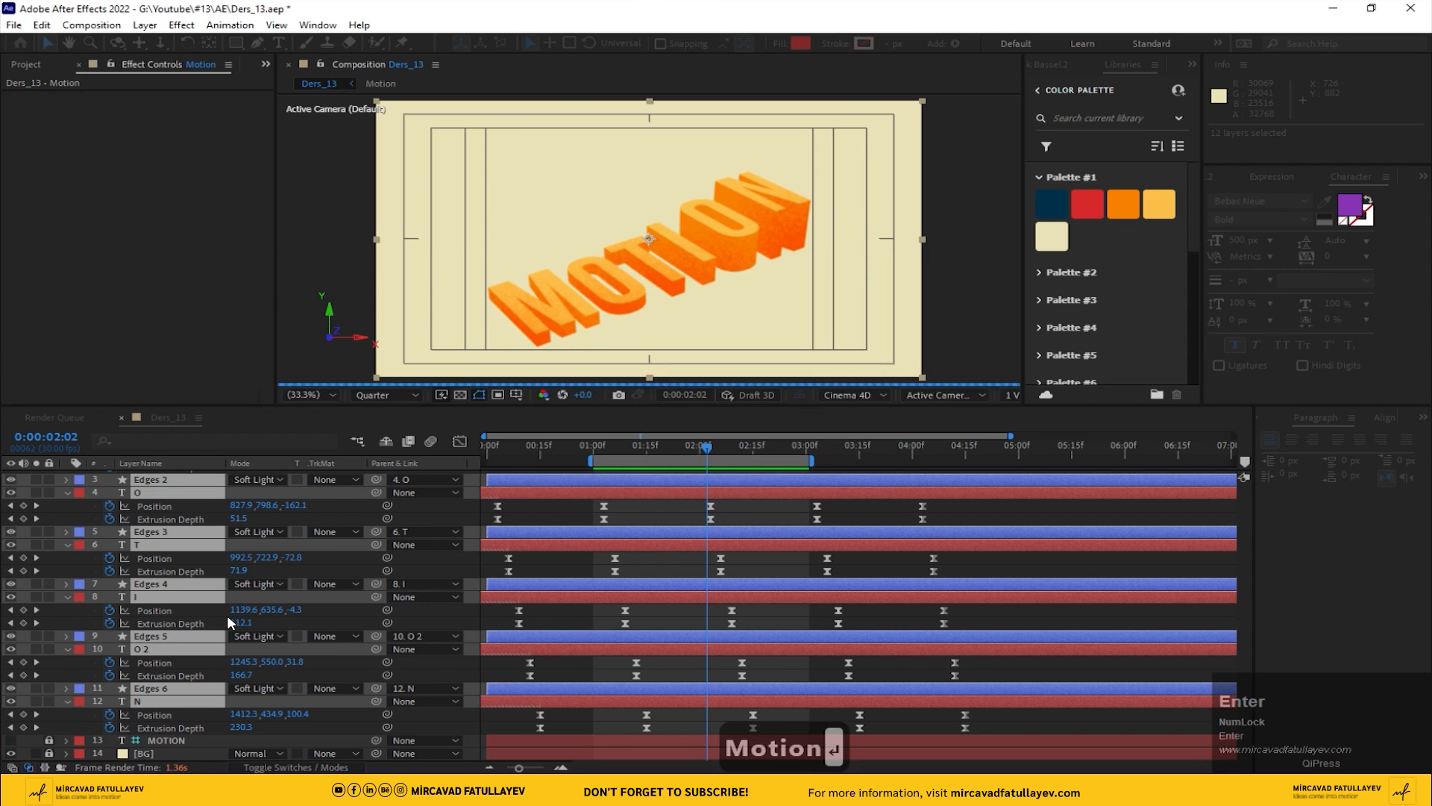
{"action": "left_click", "coordinate": [626, 601]}
- Duplicate the Motion pre-composition layer and rename the lower copy Shadow
{"action": "left_click", "coordinate": [149, 478]}
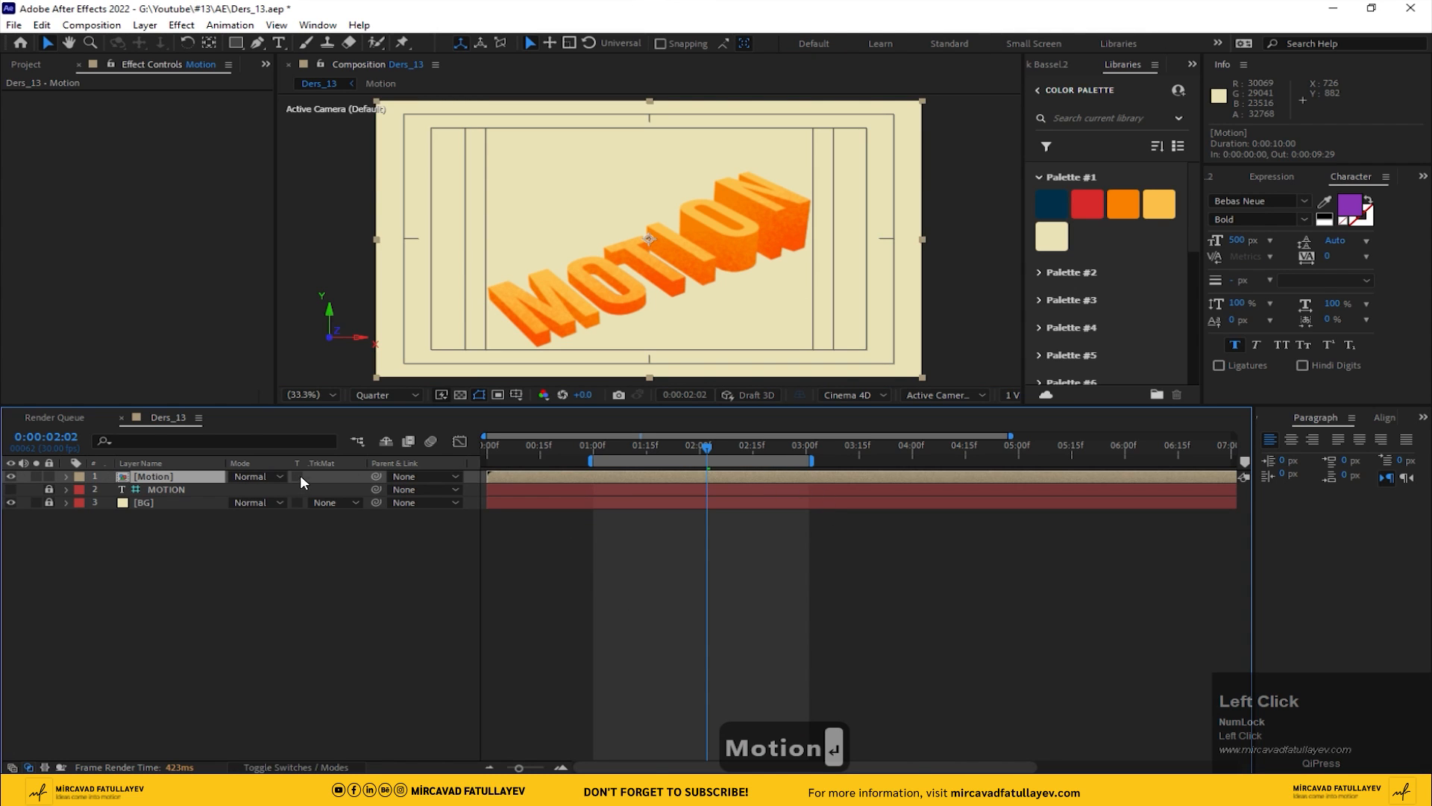
{"action": "key", "text": "ctrl+d"}
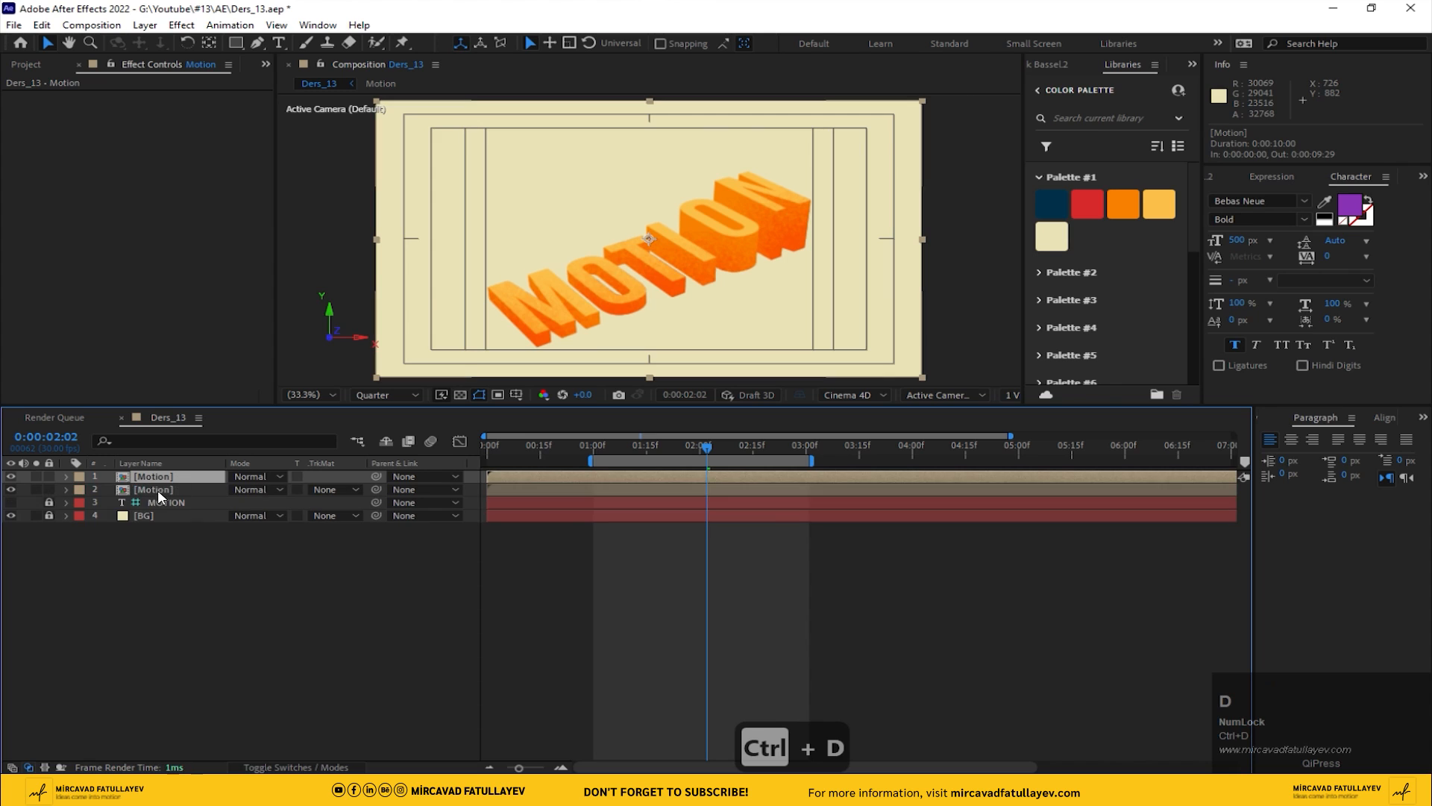
{"action": "left_click", "coordinate": [153, 490]}
{"action": "key", "text": "Return"}
{"action": "type", "text": "Shadow"}
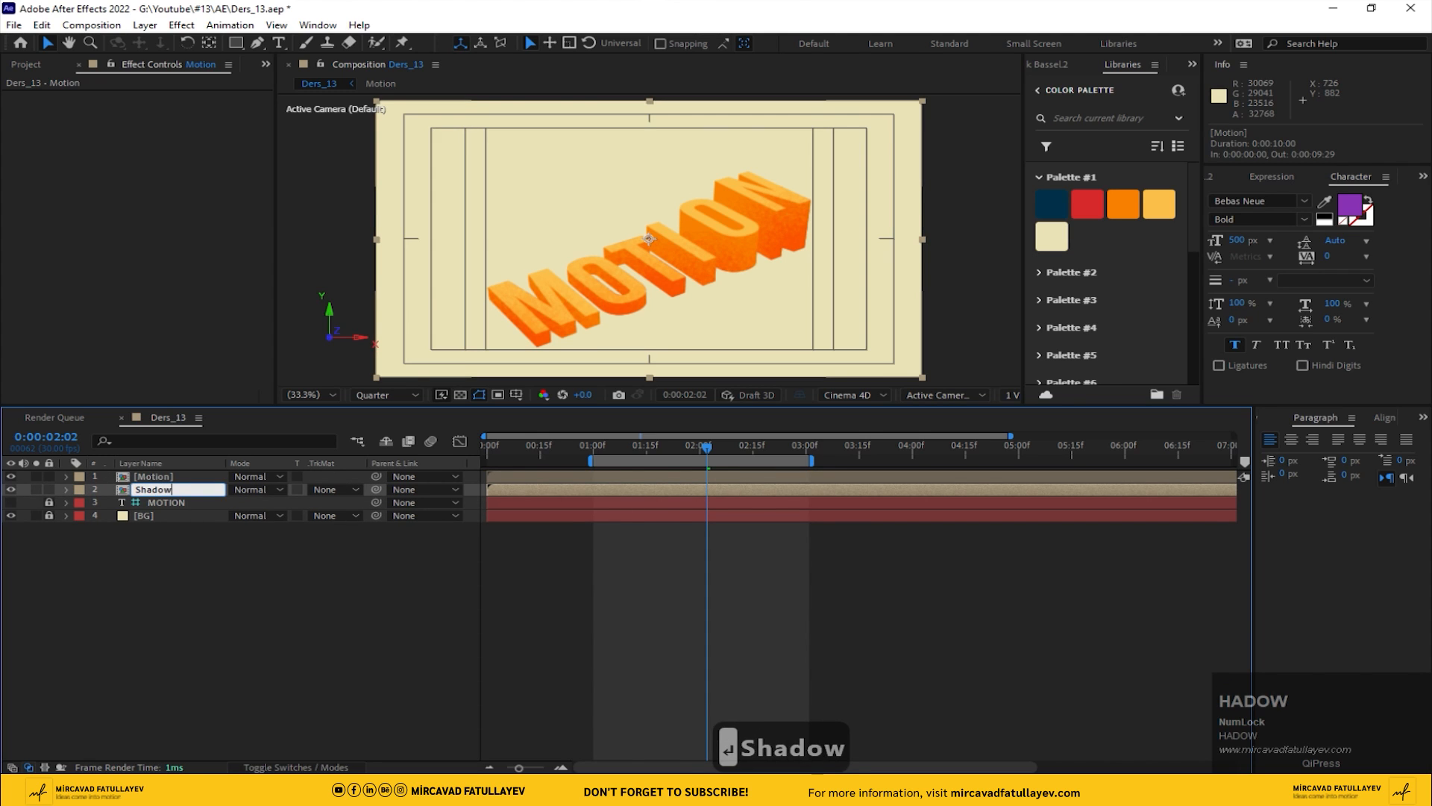
{"action": "key", "text": "Return"}
- Apply a Fill effect to the Shadow layer using Palette #1's dark blue, hiding the Motion layer to see it
{"action": "key", "text": "ctrl+space"}
{"action": "type", "text": "fil"}
{"action": "key", "text": "Return"}
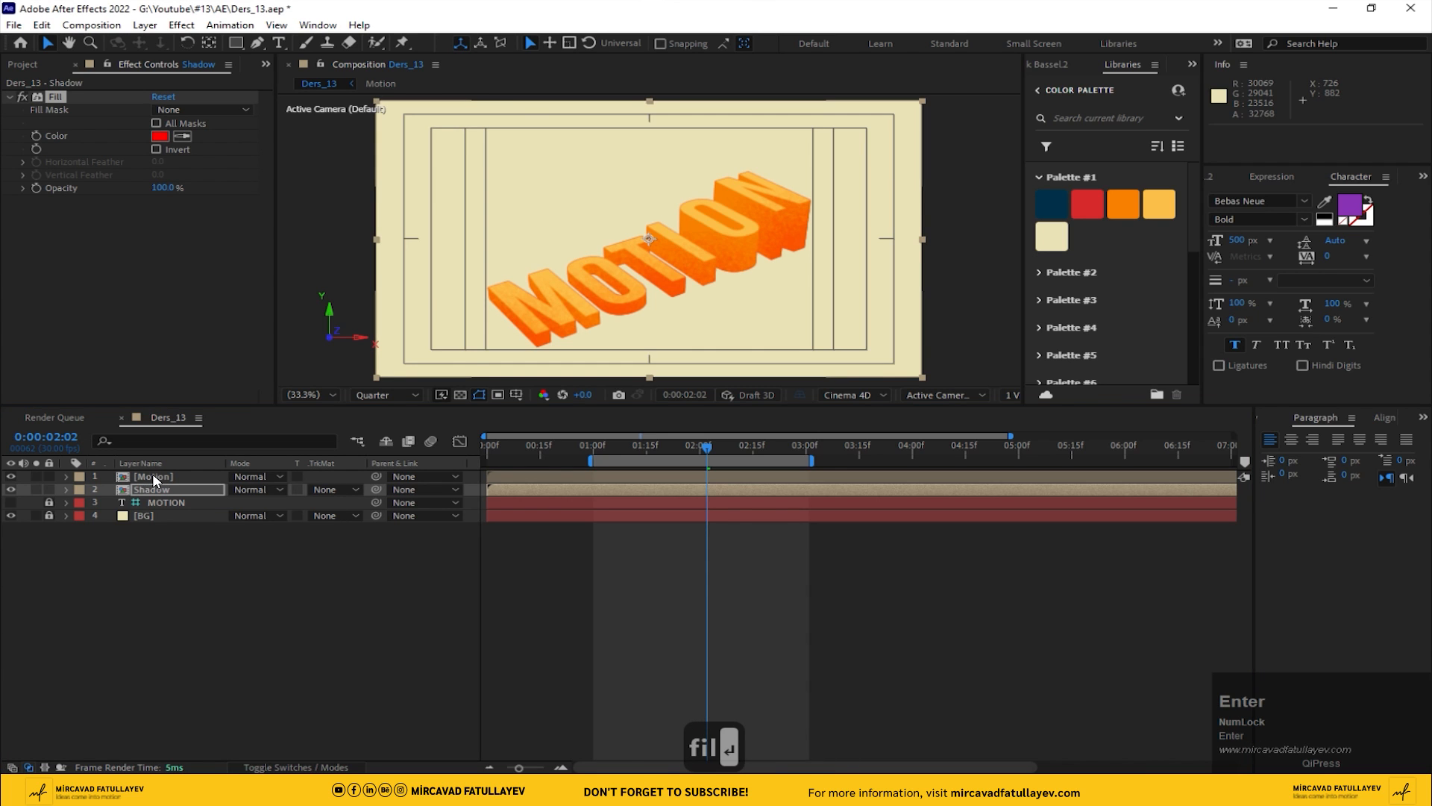
{"action": "left_click", "coordinate": [11, 476]}
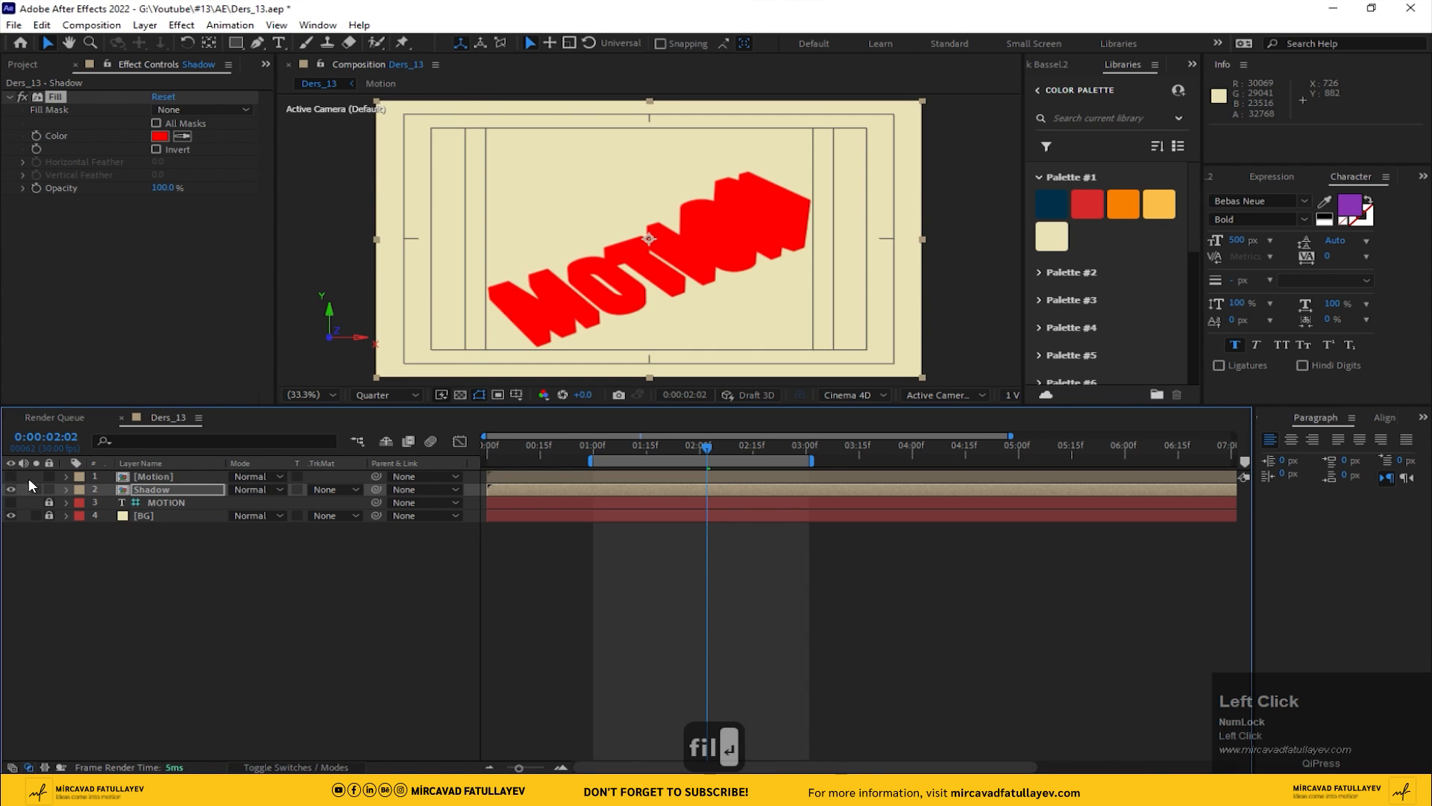
{"action": "left_click", "coordinate": [165, 487]}
{"action": "left_click", "coordinate": [182, 136]}
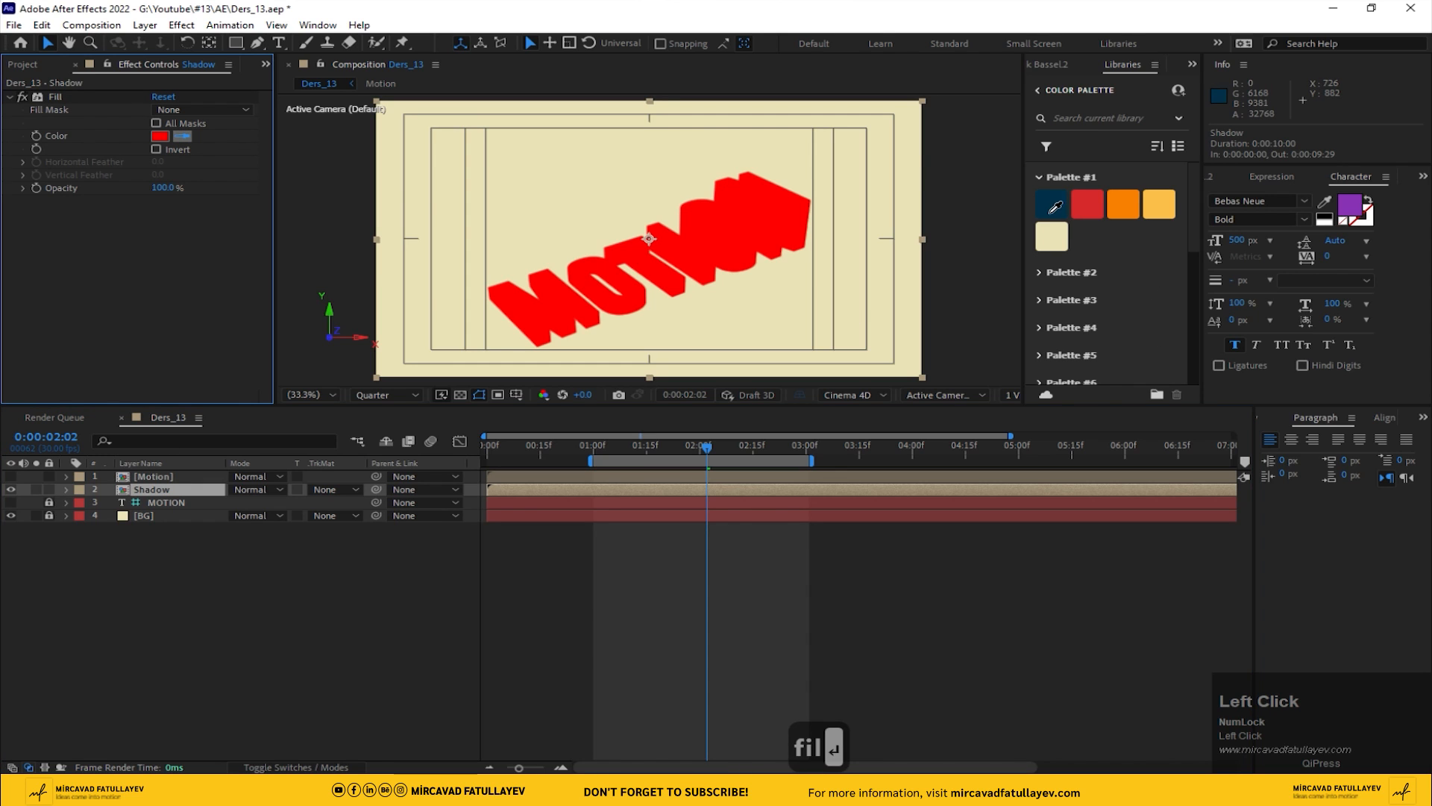
{"action": "left_click", "coordinate": [1053, 212]}
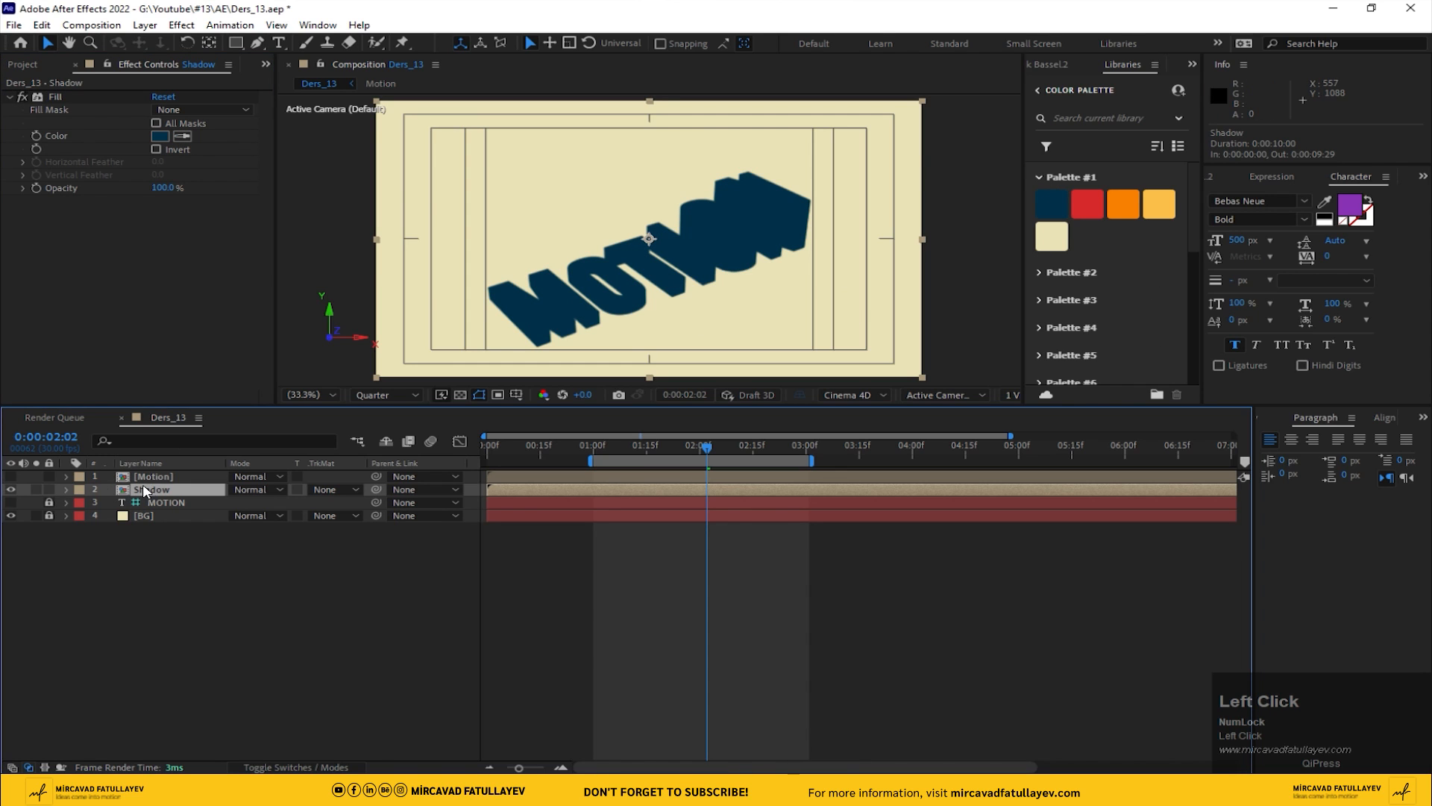
- Apply CC Radial Fast Blur to the Shadow layer and place its center at the frame's upper-left corner
{"action": "key", "text": "ctrl+space"}
{"action": "type", "text": "fas"}
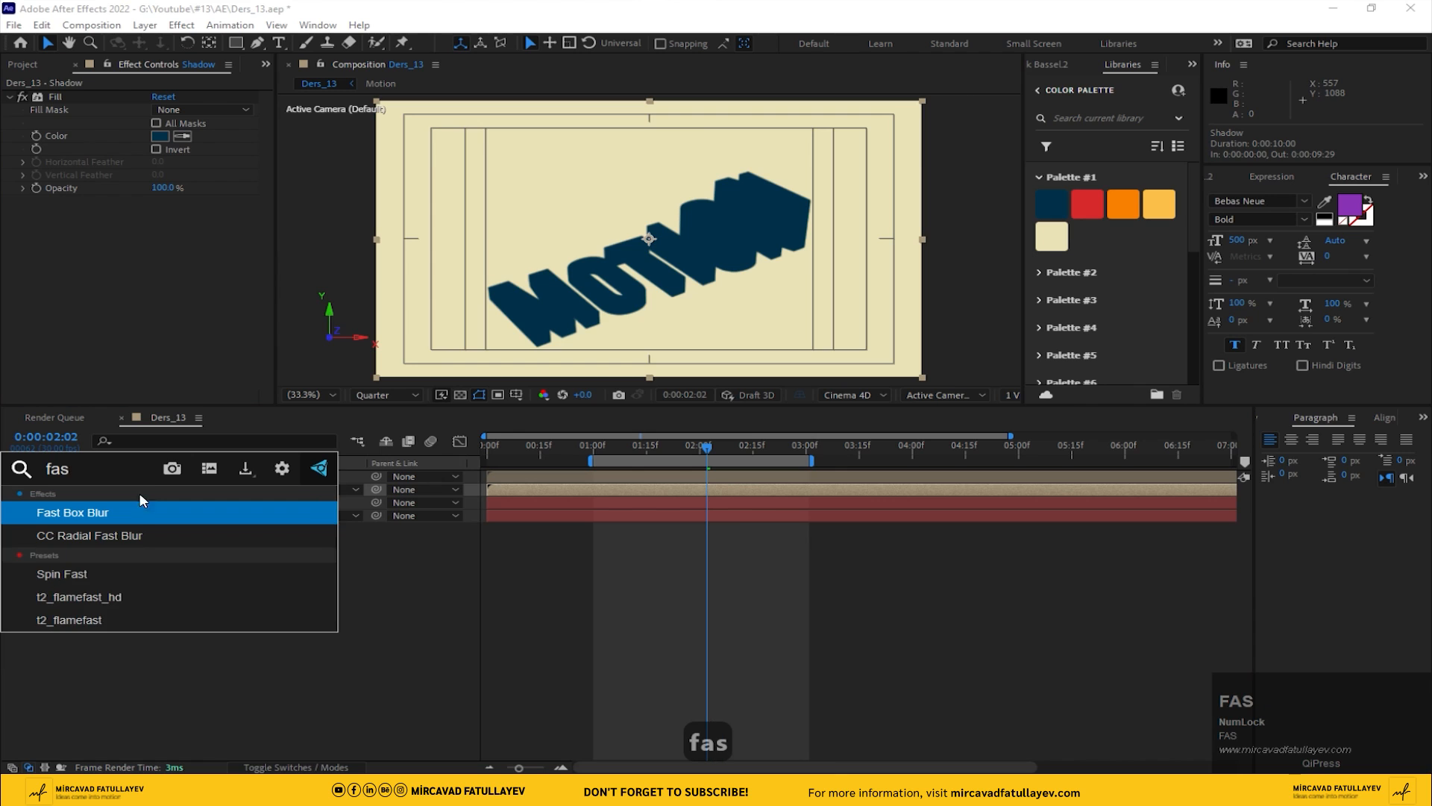
{"action": "left_click", "coordinate": [134, 534]}
{"action": "left_click", "coordinate": [160, 213]}
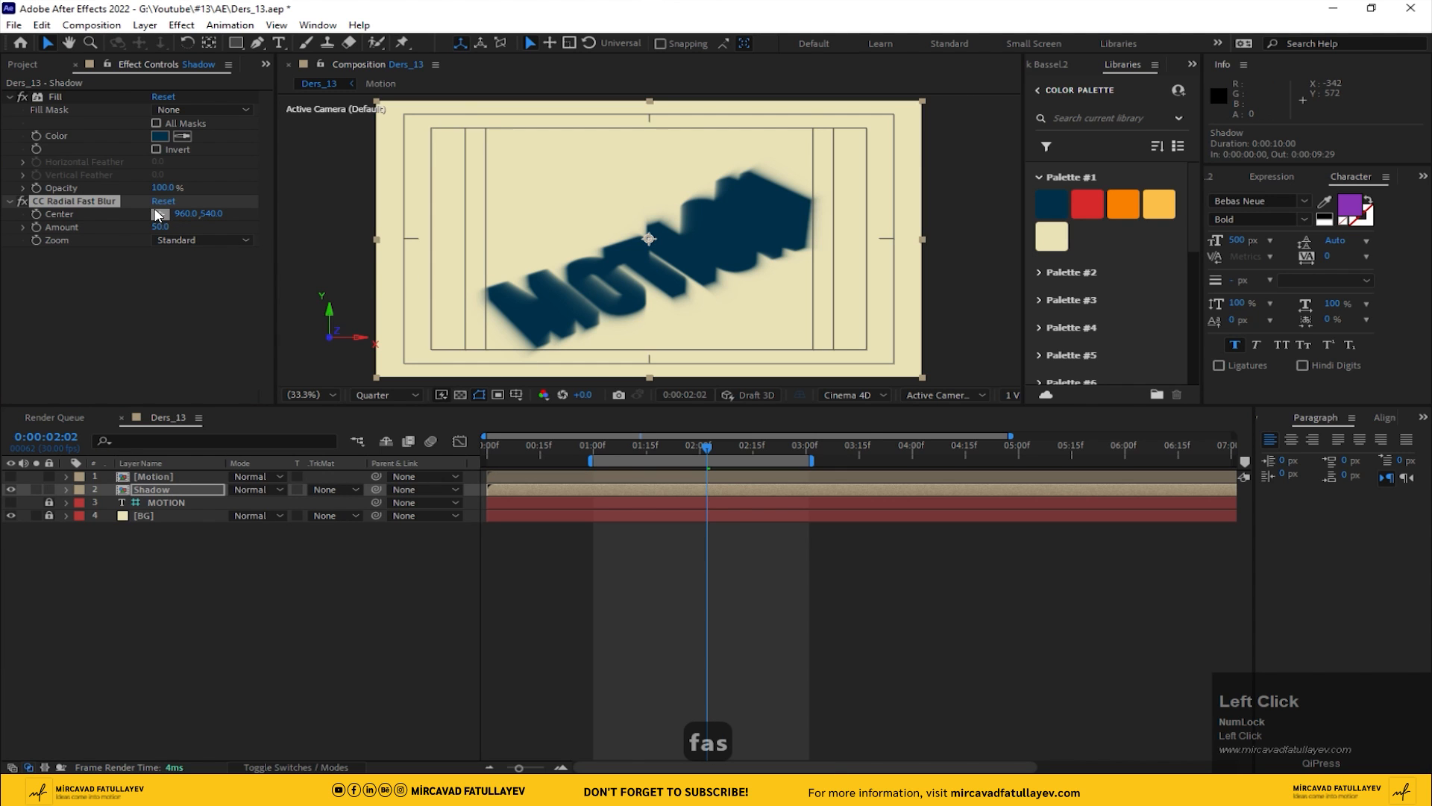
{"action": "left_click", "coordinate": [375, 101]}
- Set the Shadow layer's radial blur Amount to 80 and its Zoom mode to Brightest
{"action": "left_click", "coordinate": [158, 226]}
{"action": "type", "text": "80"}
{"action": "key", "text": "Return"}
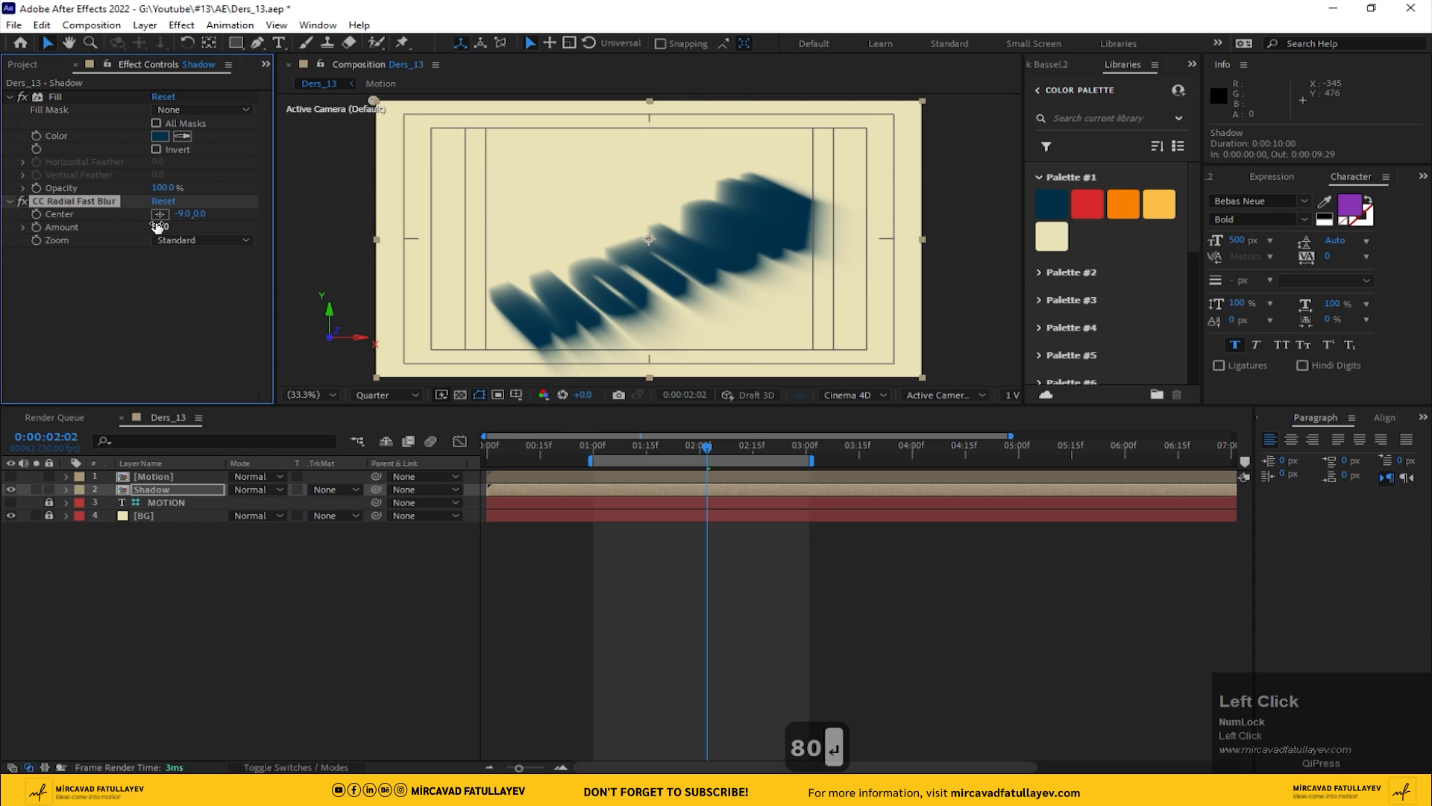
{"action": "left_click", "coordinate": [203, 240]}
{"action": "left_click", "coordinate": [217, 275]}
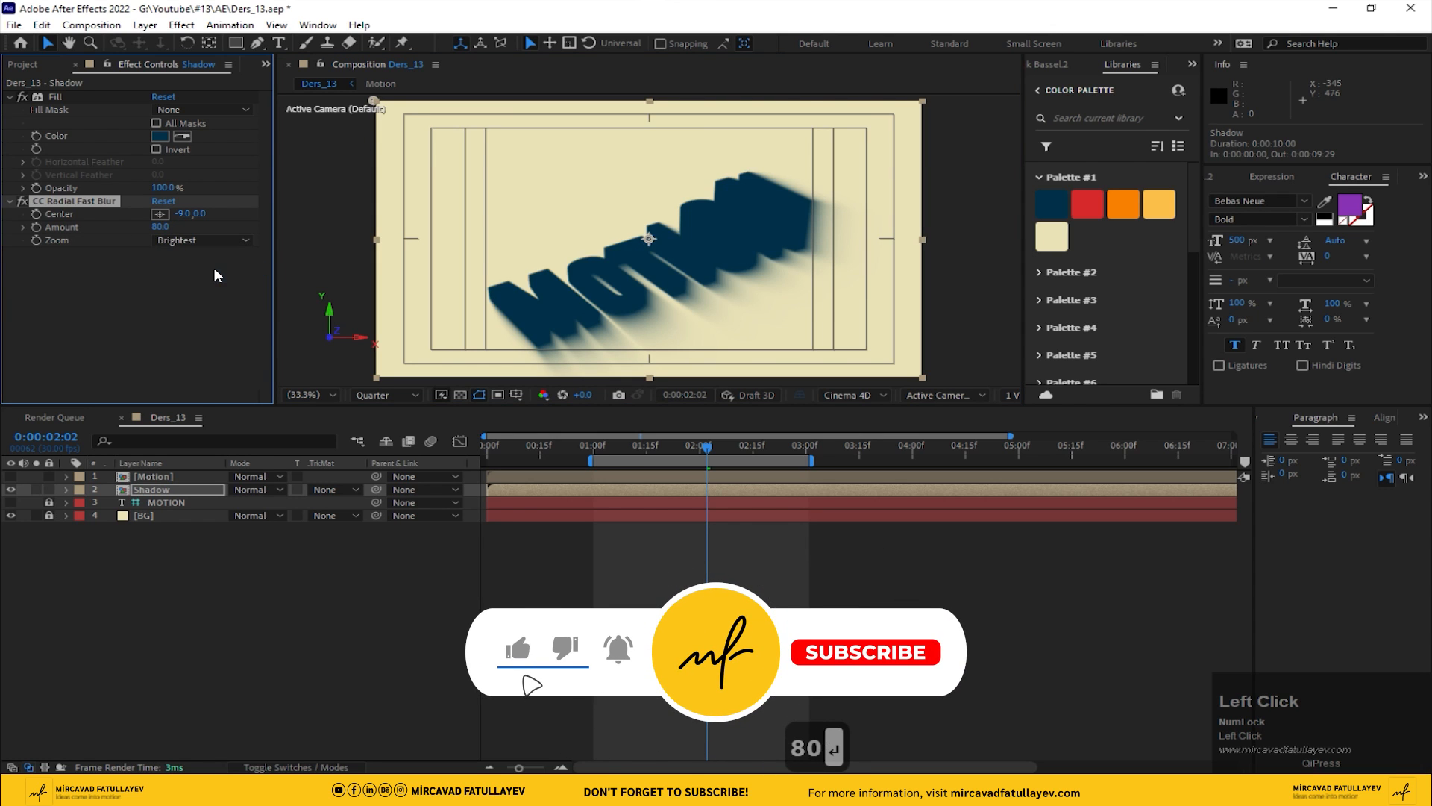
{"action": "left_click_drag", "start_coordinate": [83, 201], "coordinate": [84, 97]}
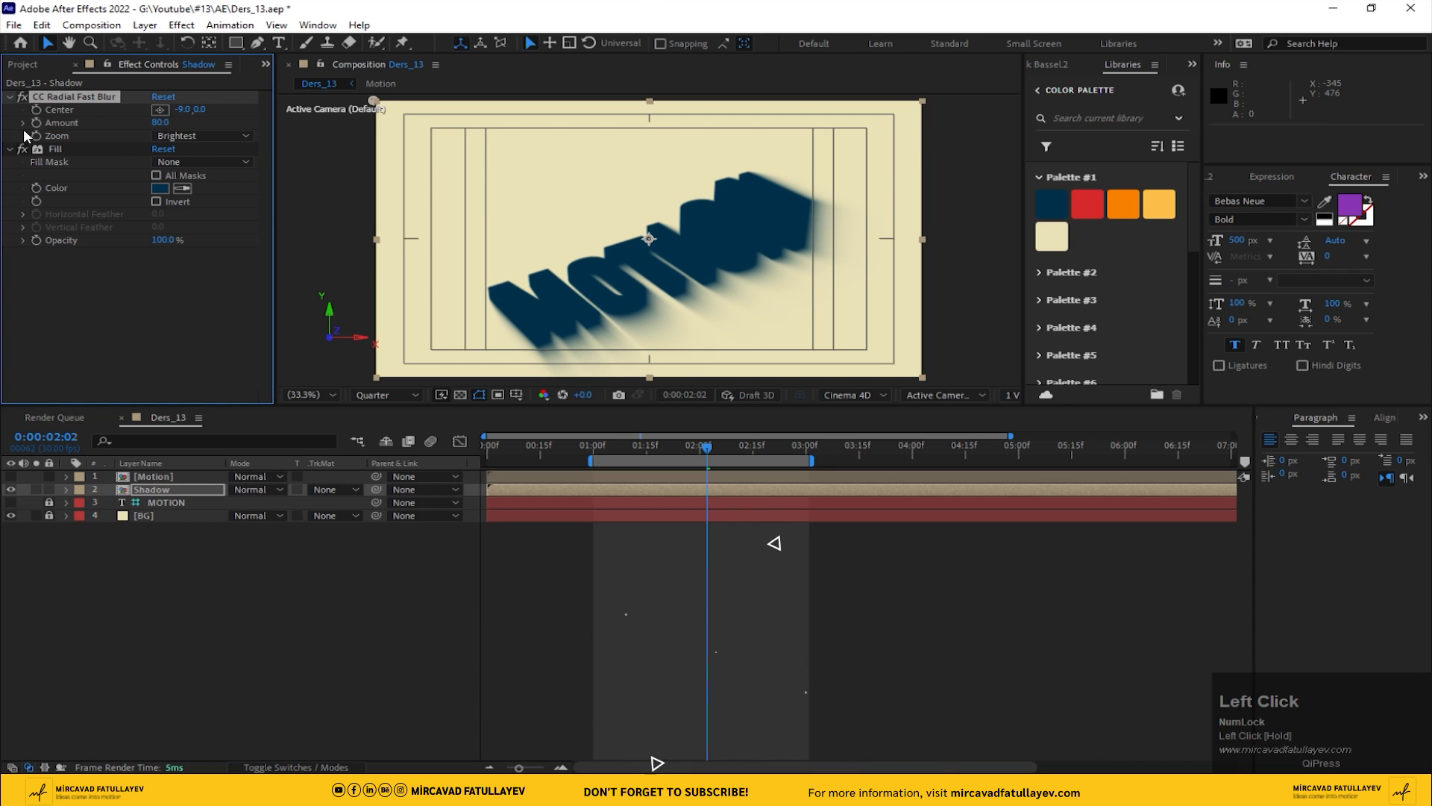
{"action": "left_click", "coordinate": [9, 149]}
{"action": "key", "text": "ctrl+z"}
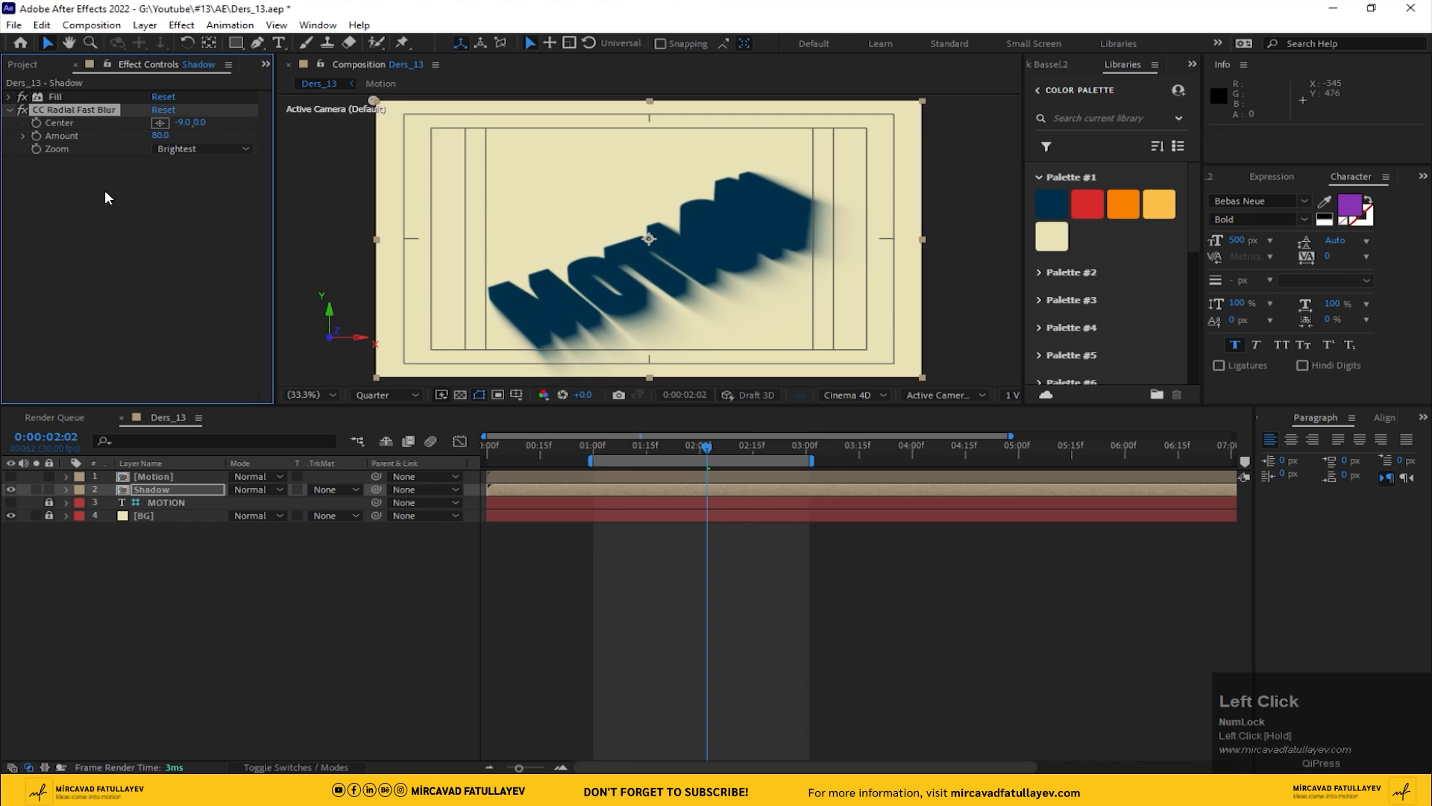
- Make the Motion layer visible again and set the Shadow layer's opacity to 30%
{"action": "left_click_drag", "start_coordinate": [6, 485], "coordinate": [10, 490]}
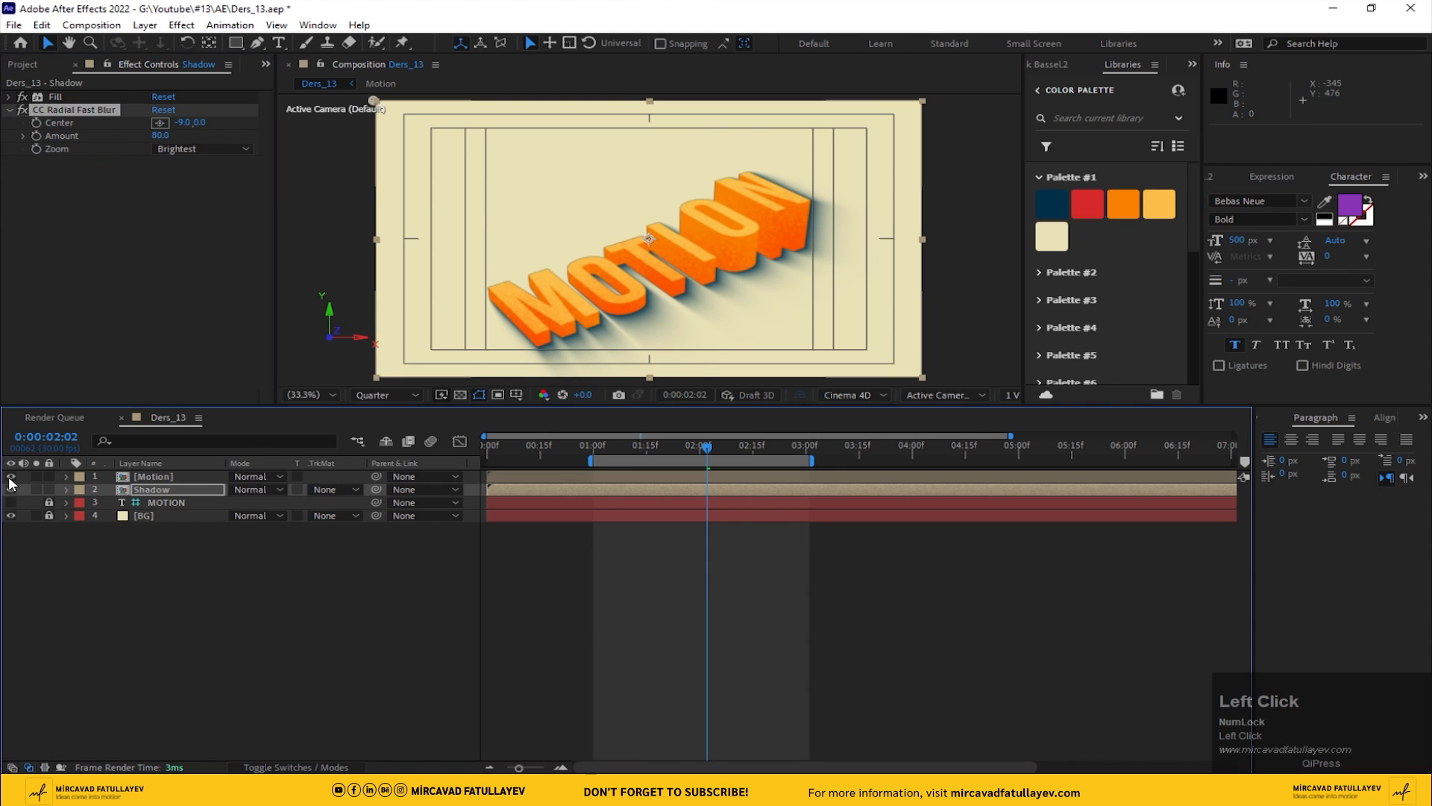
{"action": "left_click", "coordinate": [233, 589]}
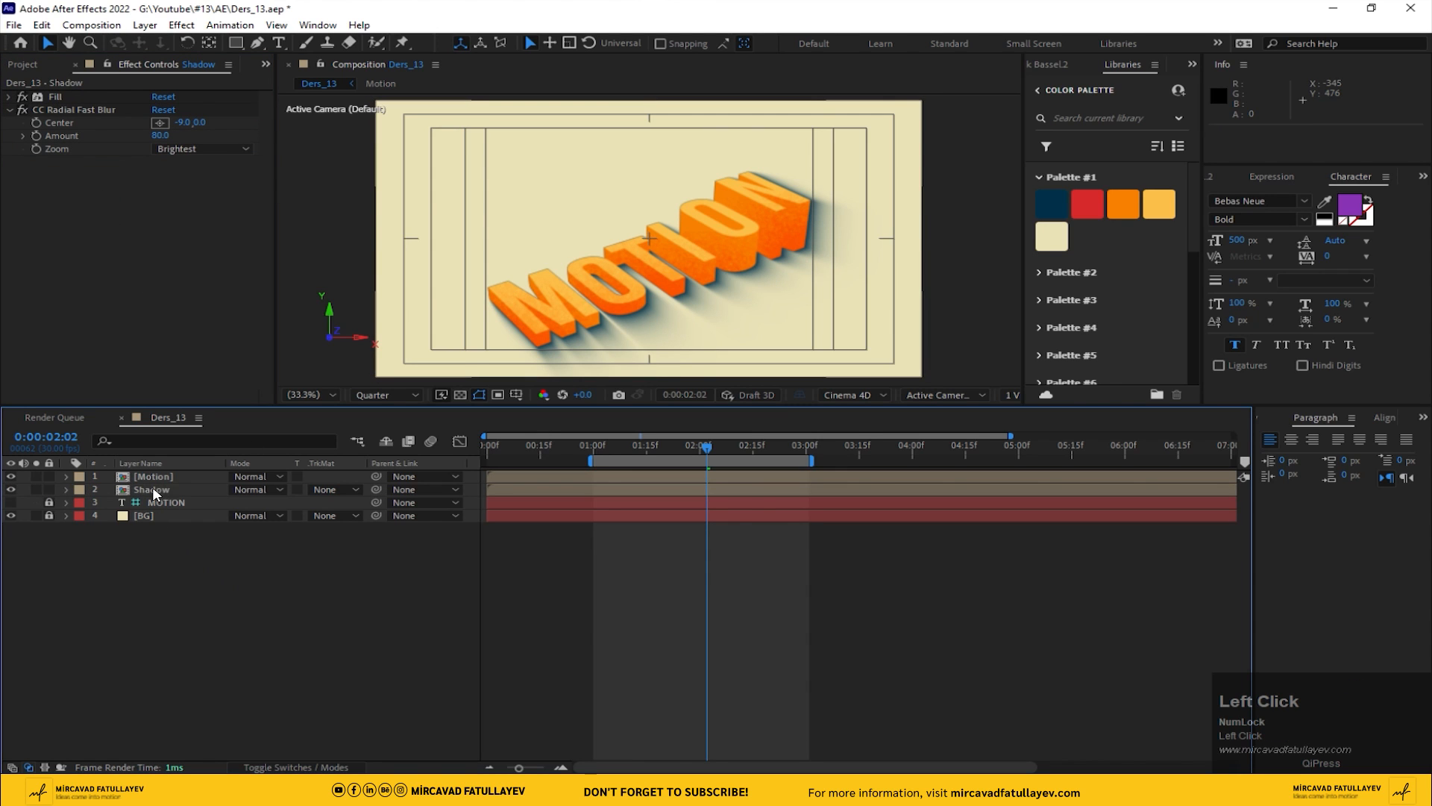
{"action": "left_click", "coordinate": [152, 489]}
{"action": "key", "text": "t"}
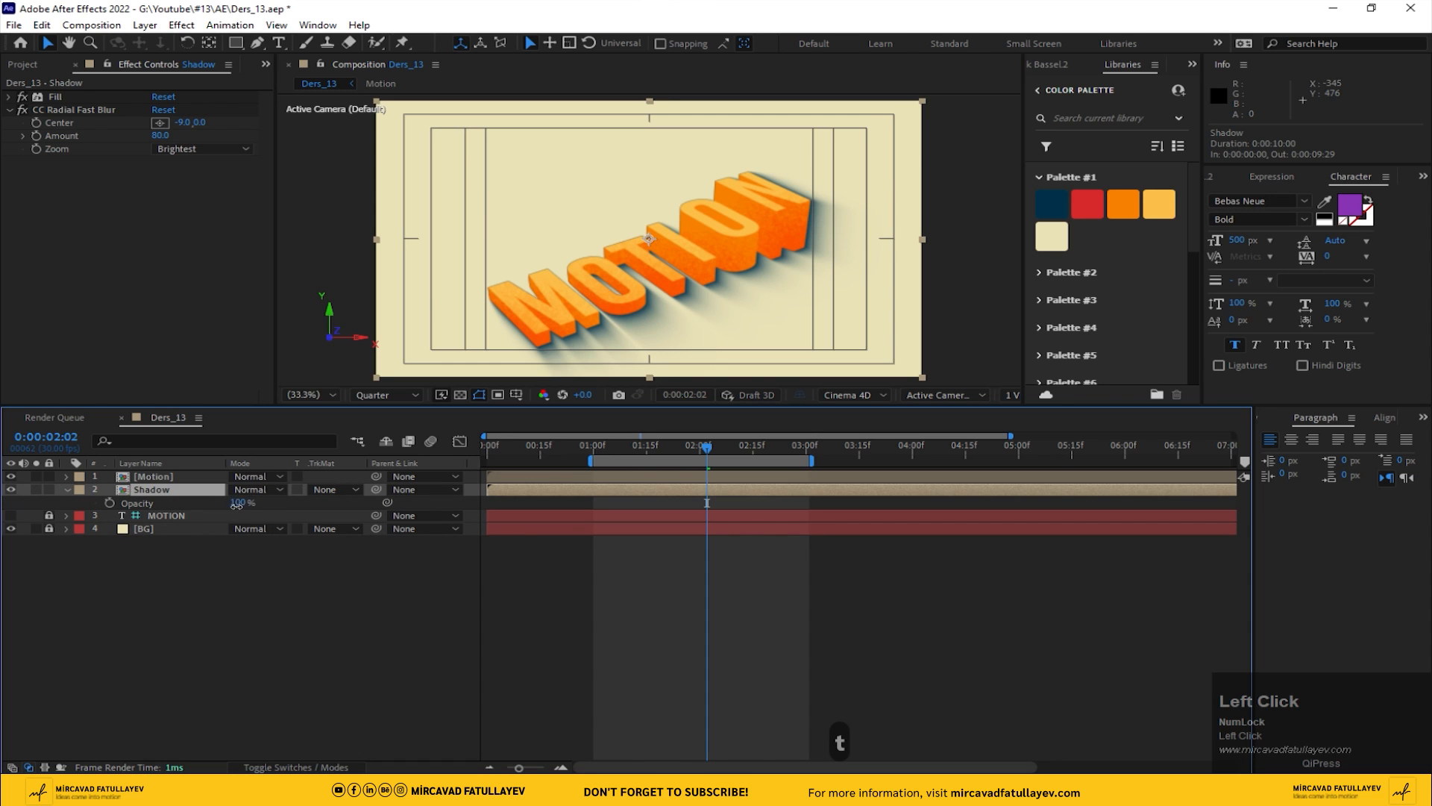
{"action": "key", "text": "Return"}
- Set the preview resolution to Full and draw a closed four-point Pen mask on the Shadow layer, covering the area below the MOTION letters
{"action": "left_click", "coordinate": [416, 397]}
{"action": "left_click", "coordinate": [395, 433]}
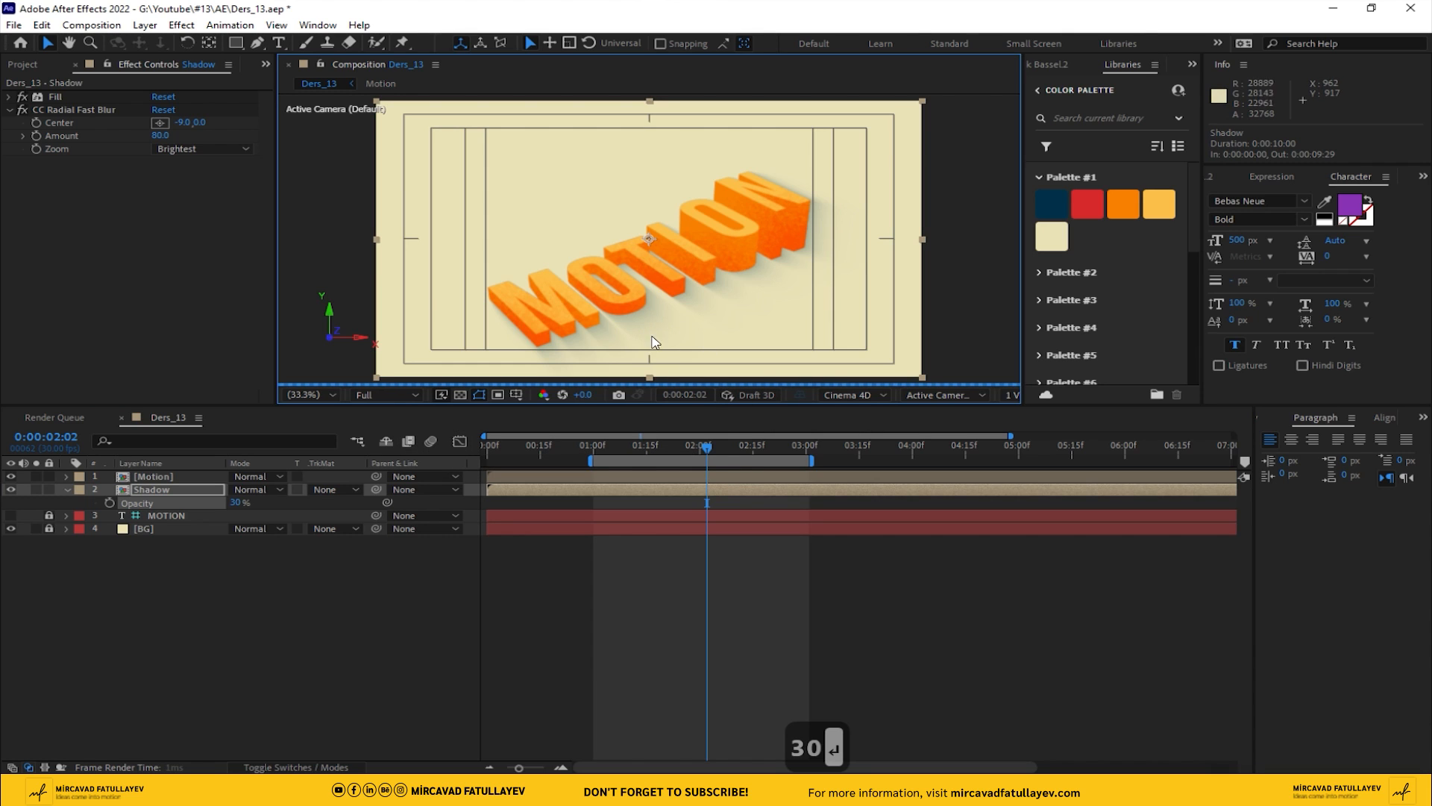
{"action": "left_click", "coordinate": [257, 43]}
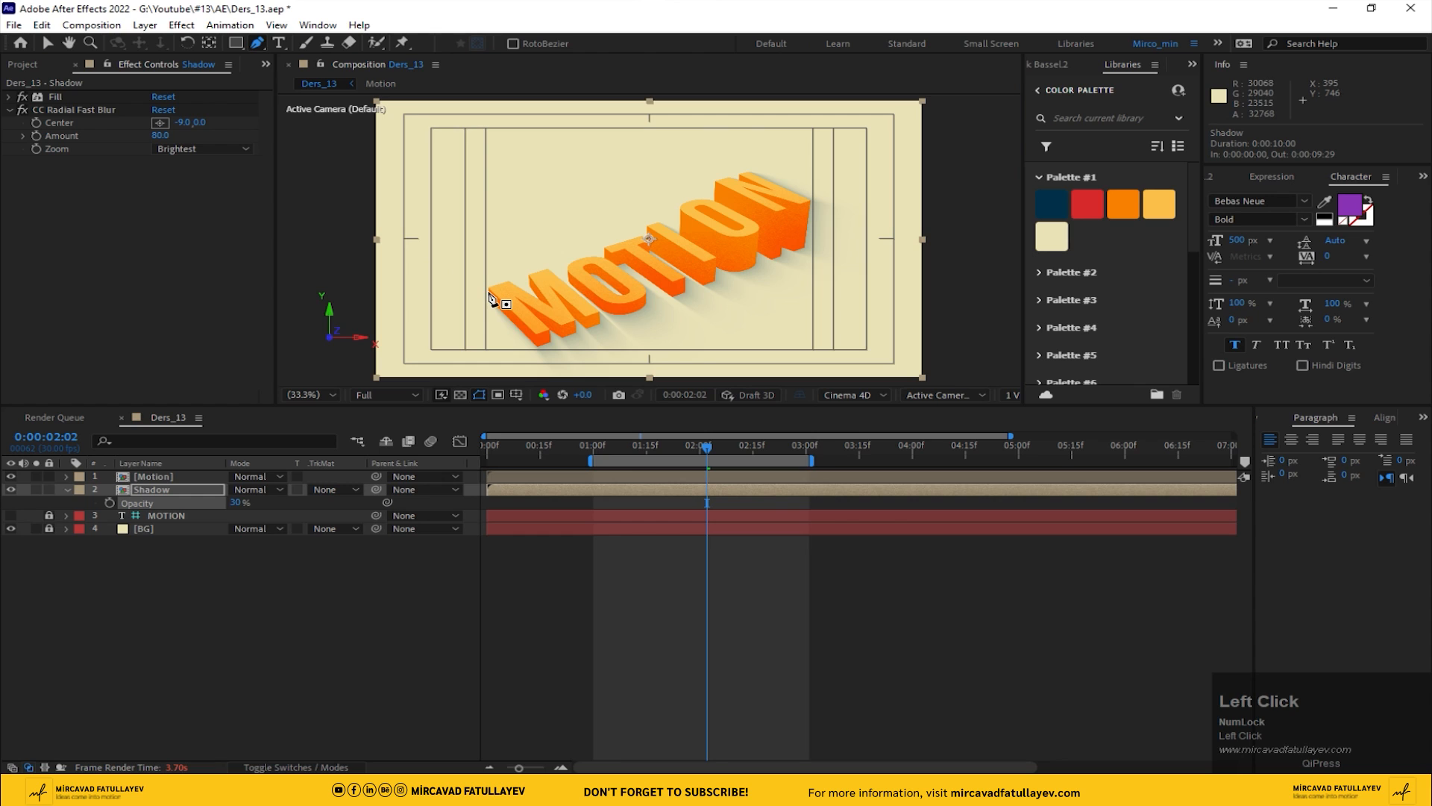
{"action": "left_click", "coordinate": [489, 298]}
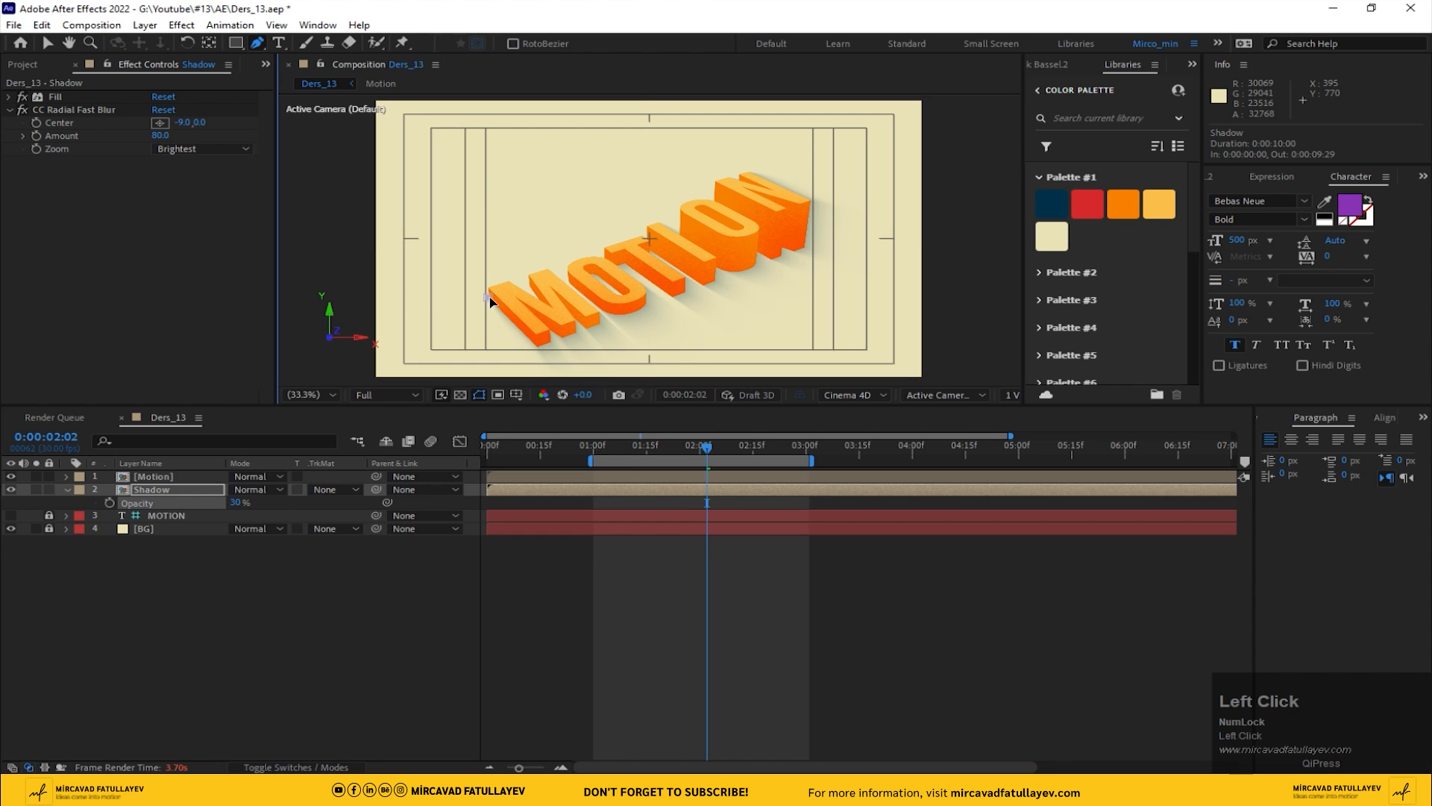
{"action": "left_click_drag", "start_coordinate": [710, 448], "coordinate": [793, 452]}
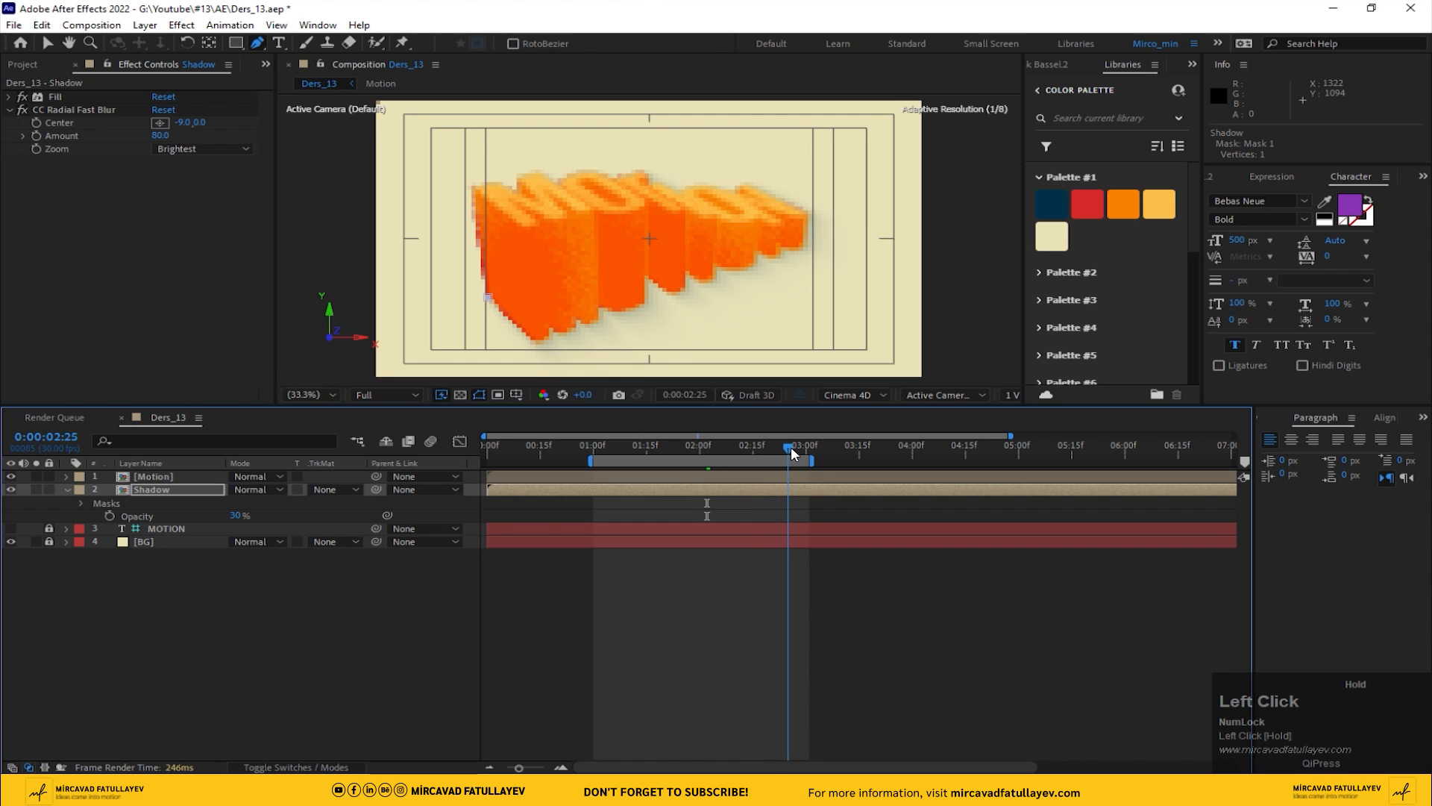
{"action": "left_click", "coordinate": [761, 197]}
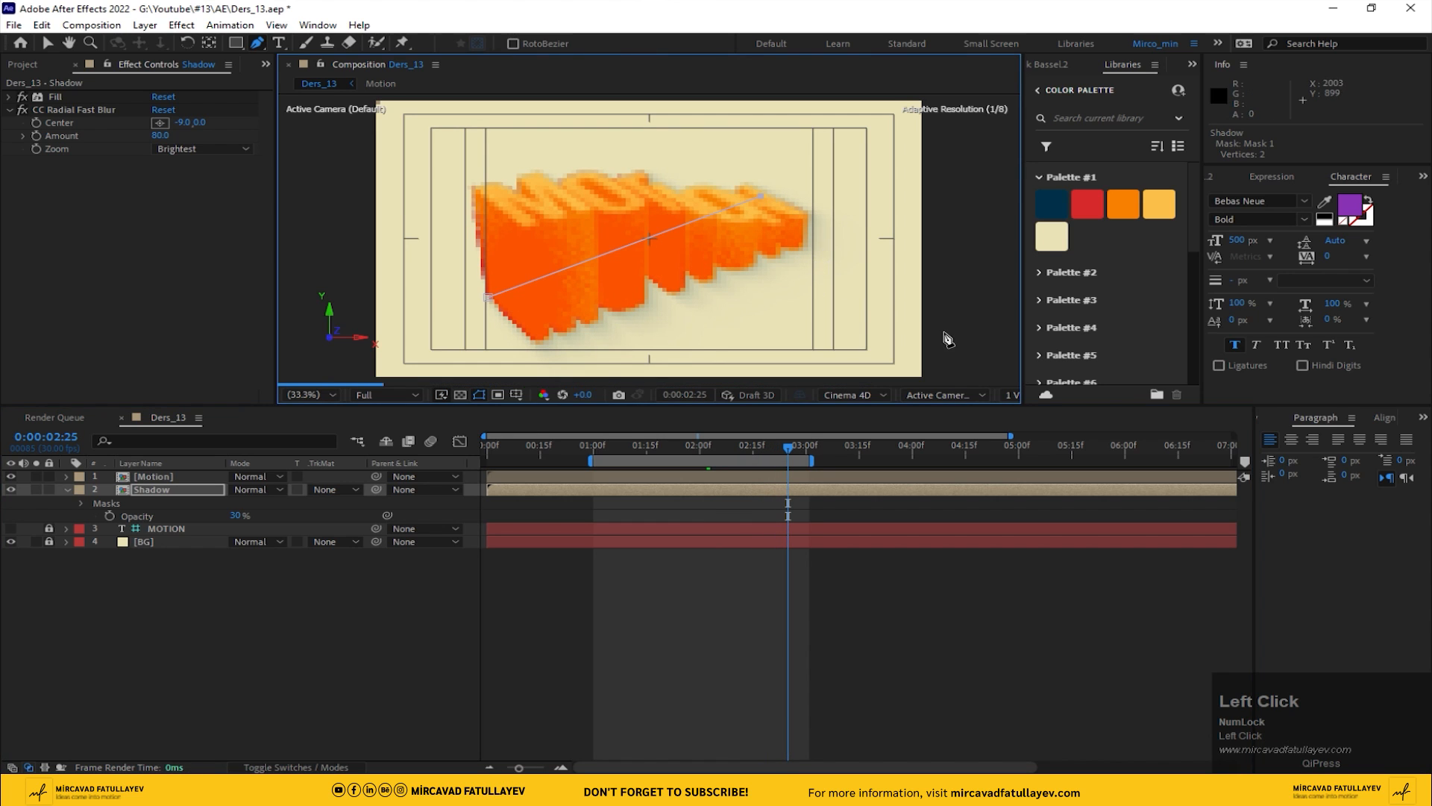
{"action": "left_click_drag", "start_coordinate": [972, 378], "coordinate": [927, 308]}
{"action": "left_click", "coordinate": [540, 350]}
{"action": "left_click", "coordinate": [470, 200]}
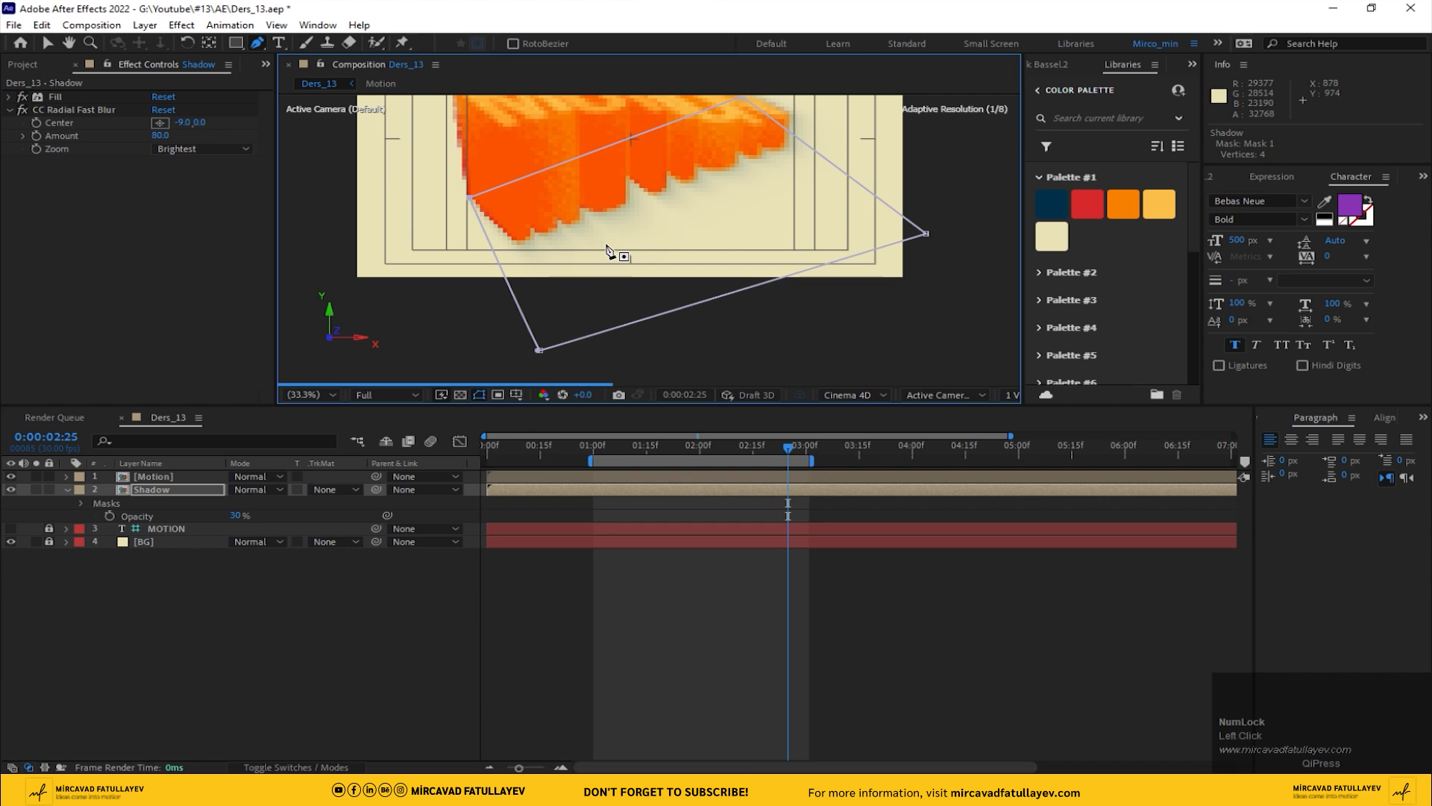
{"action": "left_click_drag", "start_coordinate": [627, 215], "coordinate": [621, 281]}
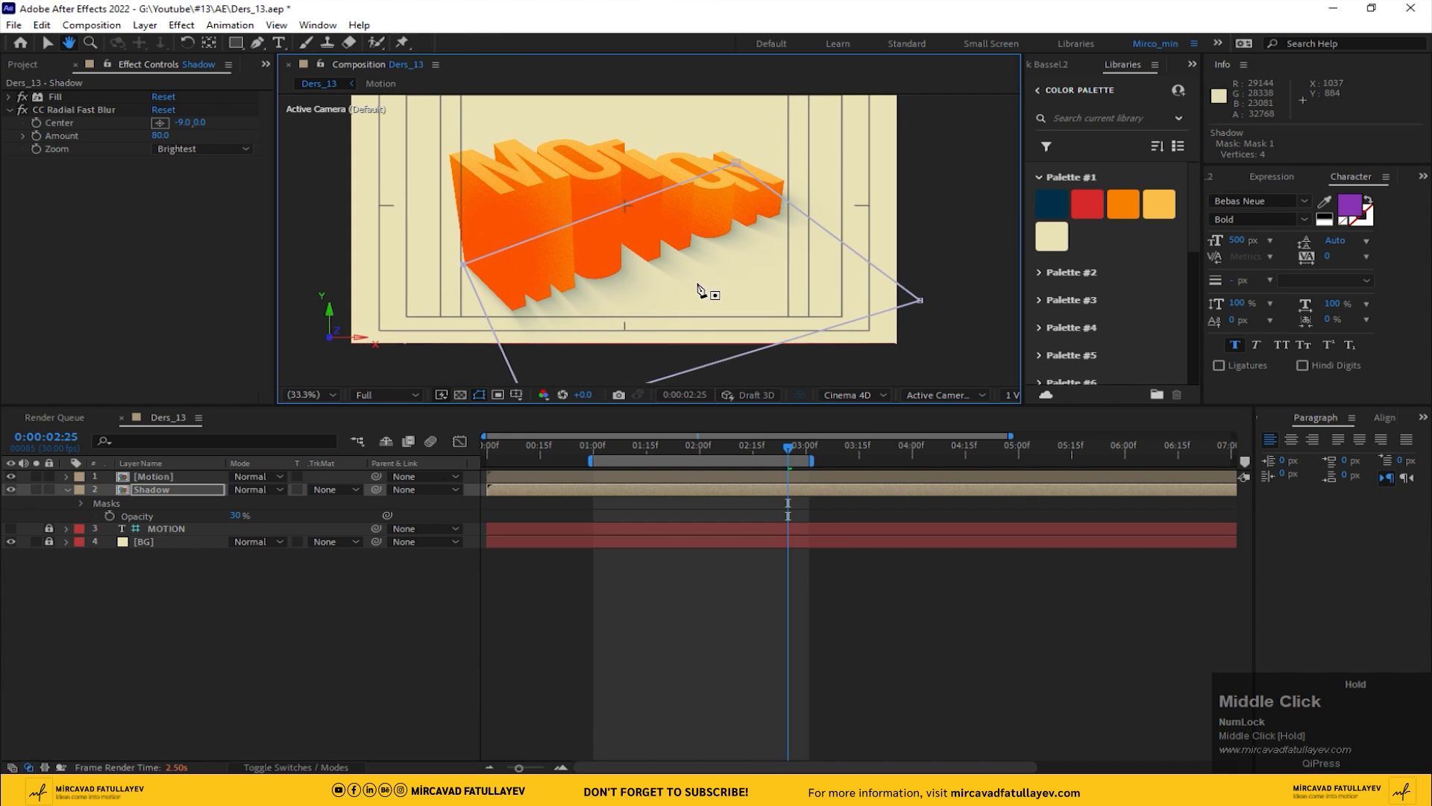
- At 0:00:01:27, move the Shadow mask's corner on the final letters slightly down and inspect the shadow edges
{"action": "left_click_drag", "start_coordinate": [780, 445], "coordinate": [688, 457]}
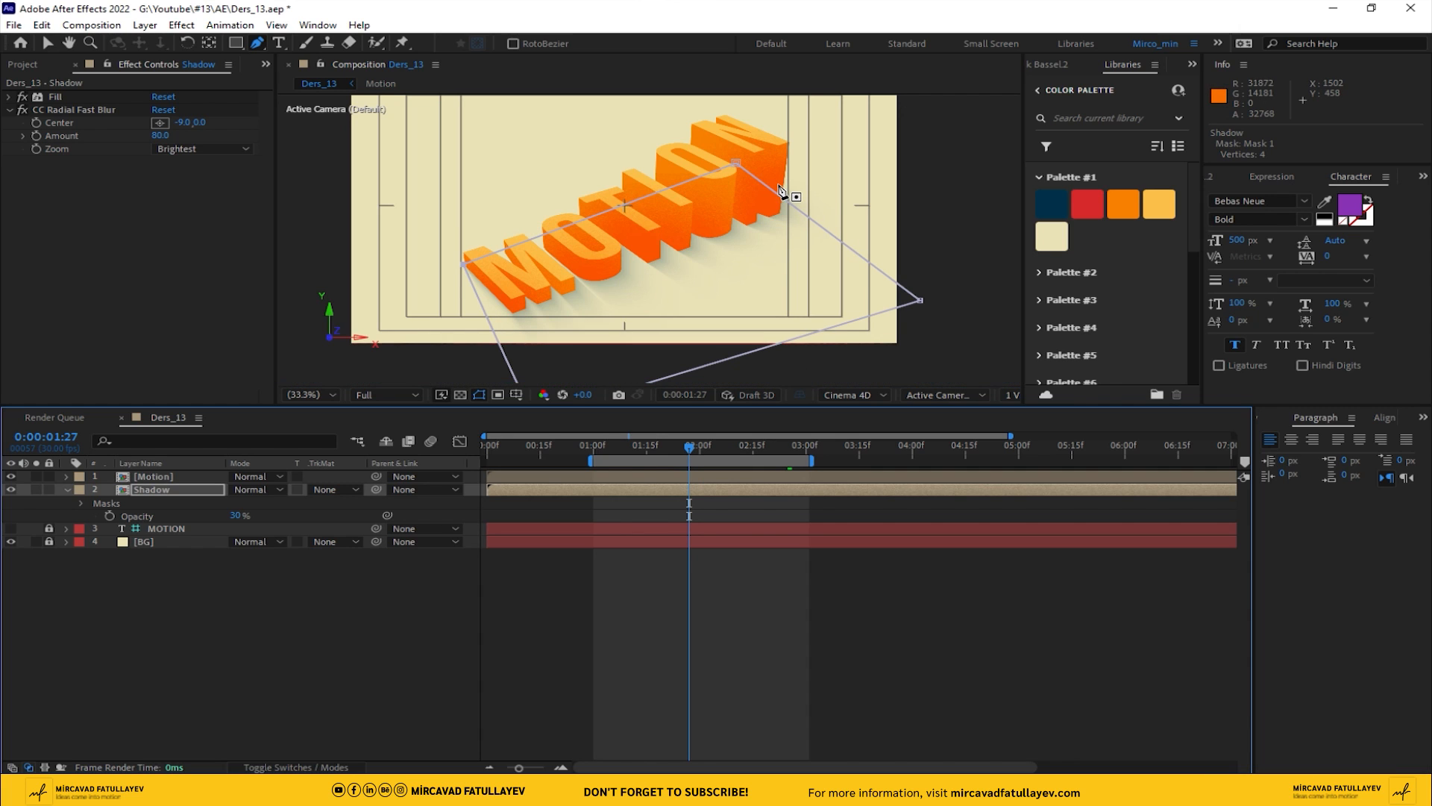
{"action": "key", "text": "v"}
{"action": "left_click_drag", "start_coordinate": [736, 163], "coordinate": [741, 186]}
{"action": "left_click", "coordinate": [212, 578]}
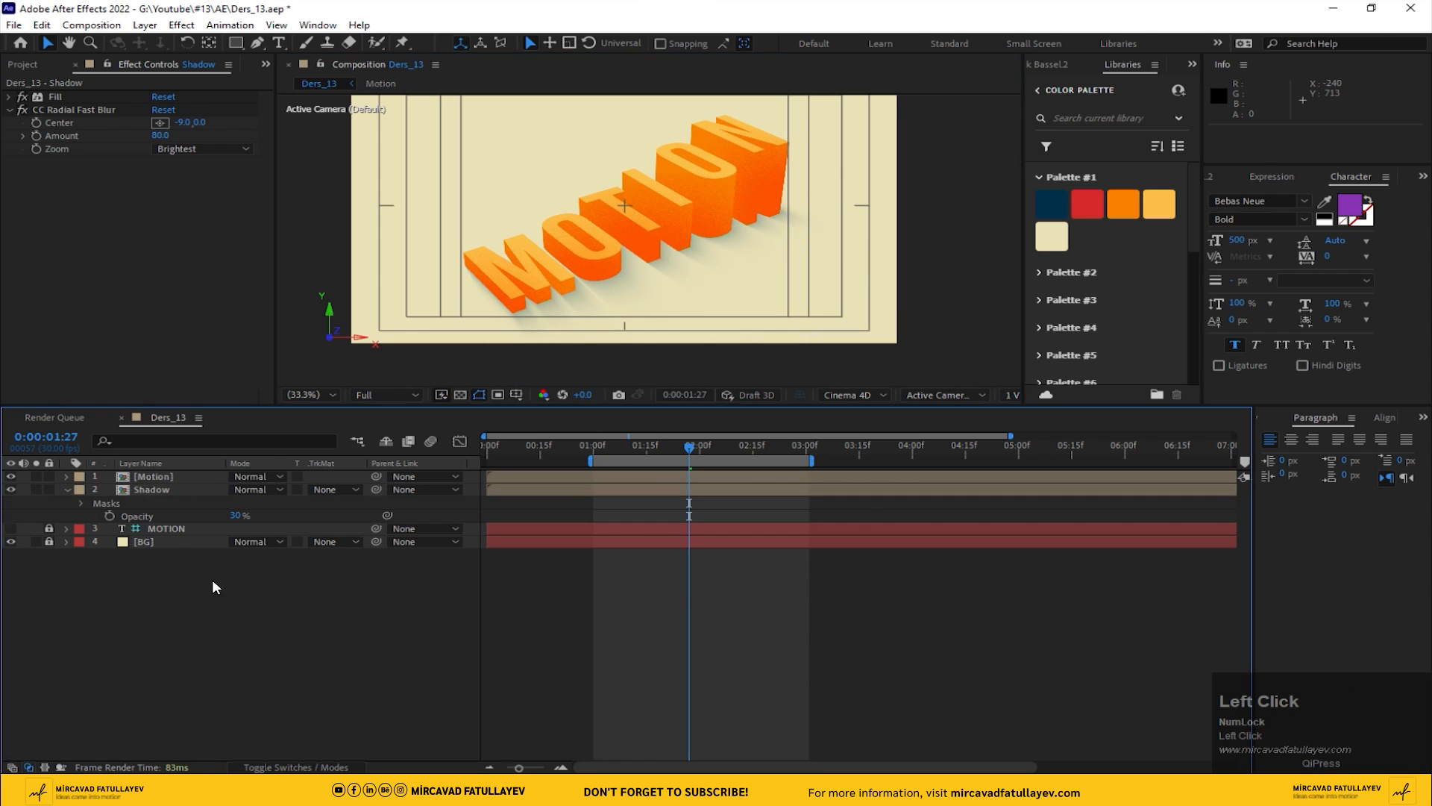
{"action": "left_click", "coordinate": [151, 489]}
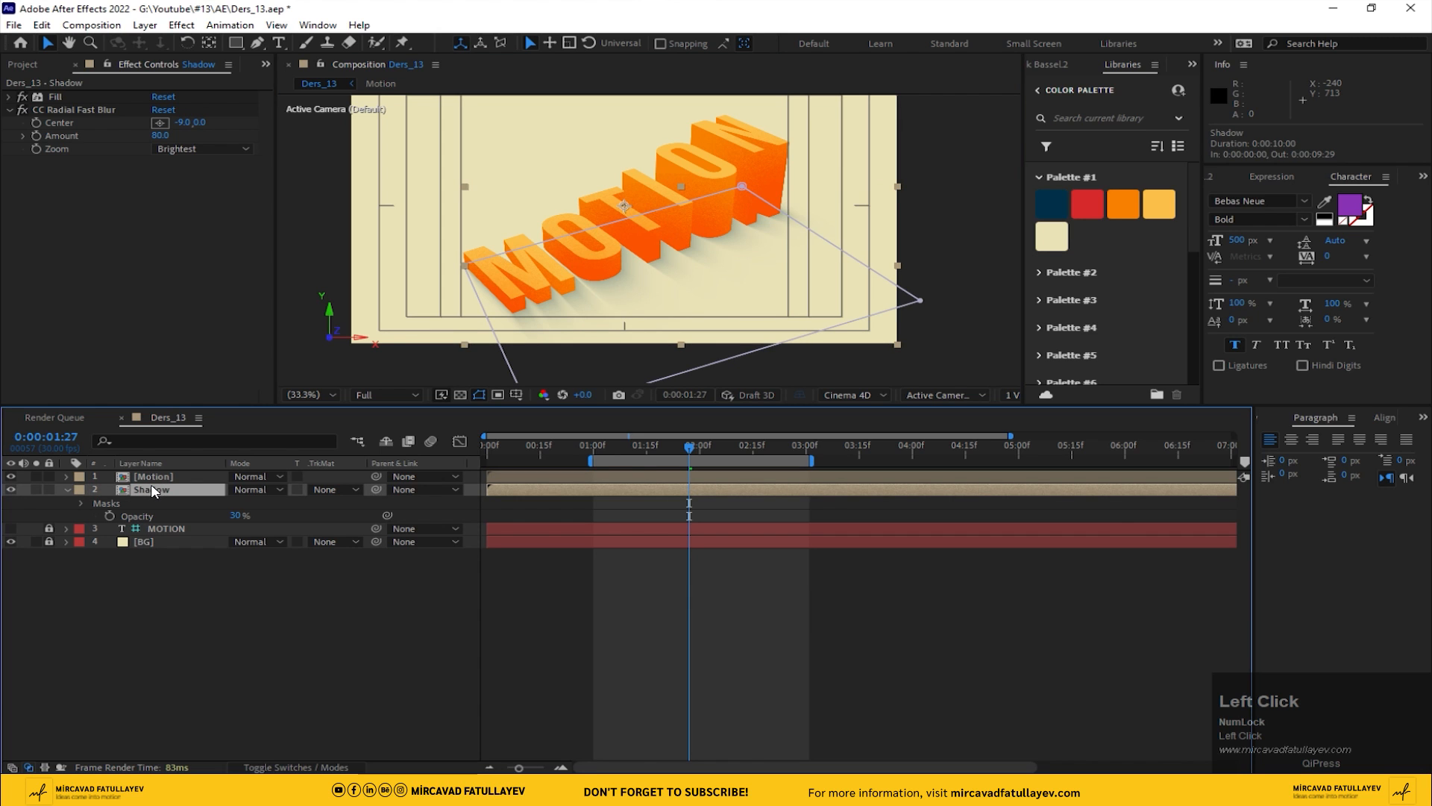
{"action": "scroll", "coordinate": [671, 267], "scroll_direction": "up", "scroll_amount": 3}
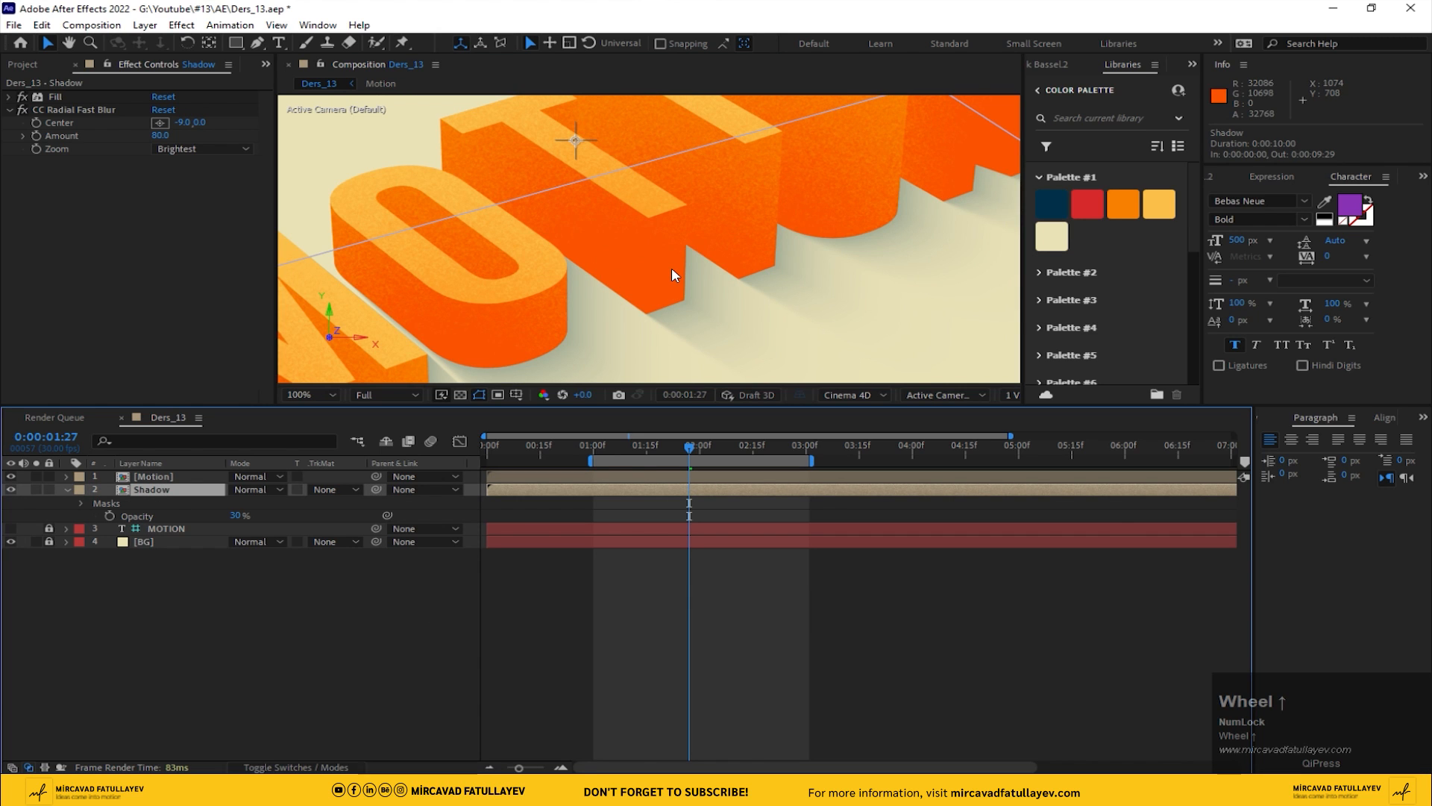
{"action": "scroll", "coordinate": [671, 267], "scroll_direction": "down", "scroll_amount": 4}
{"action": "left_click", "coordinate": [320, 607]}
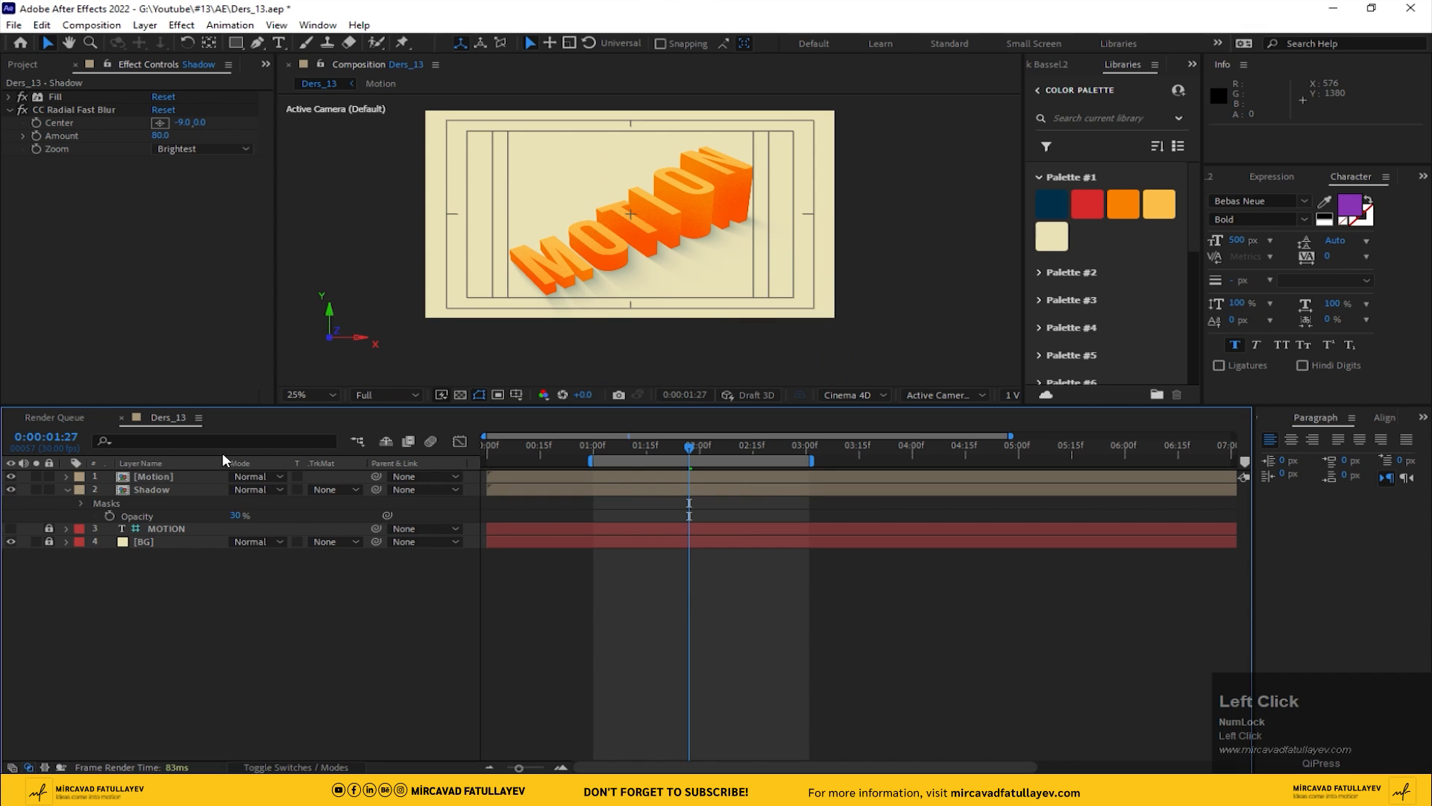
- Raise the Shadow layer's opacity to 56% and inspect the darker shadow beneath the letters
{"action": "type", "text": "40"}
{"action": "key", "text": "Return"}
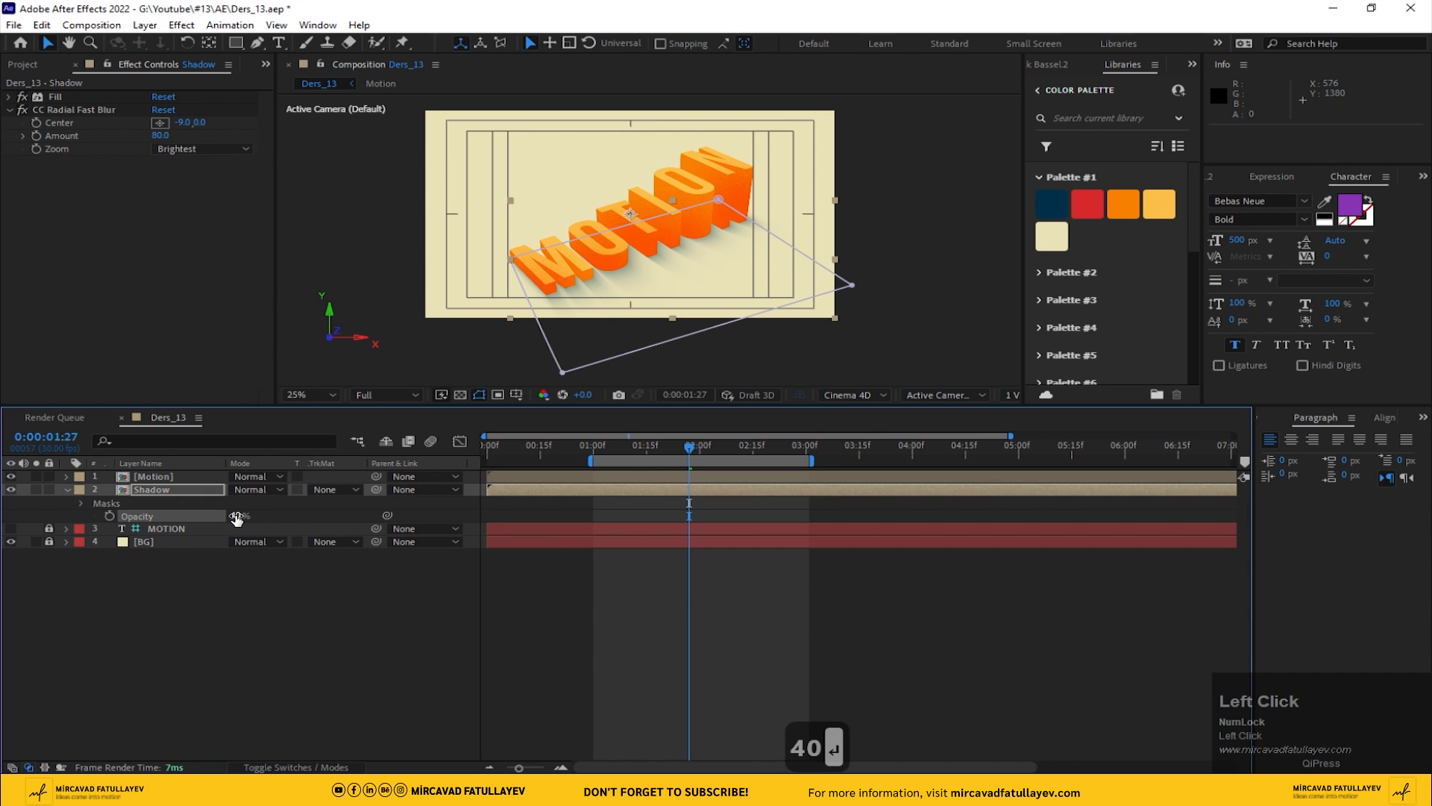
{"action": "left_click_drag", "start_coordinate": [237, 515], "coordinate": [245, 515]}
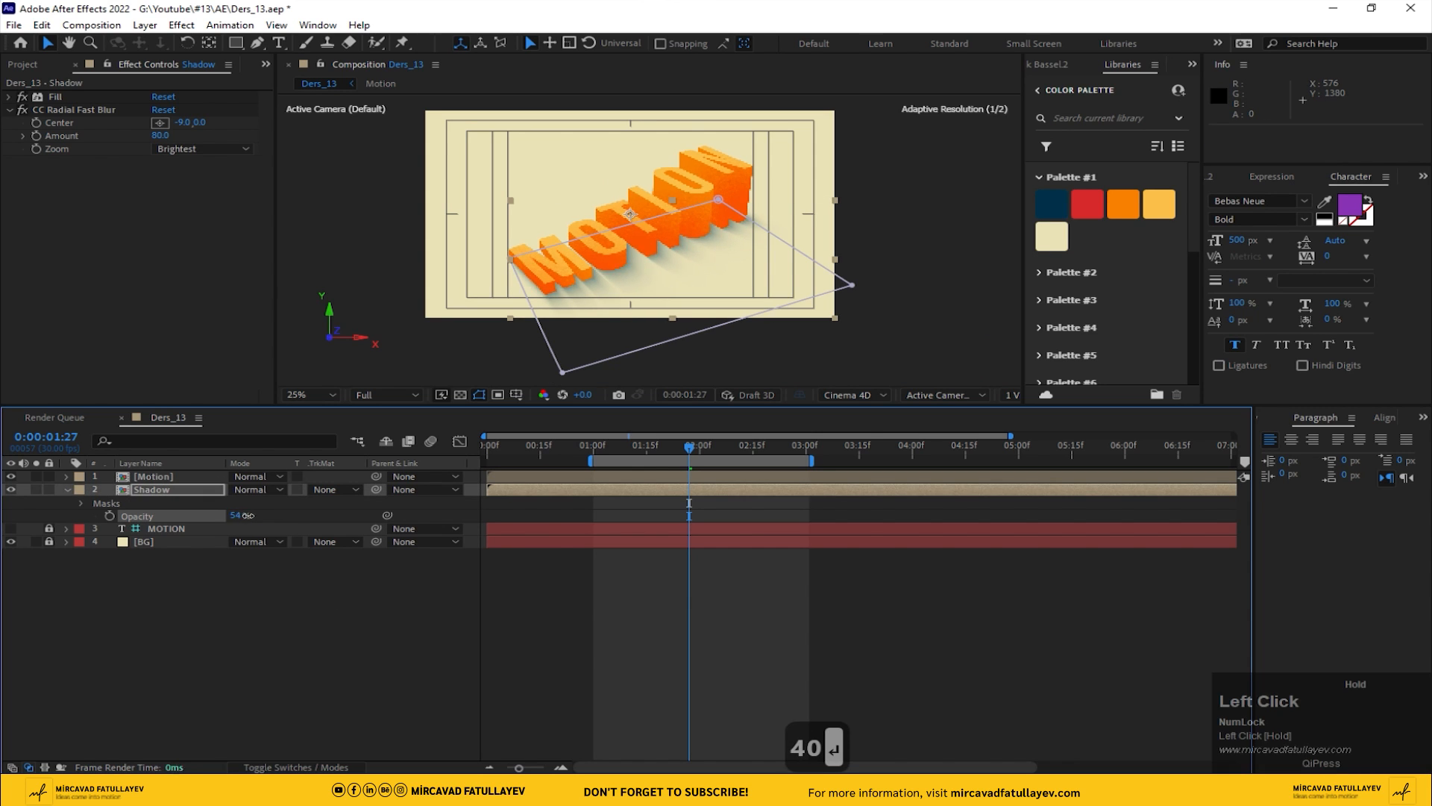
{"action": "left_click", "coordinate": [627, 258]}
{"action": "middle_click", "coordinate": [640, 295]}
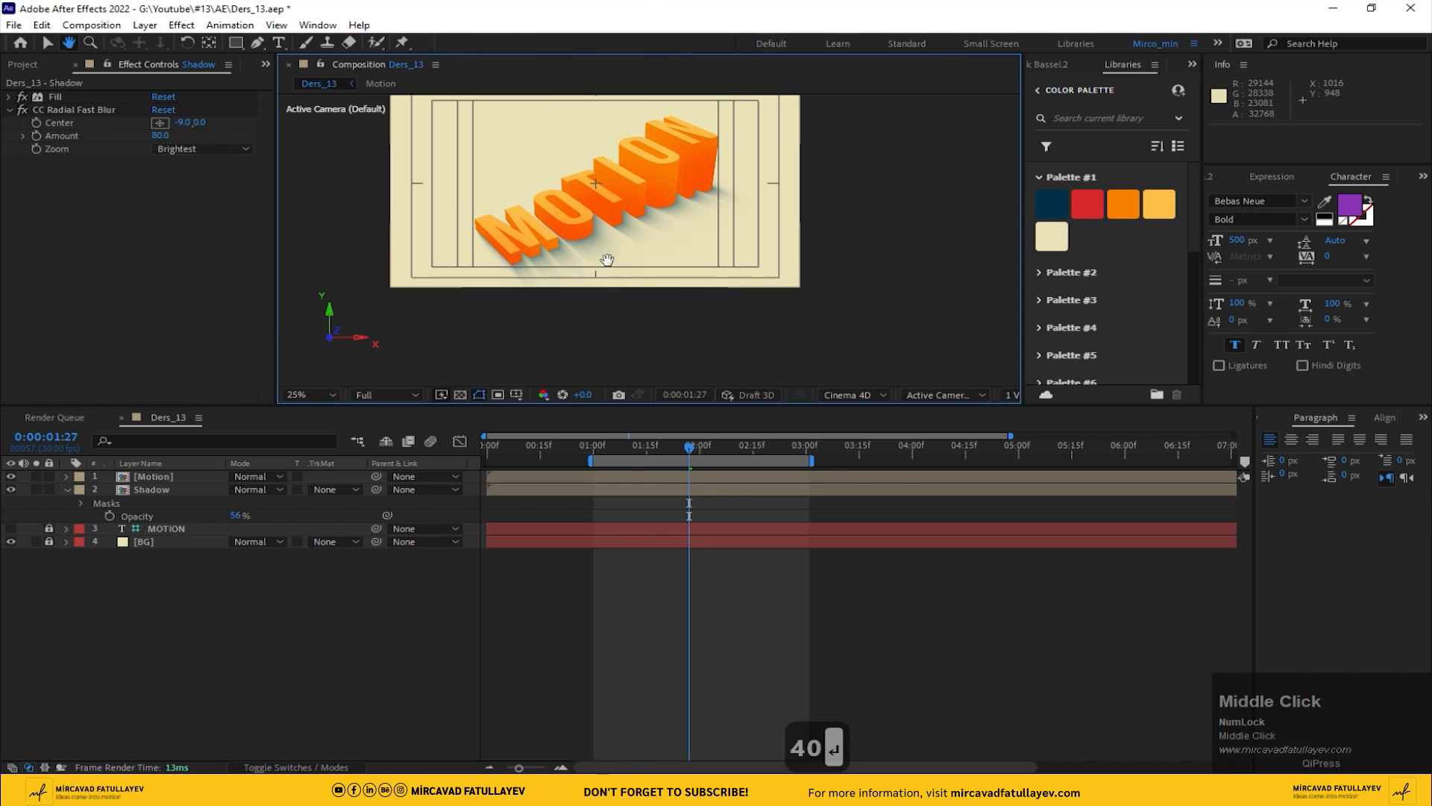
{"action": "scroll", "coordinate": [608, 264], "scroll_direction": "up", "scroll_amount": 2}
{"action": "middle_click", "coordinate": [608, 266]}
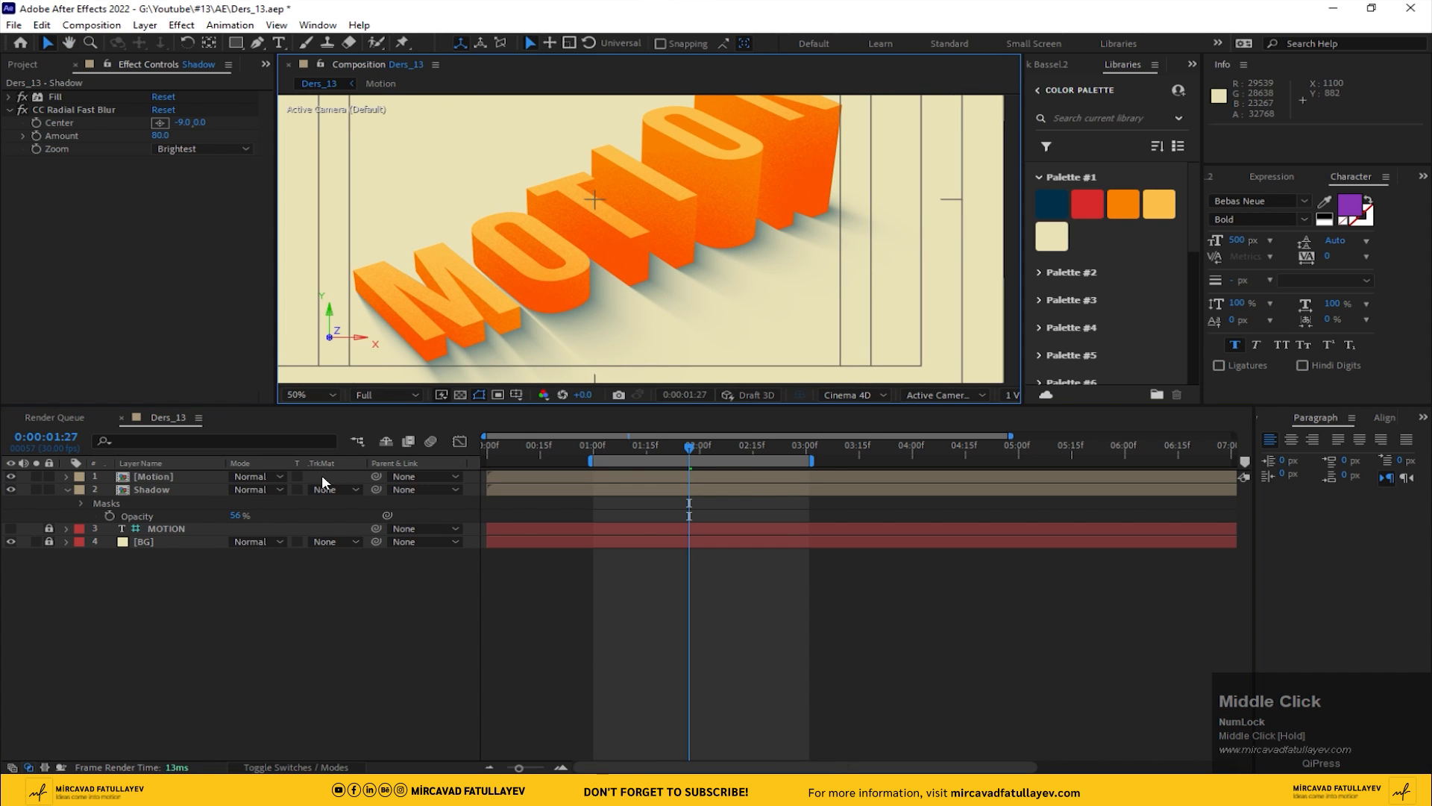
- Set the CC Radial Fast Blur Amount on the Shadow layer to 85
{"action": "left_click", "coordinate": [148, 490]}
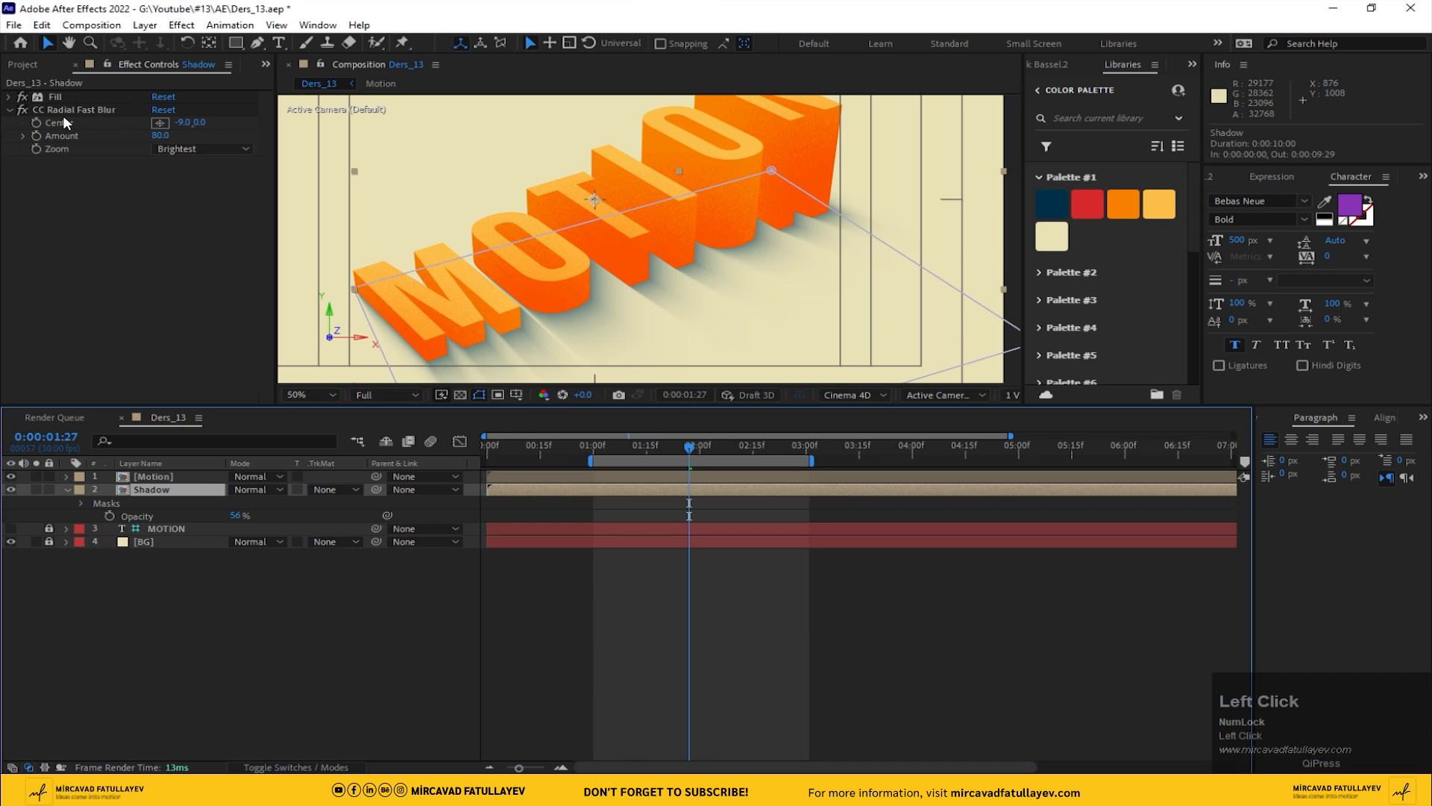
{"action": "left_click_drag", "start_coordinate": [159, 135], "coordinate": [161, 135]}
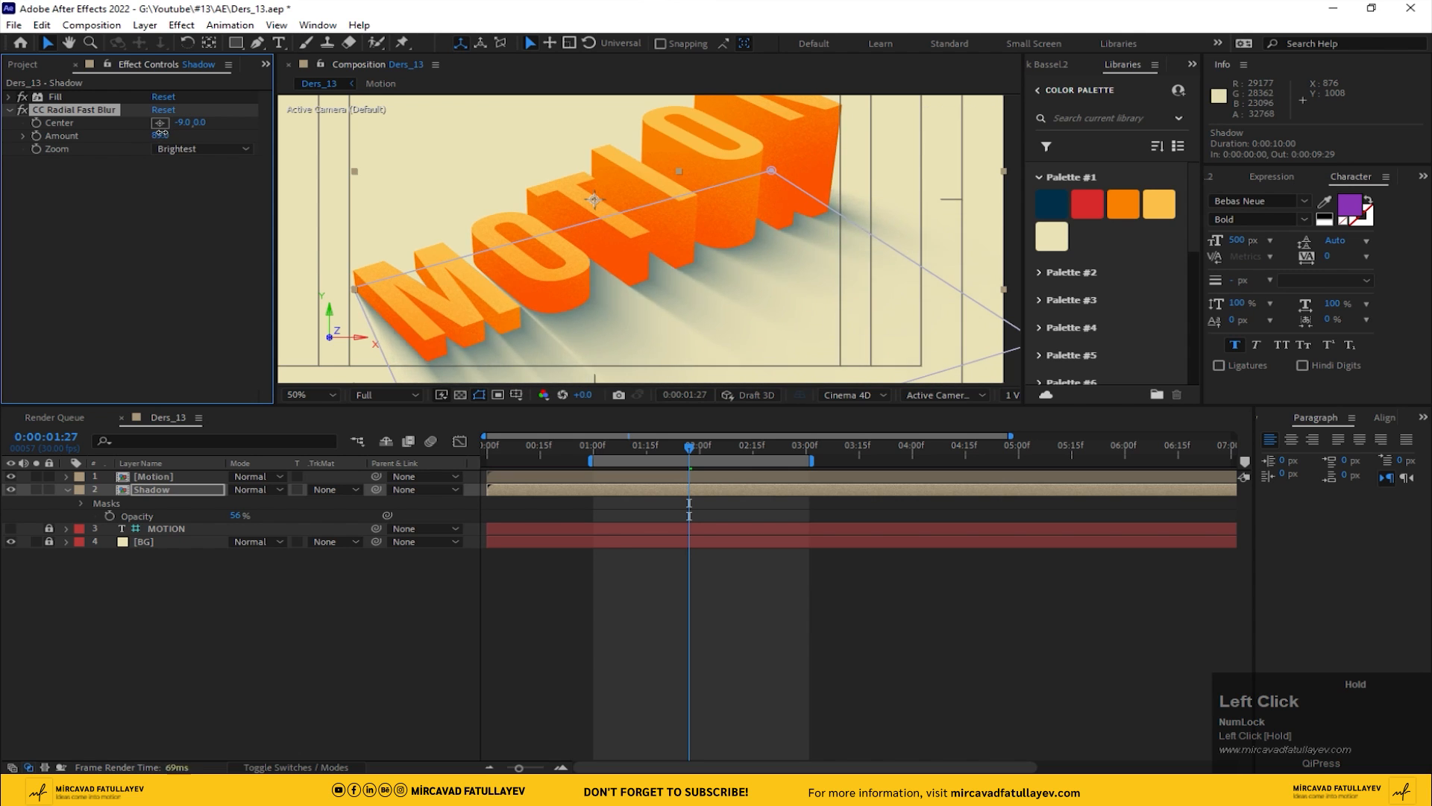
{"action": "key", "text": "BackSpace"}
{"action": "type", "text": "85"}
{"action": "key", "text": "Return"}
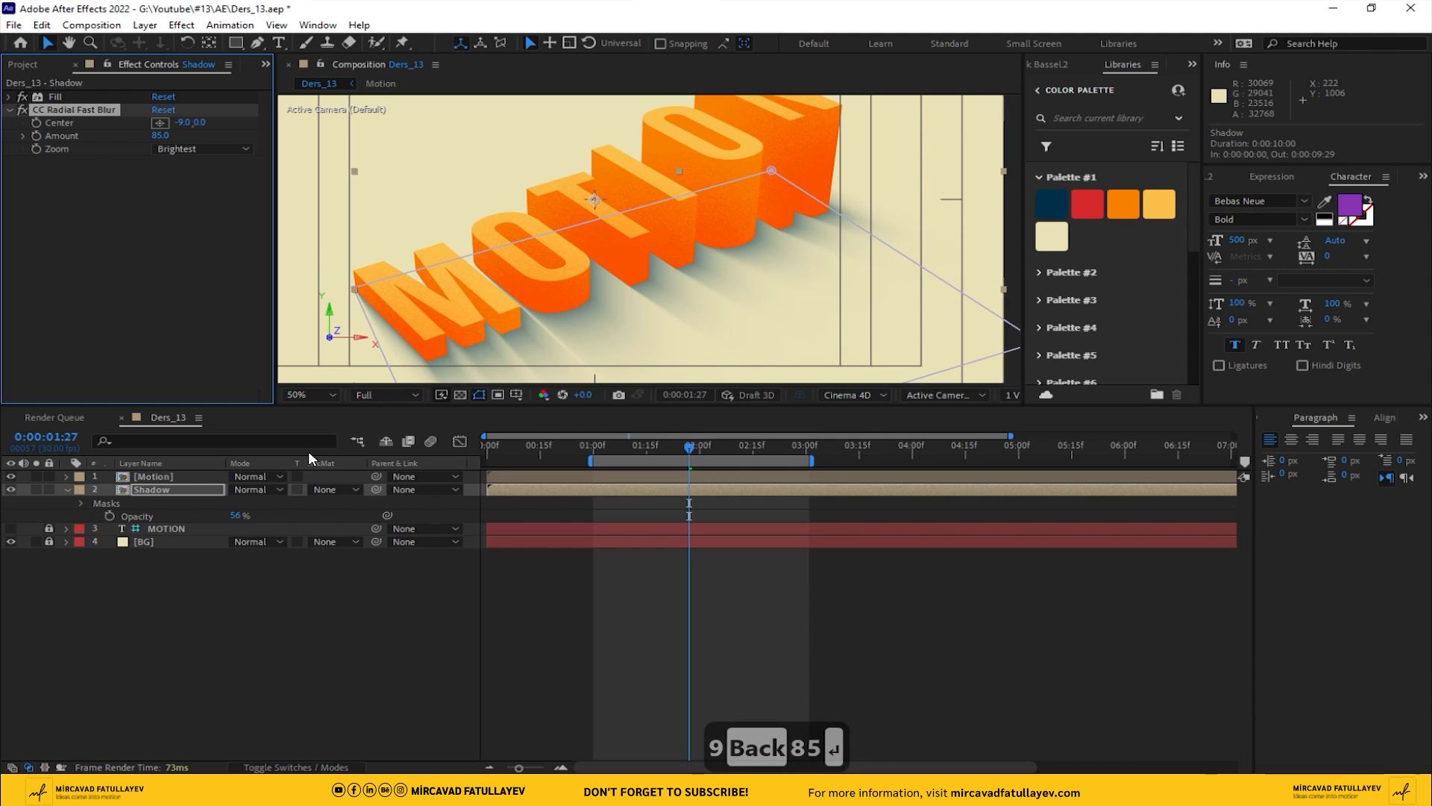
{"action": "left_click", "coordinate": [348, 552]}
{"action": "left_click", "coordinate": [331, 429]}
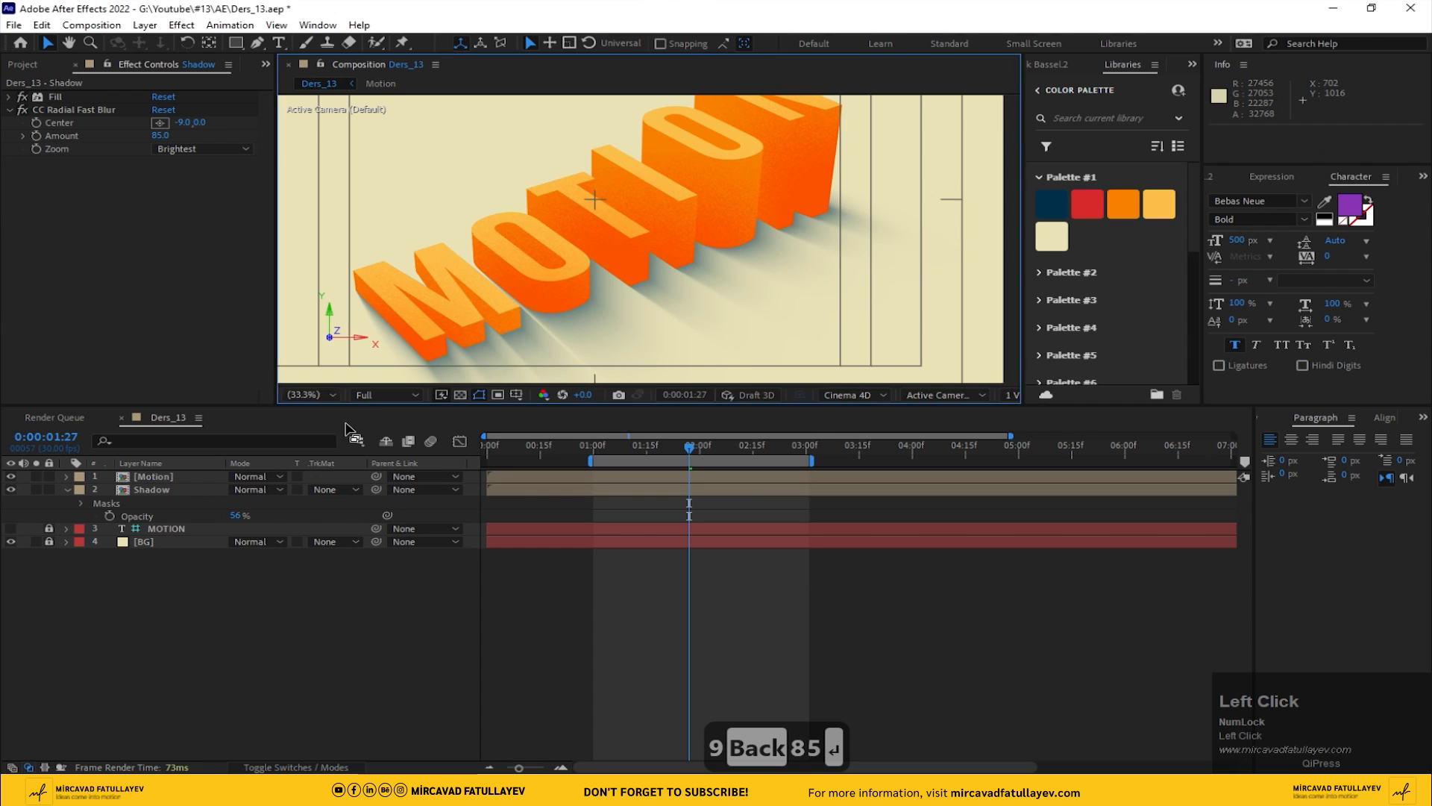
- Trim the composition to its work area and preview the animation from its first frame
{"action": "right_click", "coordinate": [663, 461]}
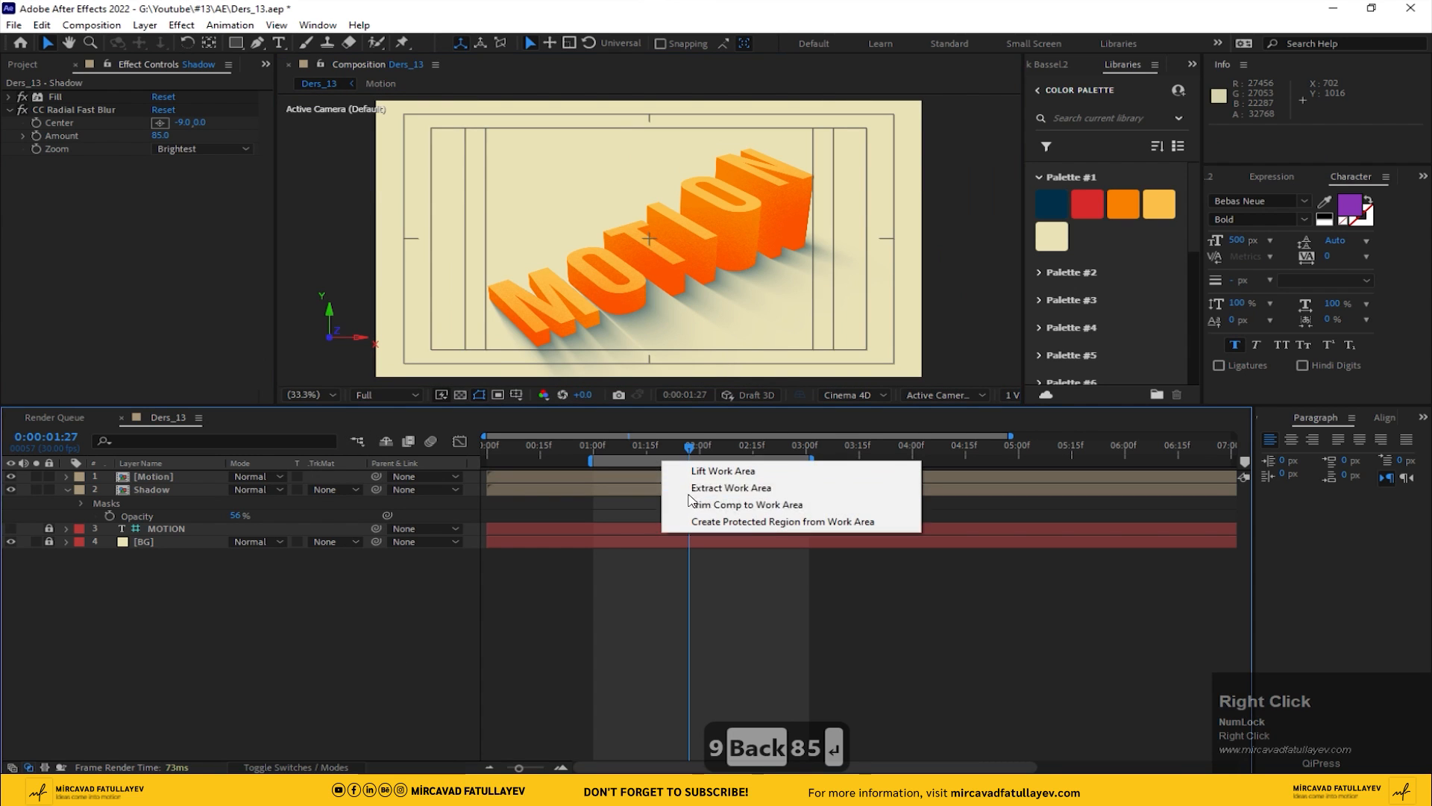
{"action": "left_click", "coordinate": [716, 504]}
{"action": "left_click_drag", "start_coordinate": [513, 449], "coordinate": [288, 492]}
{"action": "key", "text": "space"}
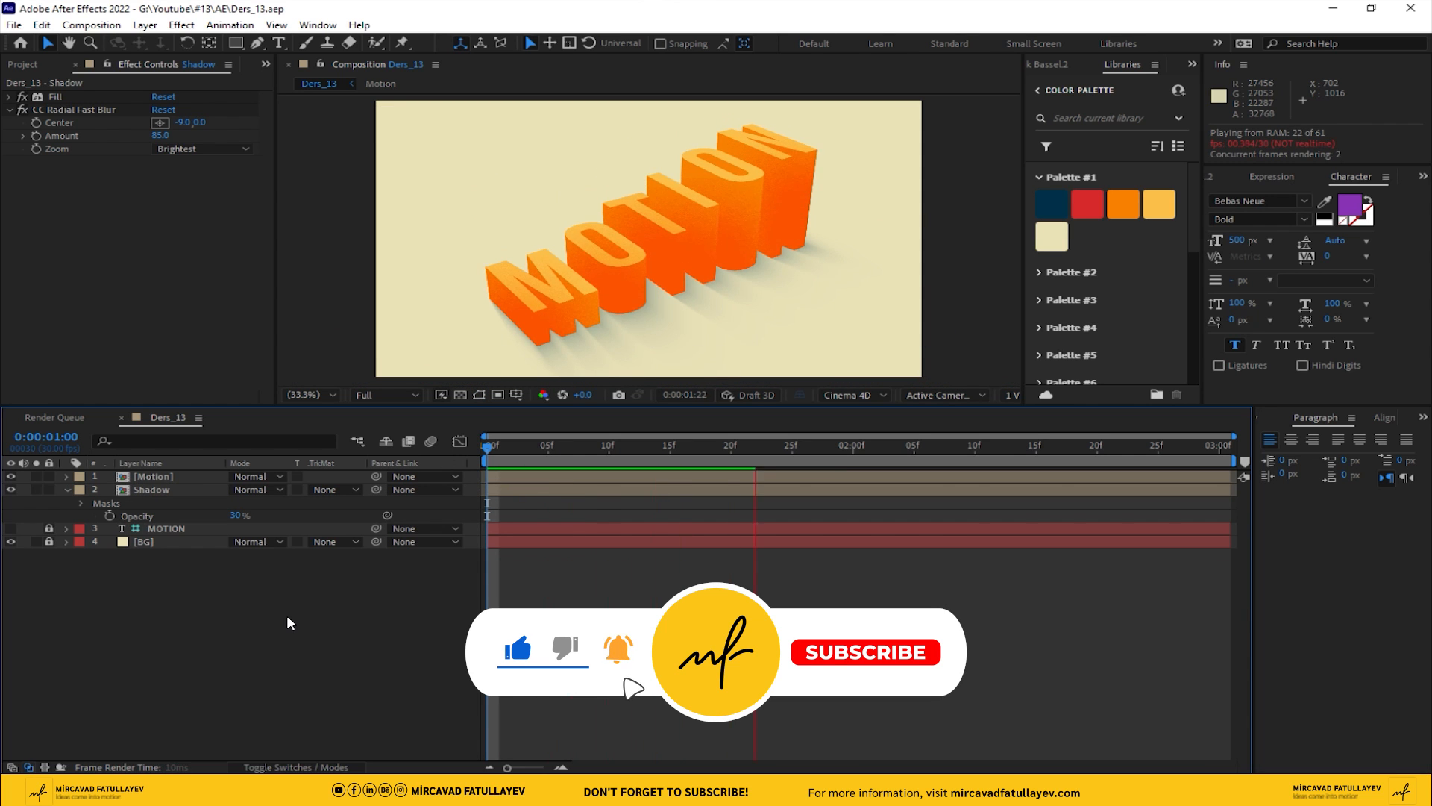